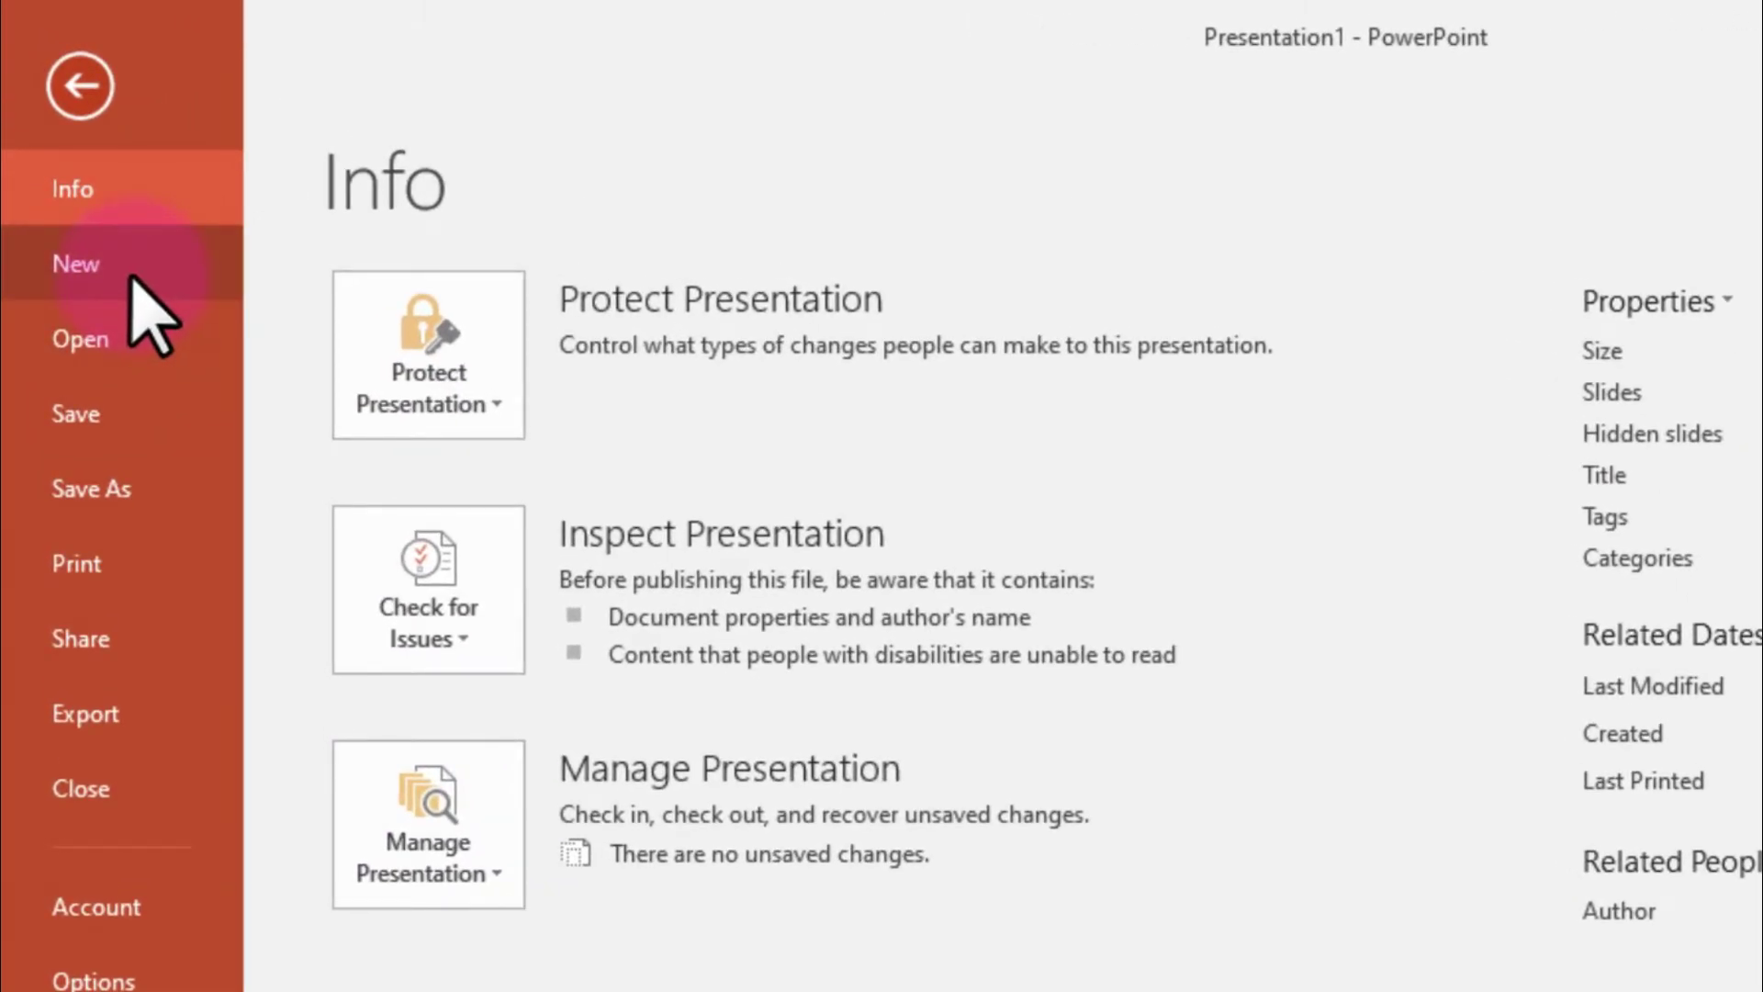
- Create a new blank presentation with a custom 5-inch-wide portrait slide, applied with Ensure Fit
click(131, 276)
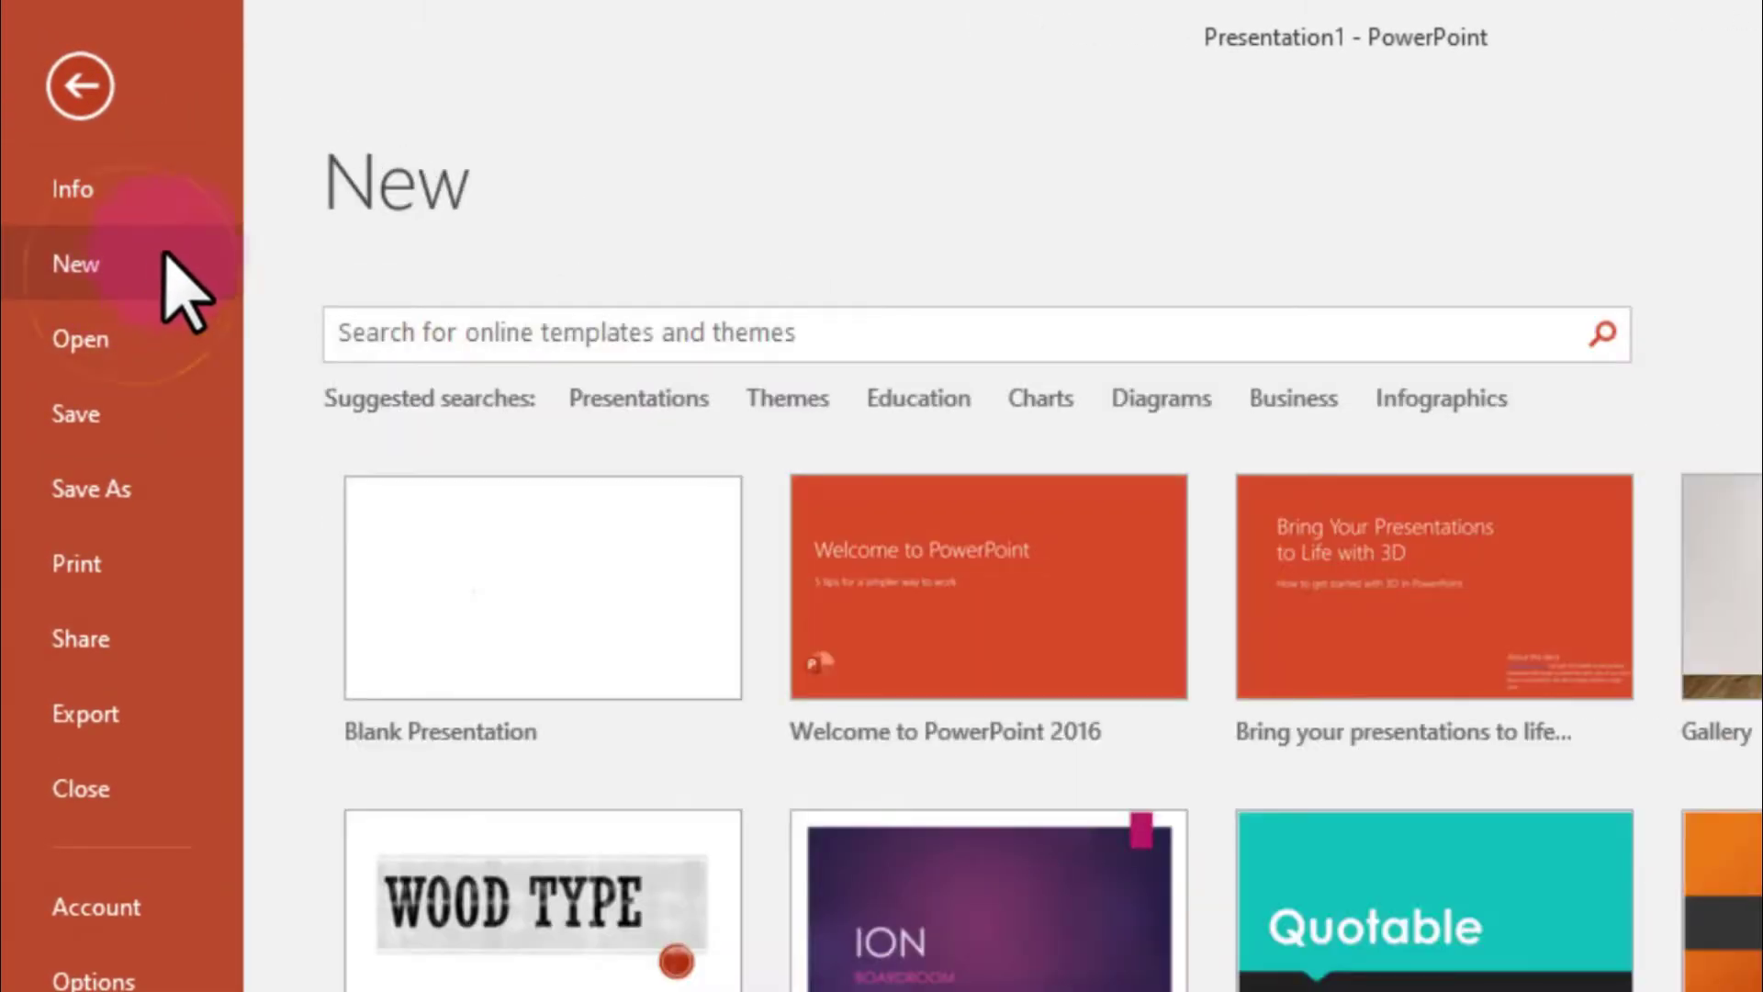
click(470, 555)
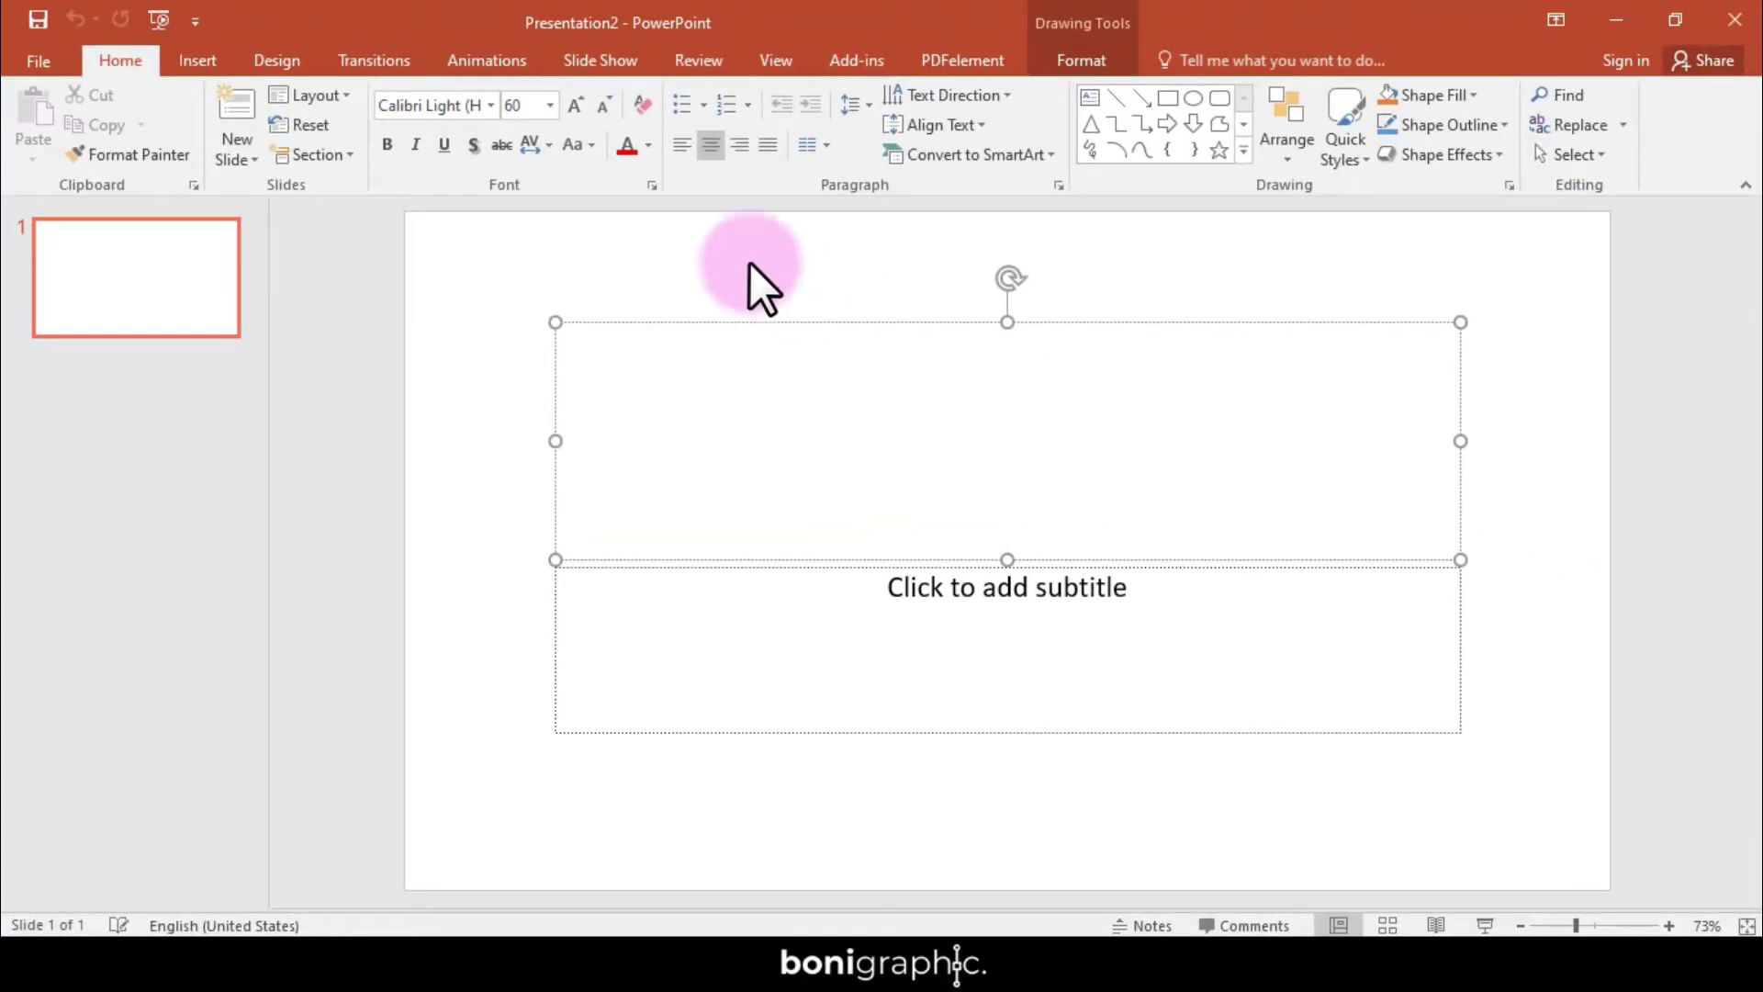
click(267, 57)
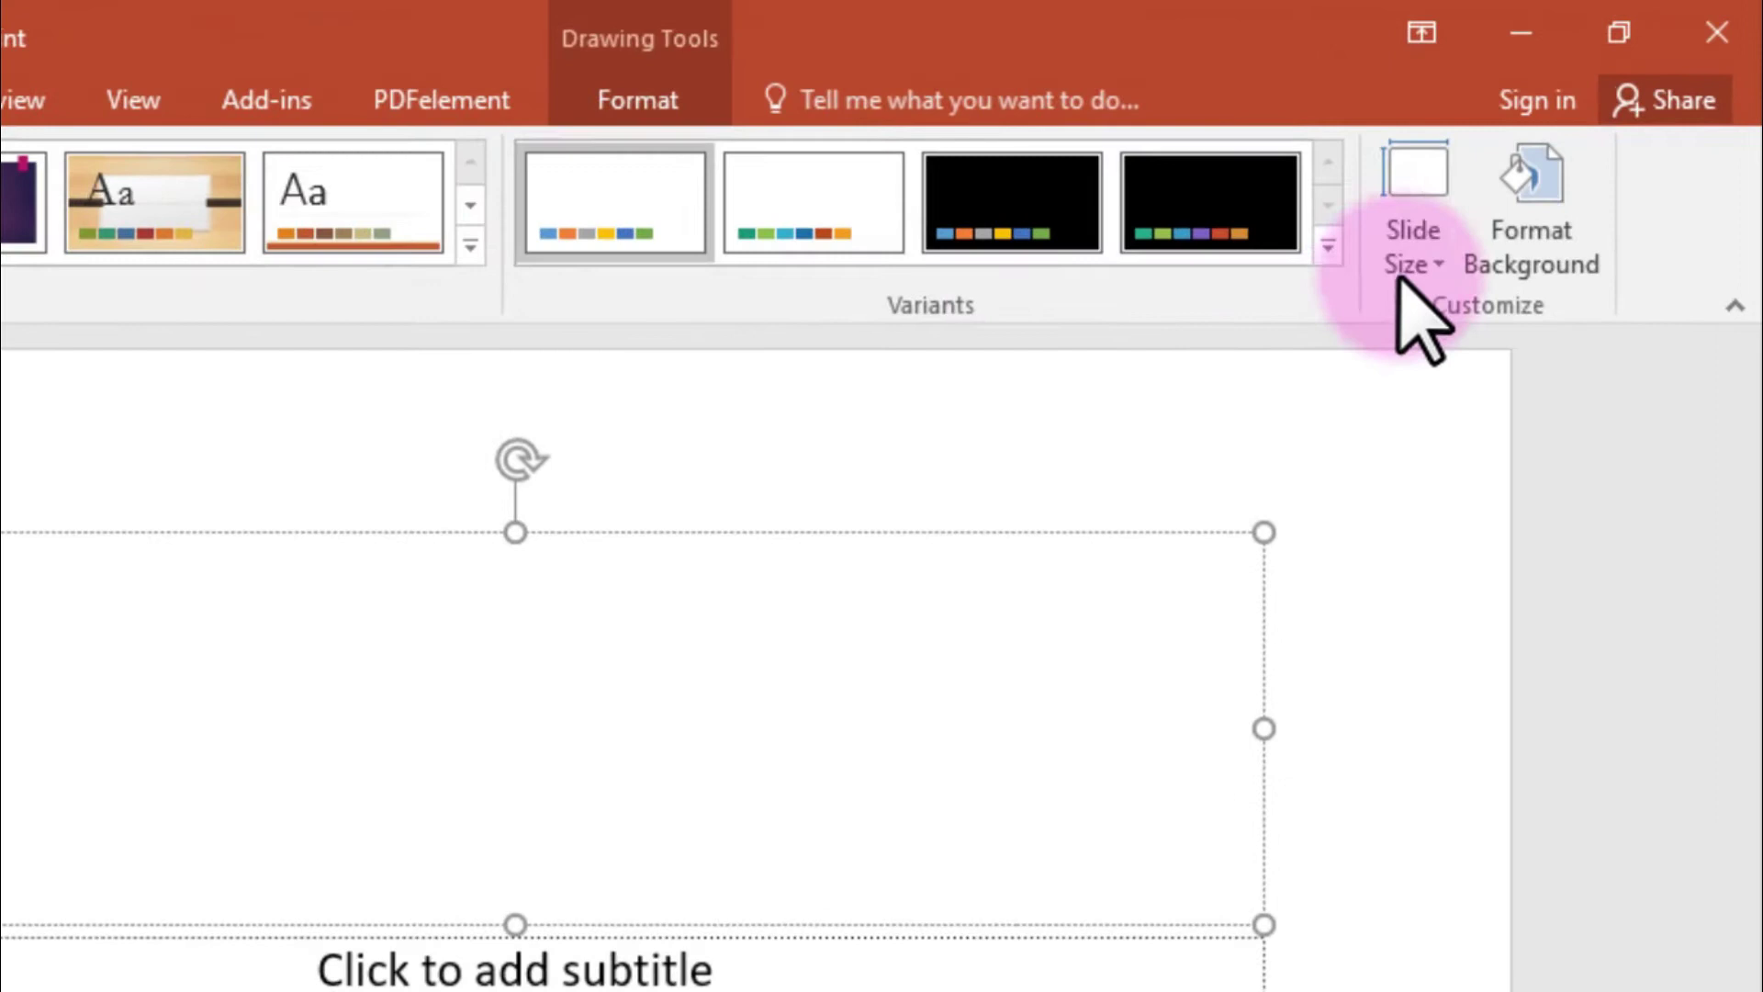
click(1449, 237)
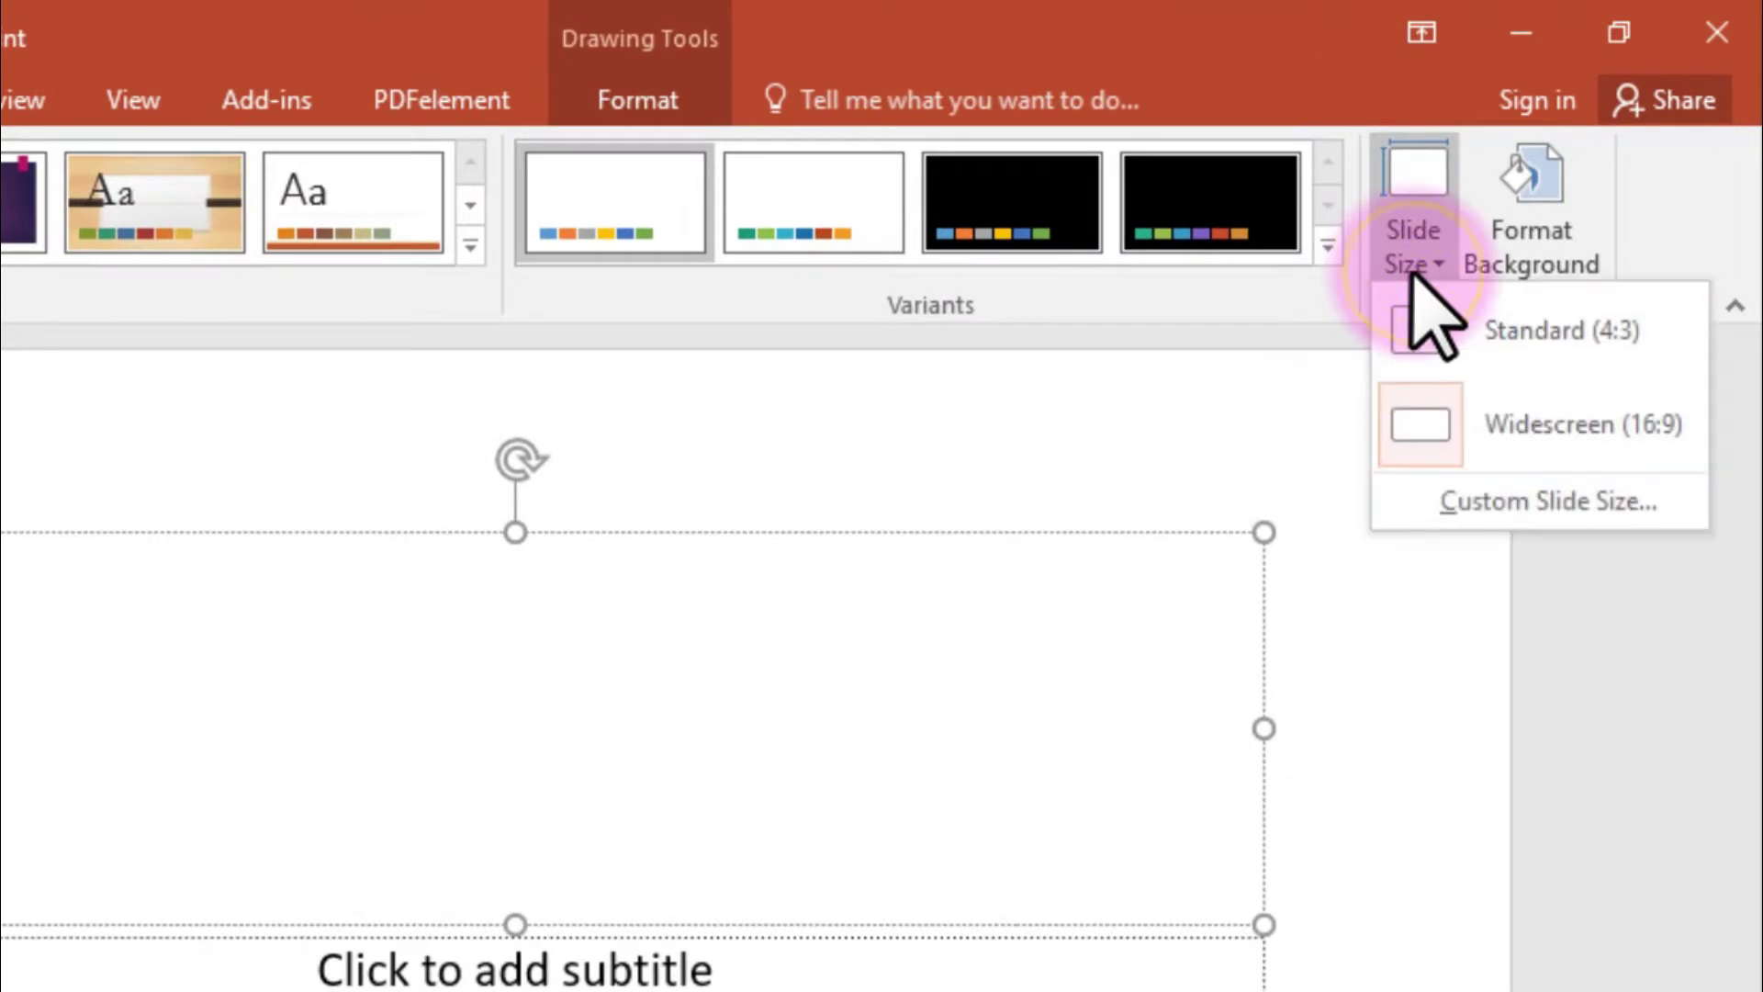
click(1487, 510)
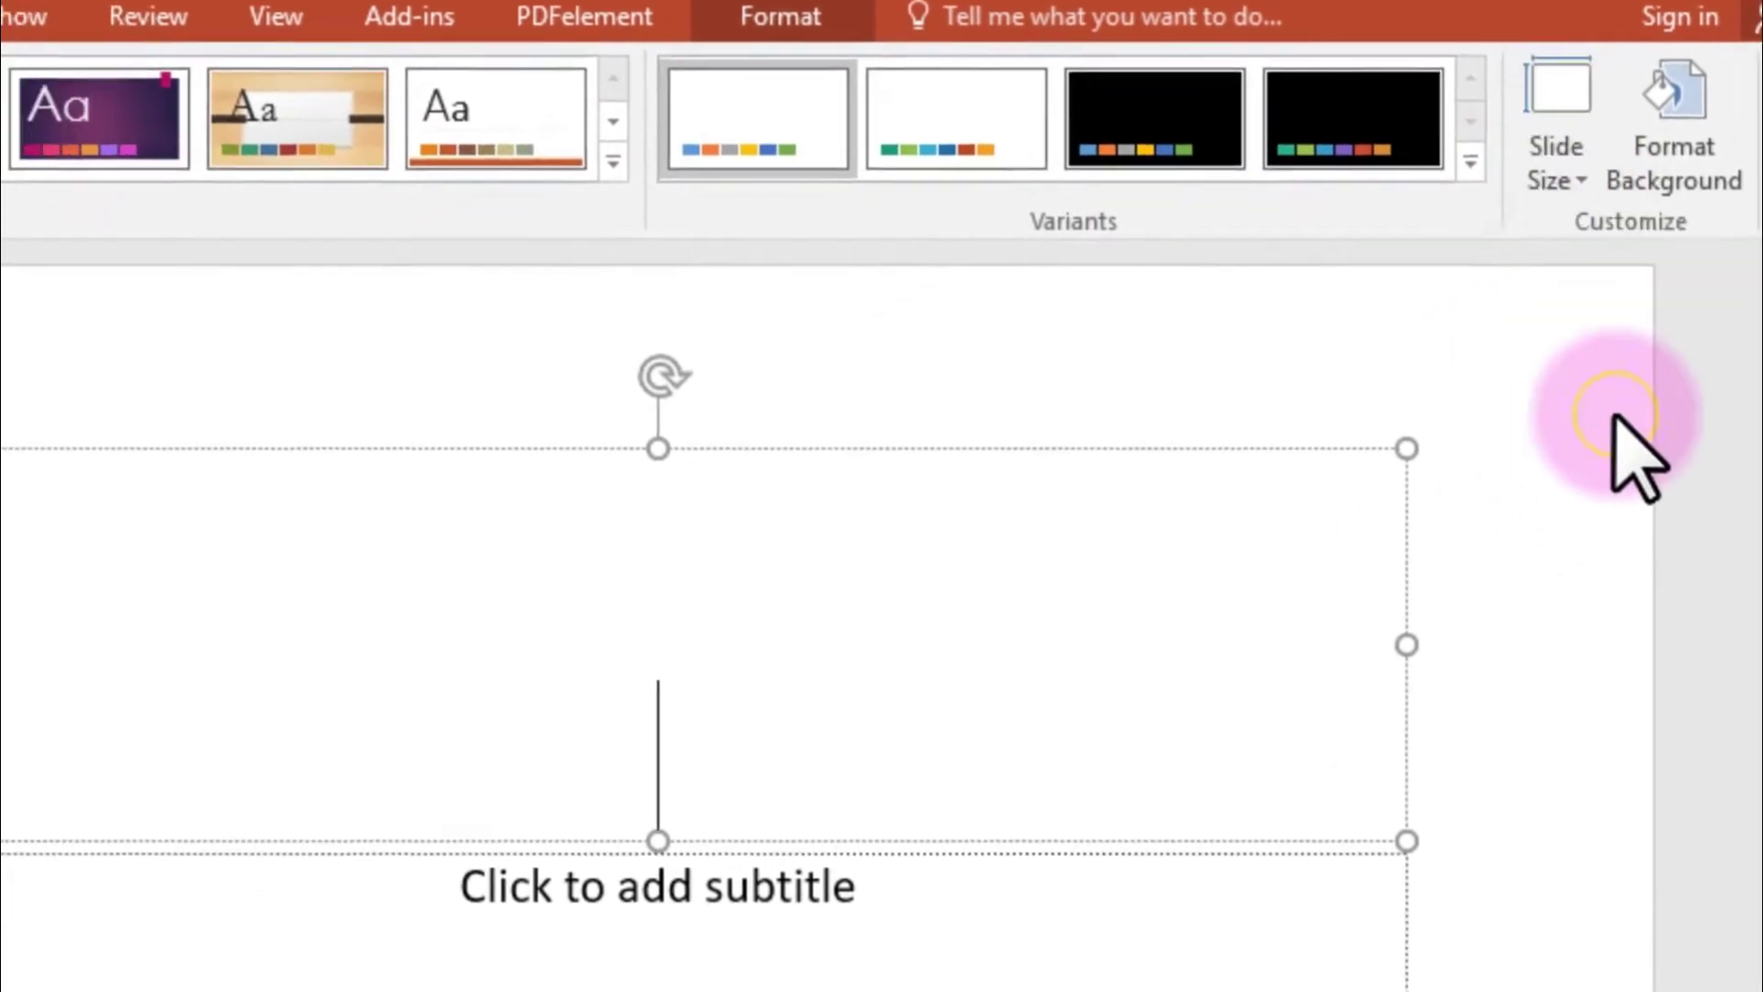
double_click(514, 437)
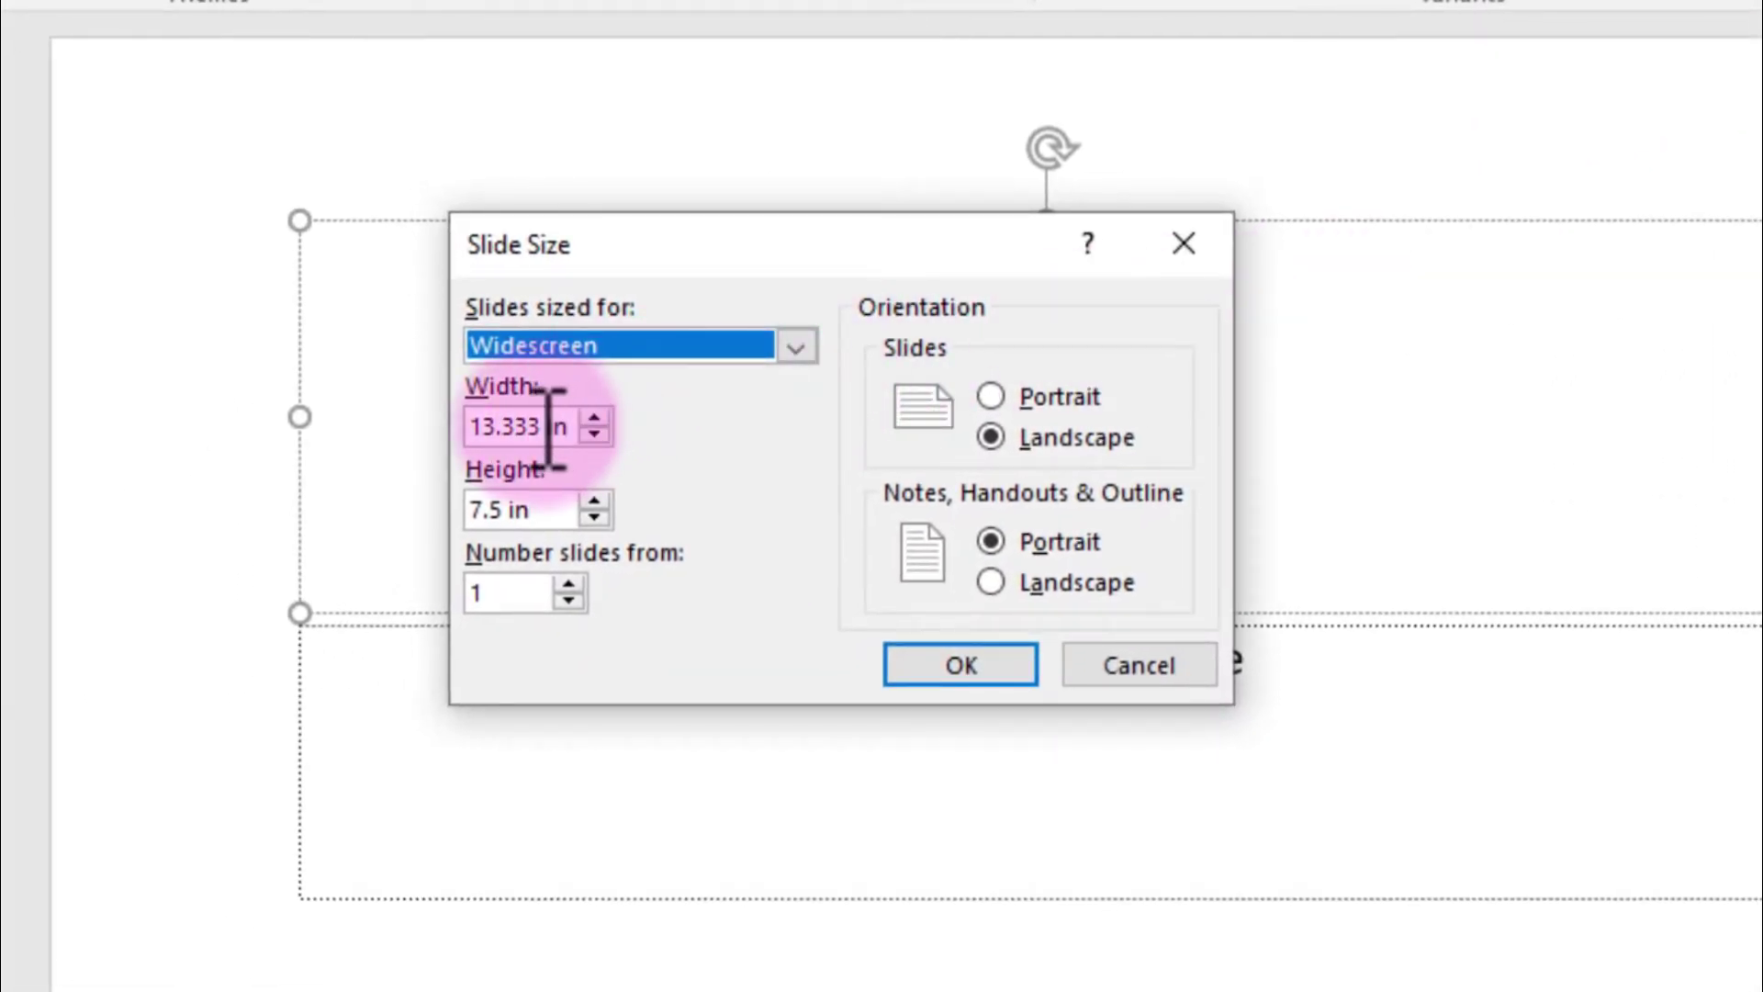
text(5)
drag(503, 509, 454, 522)
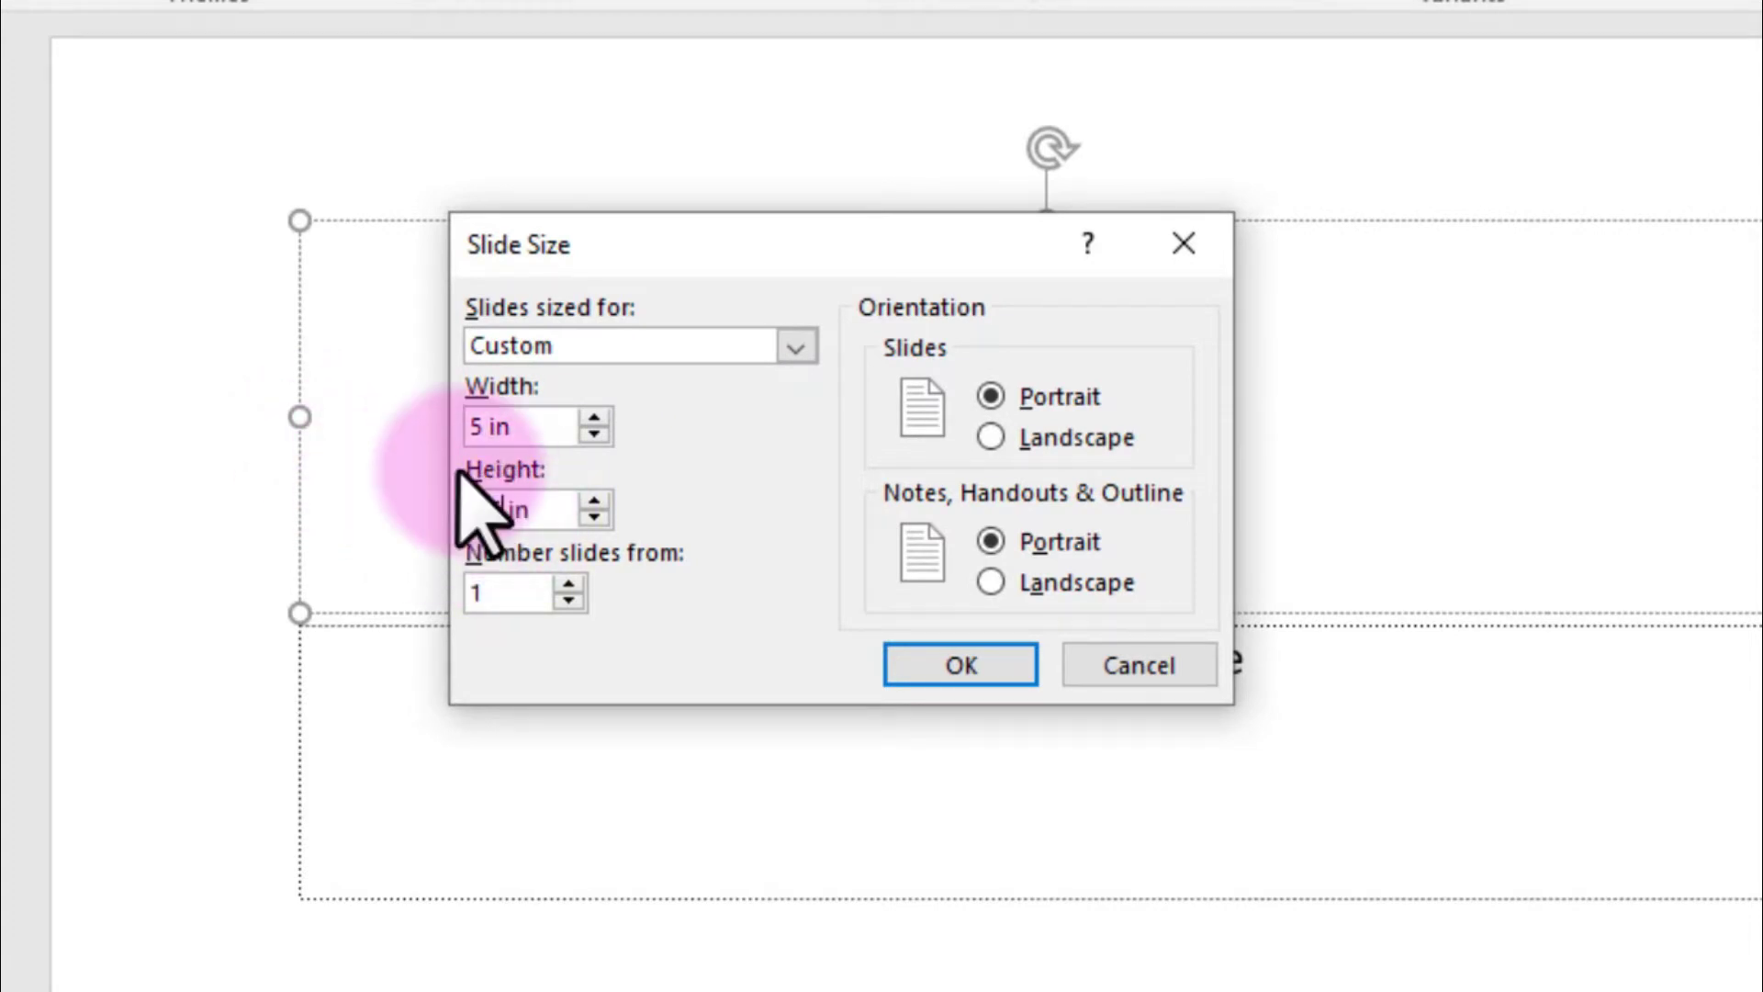
text(8.5)
click(964, 668)
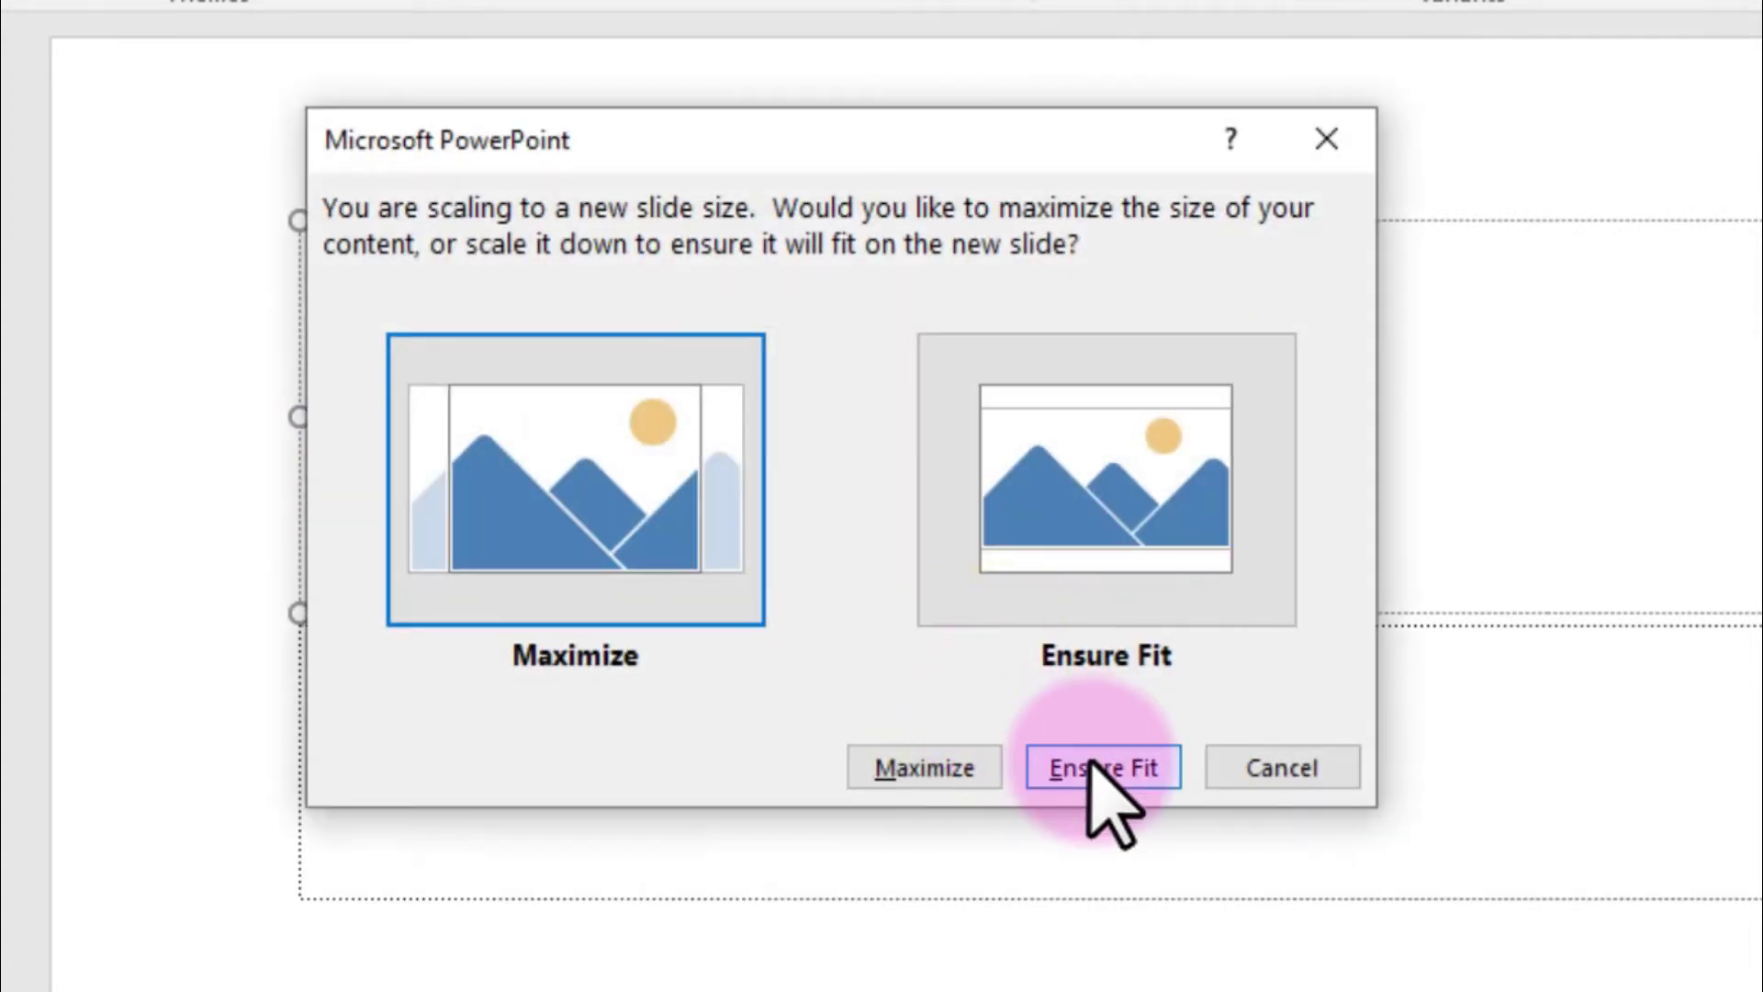
click(962, 766)
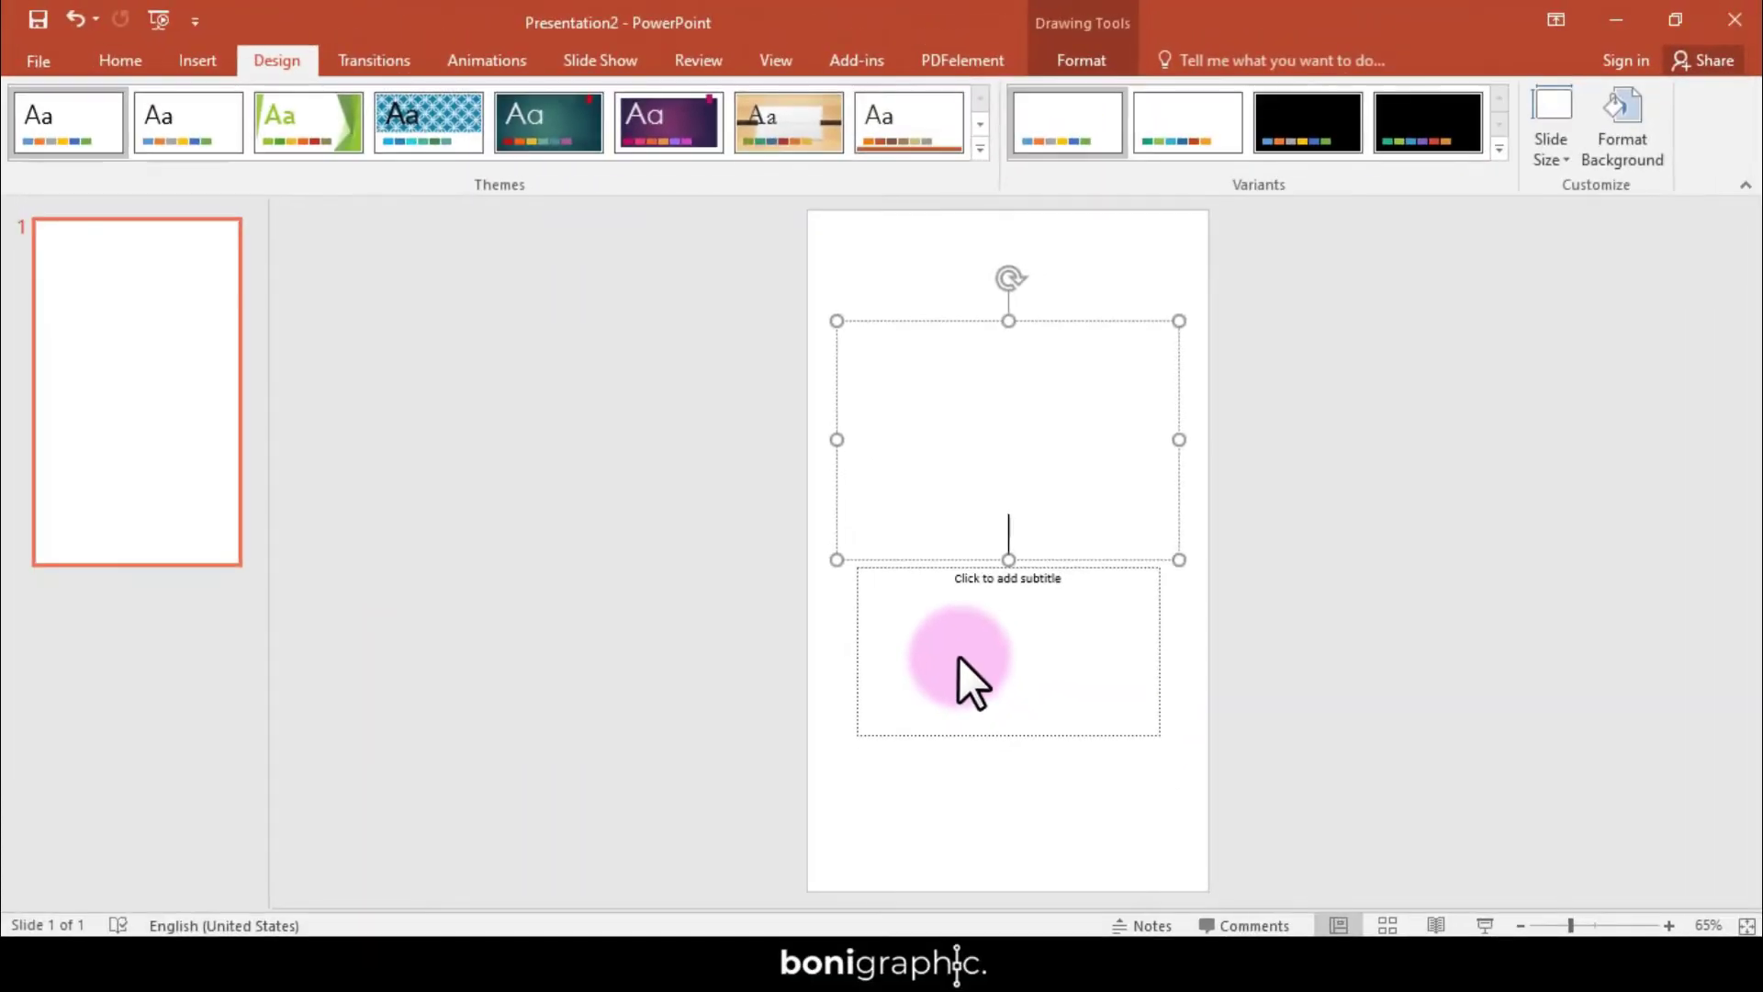
- Delete the title and subtitle placeholders from the slide
click(1060, 318)
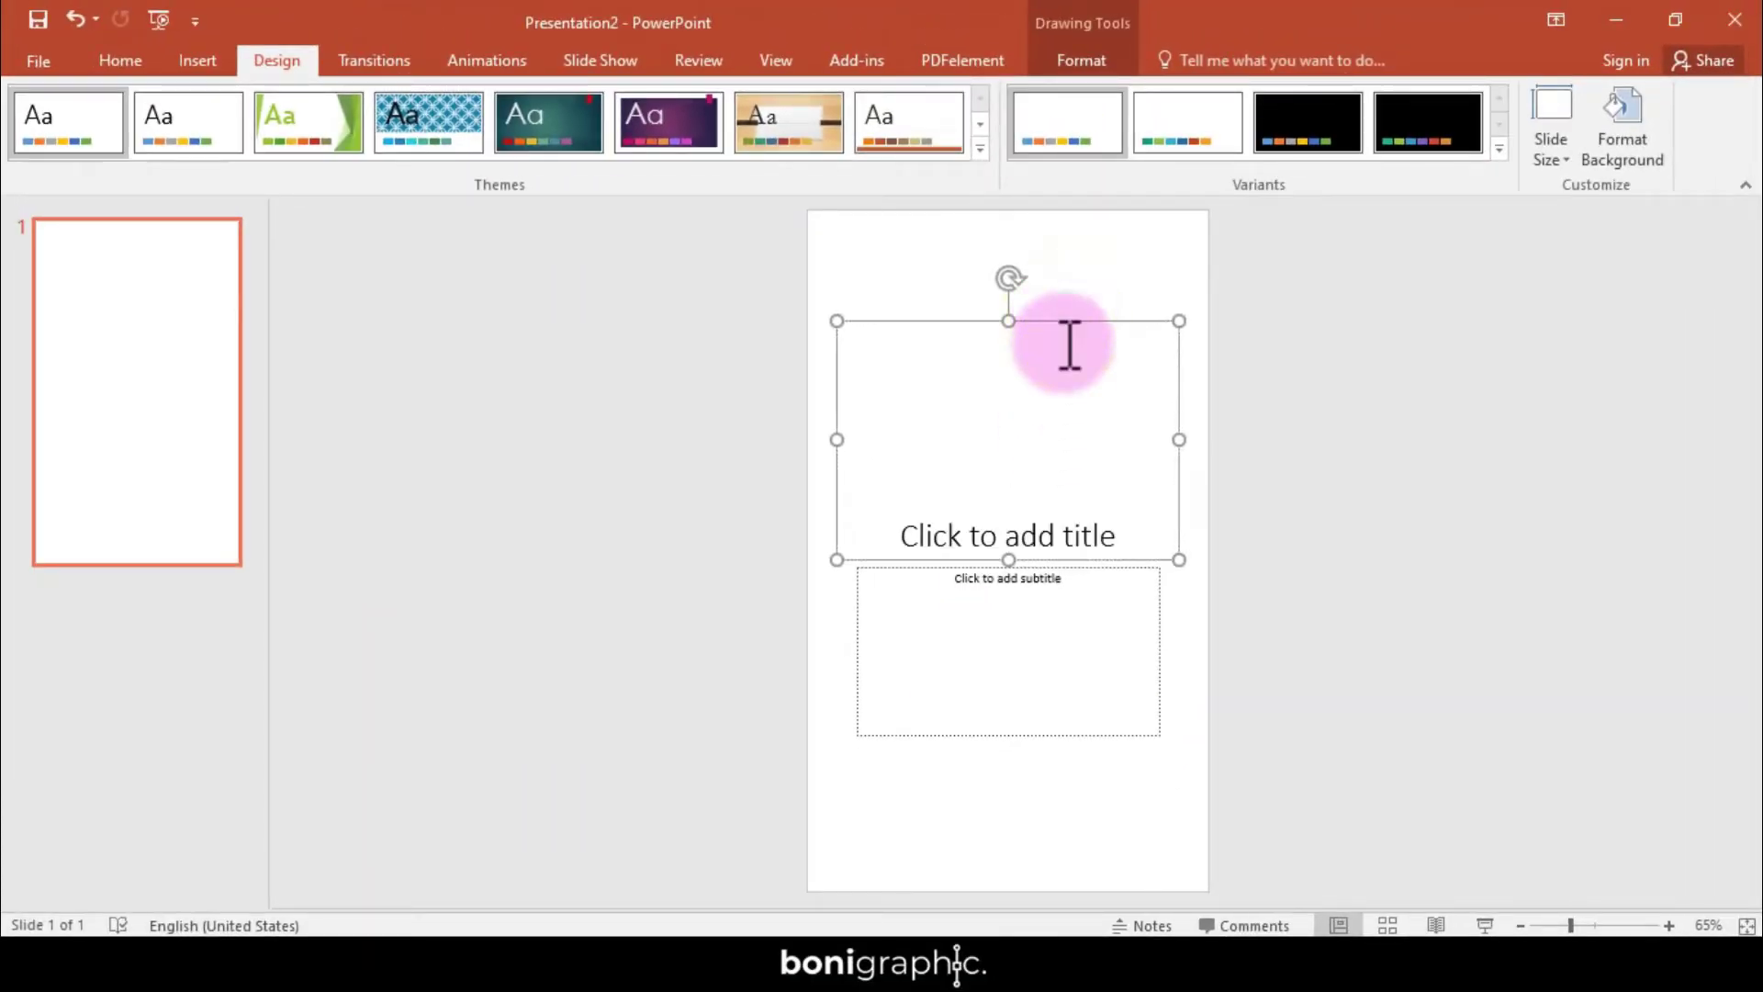
key(Delete)
click(1114, 574)
key(Delete)
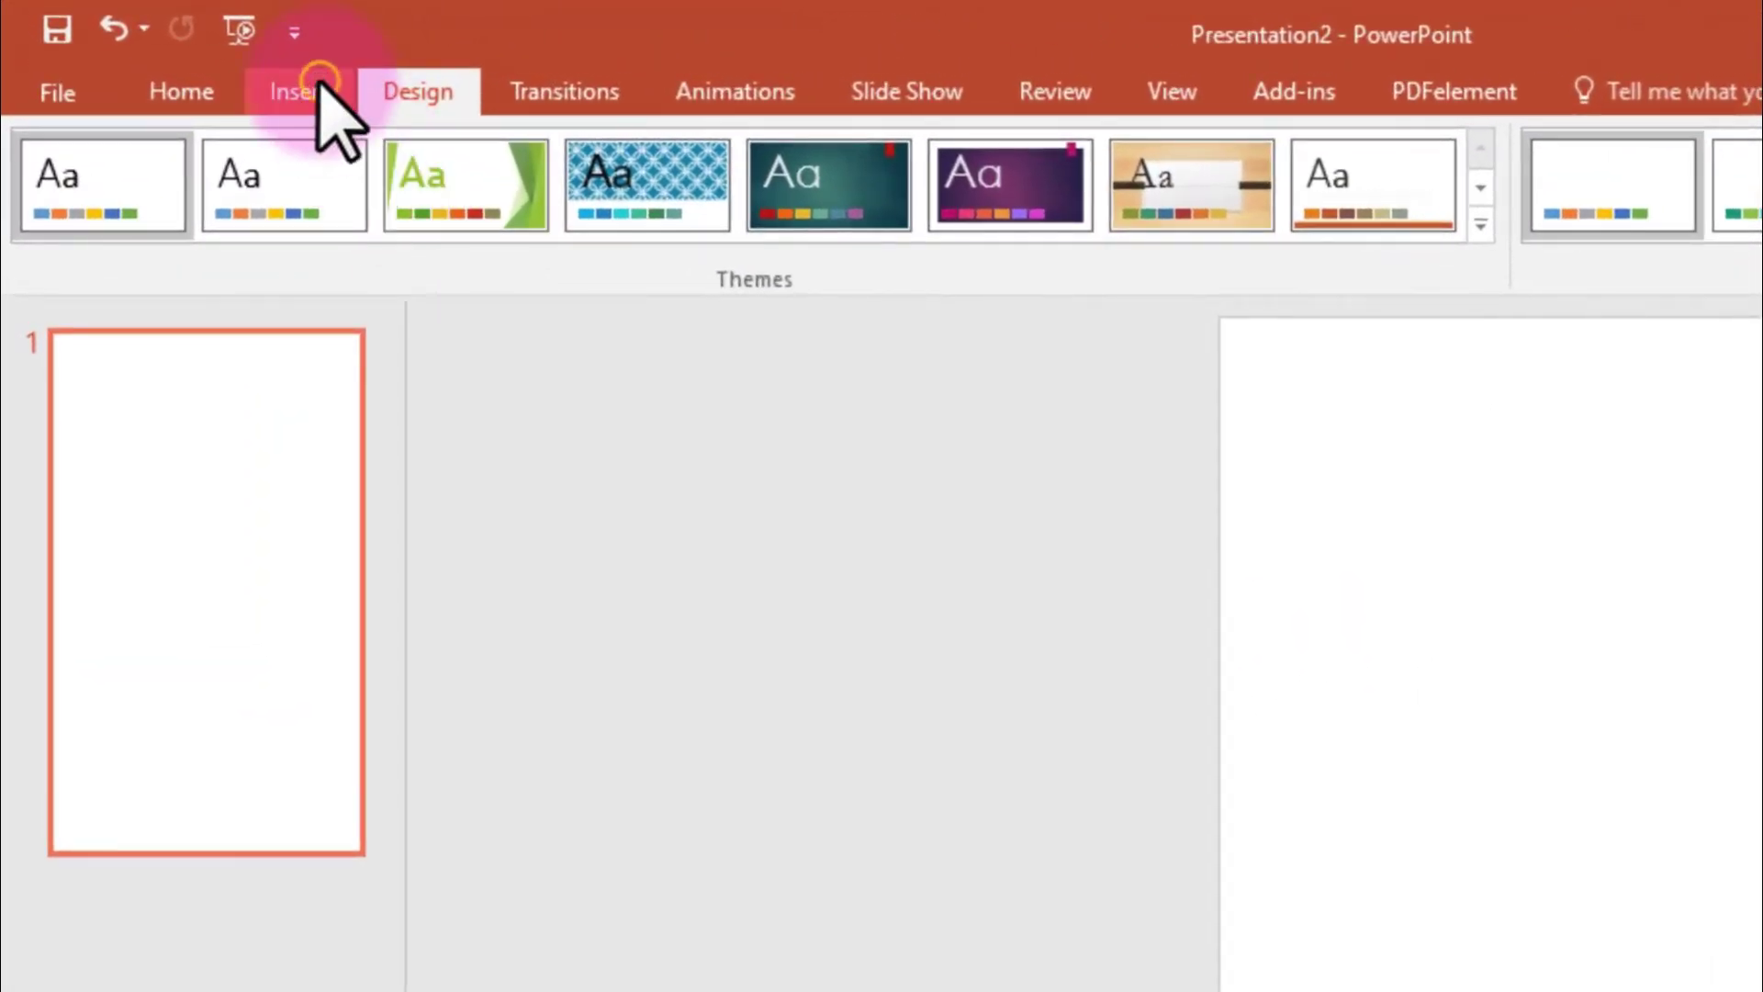
- Draw a rounded rectangle about 7.55 × 4.63 in across the slide and reduce its corner rounding
click(319, 85)
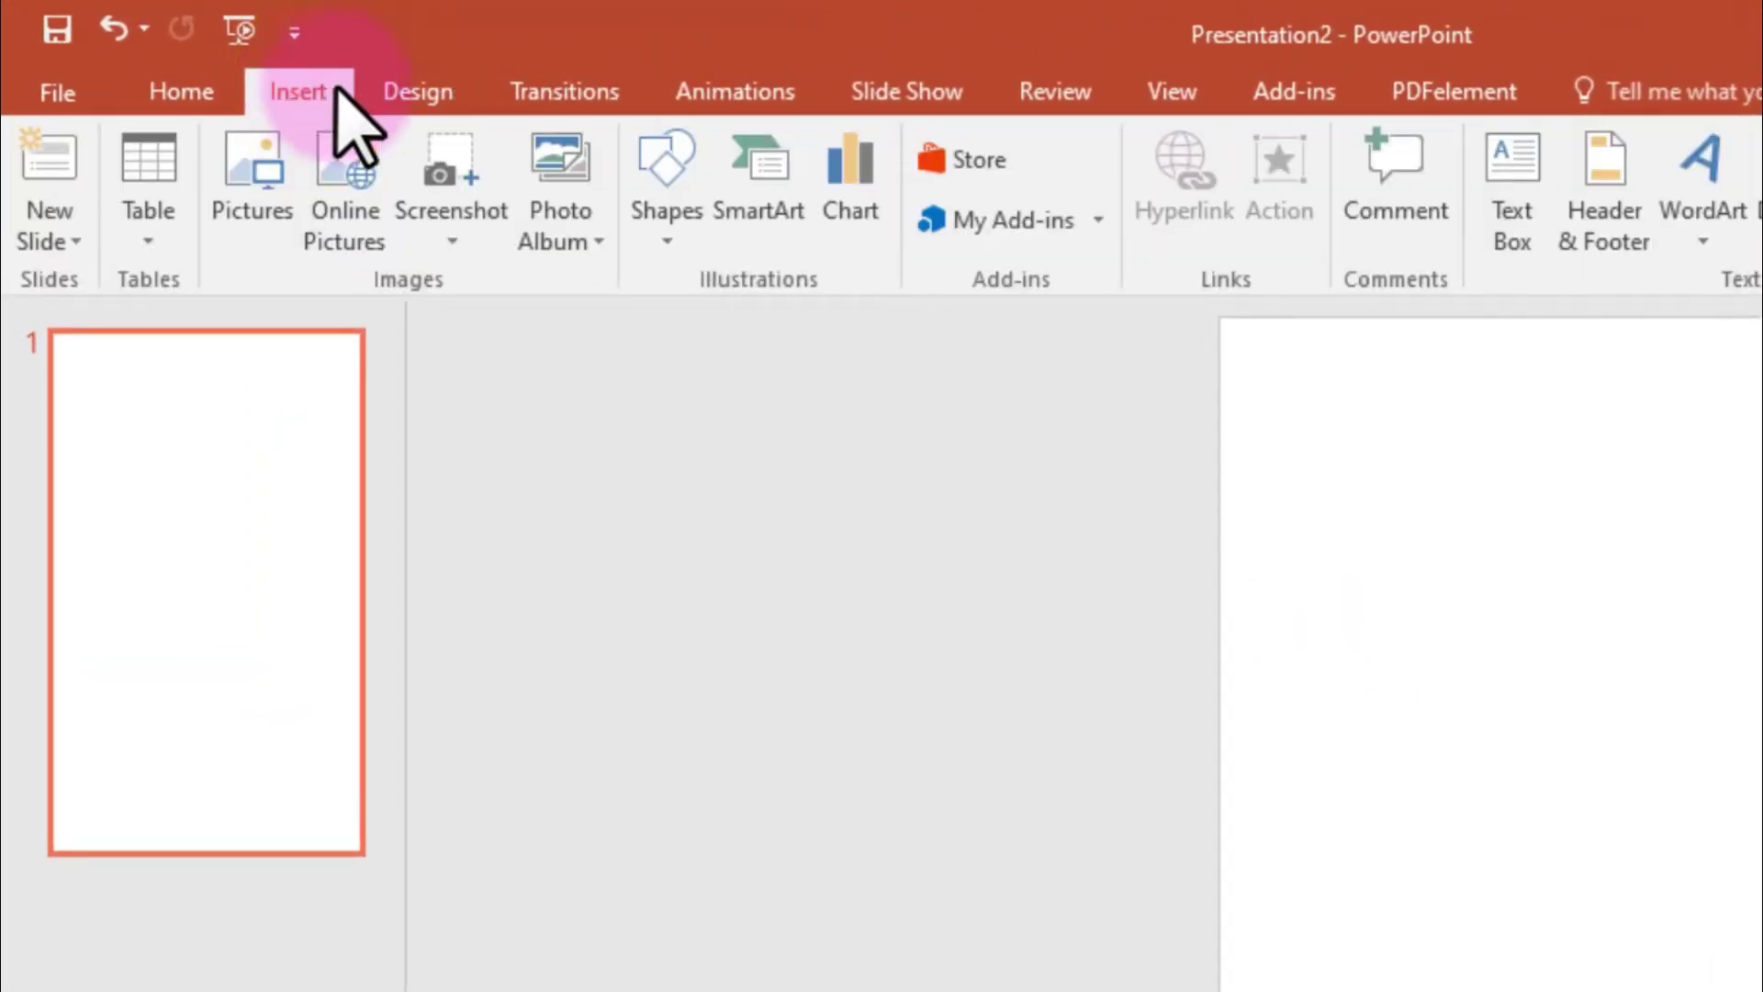
click(669, 213)
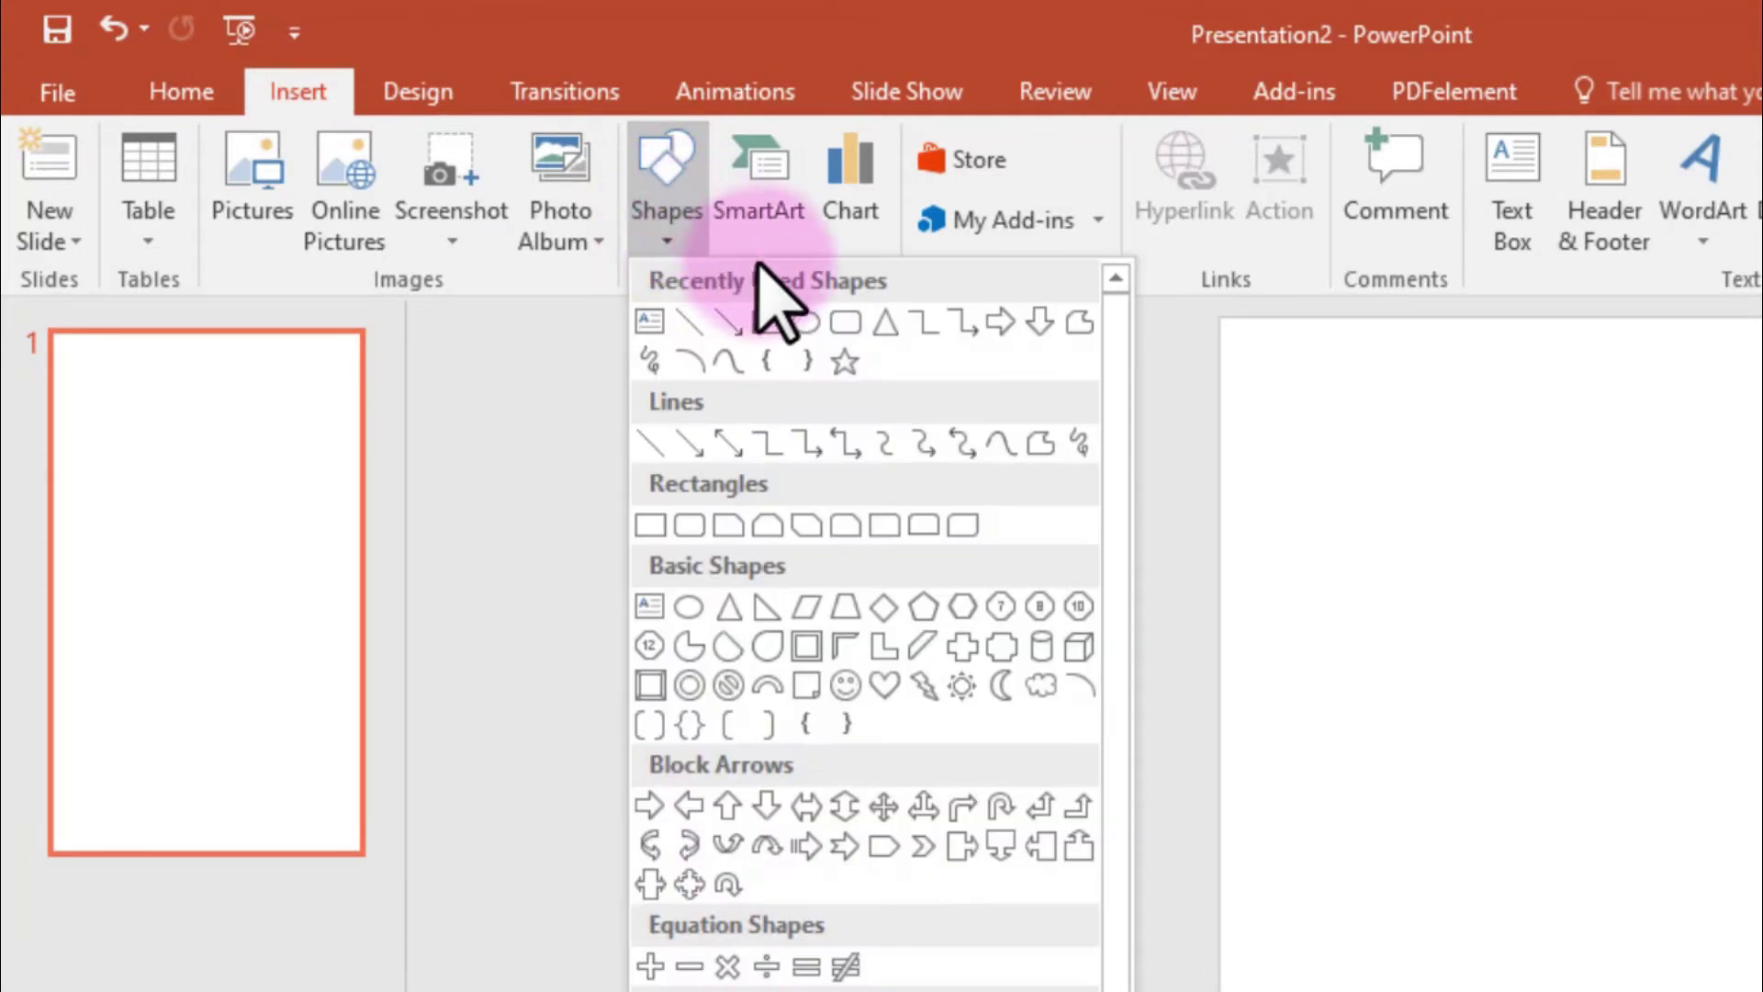
click(840, 323)
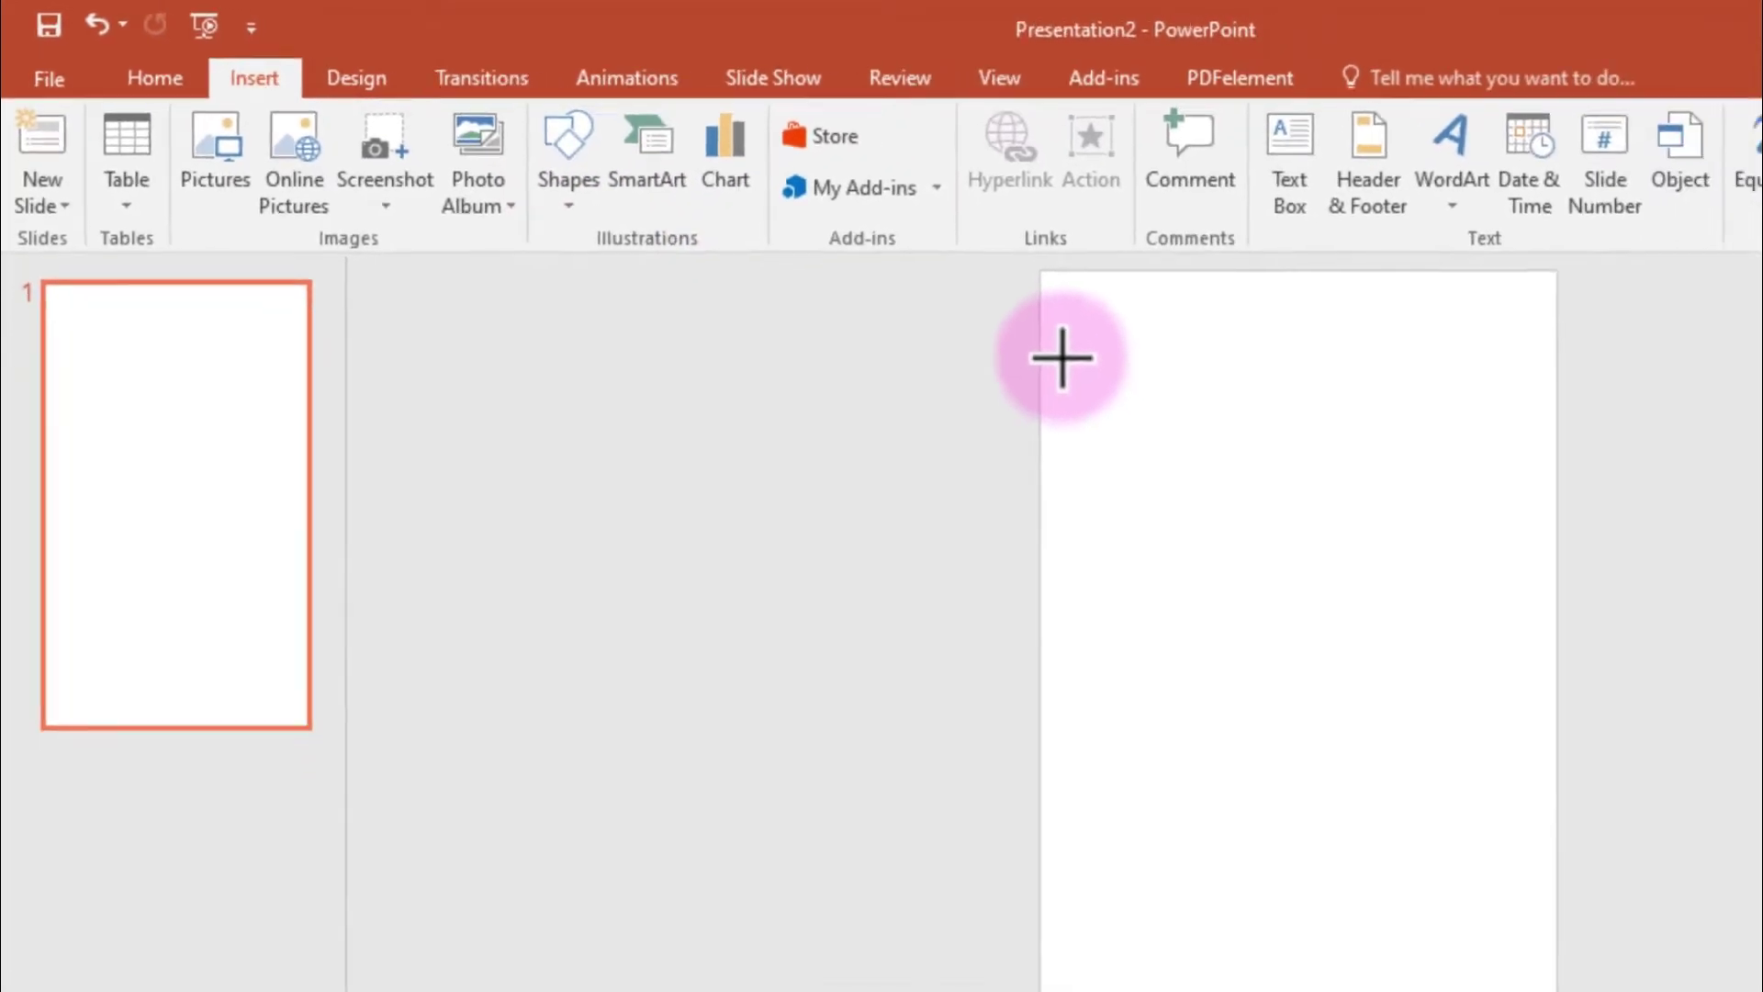
mouse_move(824, 277)
mouse_down()
mouse_move(1057, 735)
mouse_move(1193, 877)
mouse_up()
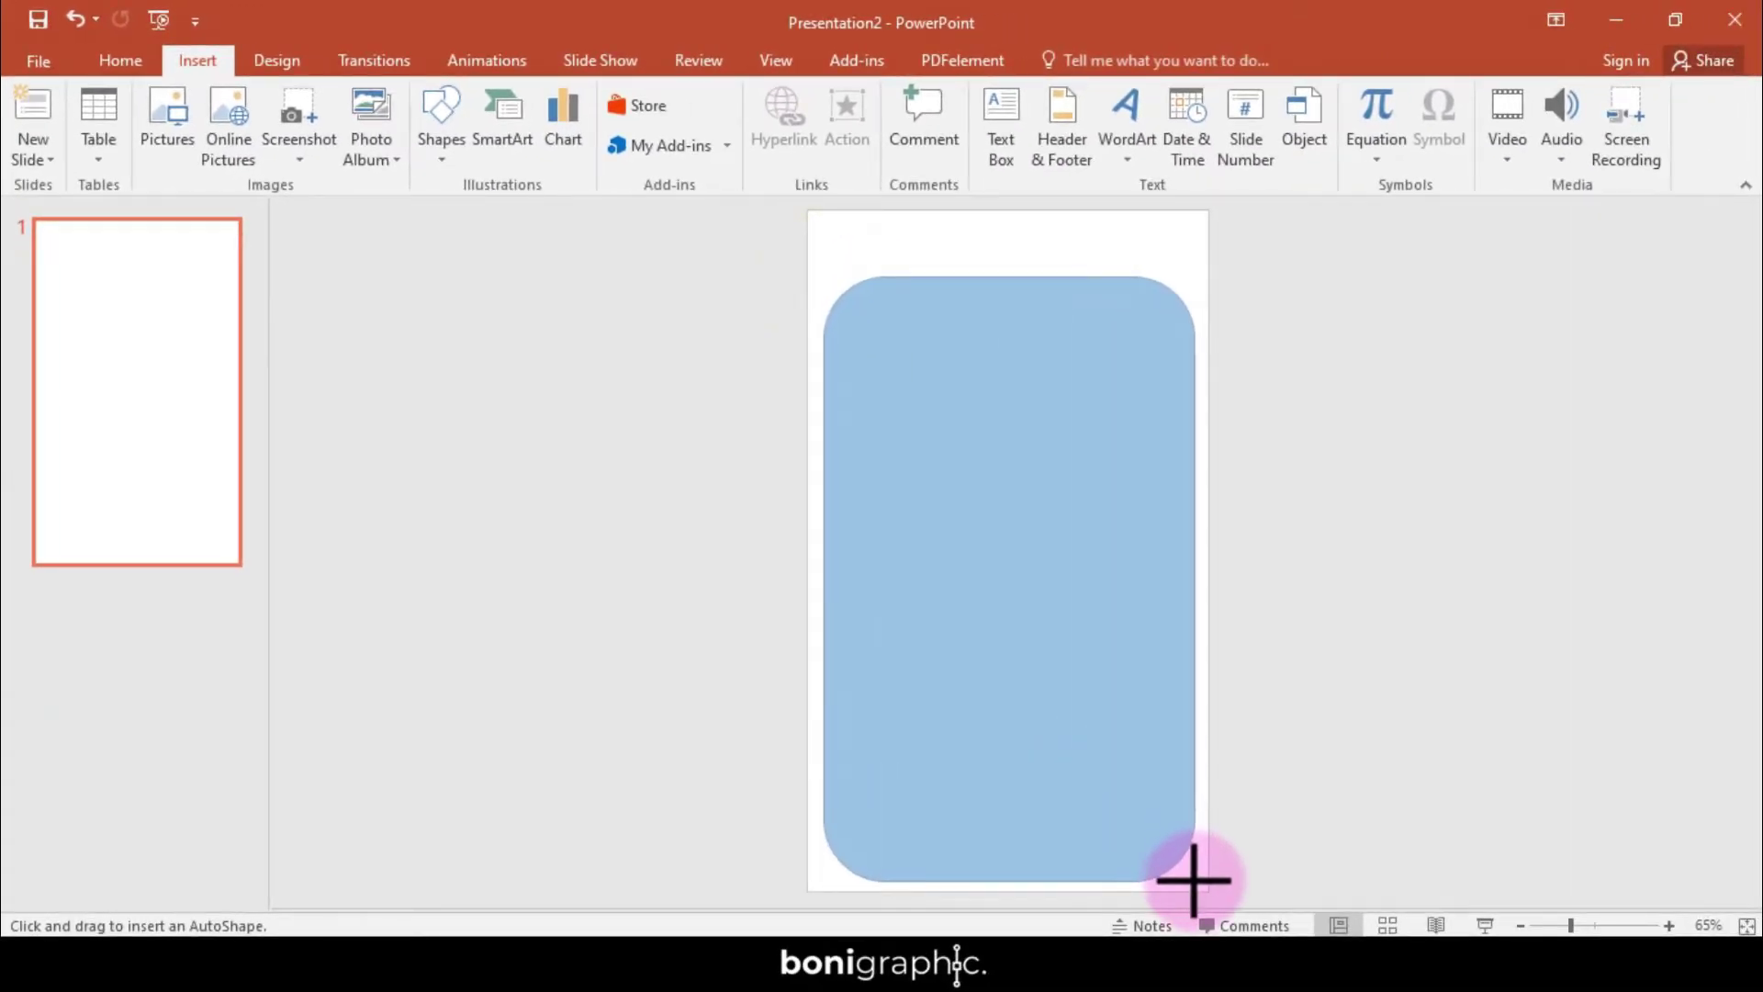
drag(1193, 877, 1193, 877)
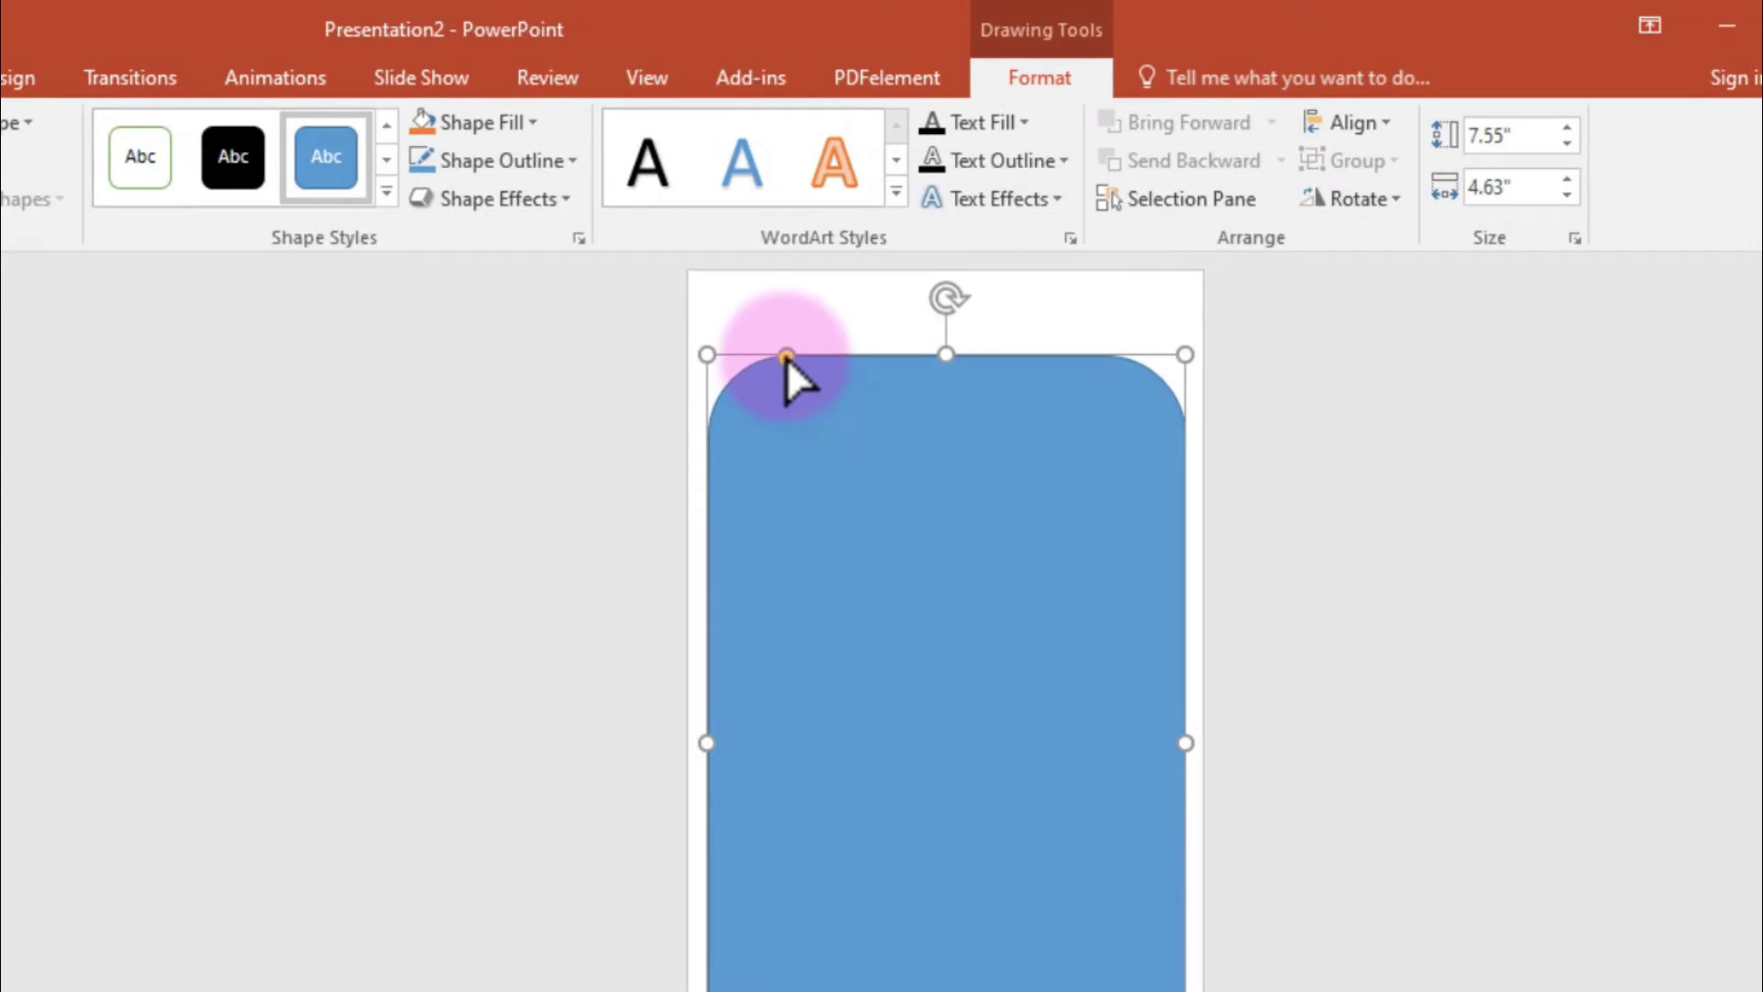
drag(786, 356, 742, 361)
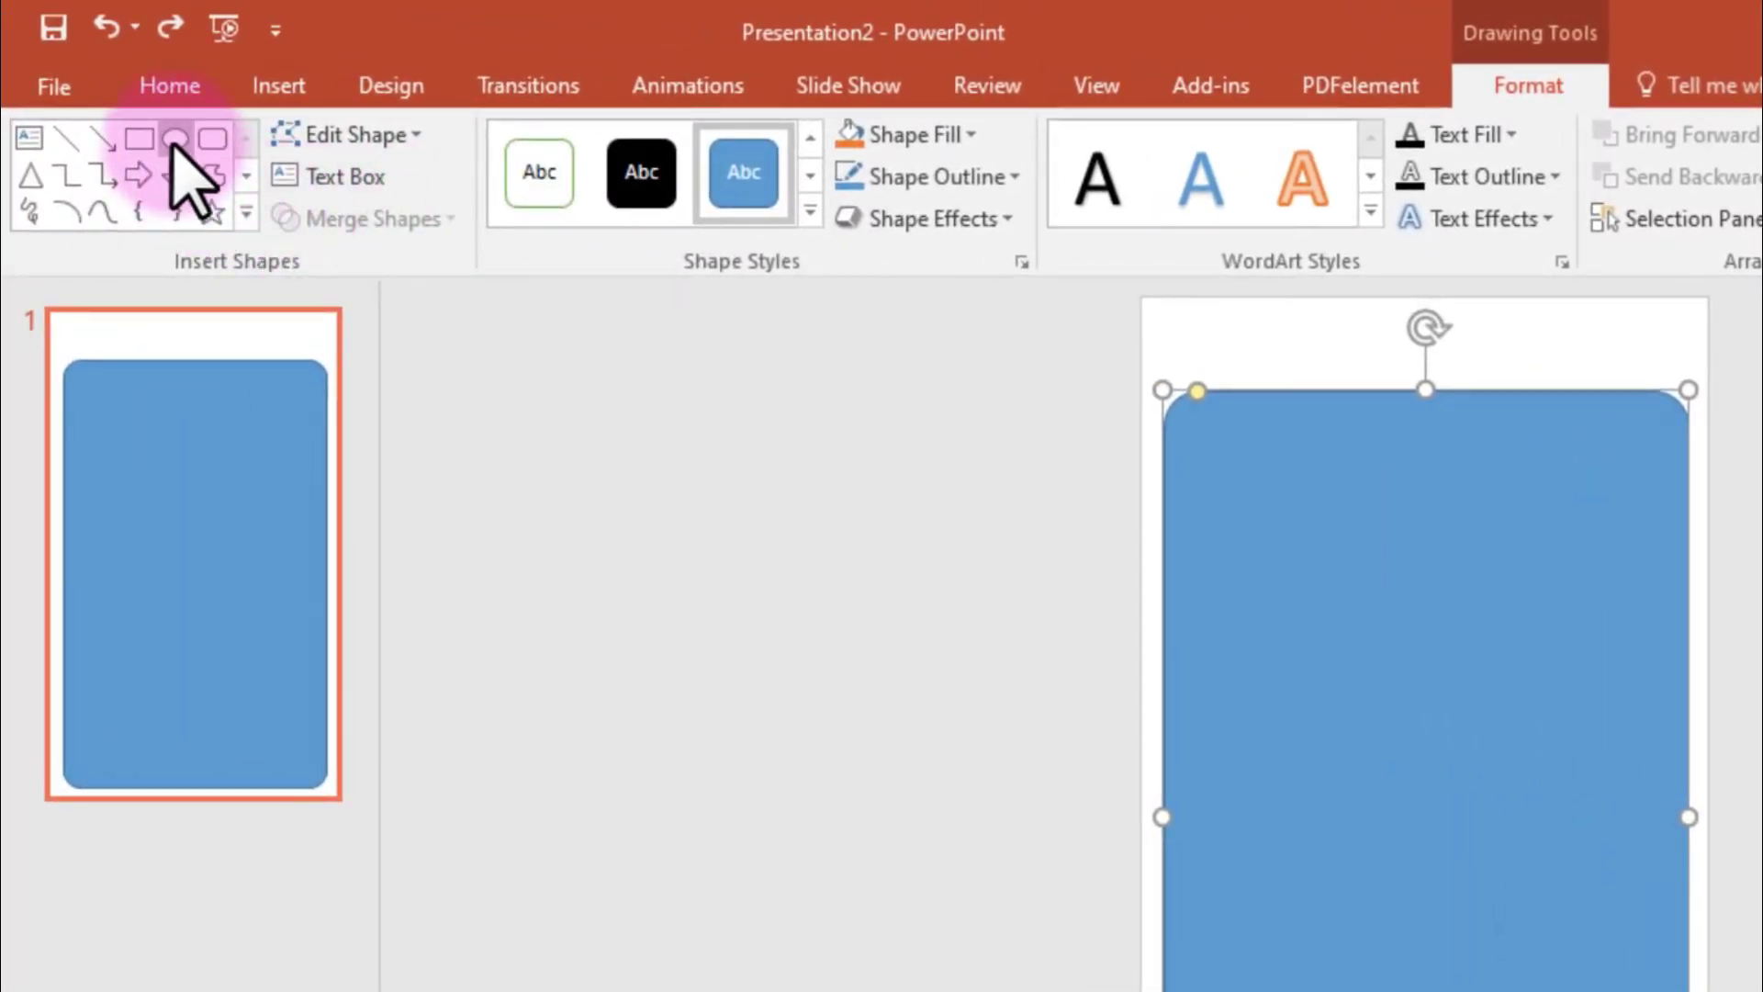
- Draw a circle at the rectangle's top centre and union it with the rectangle into one tab-topped shape
click(174, 140)
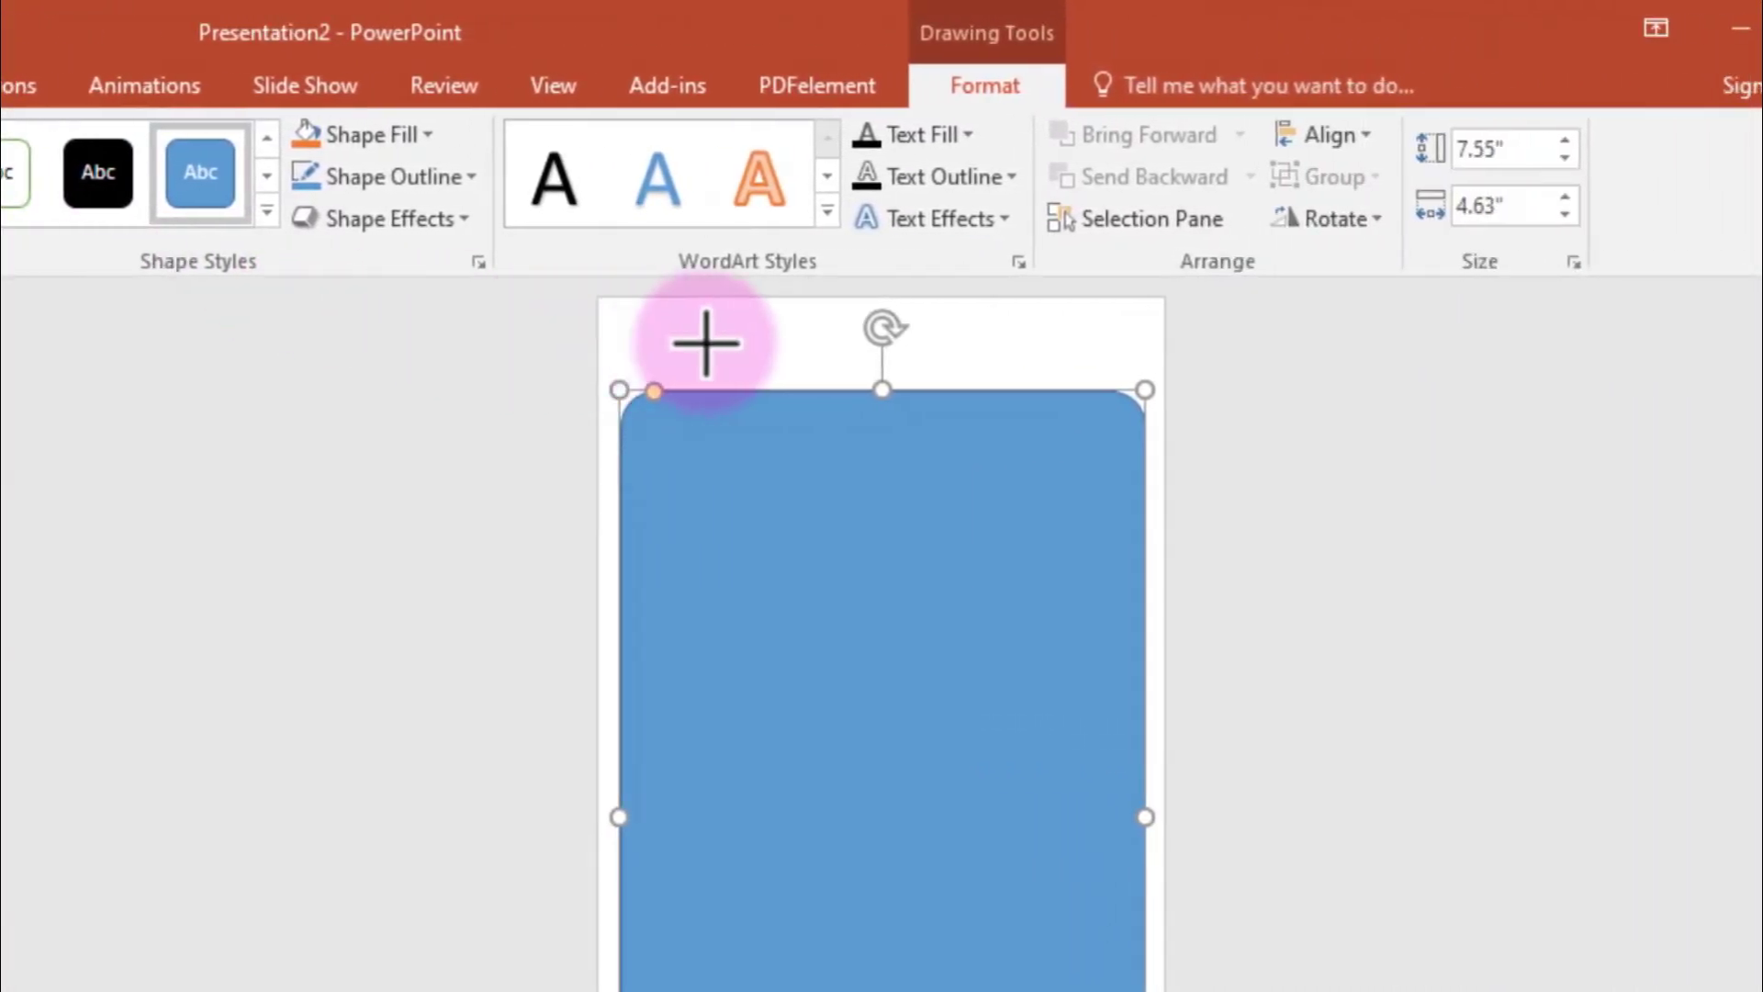
mouse_move(737, 345)
mouse_down()
mouse_move(915, 510)
mouse_move(926, 433)
mouse_up()
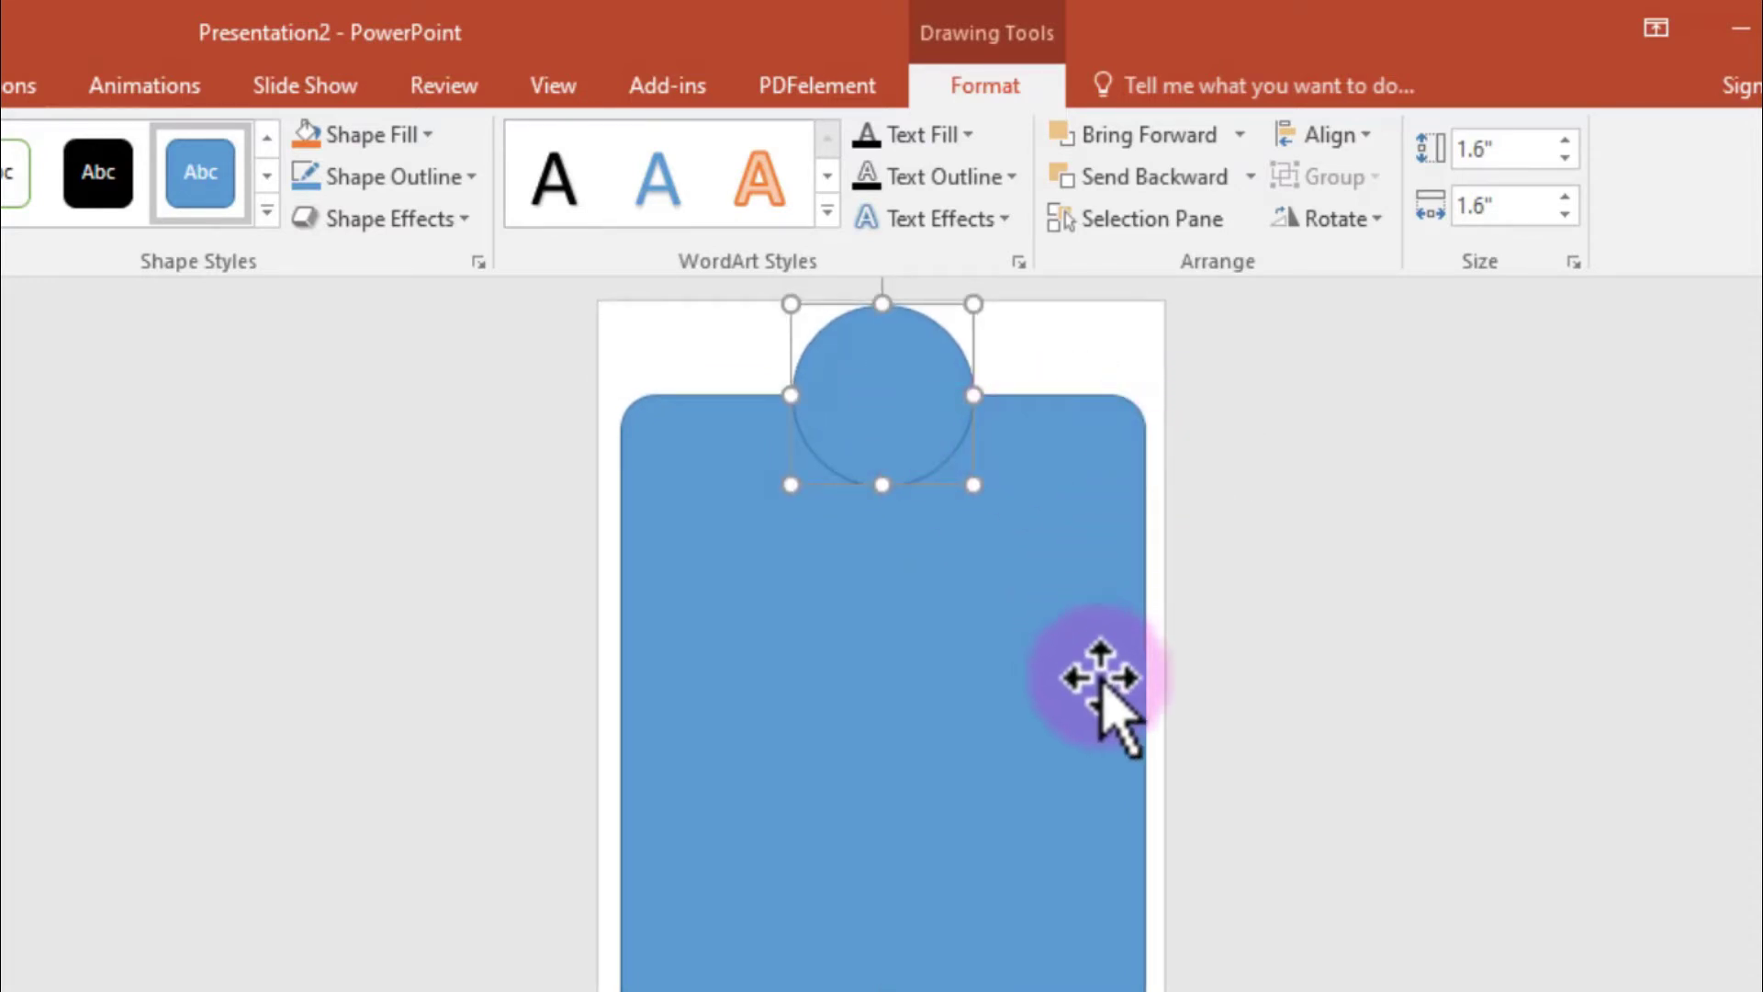
click(1317, 732)
click(909, 437)
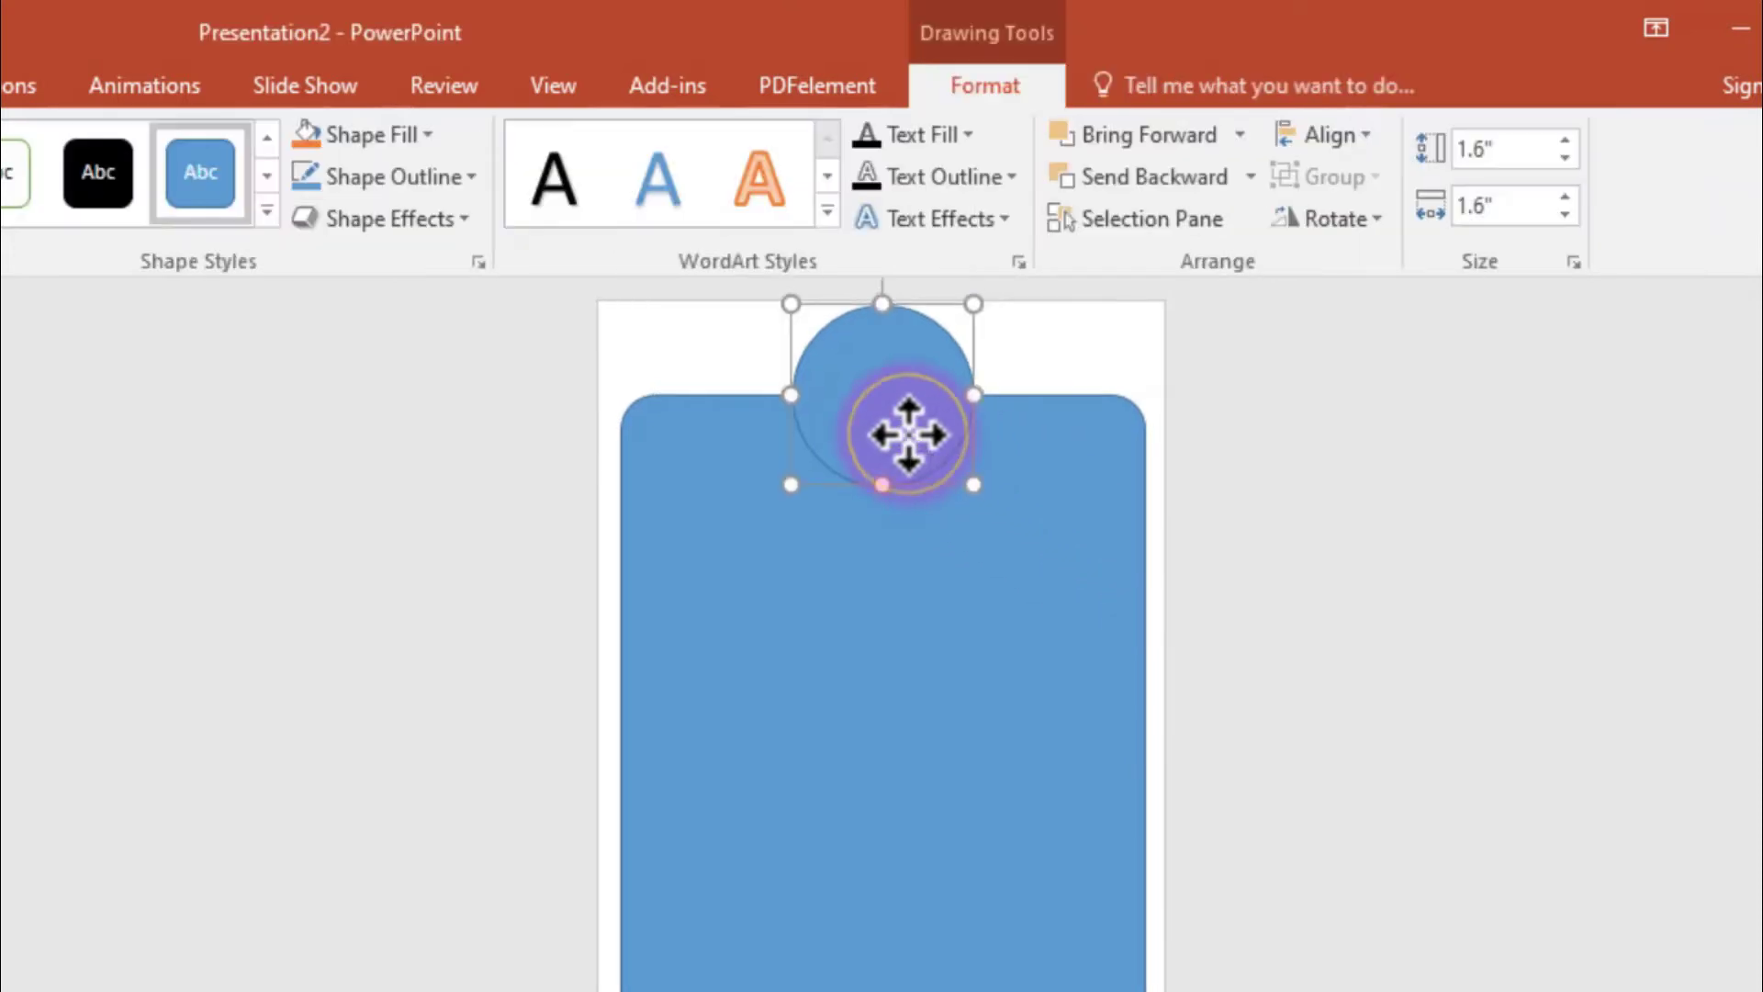
shift+click(954, 687)
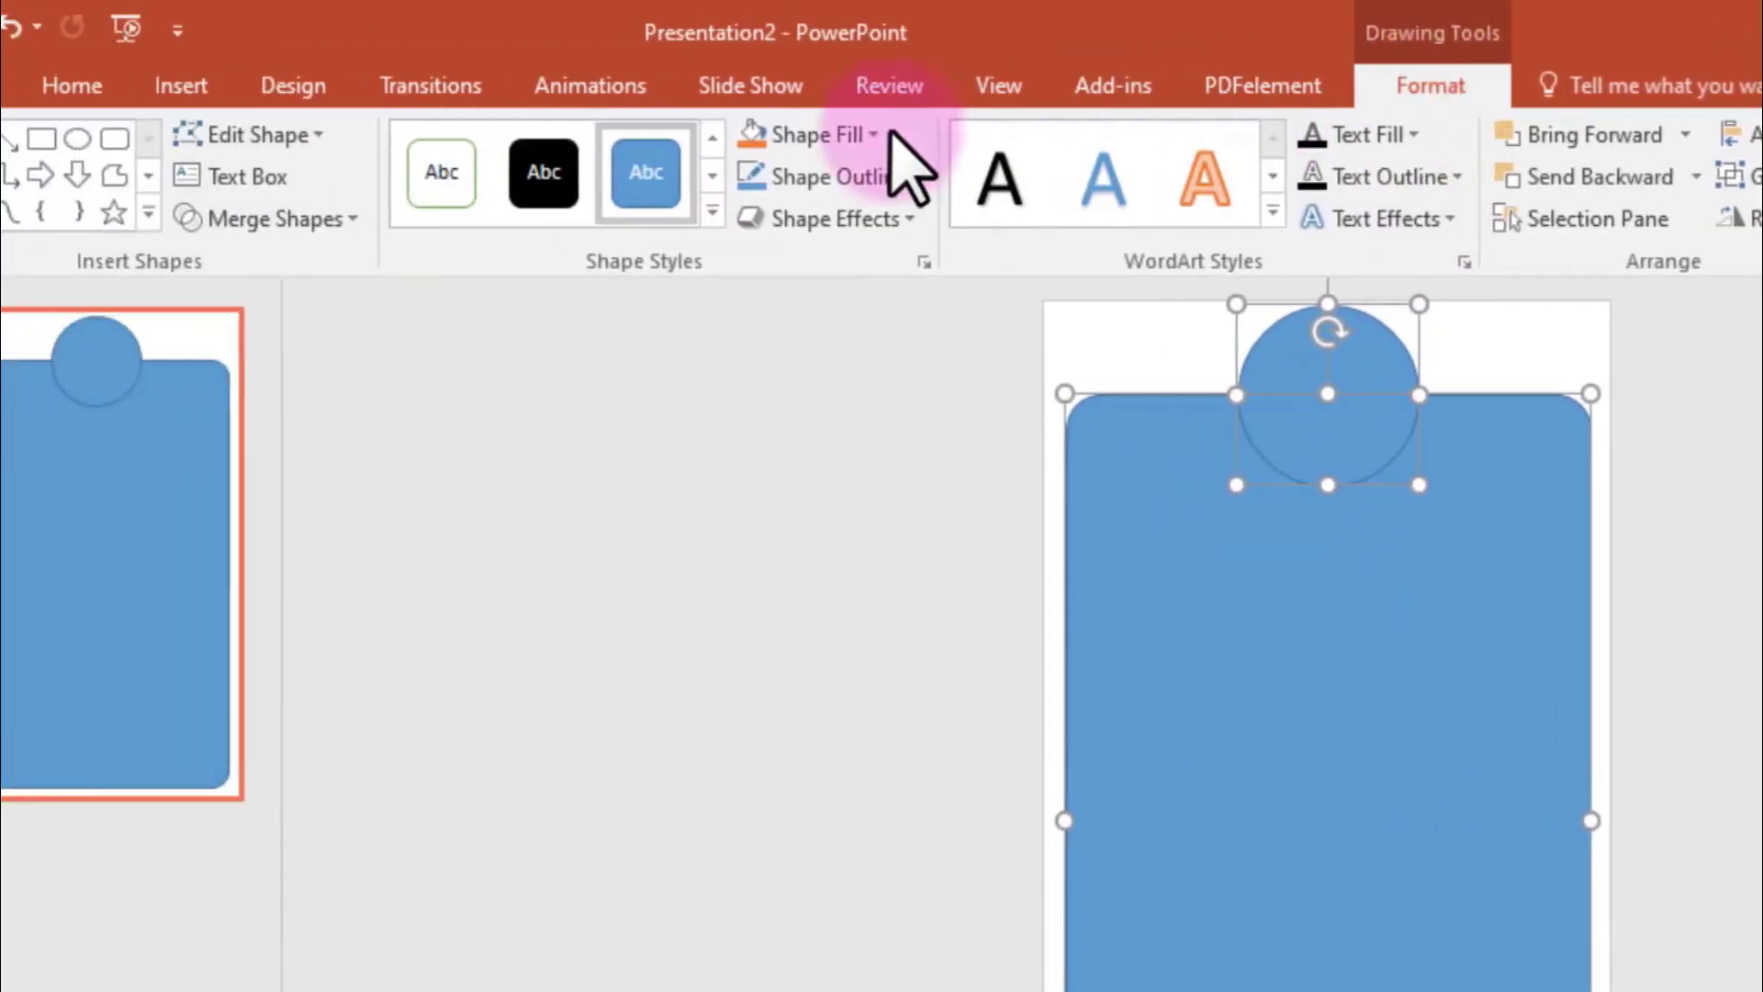
click(292, 219)
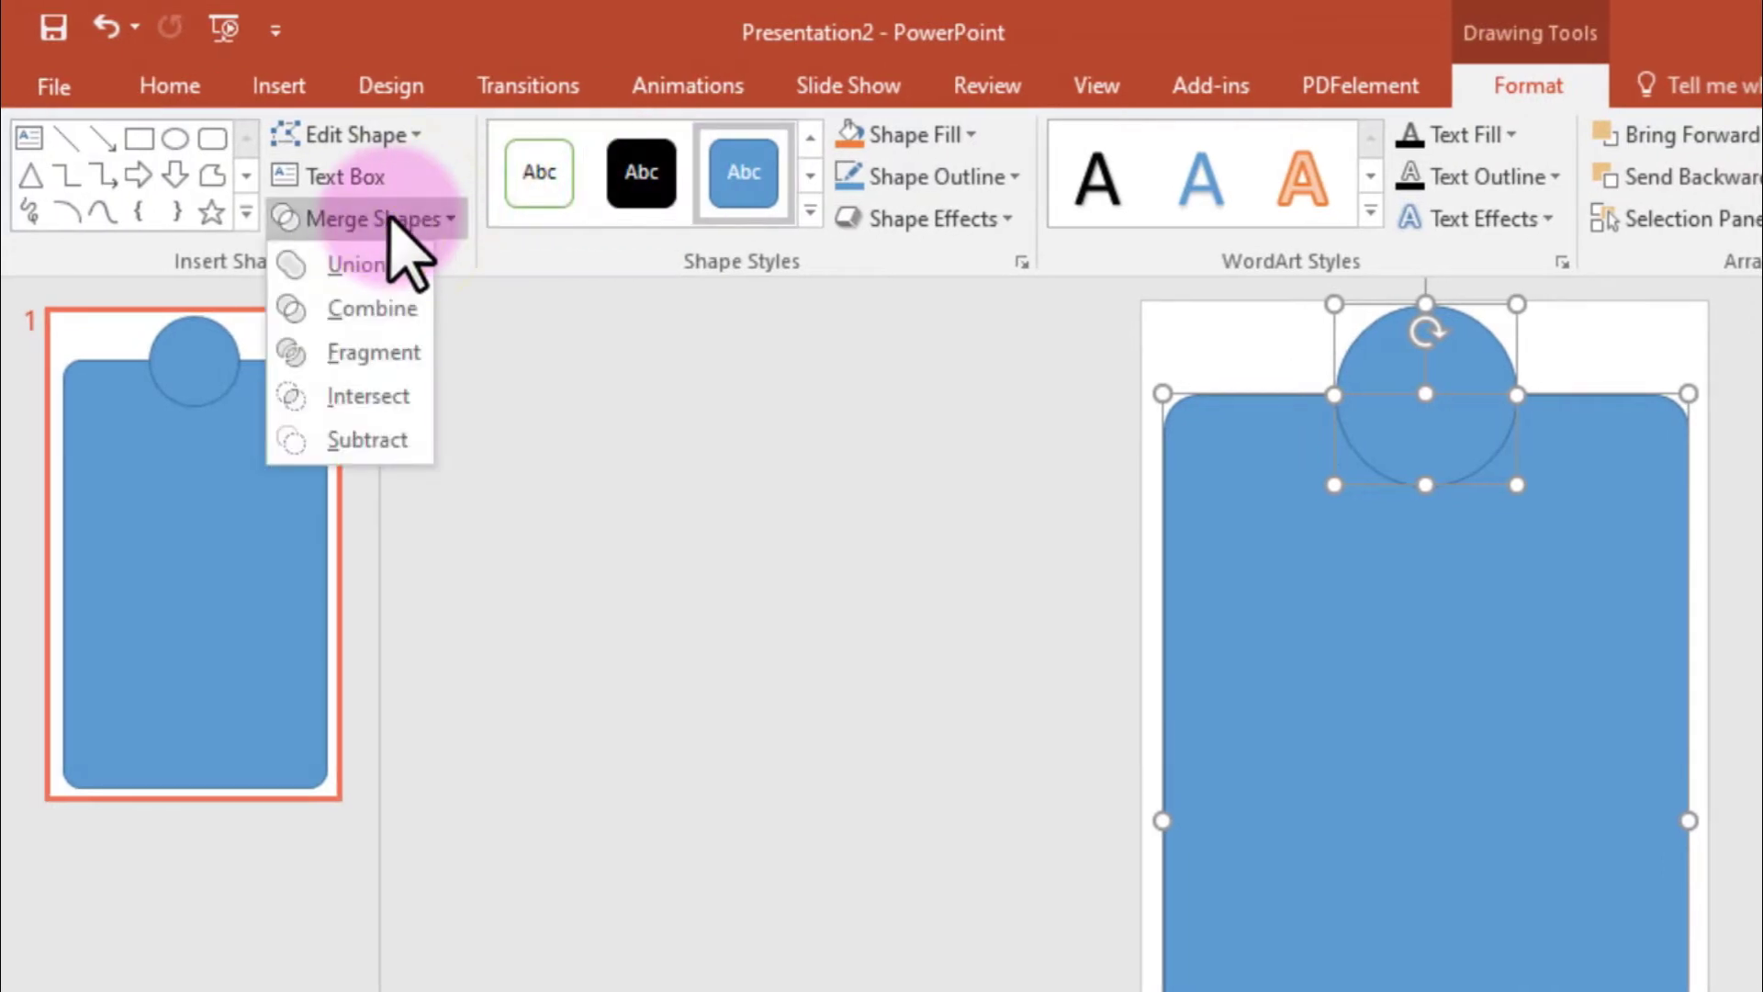
click(356, 264)
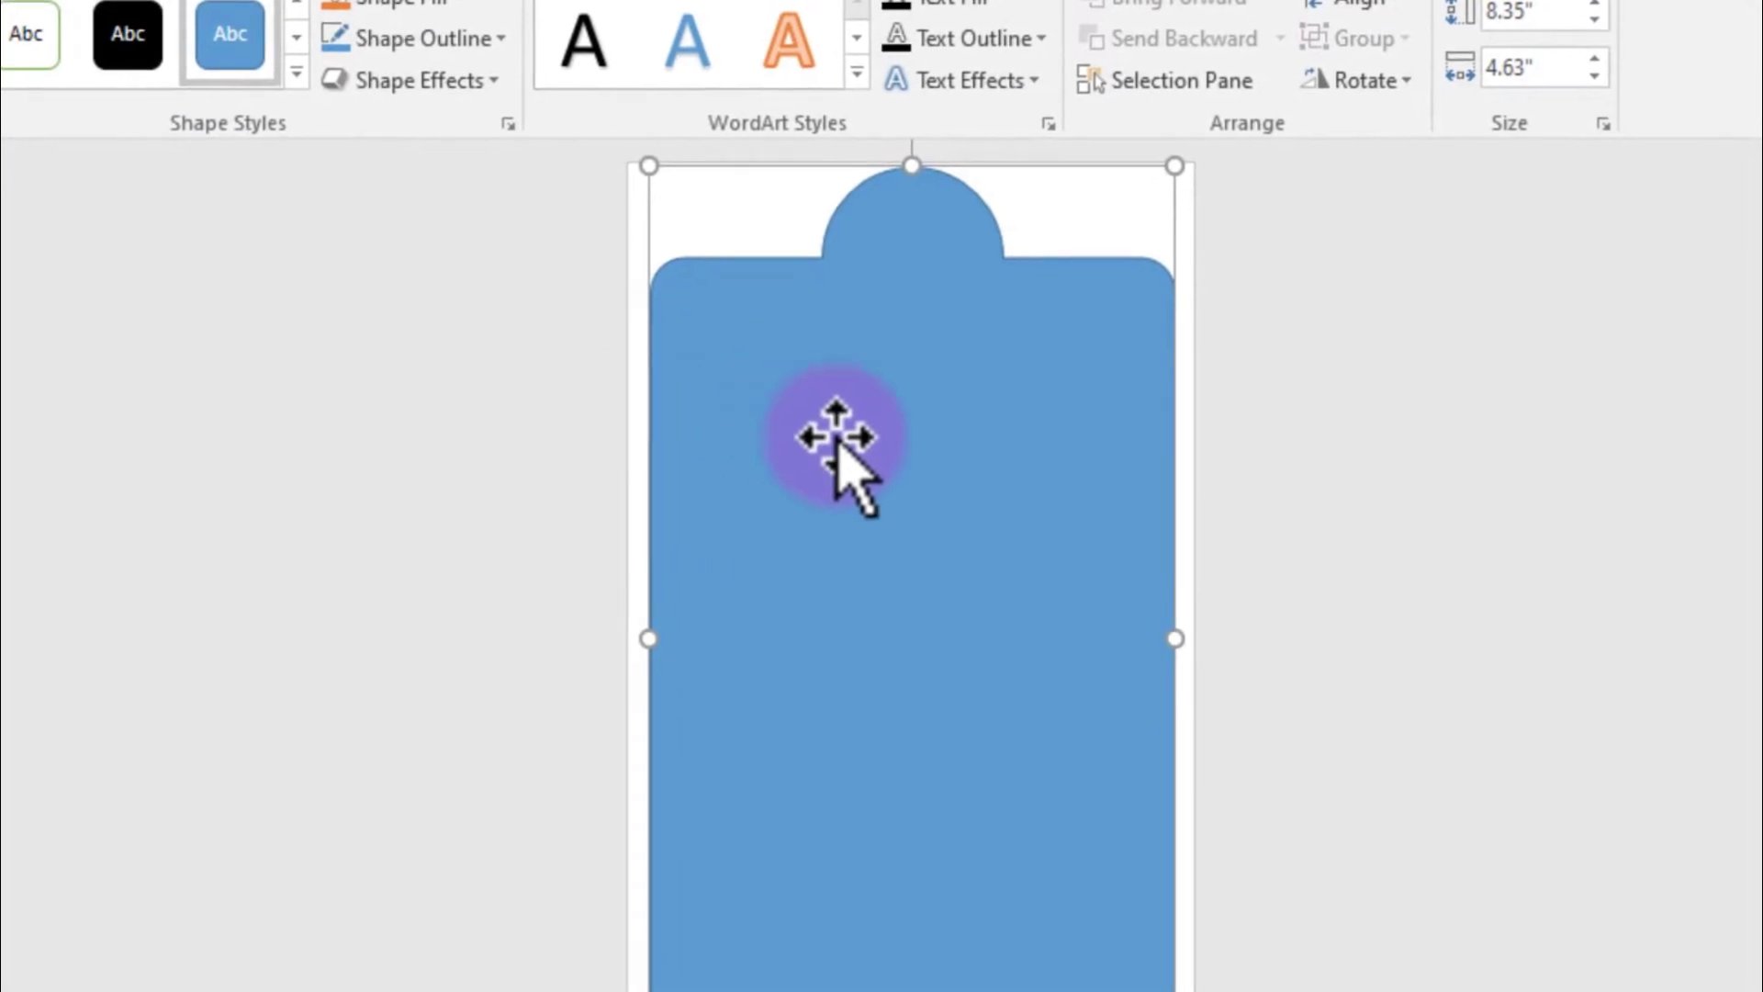
- Copy and paste the merged shape, then align the duplicate exactly over the original
right_click(837, 439)
click(899, 503)
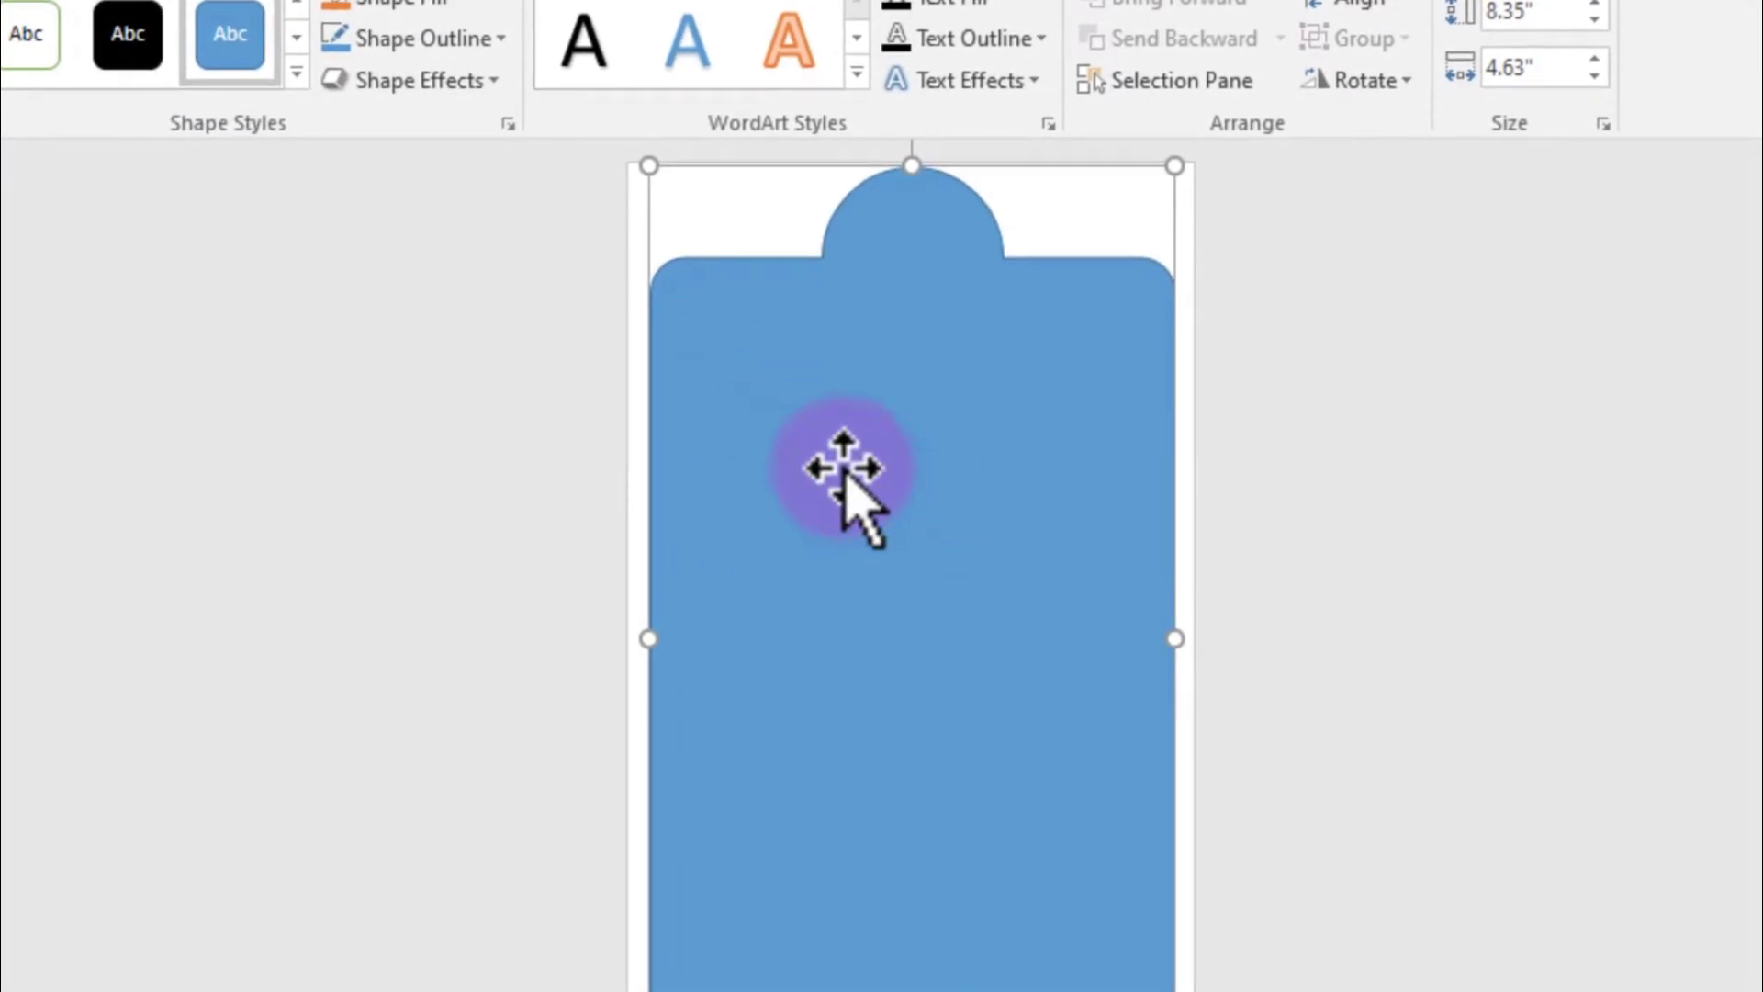
right_click(826, 441)
click(909, 595)
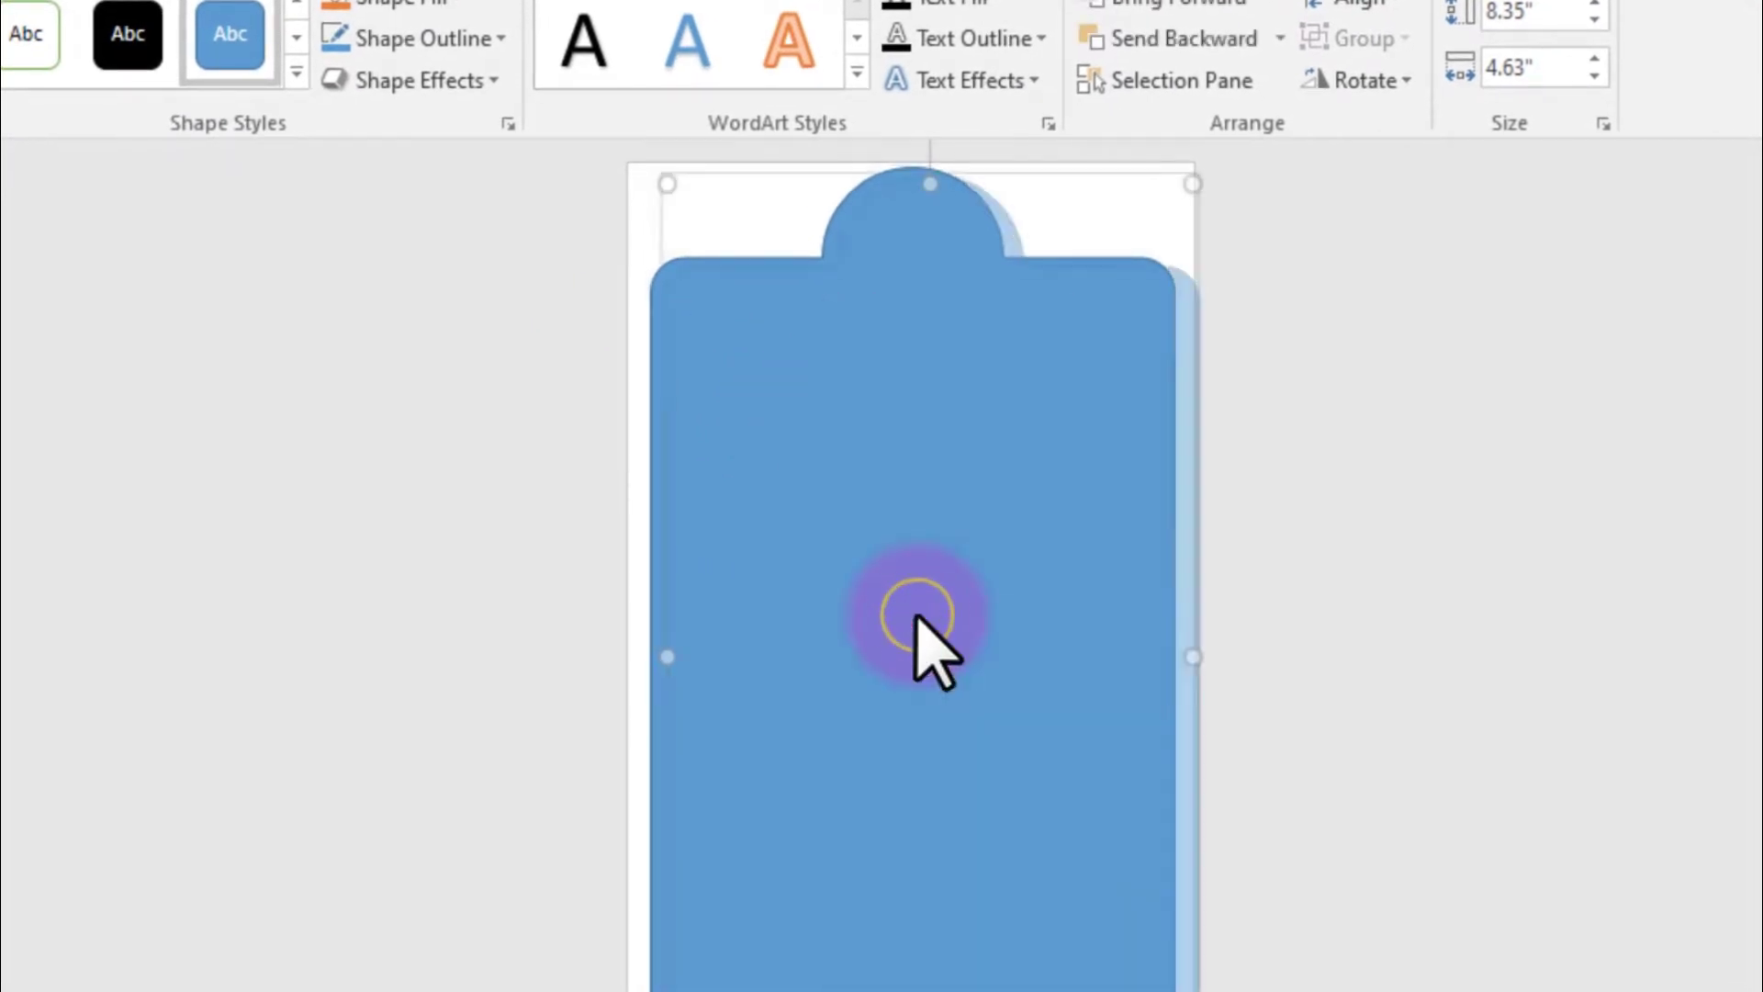
click(907, 491)
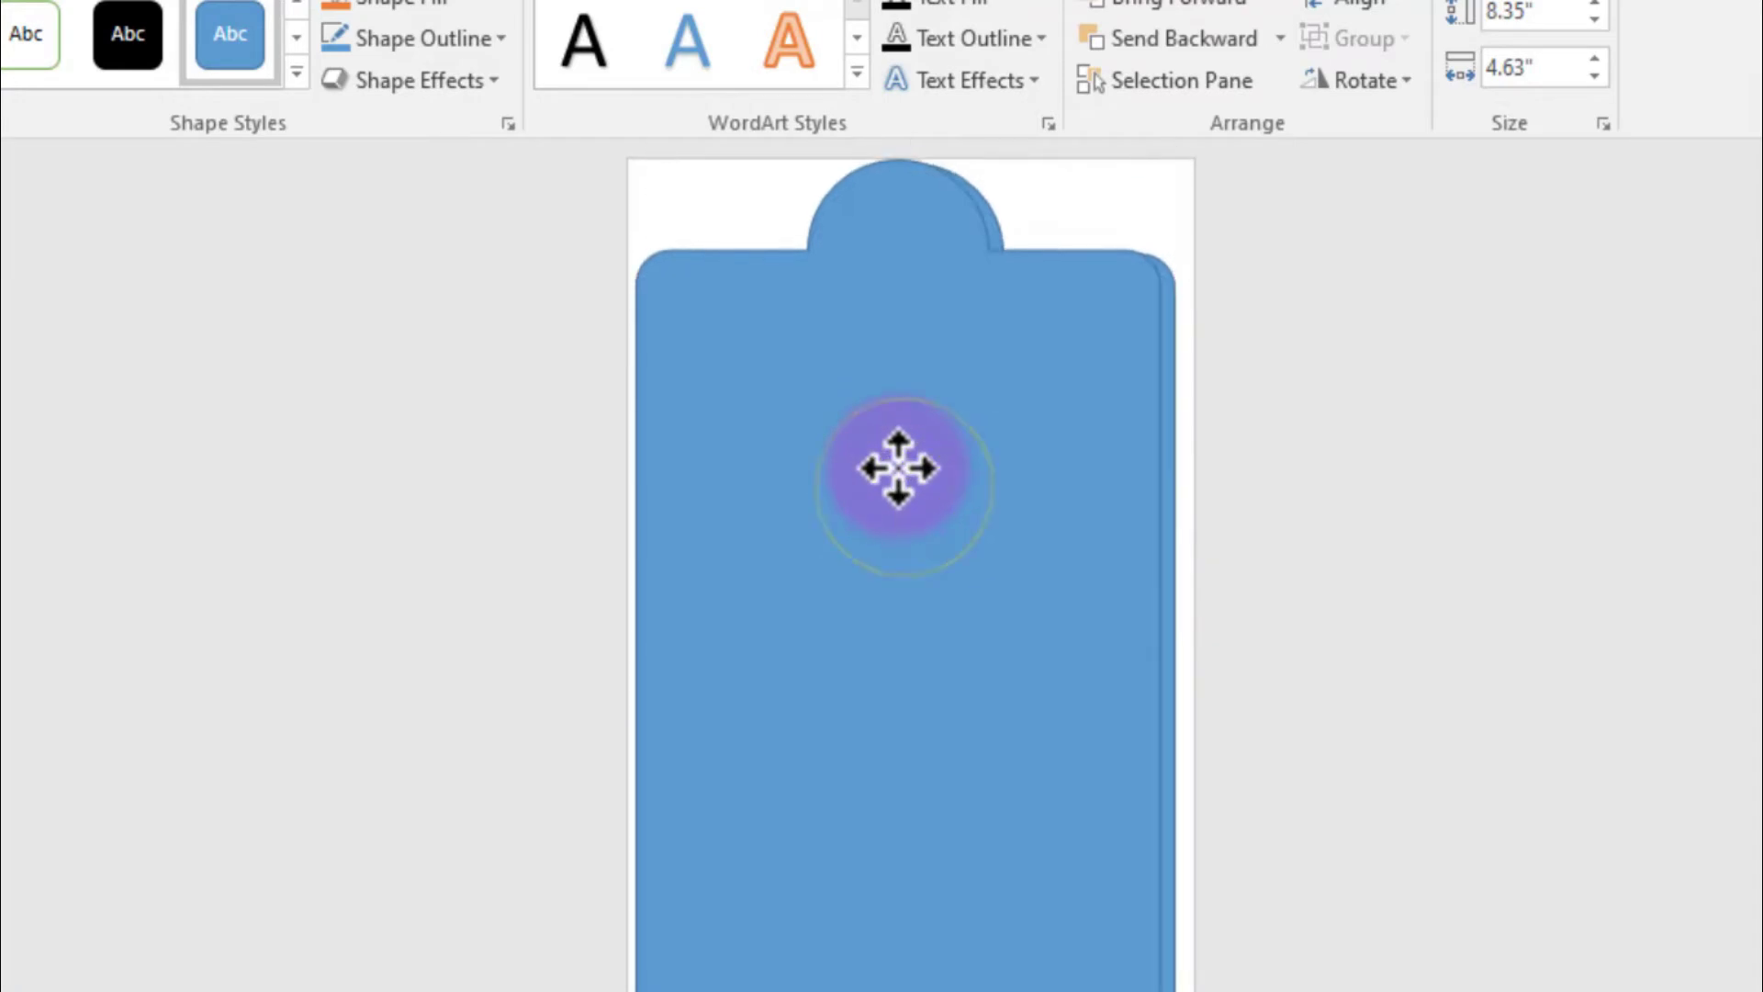
drag(907, 491, 906, 466)
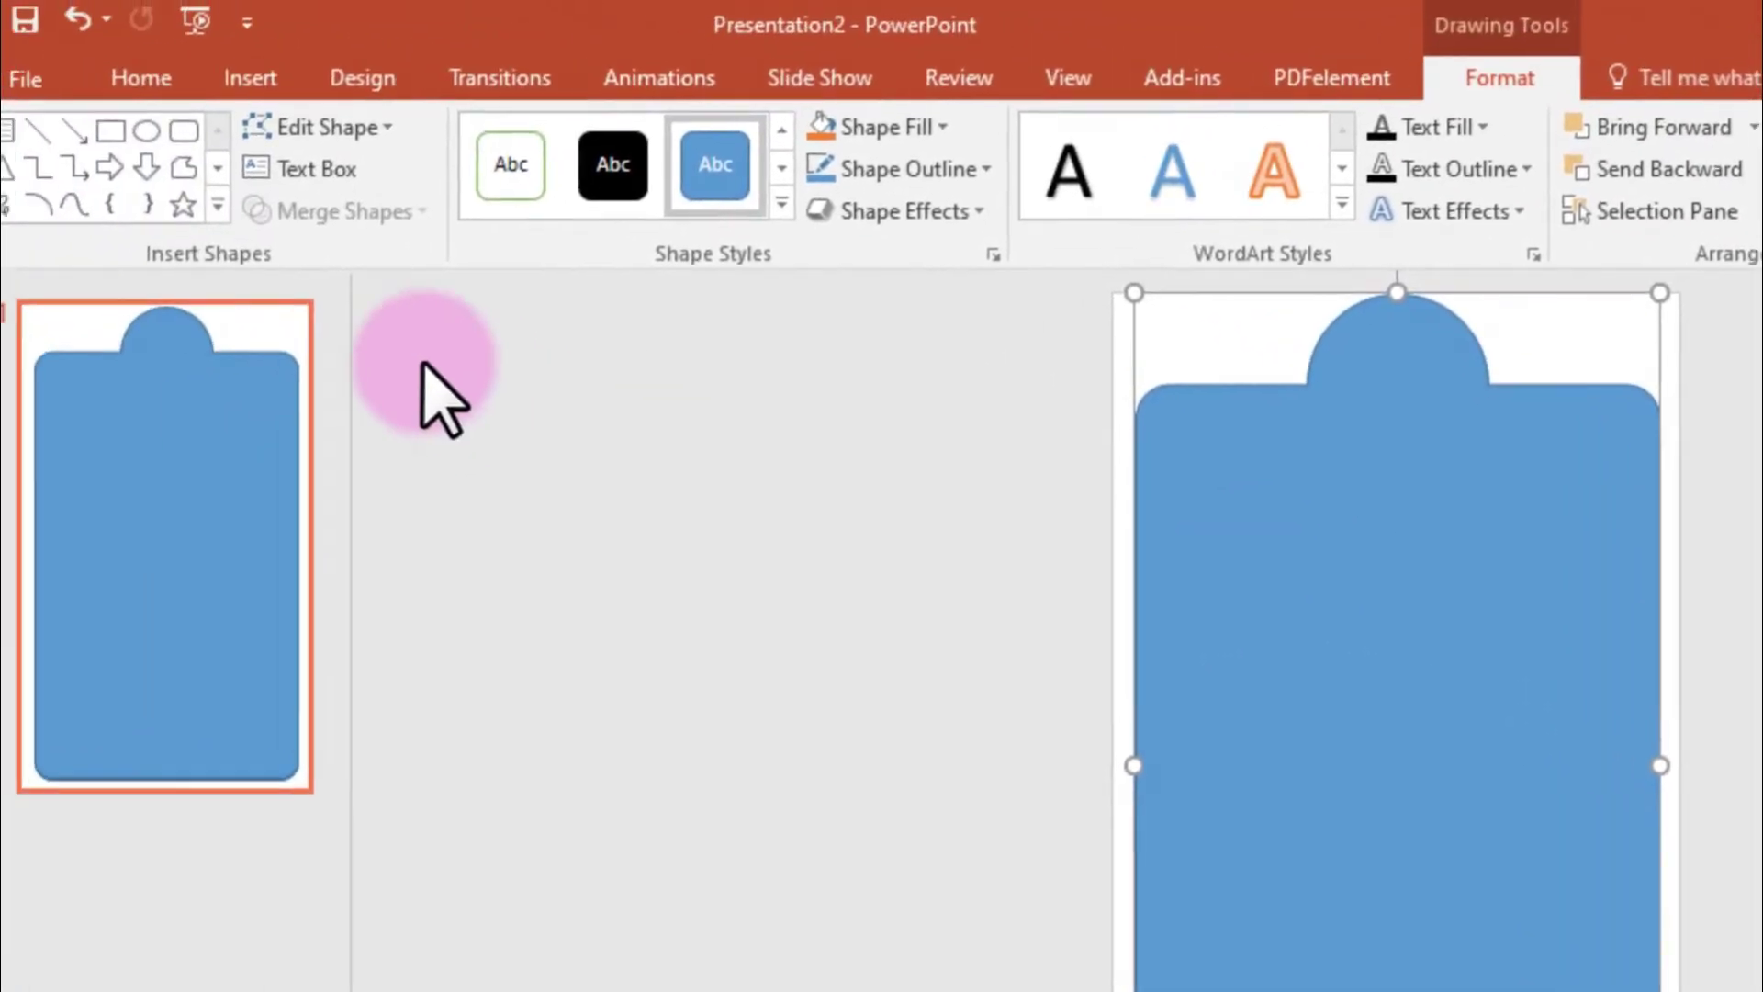
- Intersect a rectangle with the label shape to create a separate 6.11 × 4.63 in lower panel
click(99, 97)
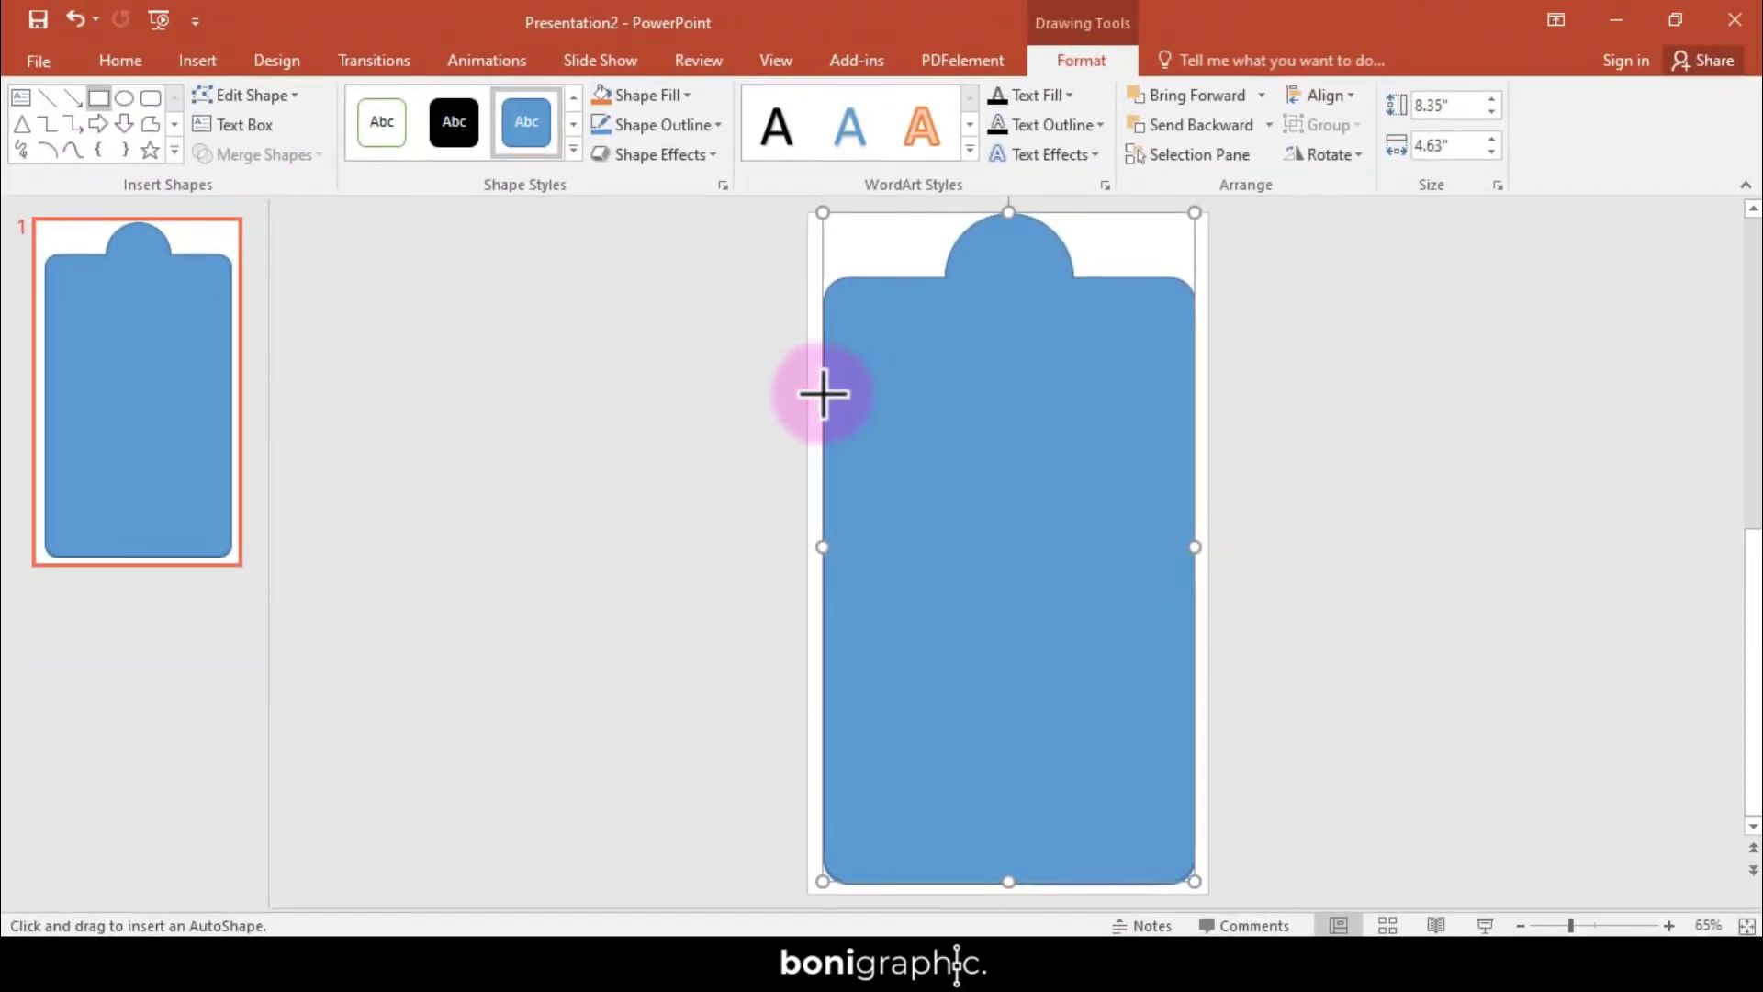
drag(824, 395, 1194, 882)
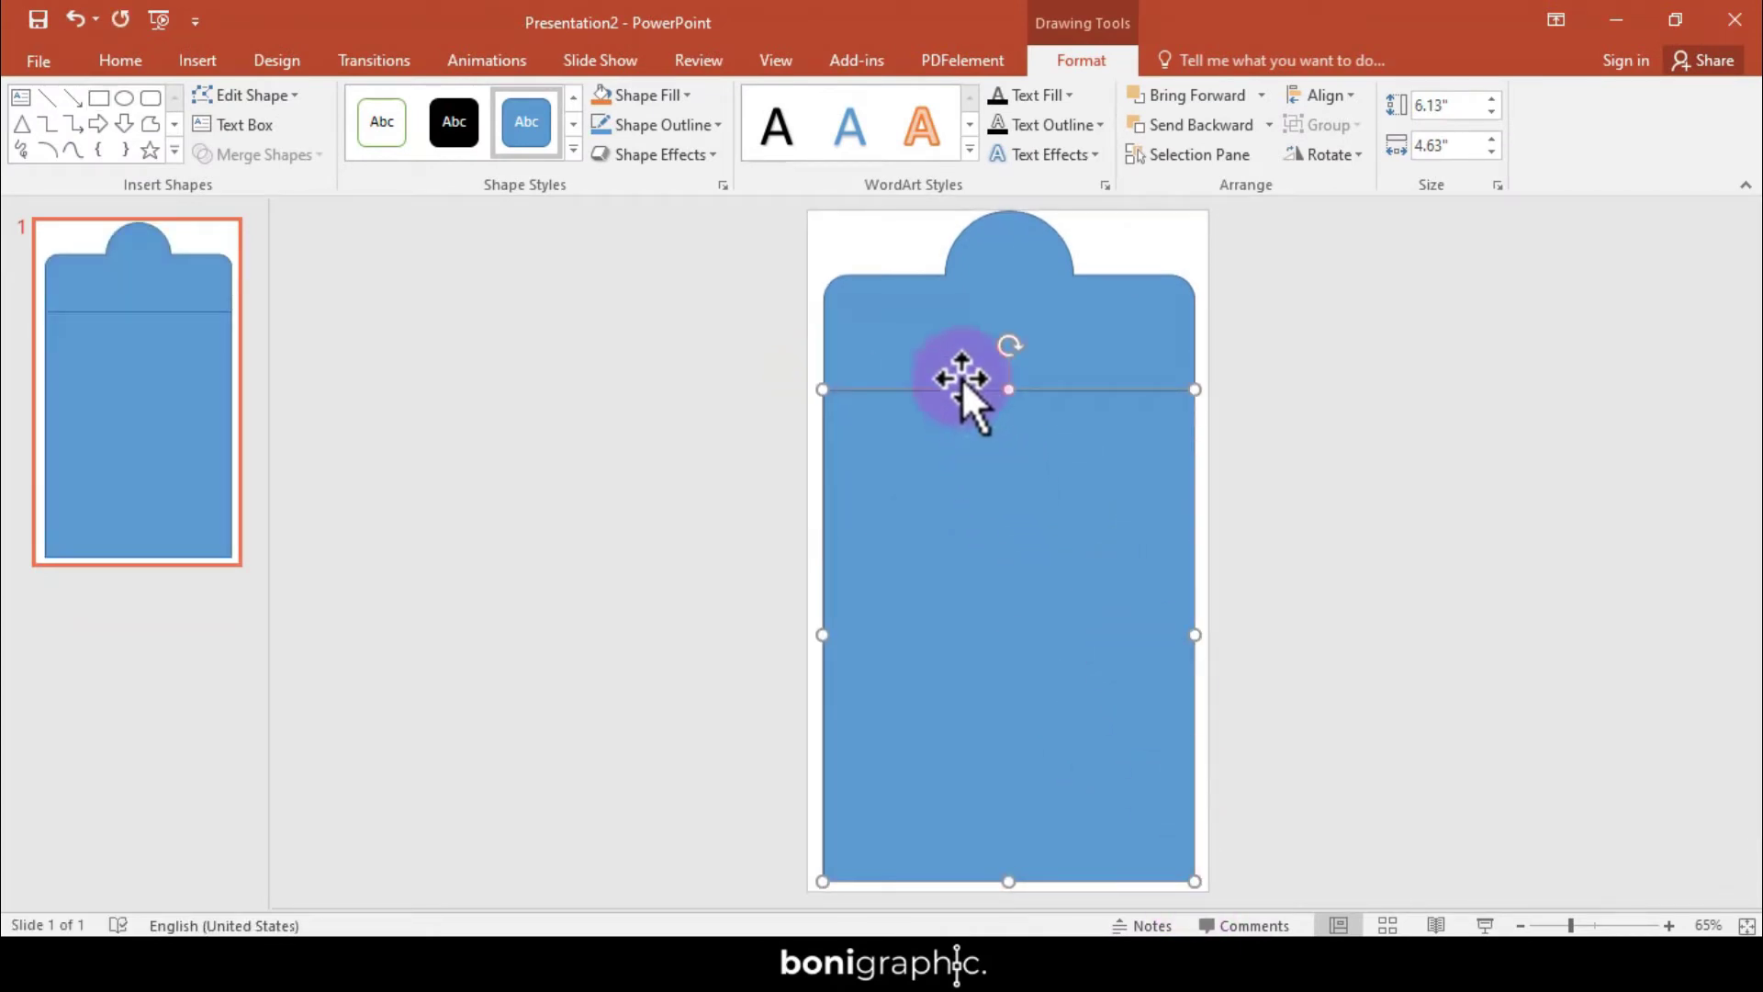
shift+click(904, 351)
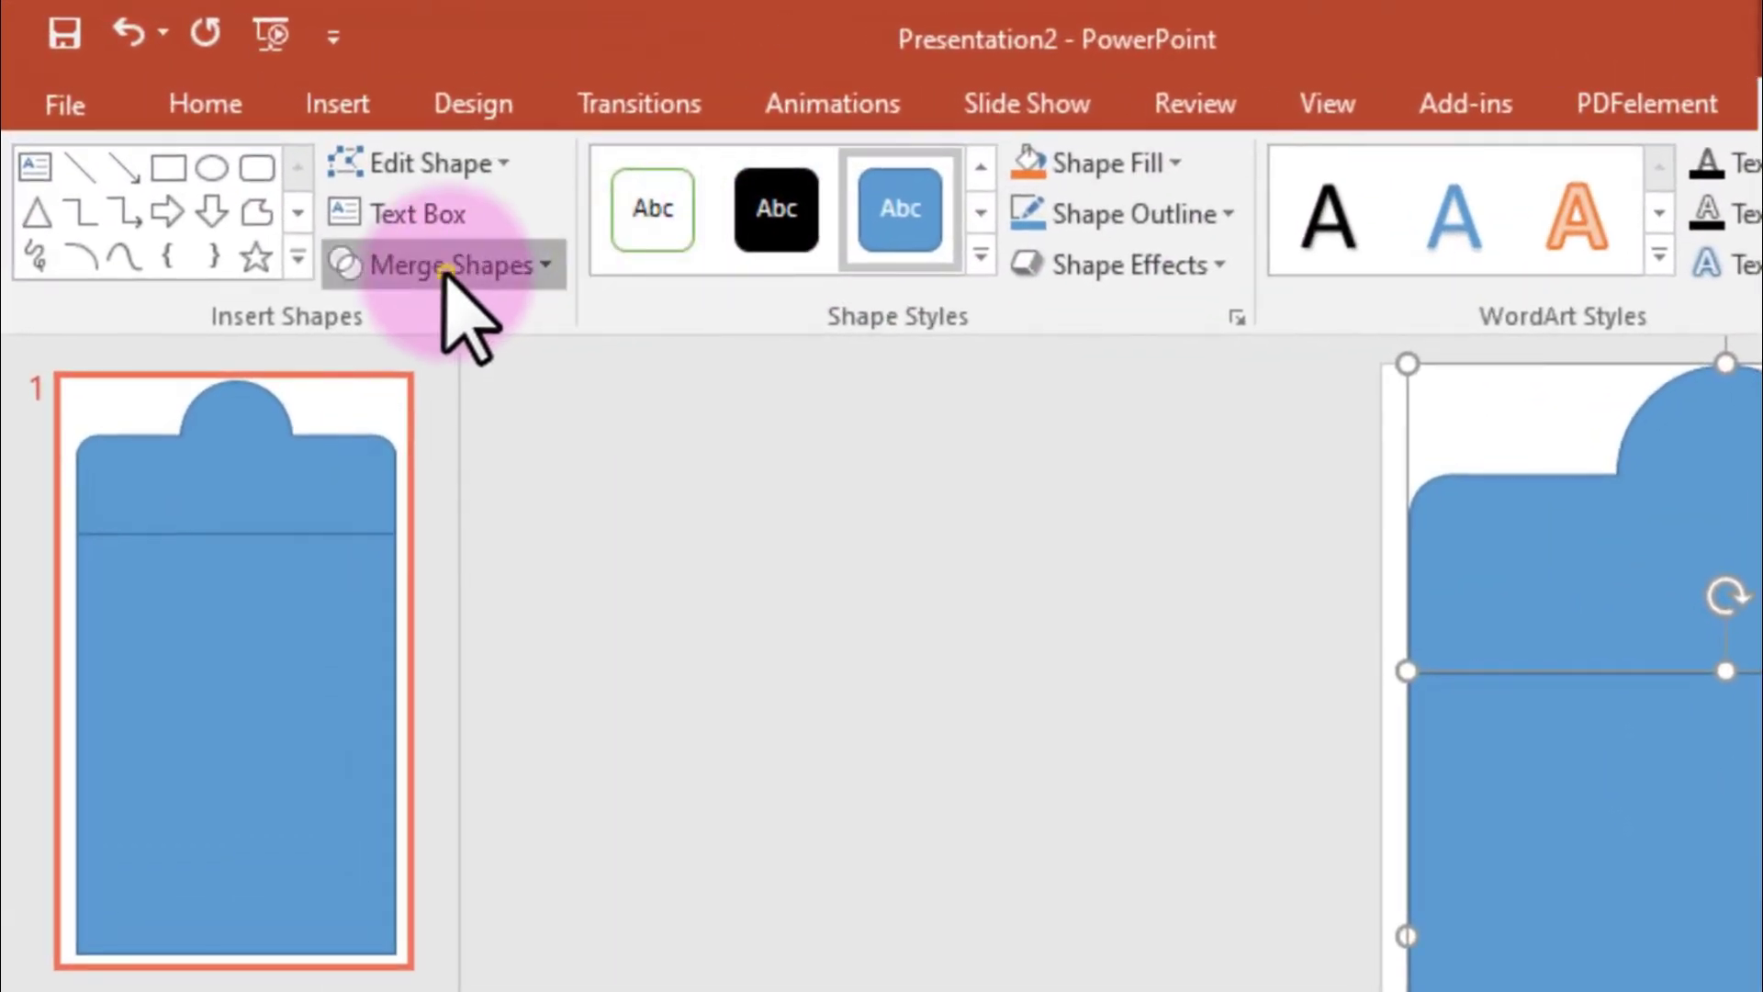
click(261, 156)
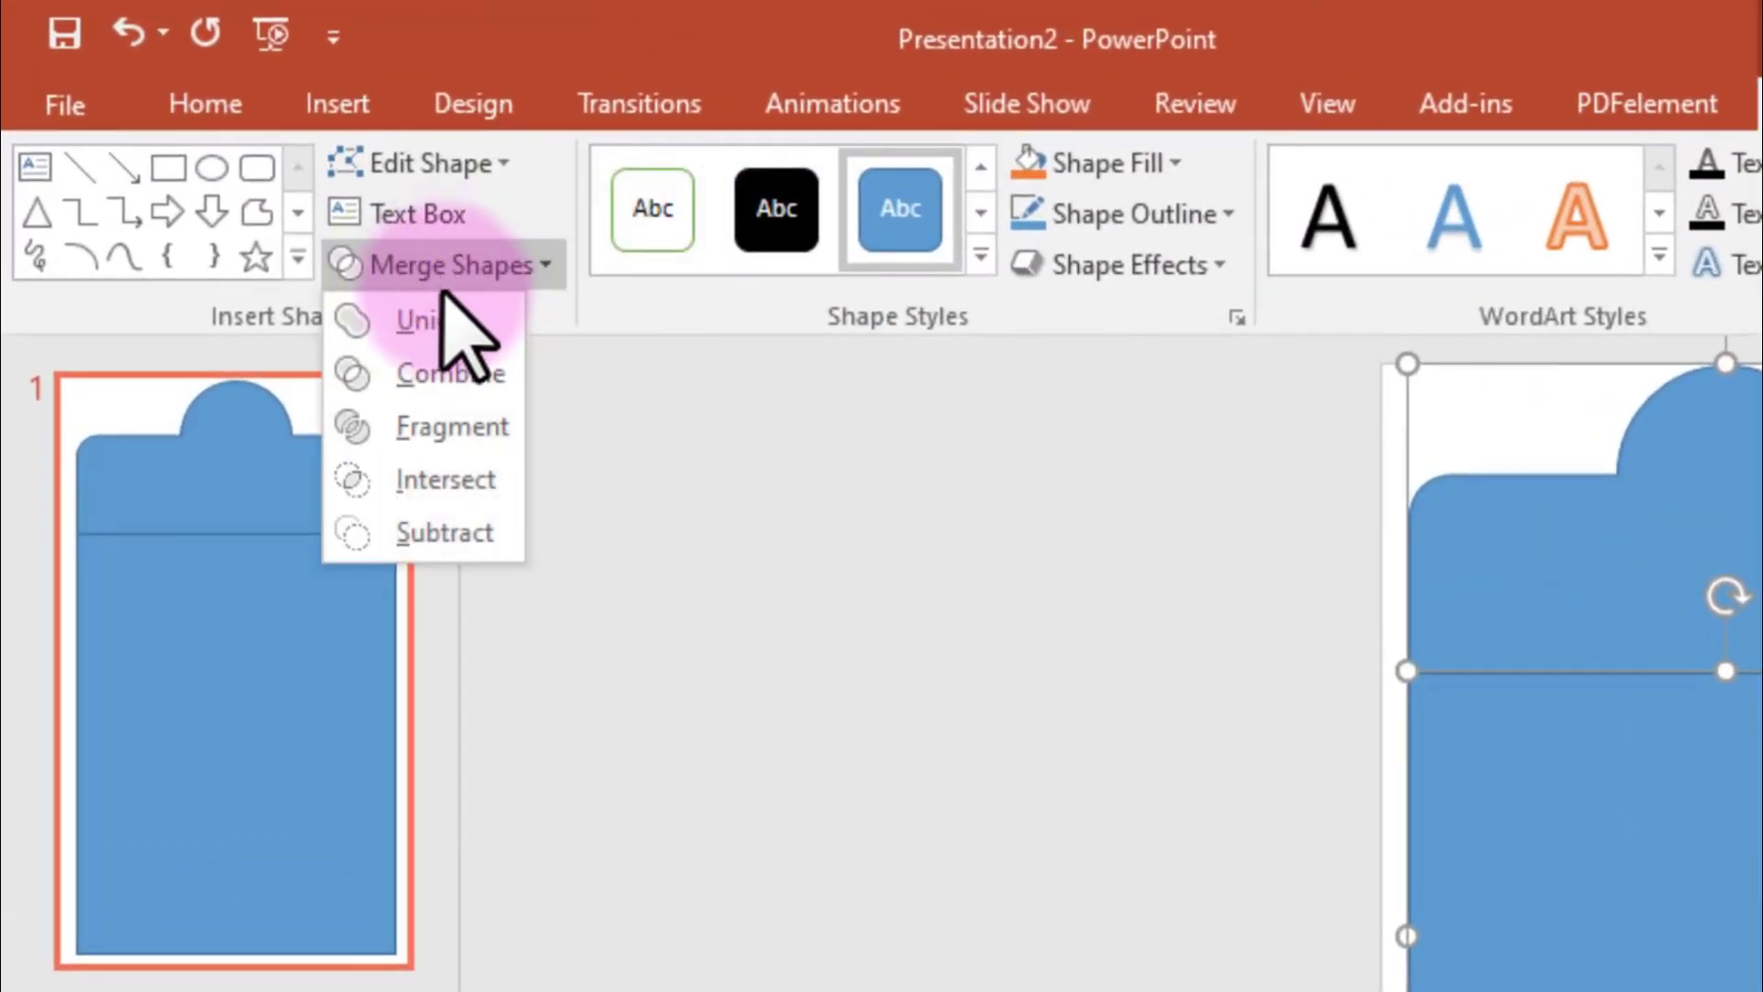
click(414, 482)
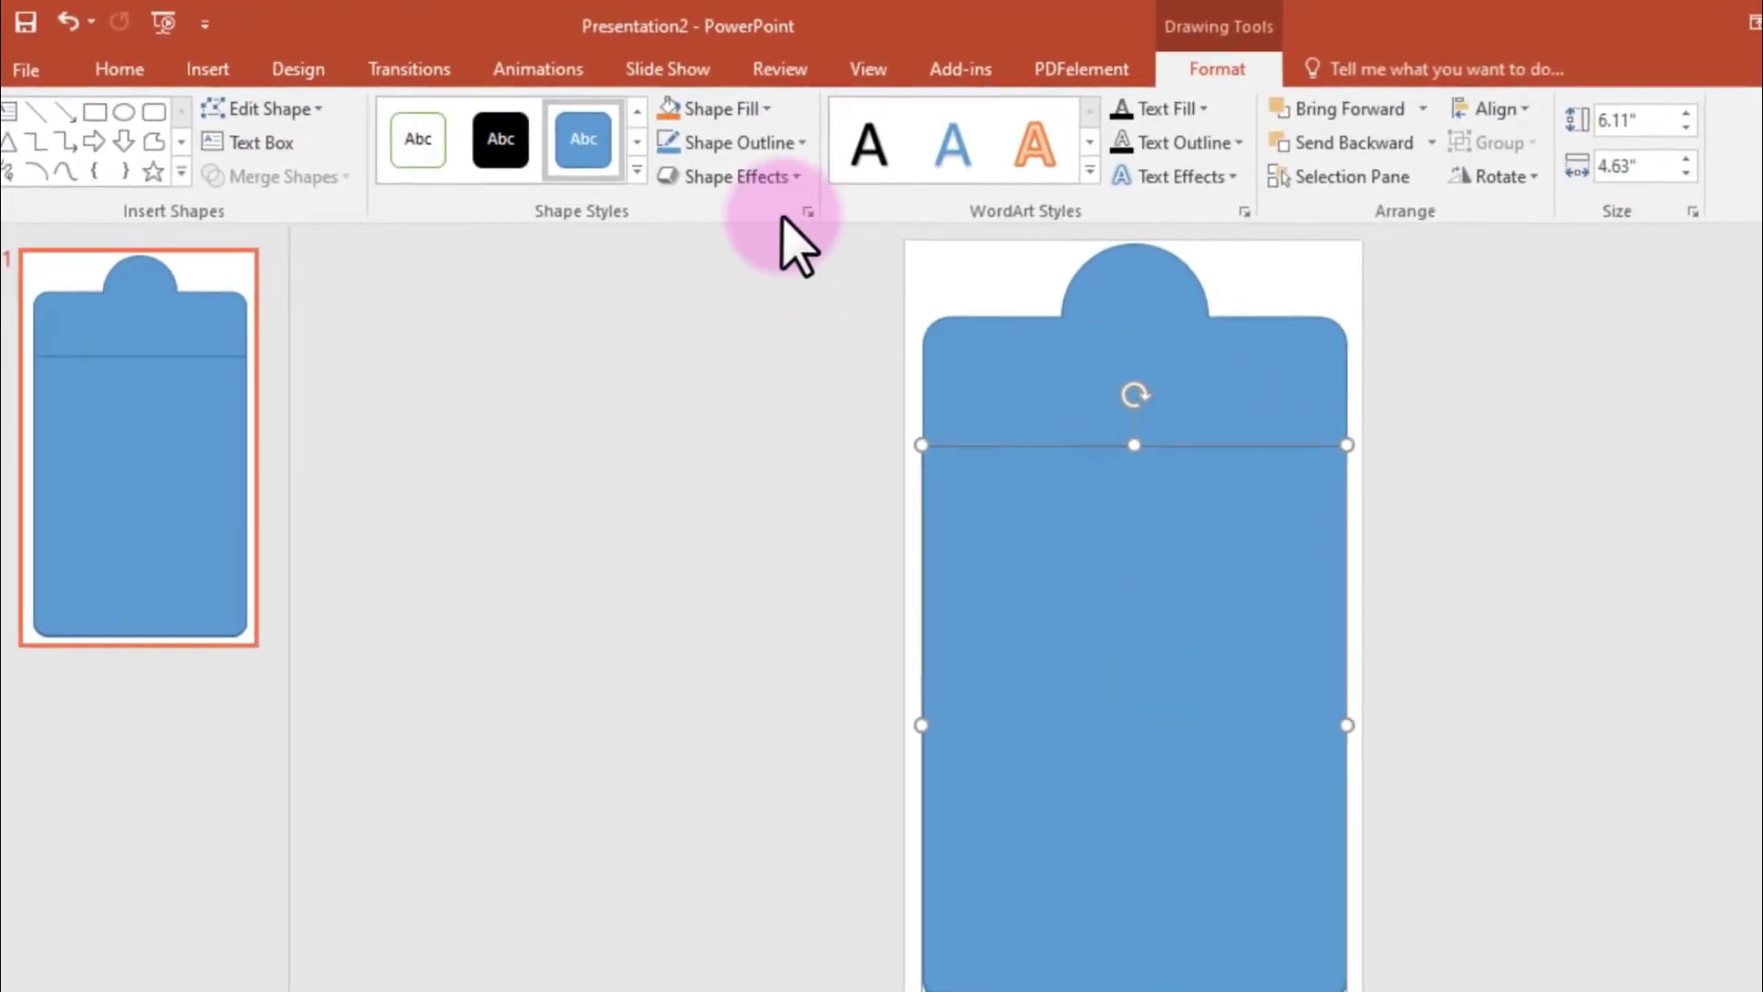
- Fill the lower panel orange and remove its outline
click(744, 106)
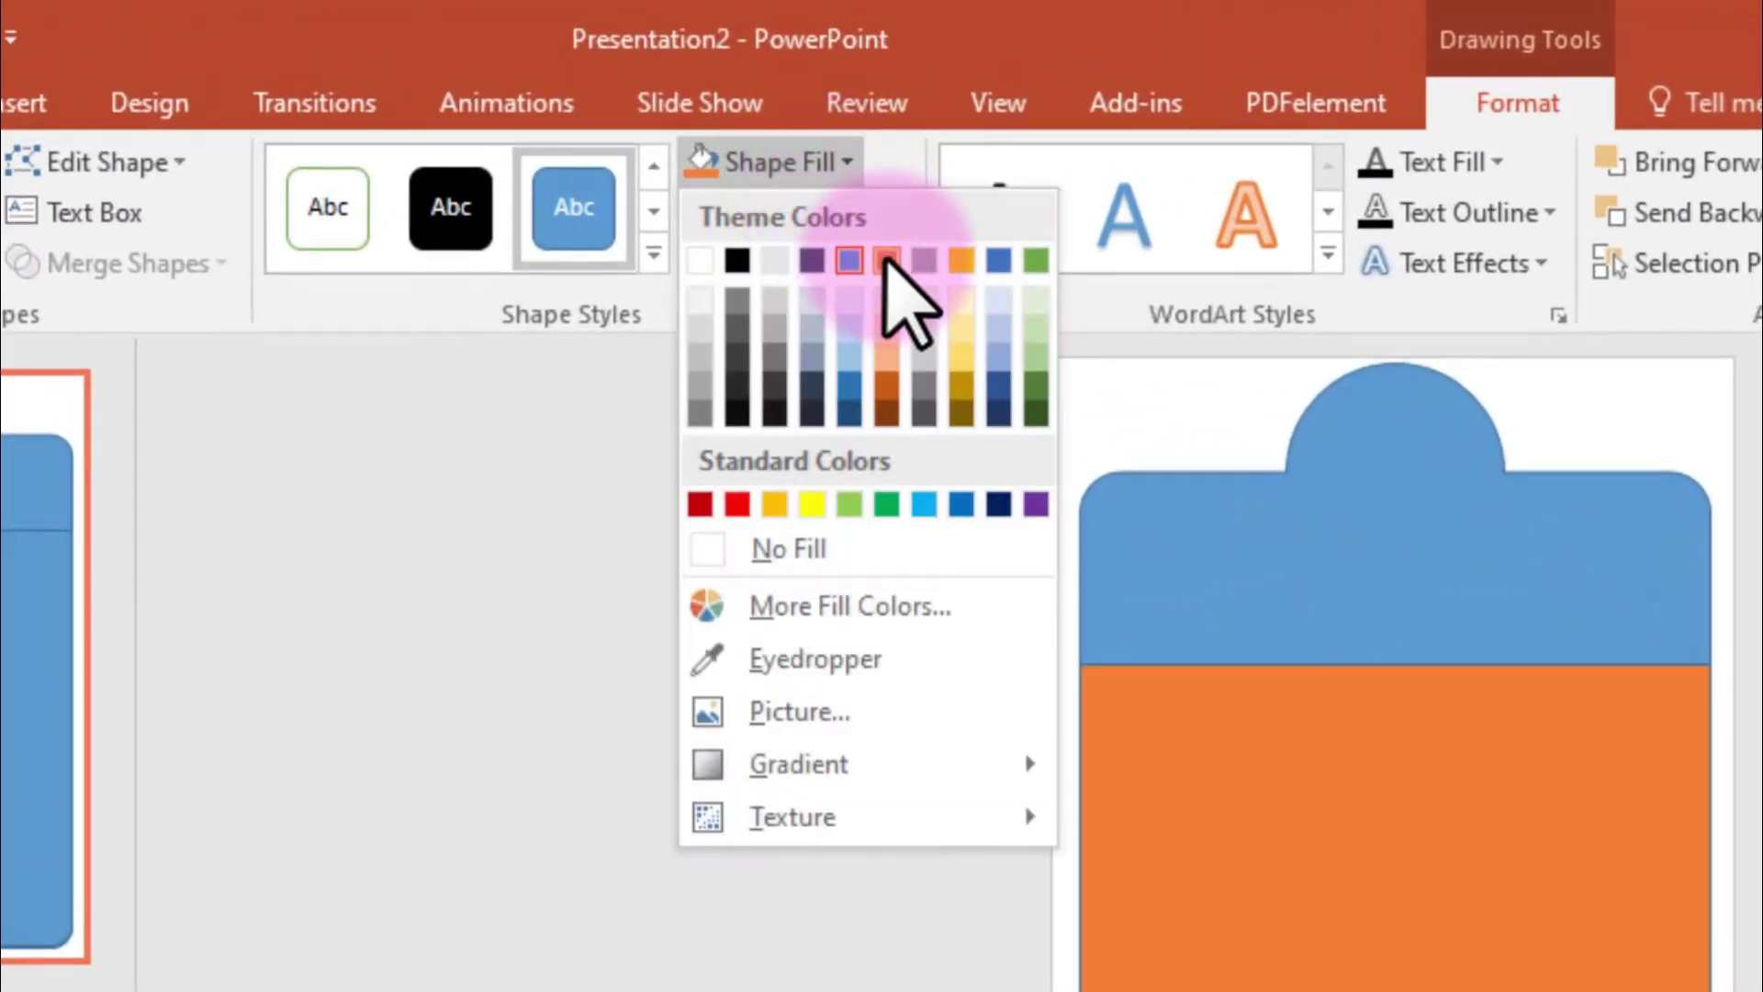
click(886, 260)
click(1149, 884)
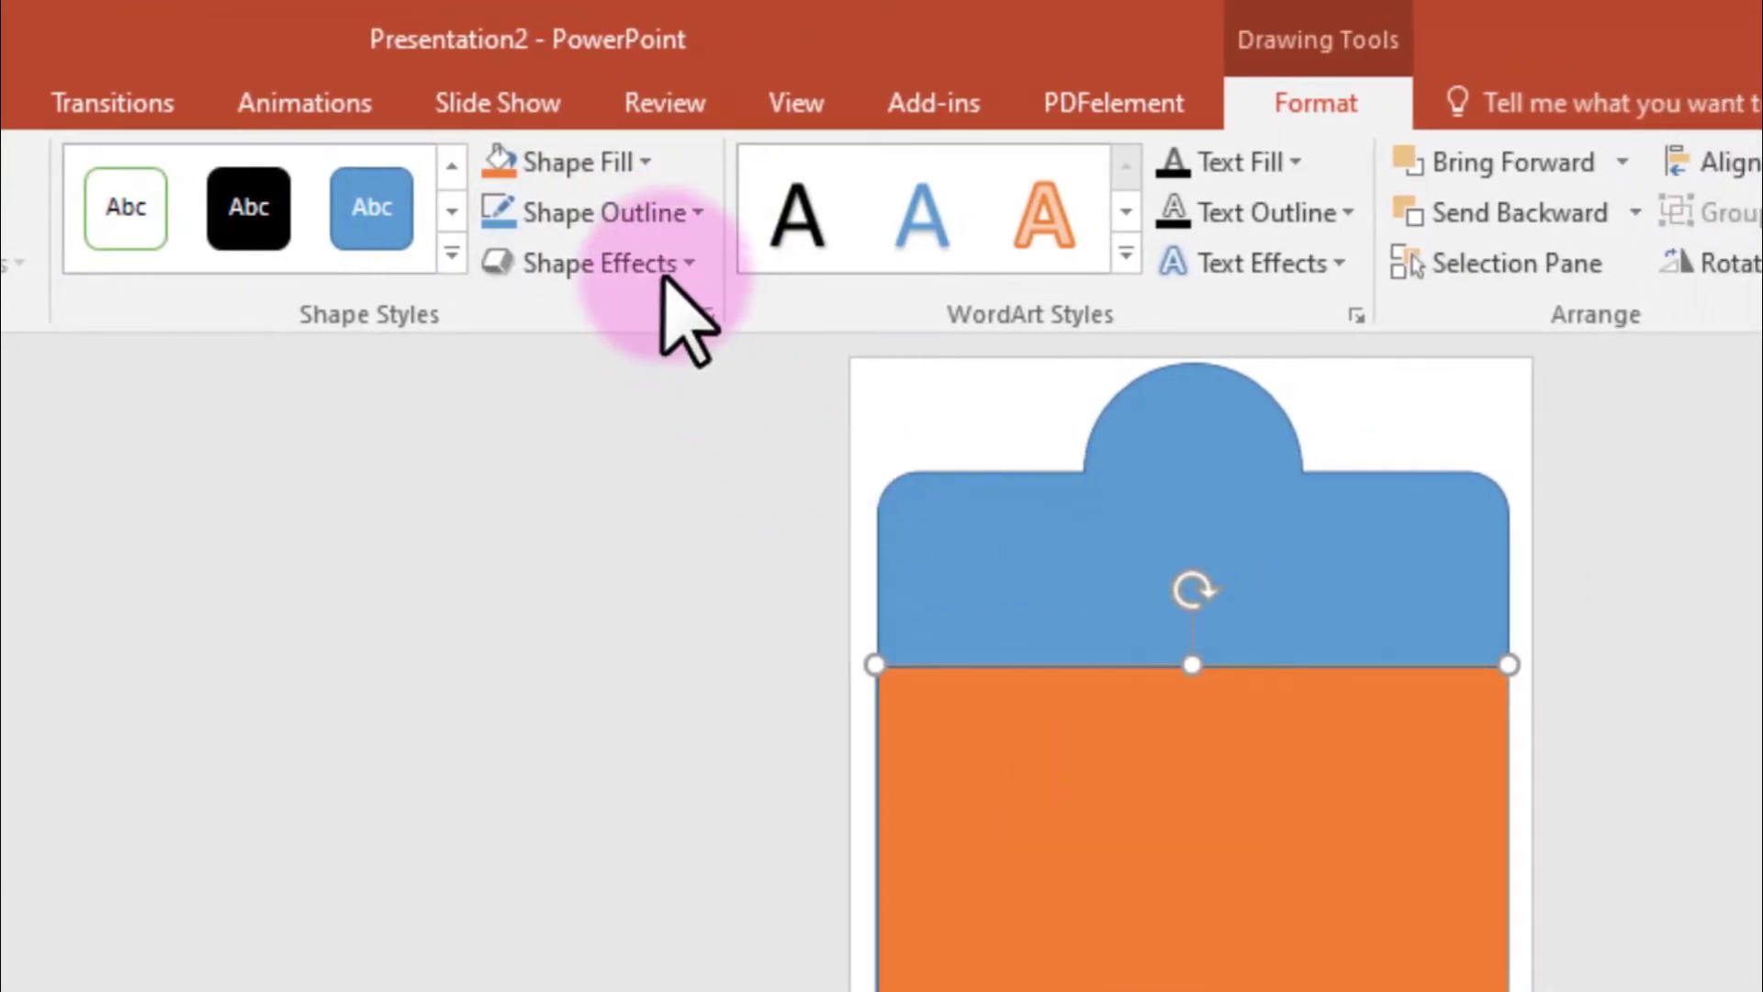
click(661, 215)
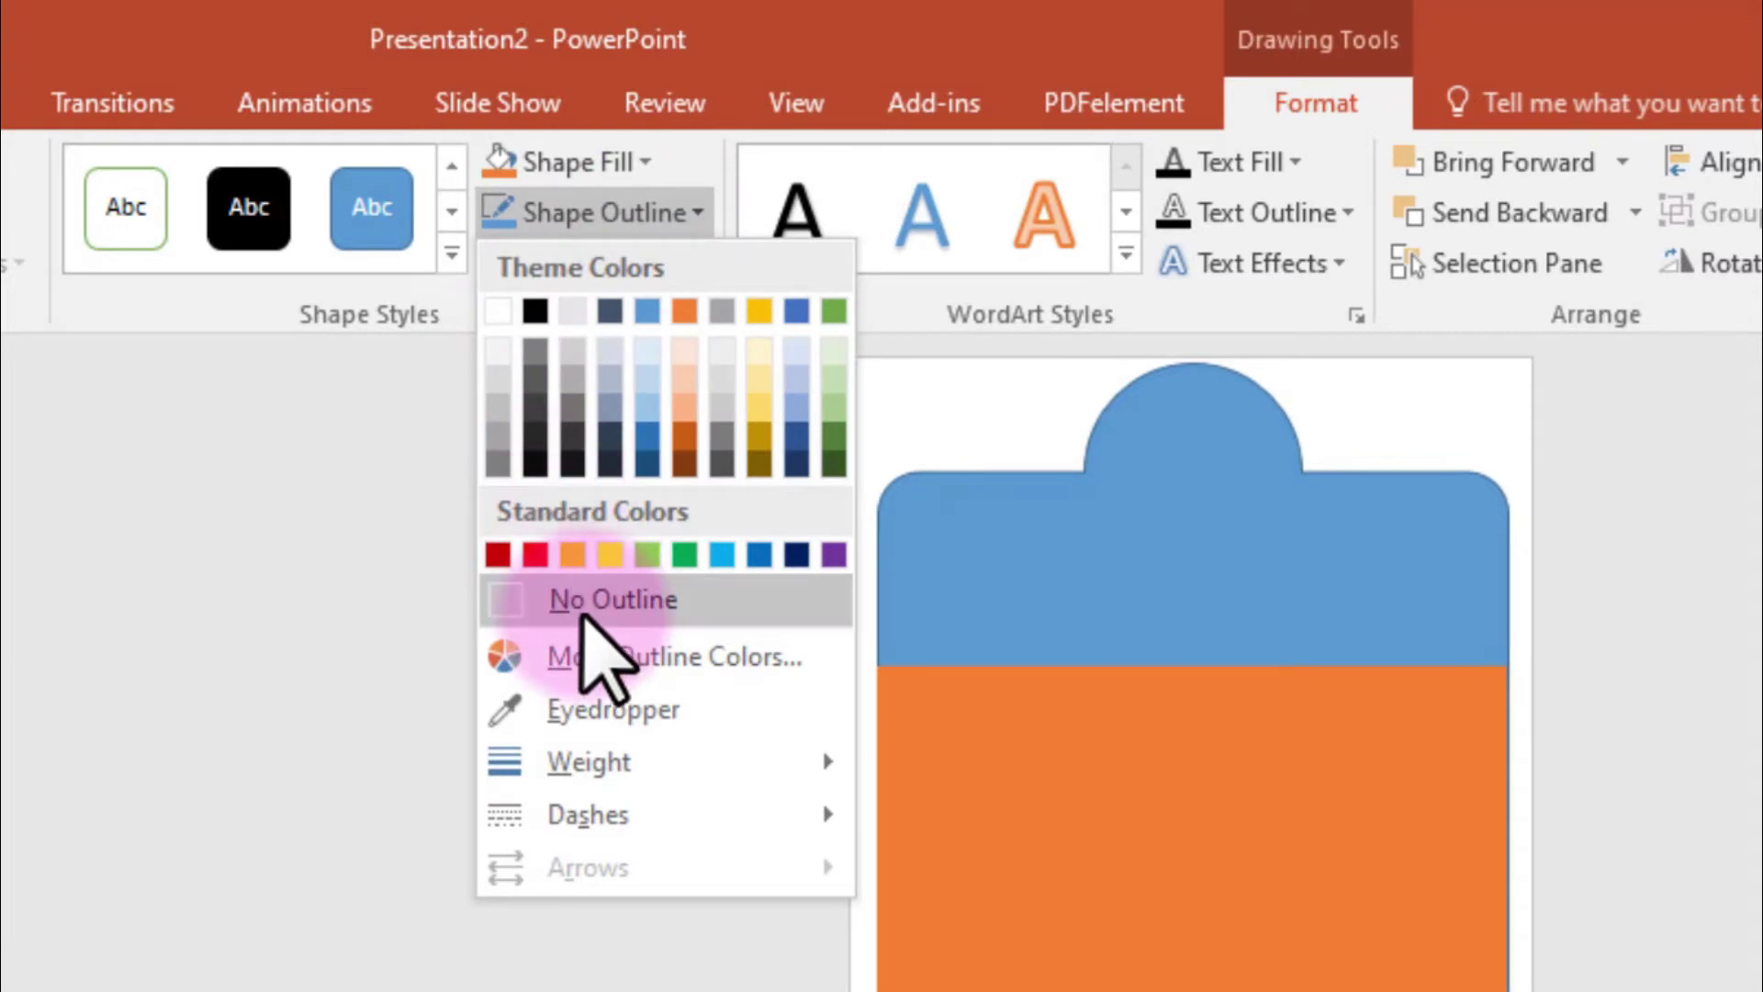
click(587, 601)
- Make the tab-topped label shape white with a light grey outline
click(1138, 587)
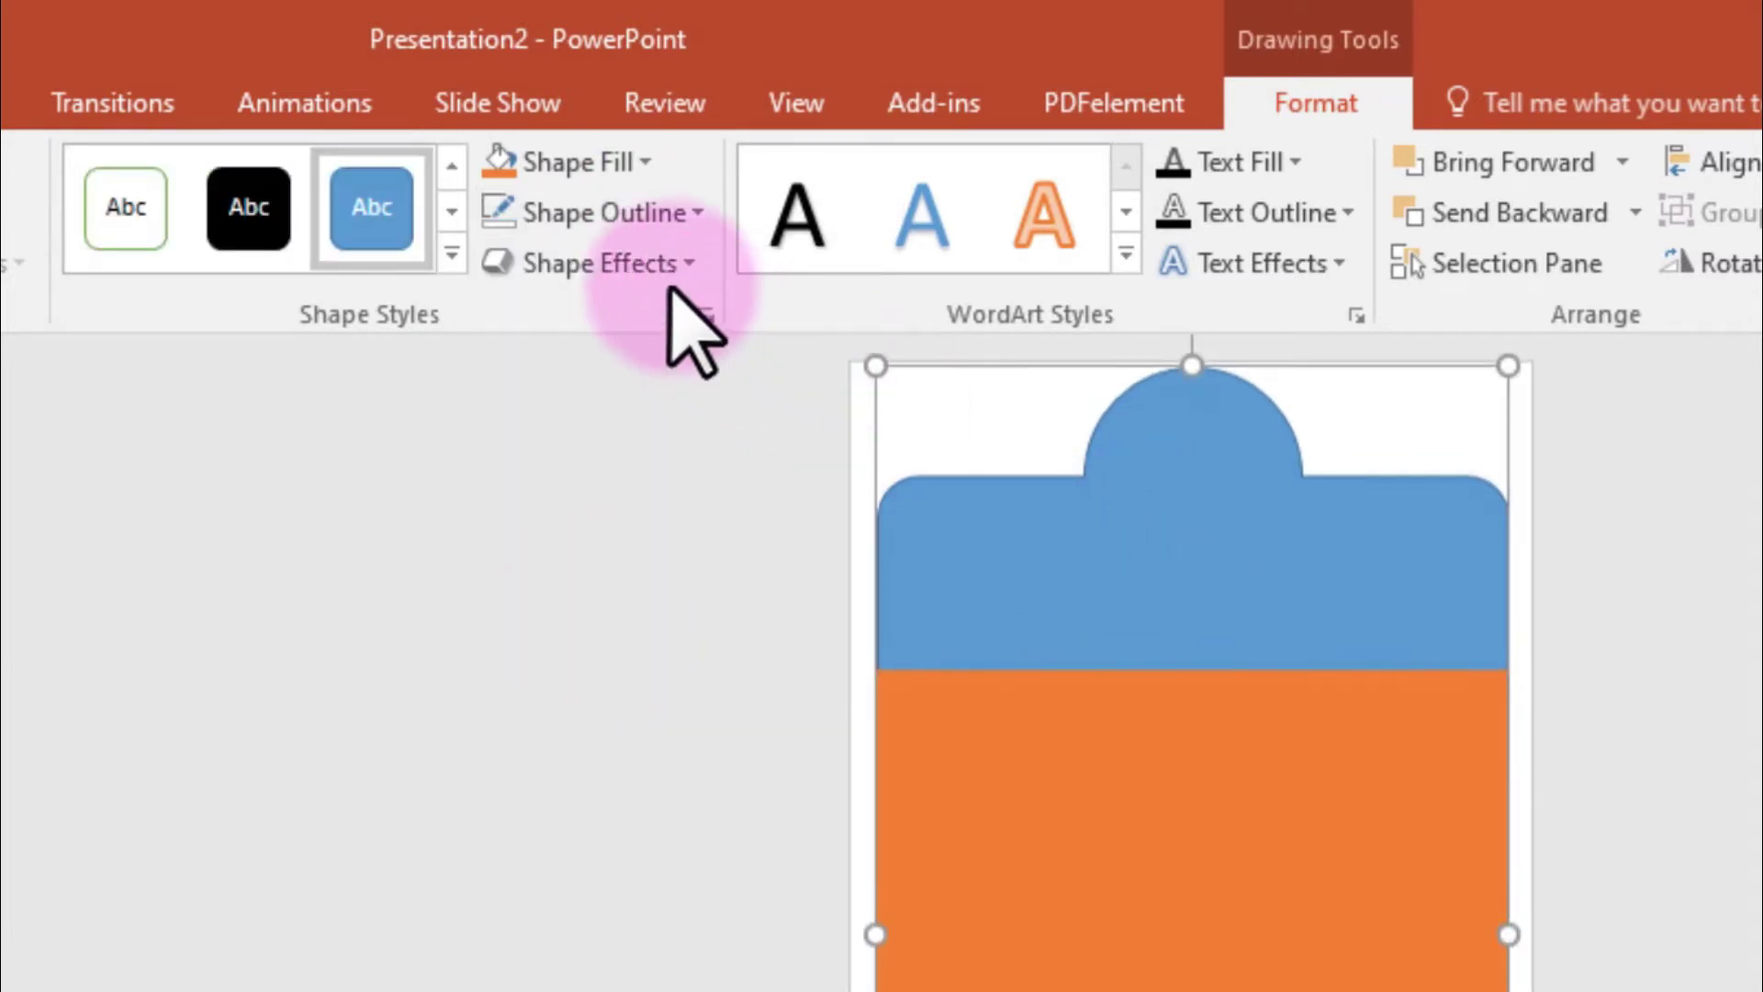
click(601, 169)
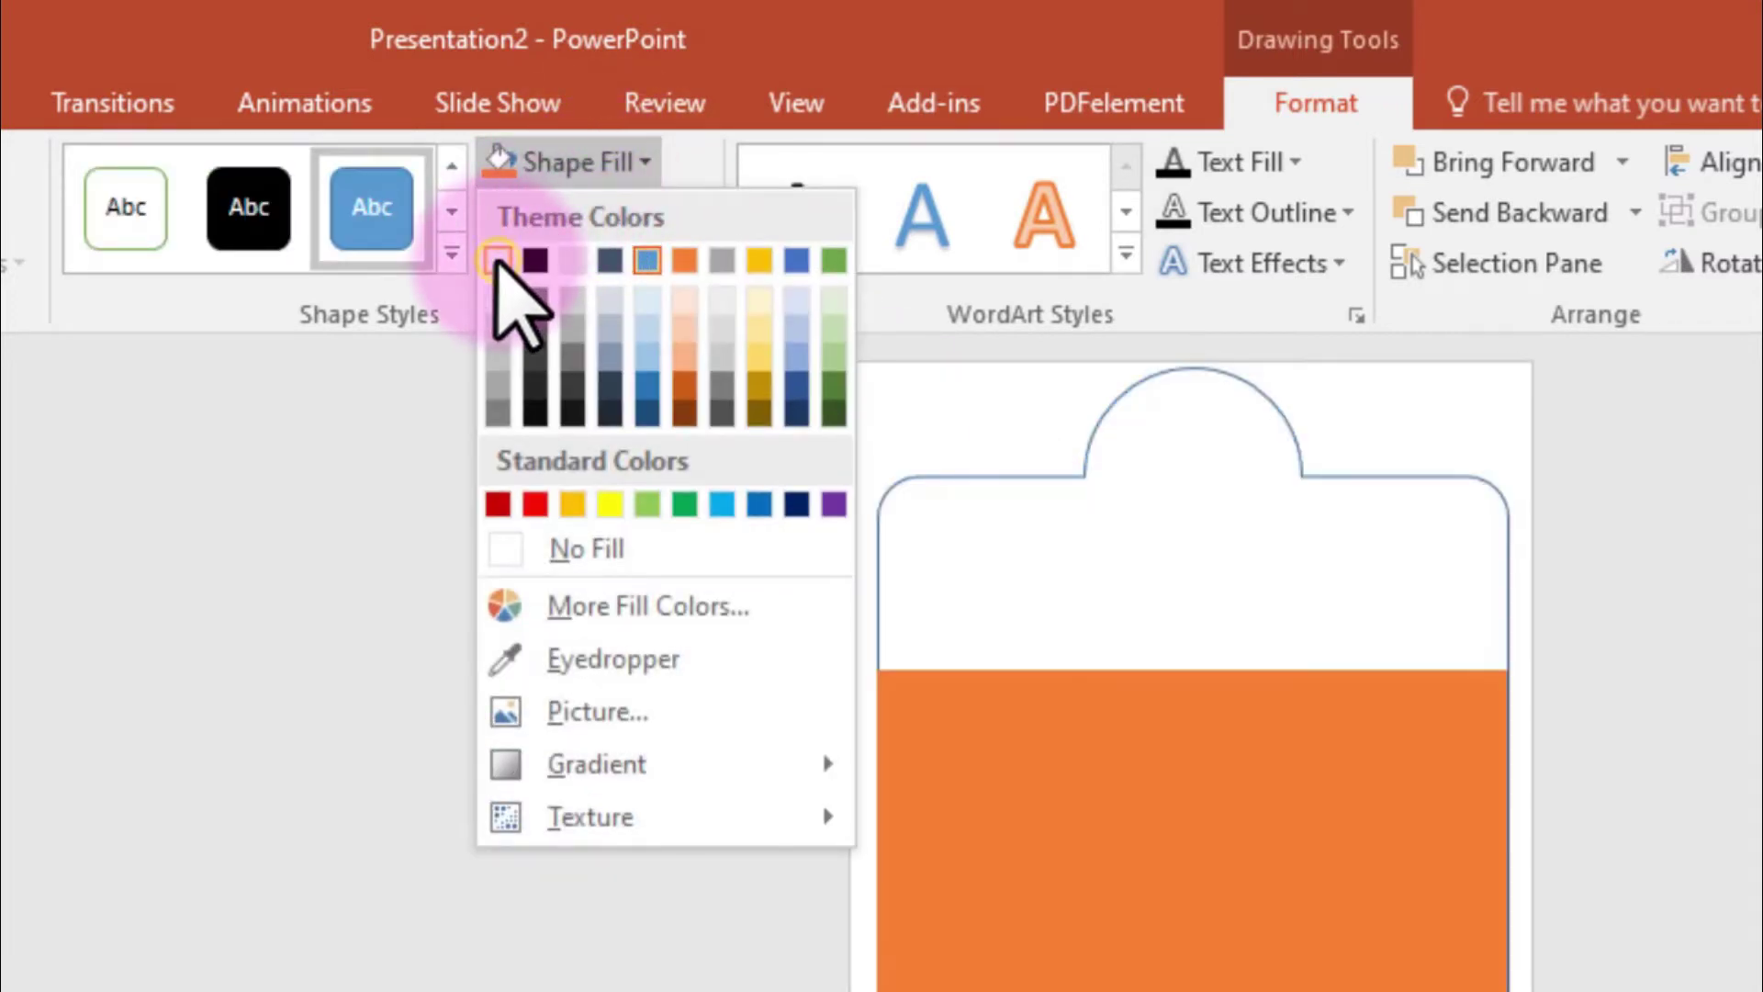
click(499, 260)
click(588, 213)
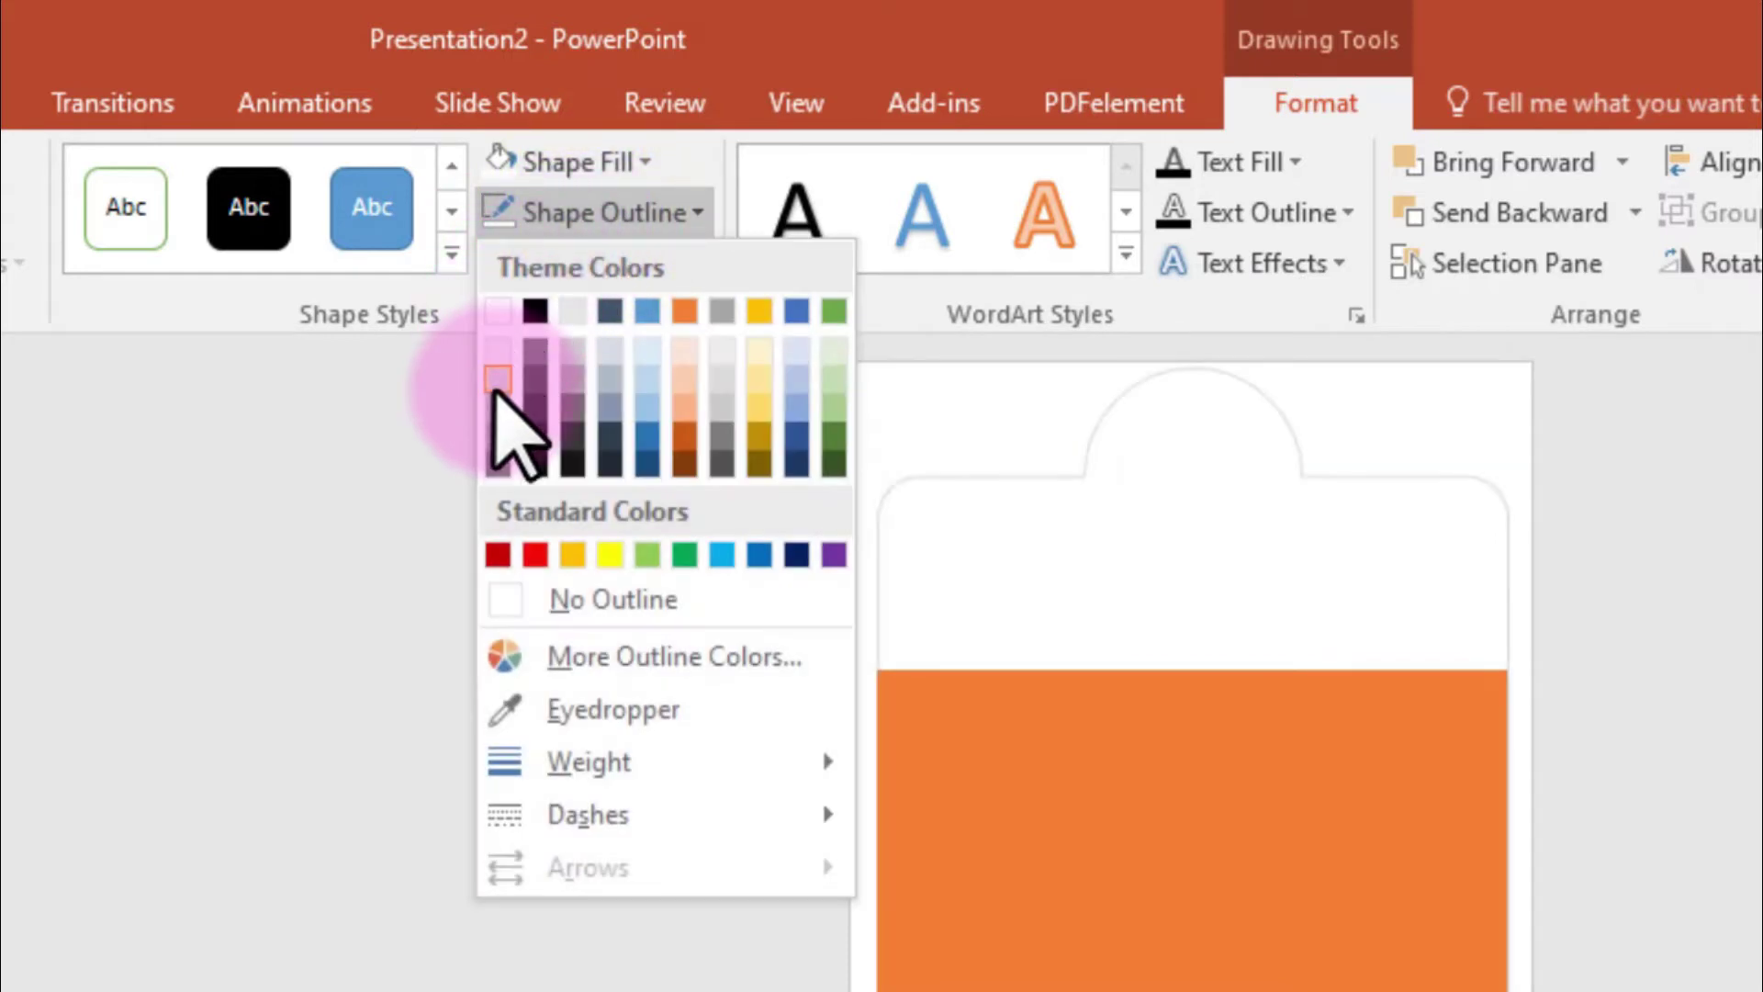
click(496, 427)
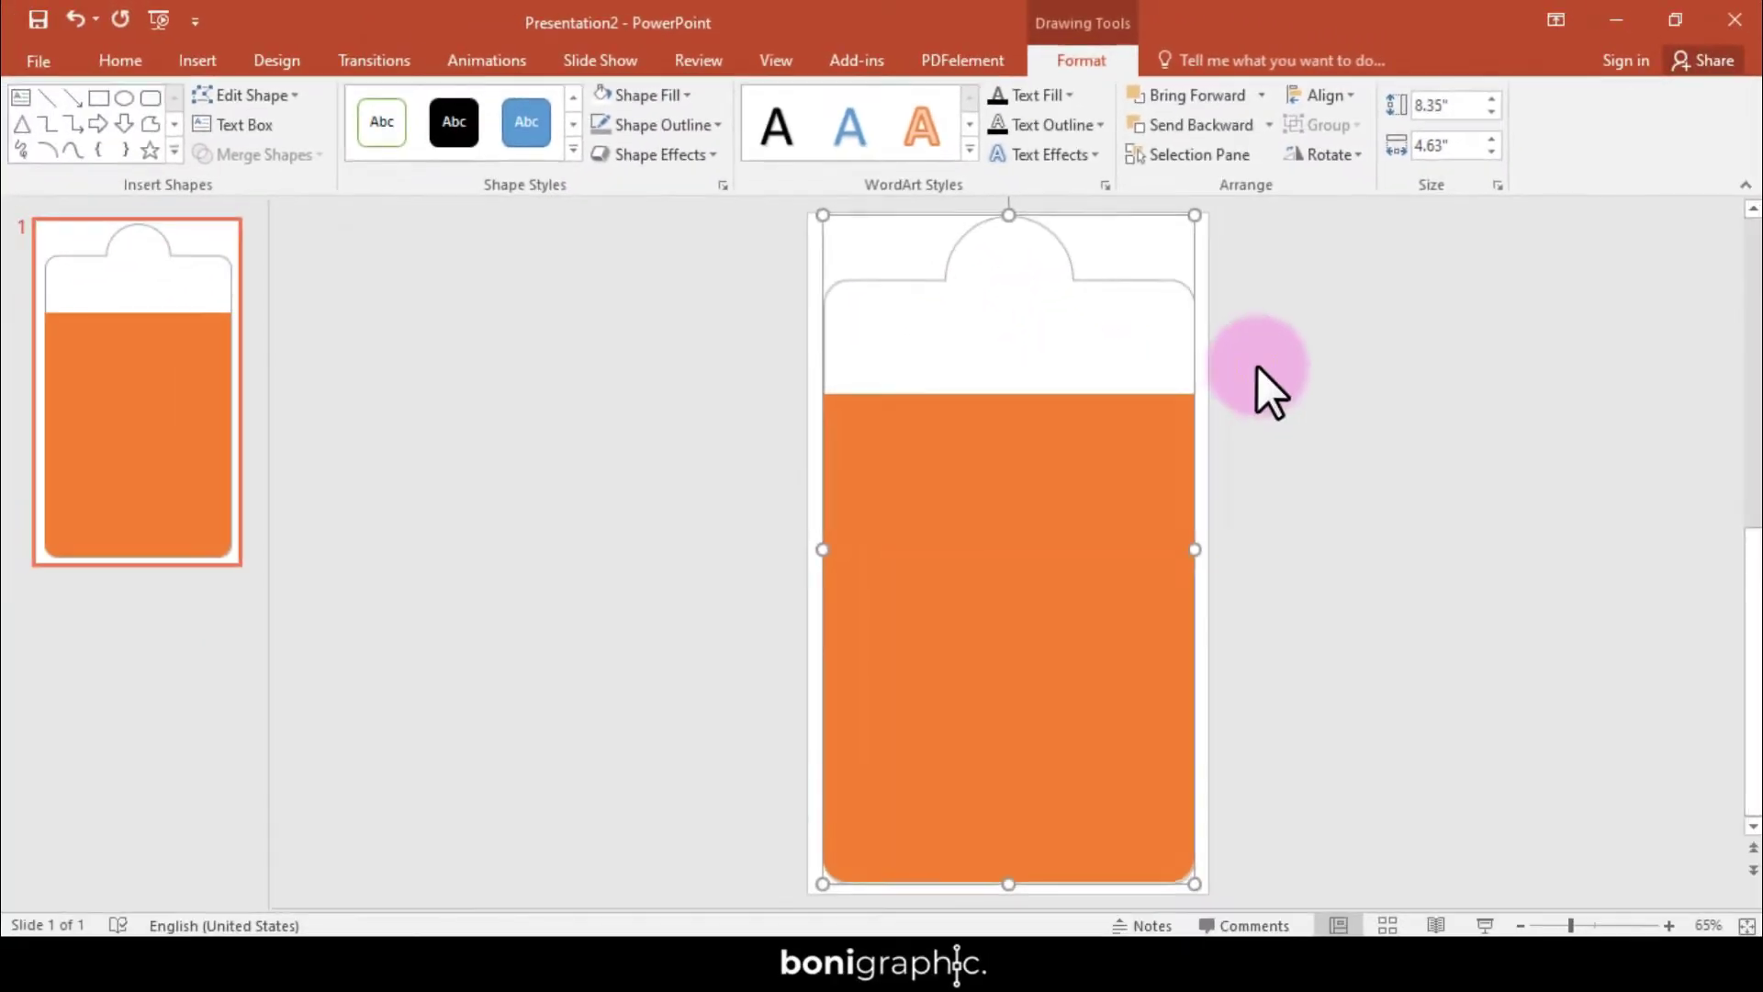
click(1258, 365)
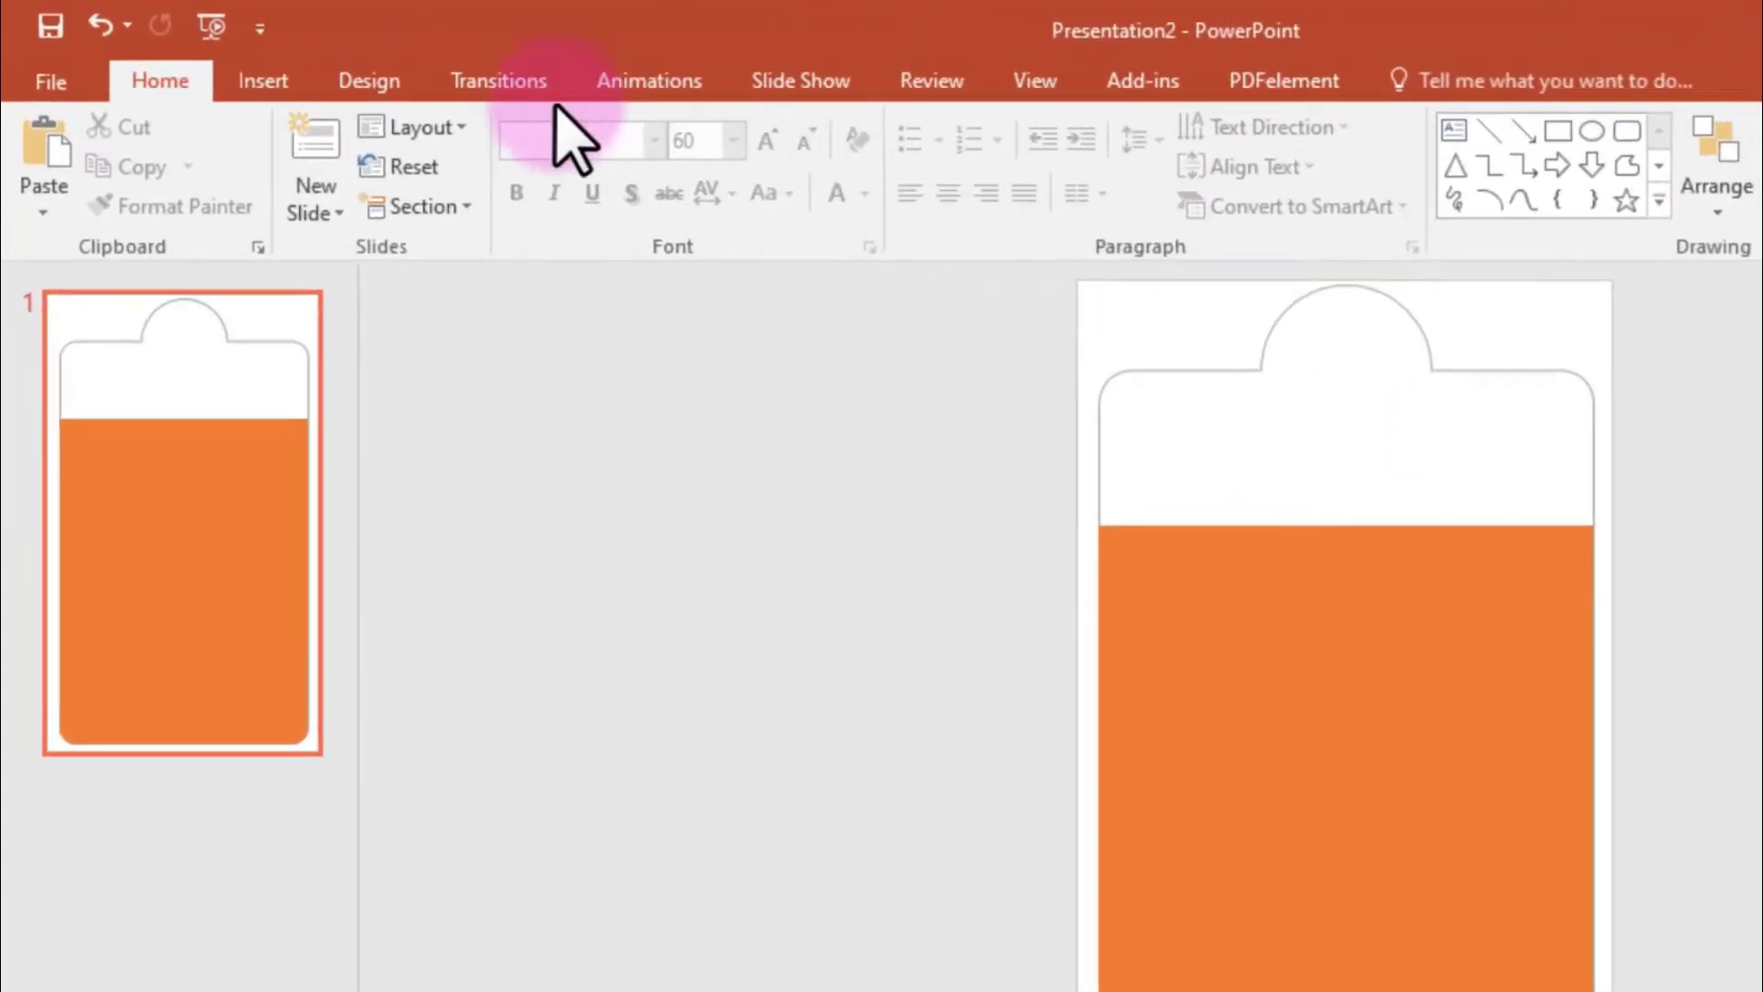
- Add a centred two-line text box reading YOURBRAND and SLOGAN HERE across the white band
click(204, 62)
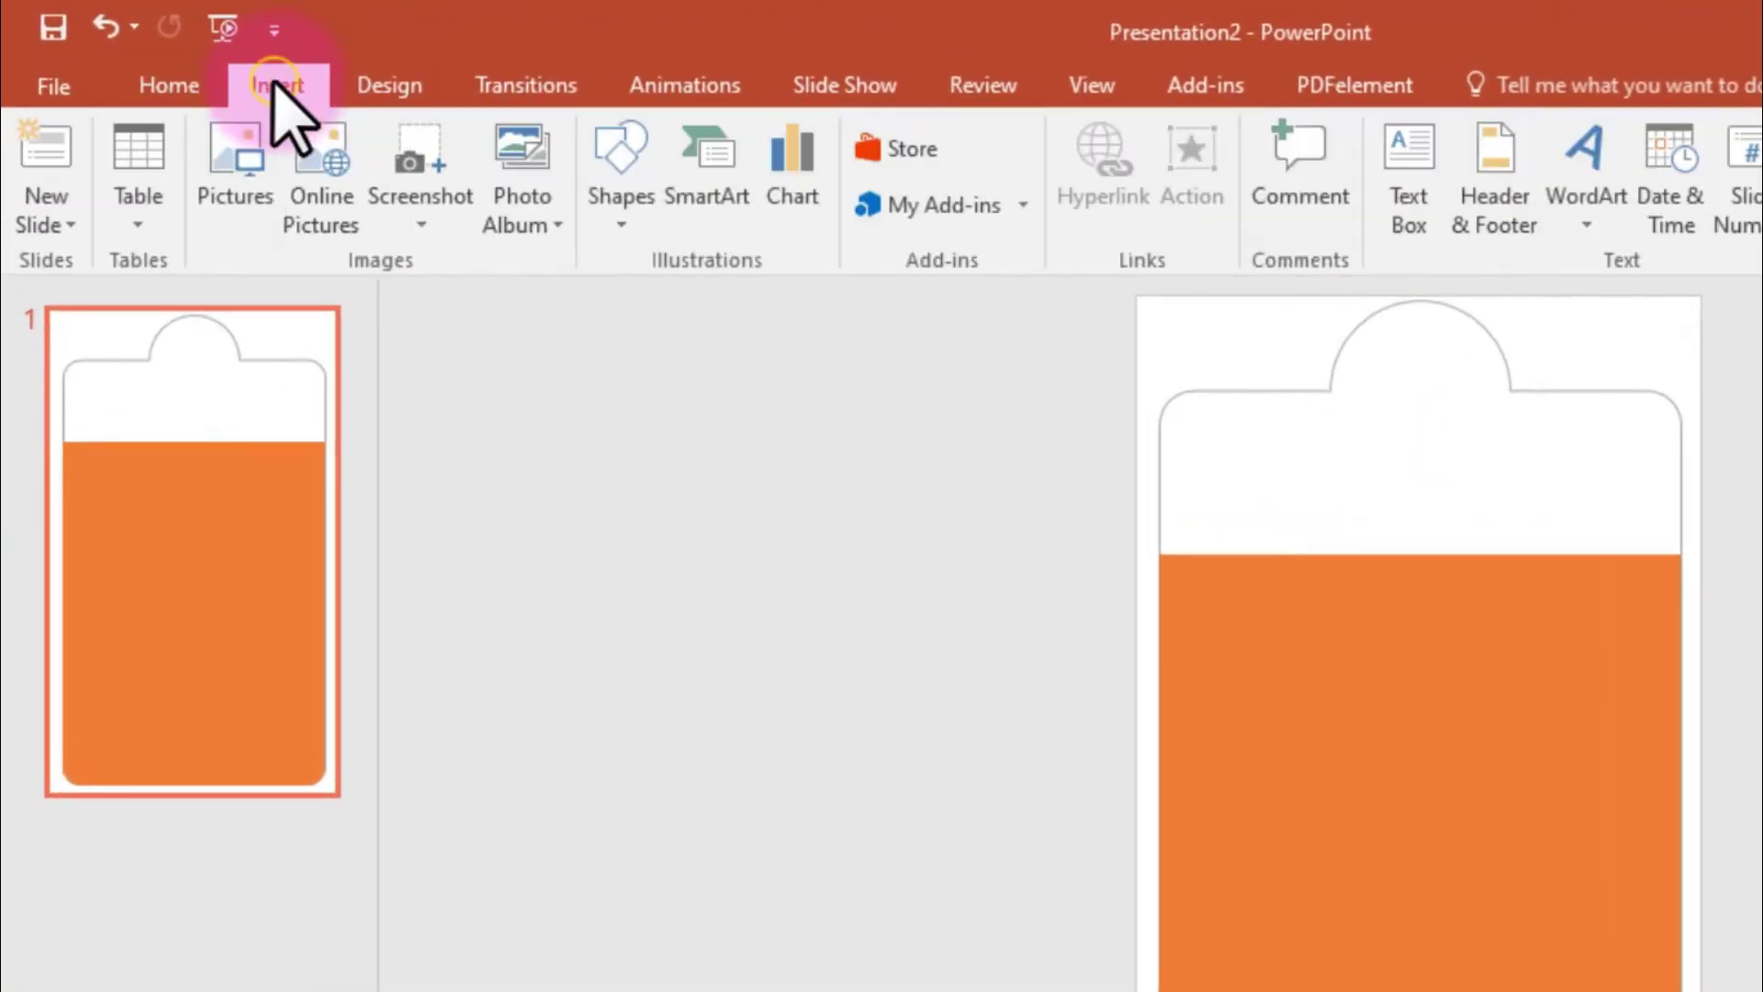
click(630, 177)
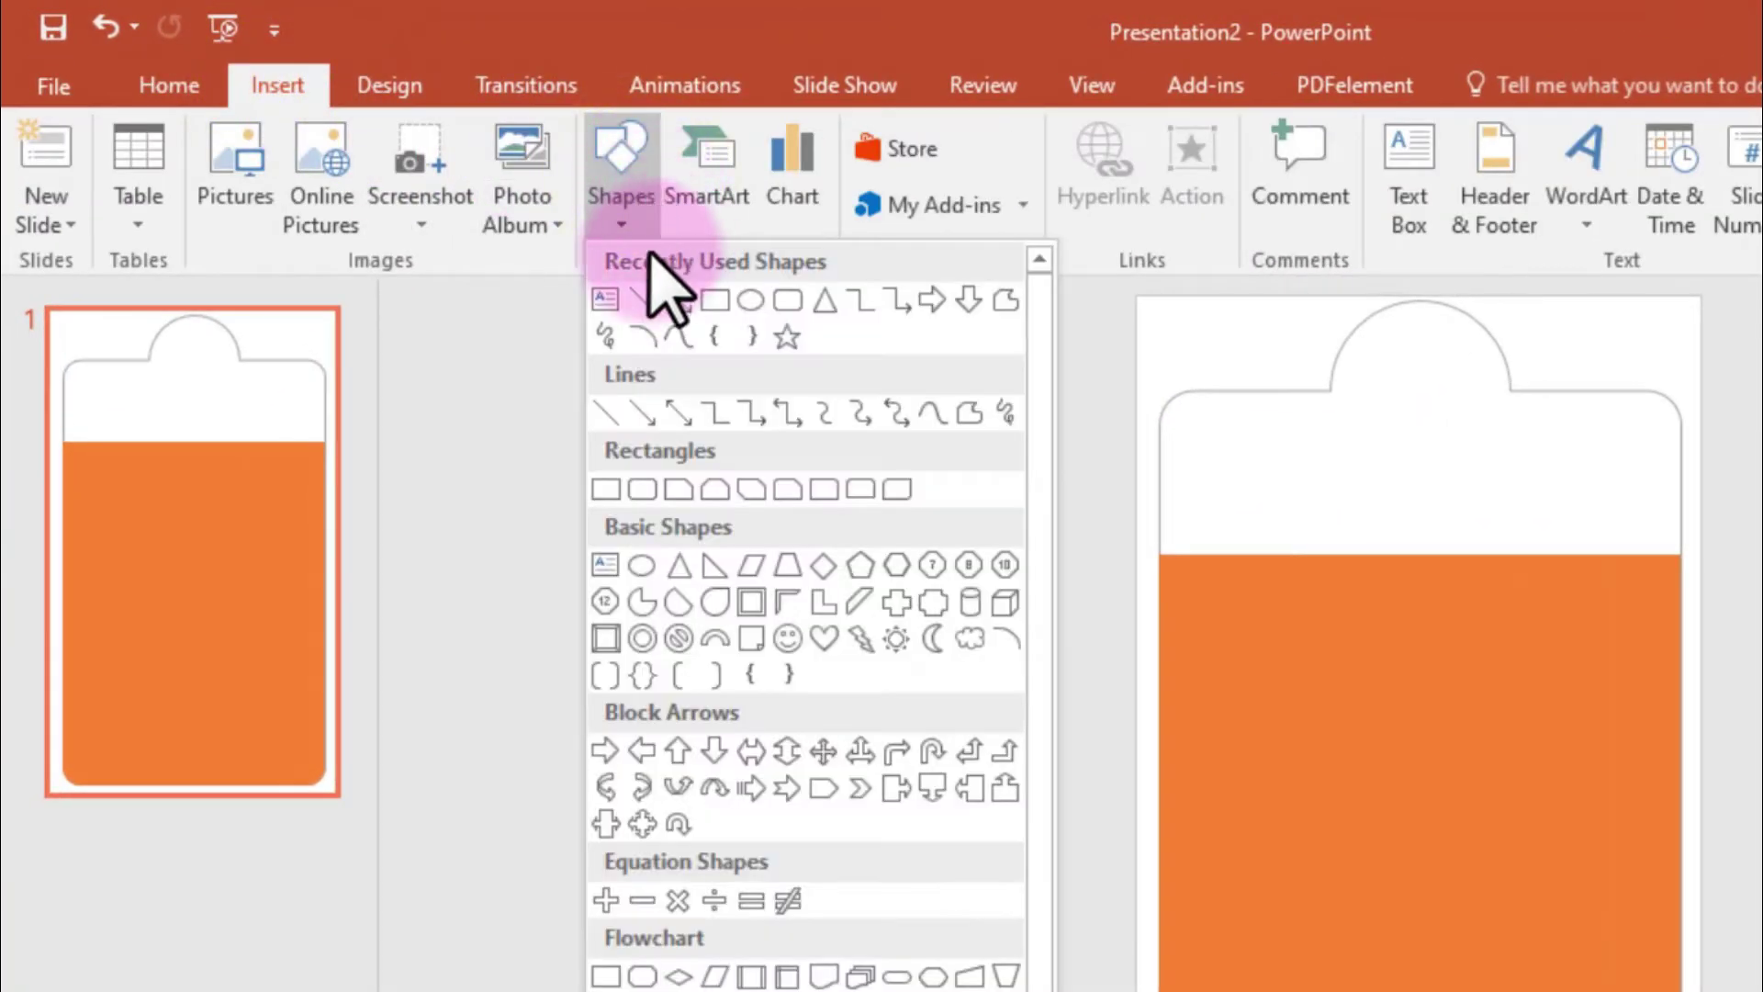
click(606, 299)
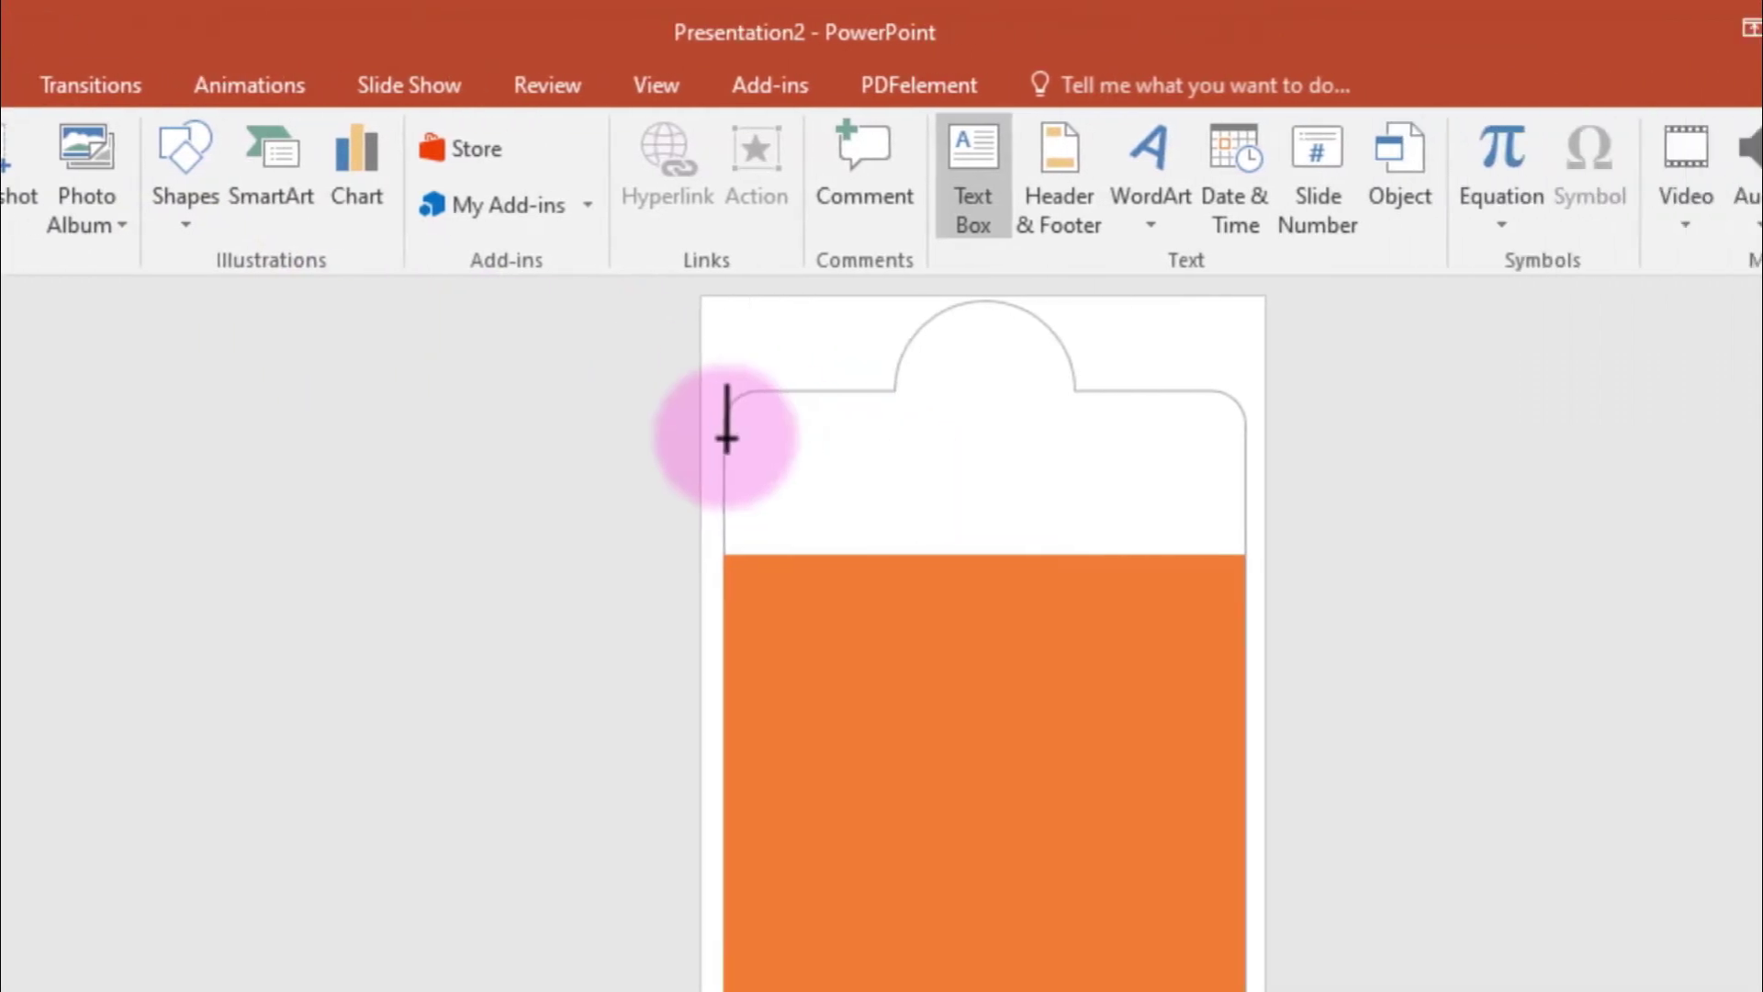
drag(629, 437, 1147, 552)
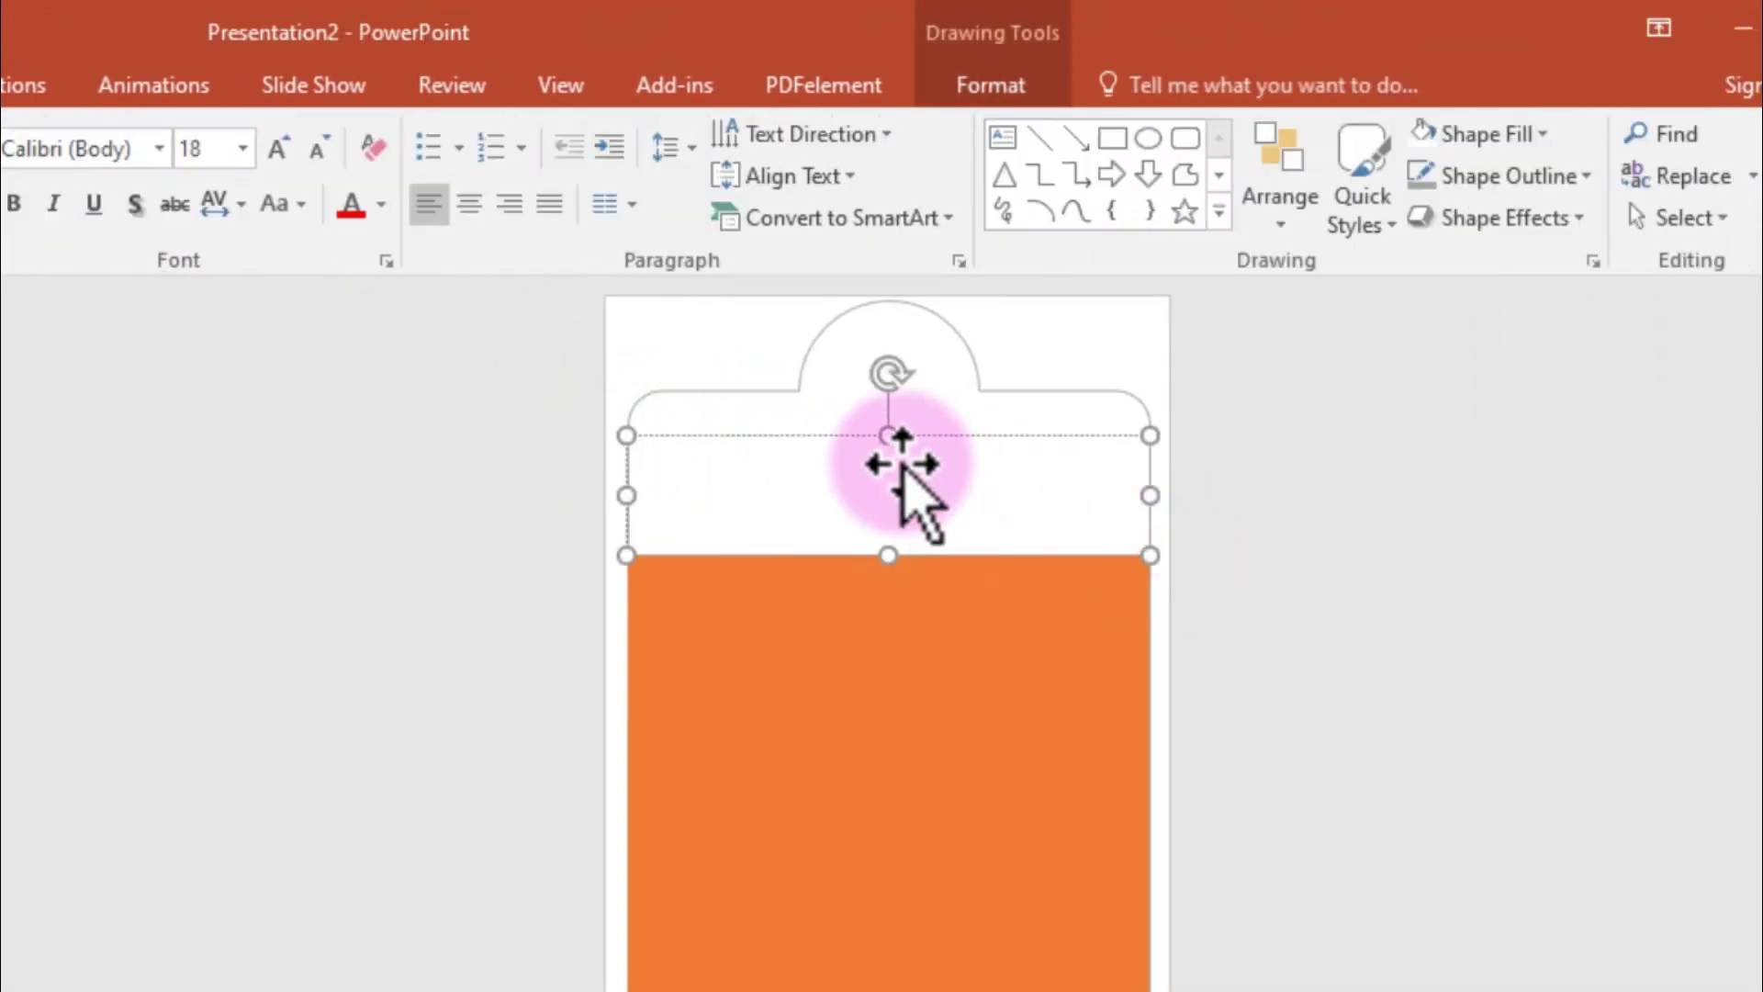
text(YOURBRAND)
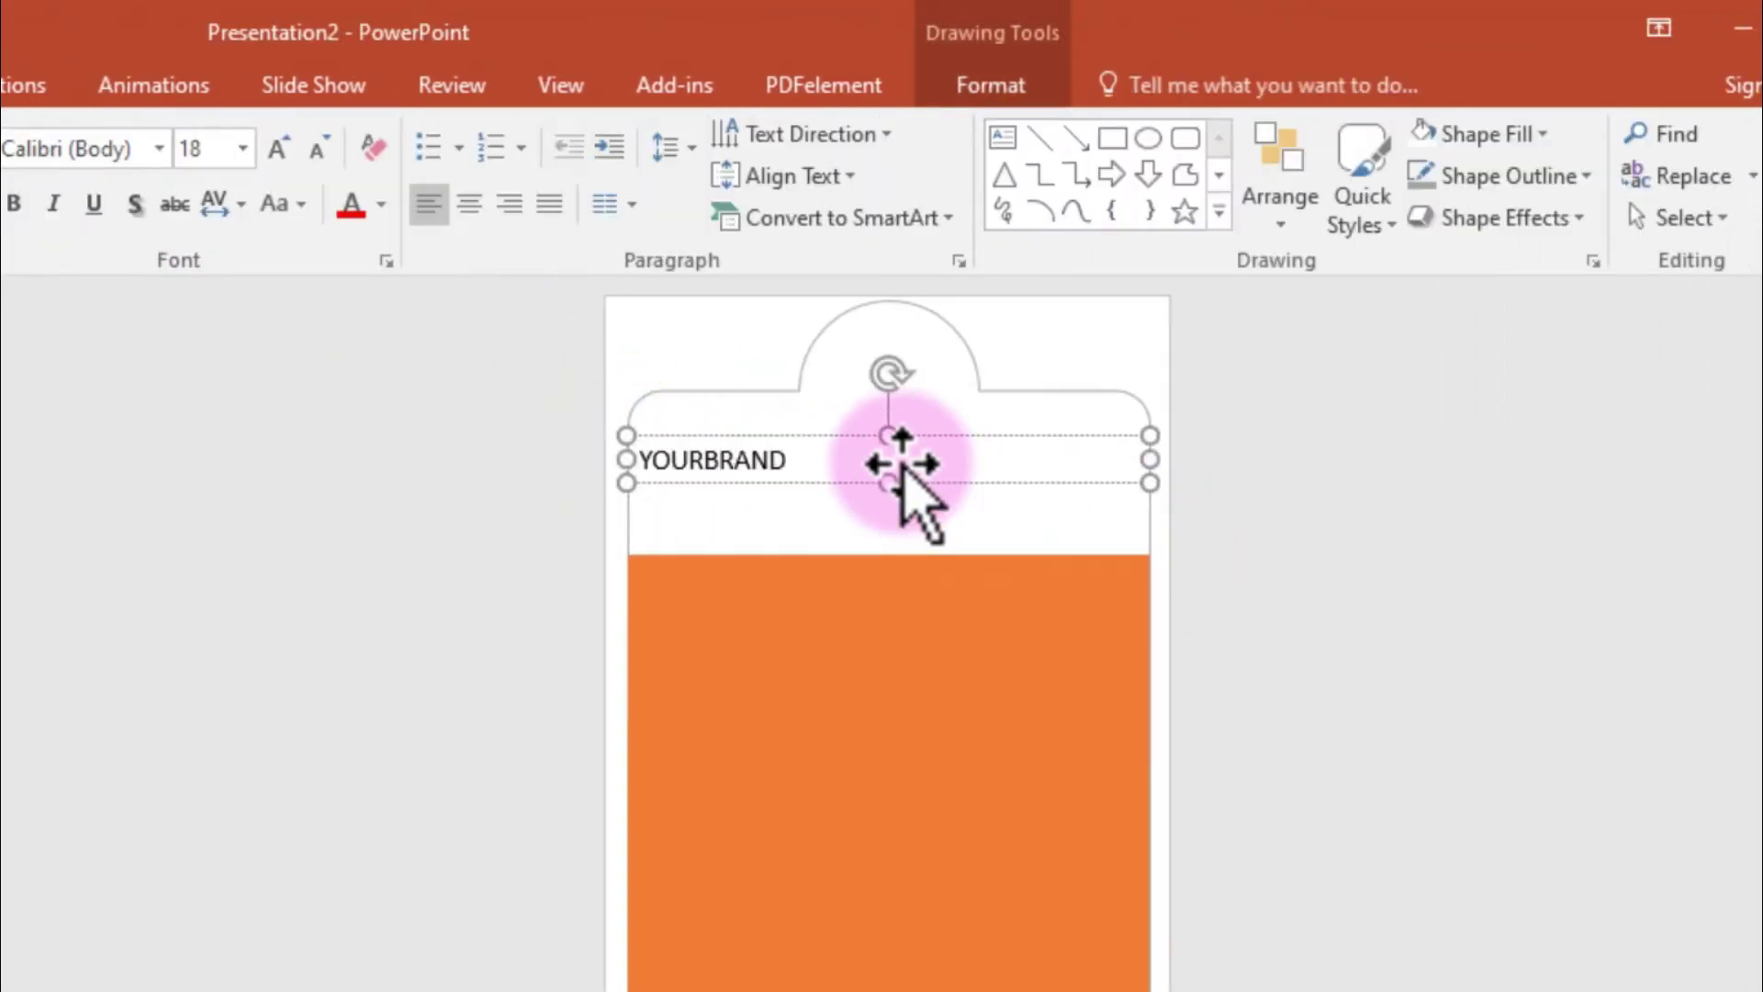
key(Return)
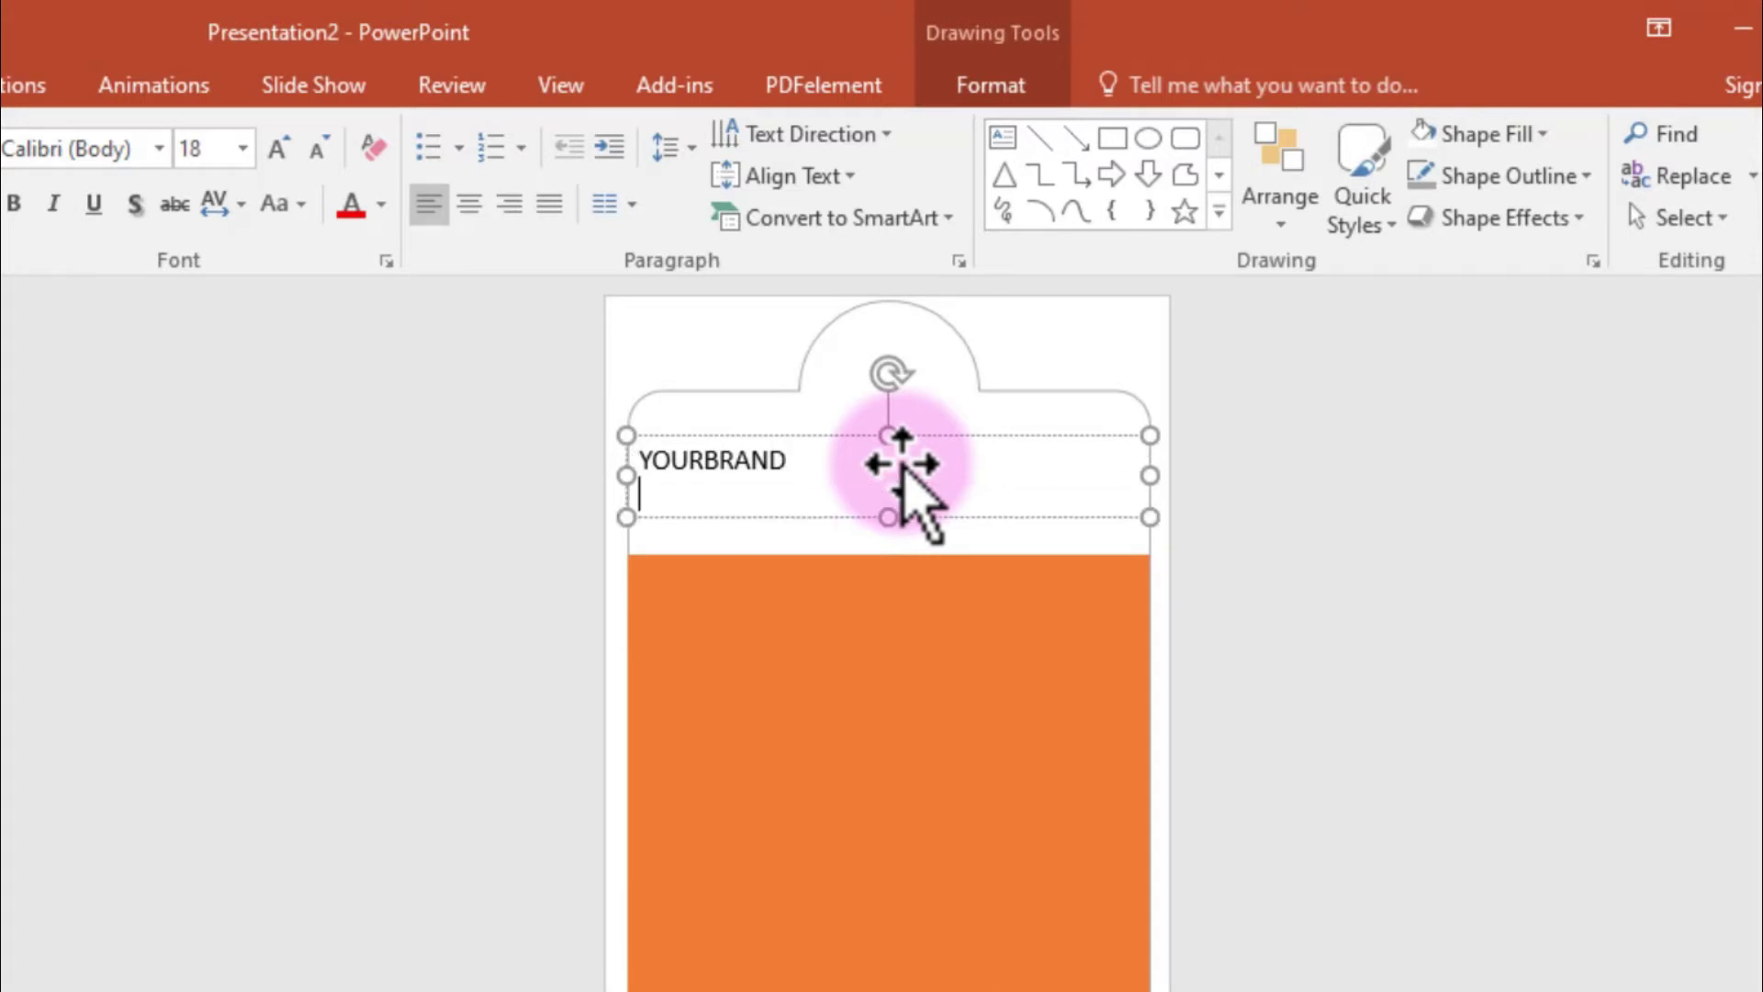
text(SLC)
click(834, 434)
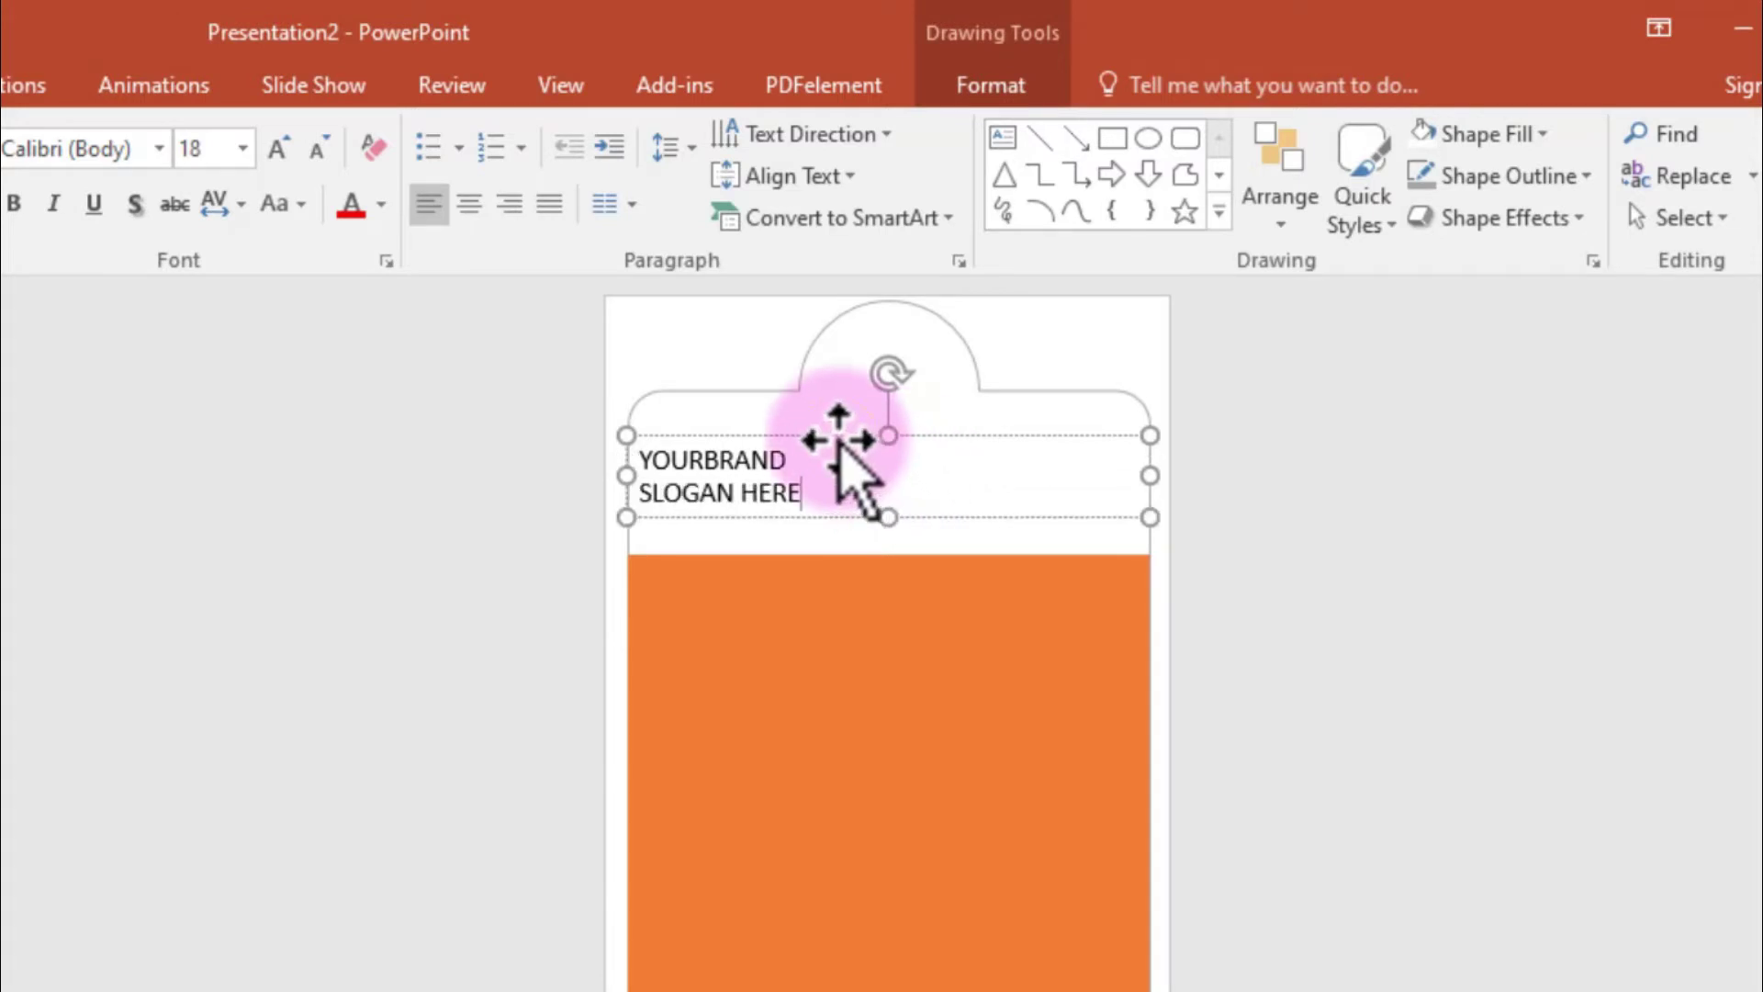
click(477, 213)
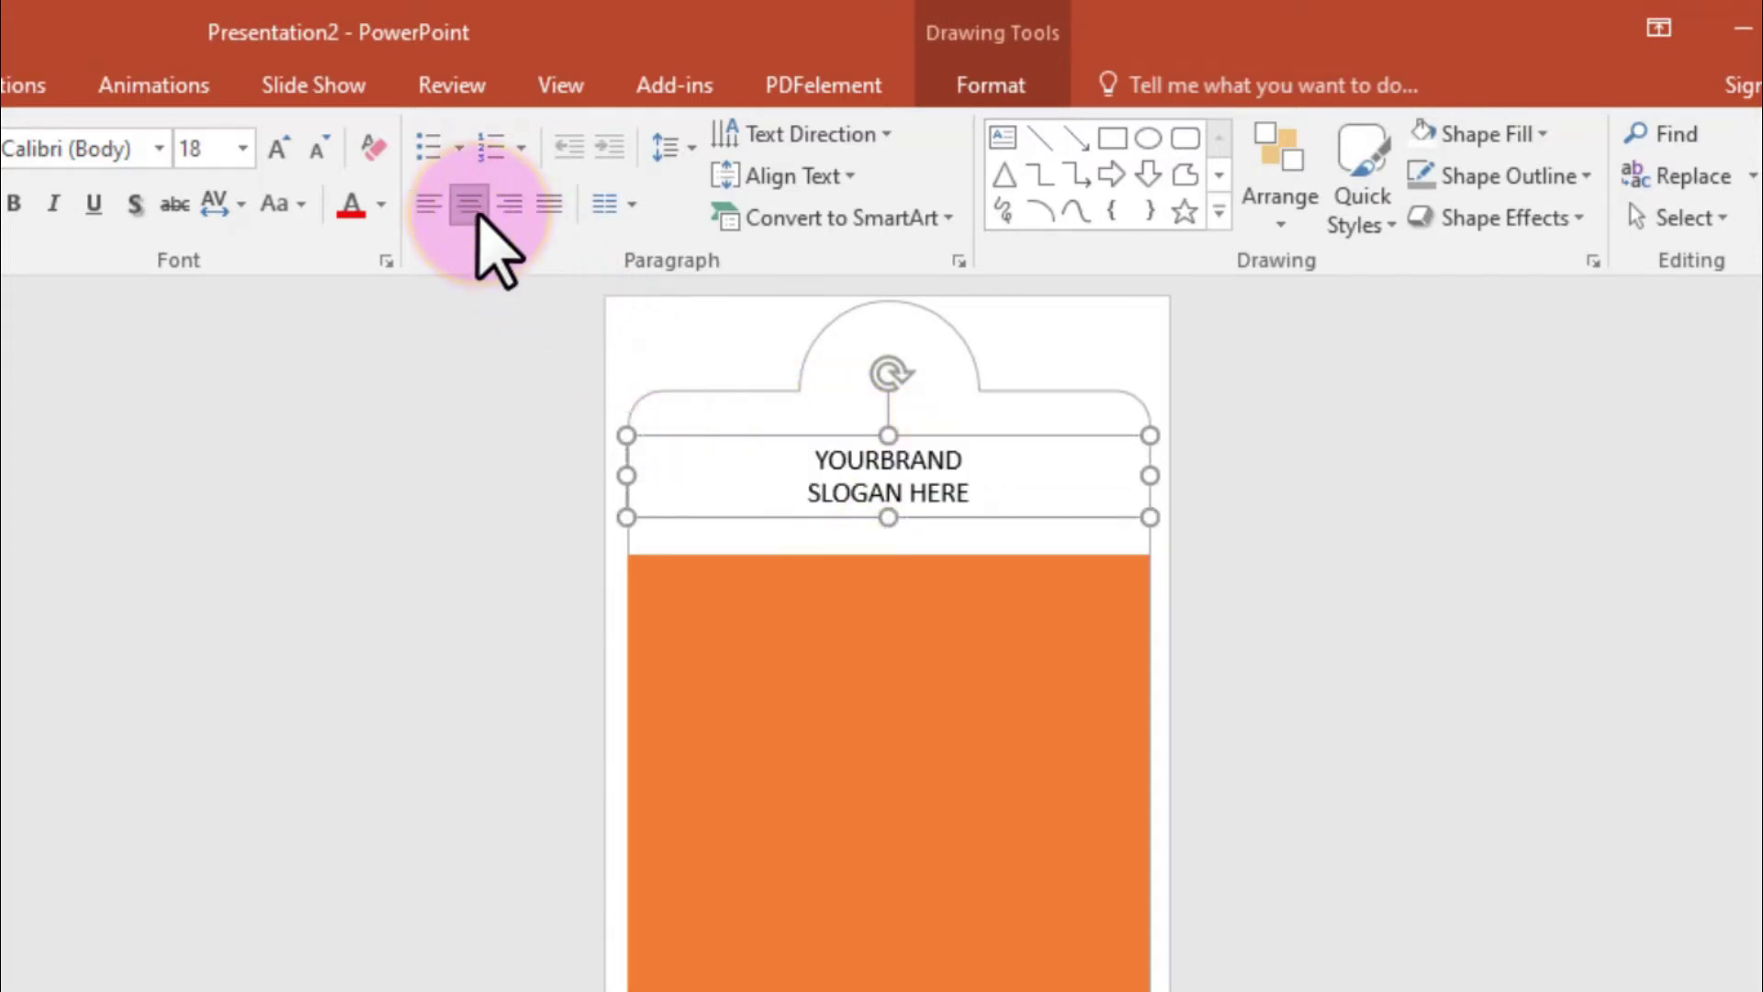
- Set YOURBRAND in the Bebas font at size 44
double_click(873, 459)
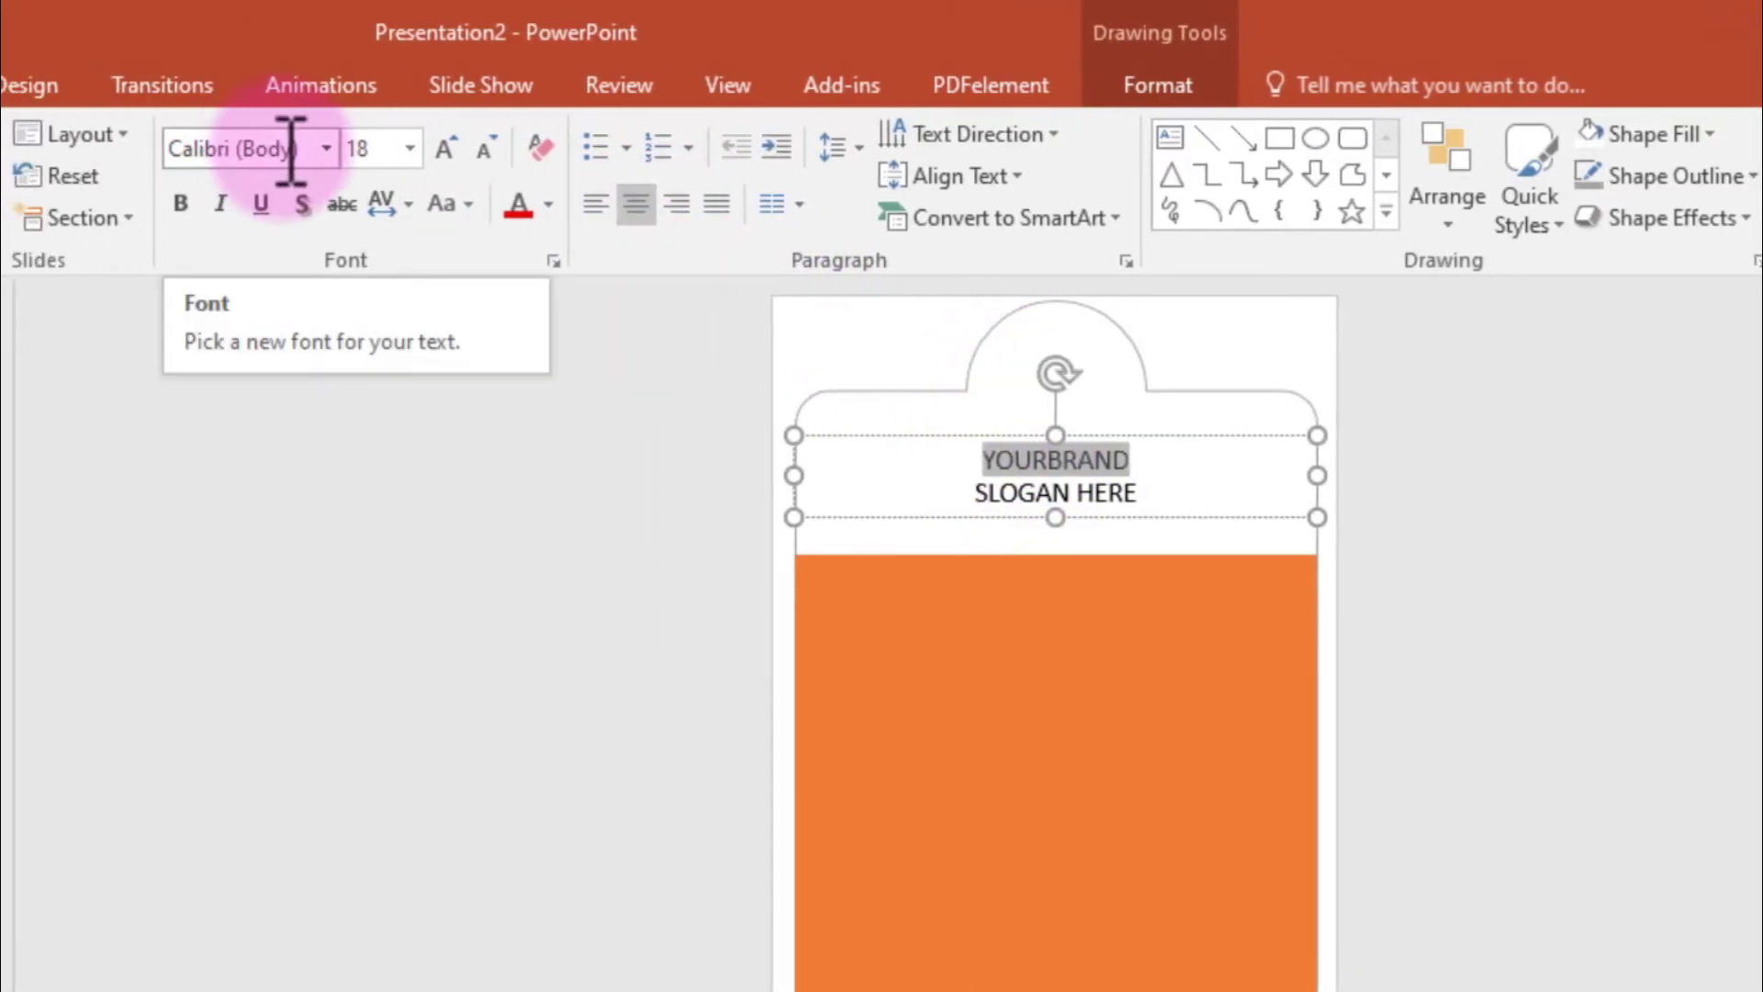
click(291, 150)
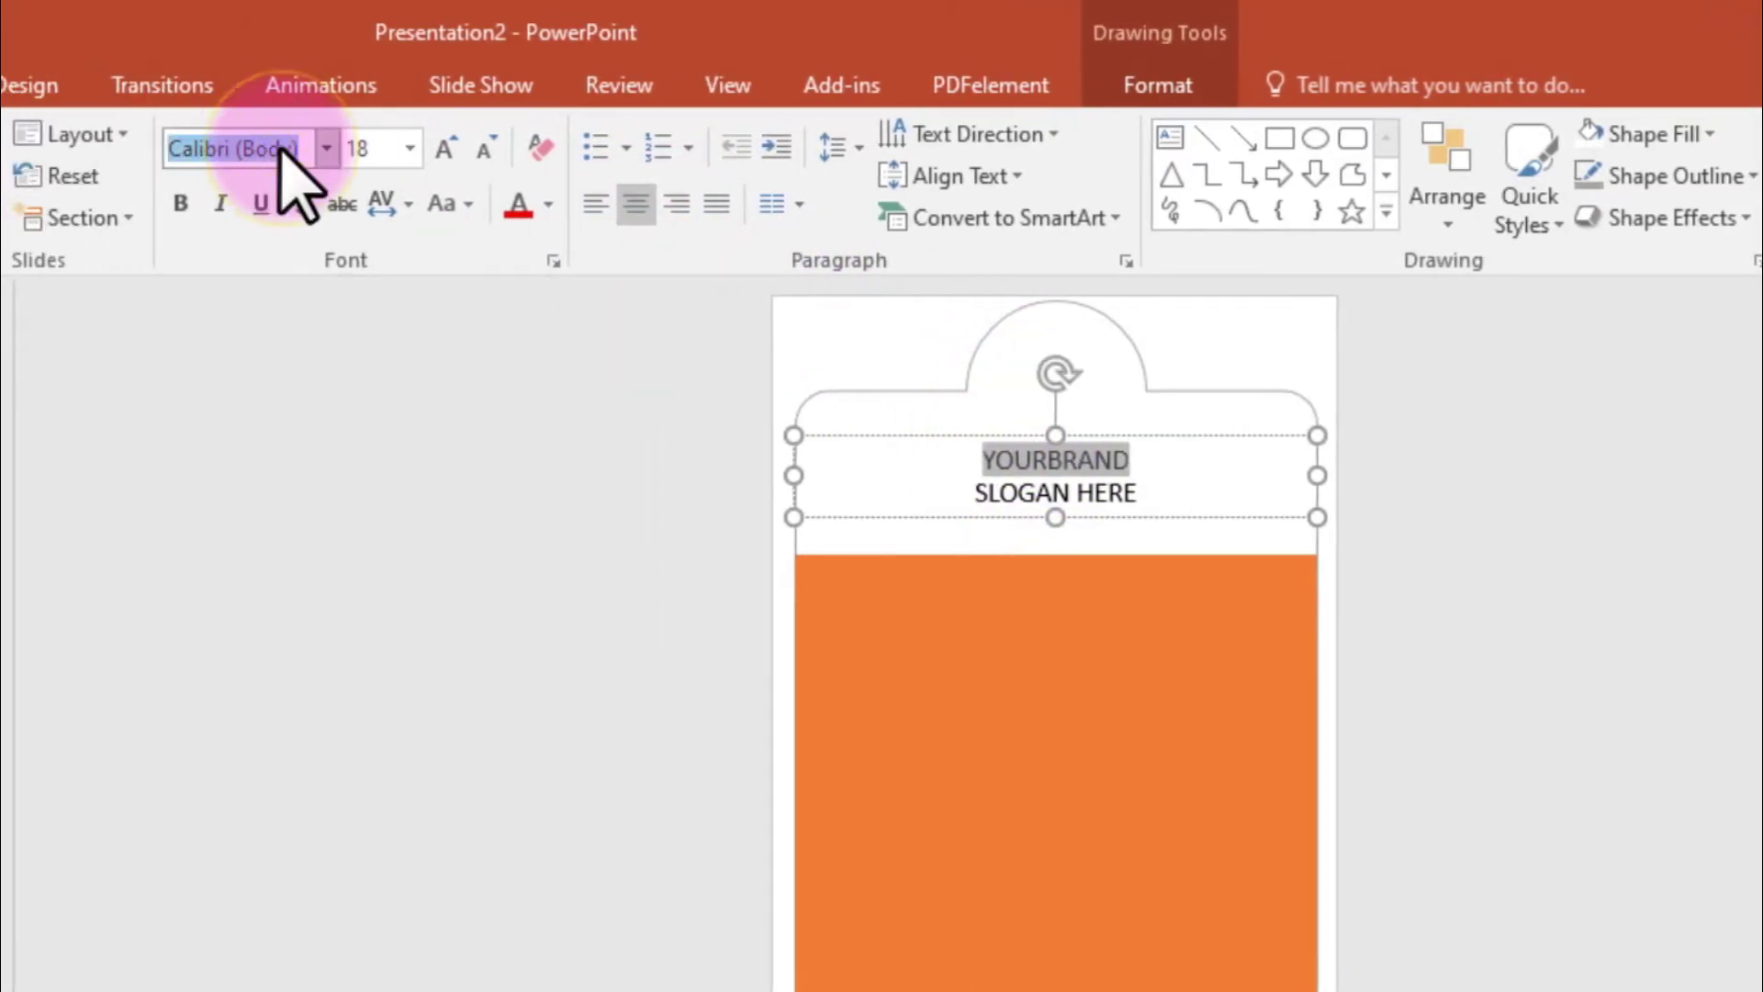
text(Beb)
key(Return)
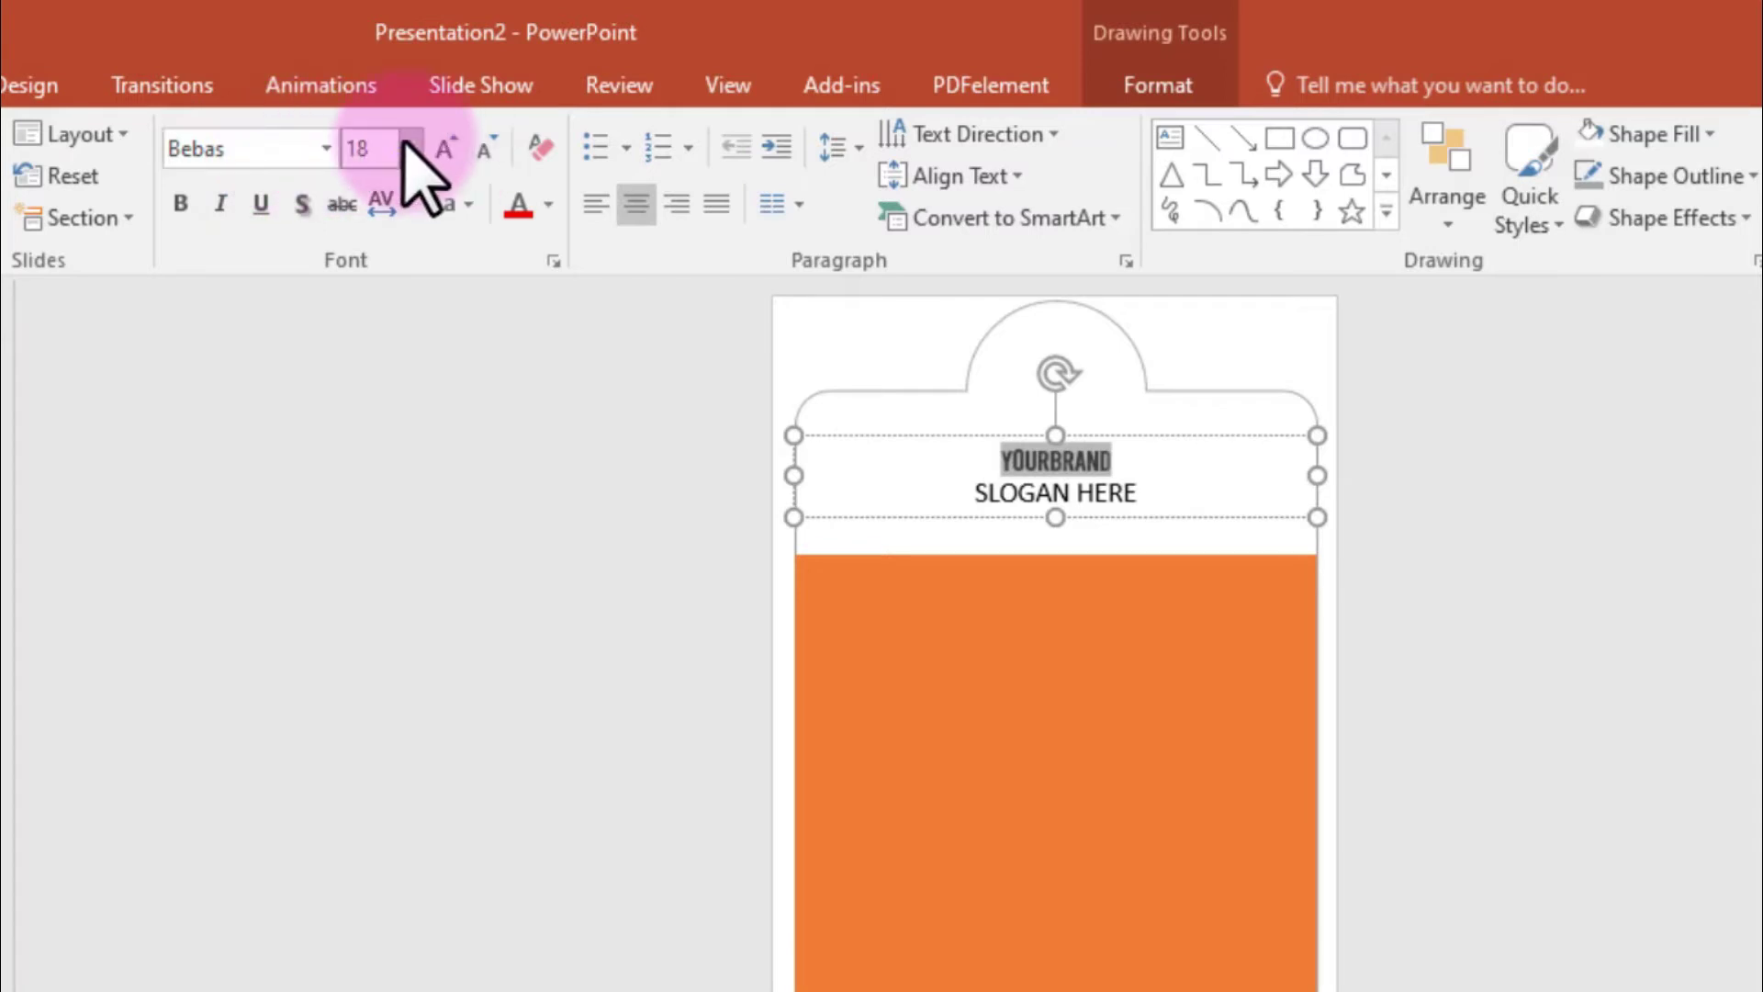
click(410, 148)
click(360, 708)
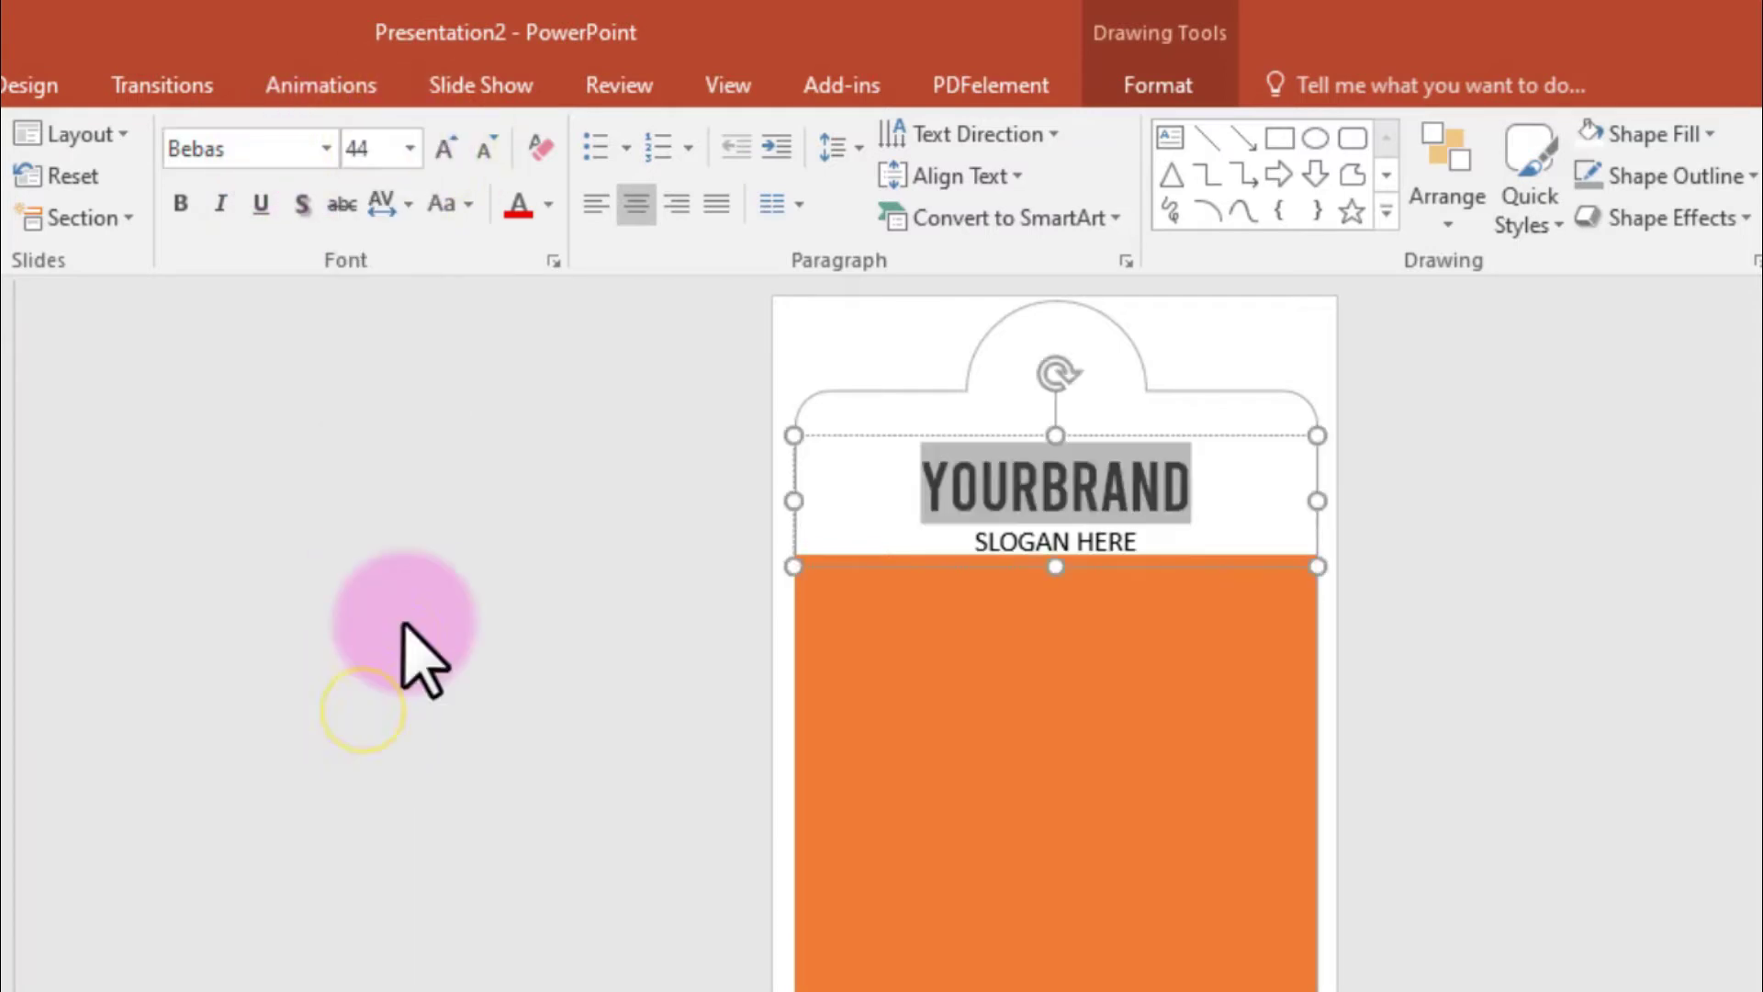
- Set SLOGAN HERE in Arial 14 and nudge the text box slightly upward
drag(1137, 542, 950, 539)
click(301, 148)
text(a)
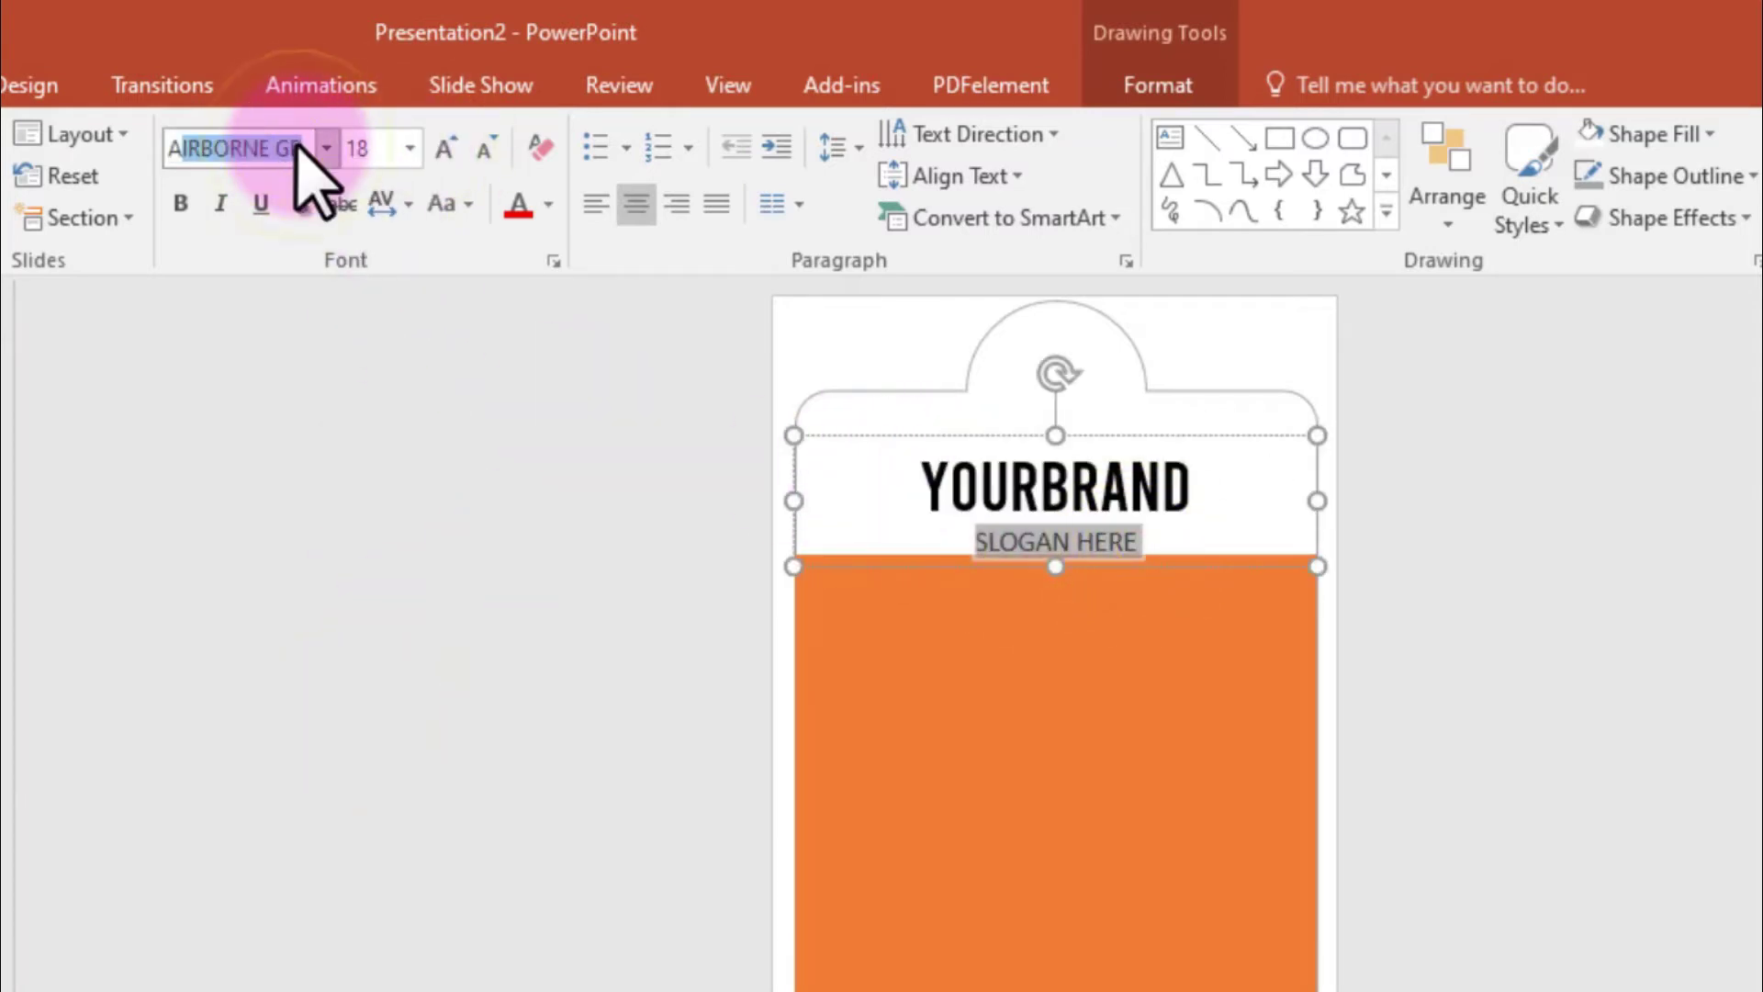
text(ial)
key(Return)
click(409, 148)
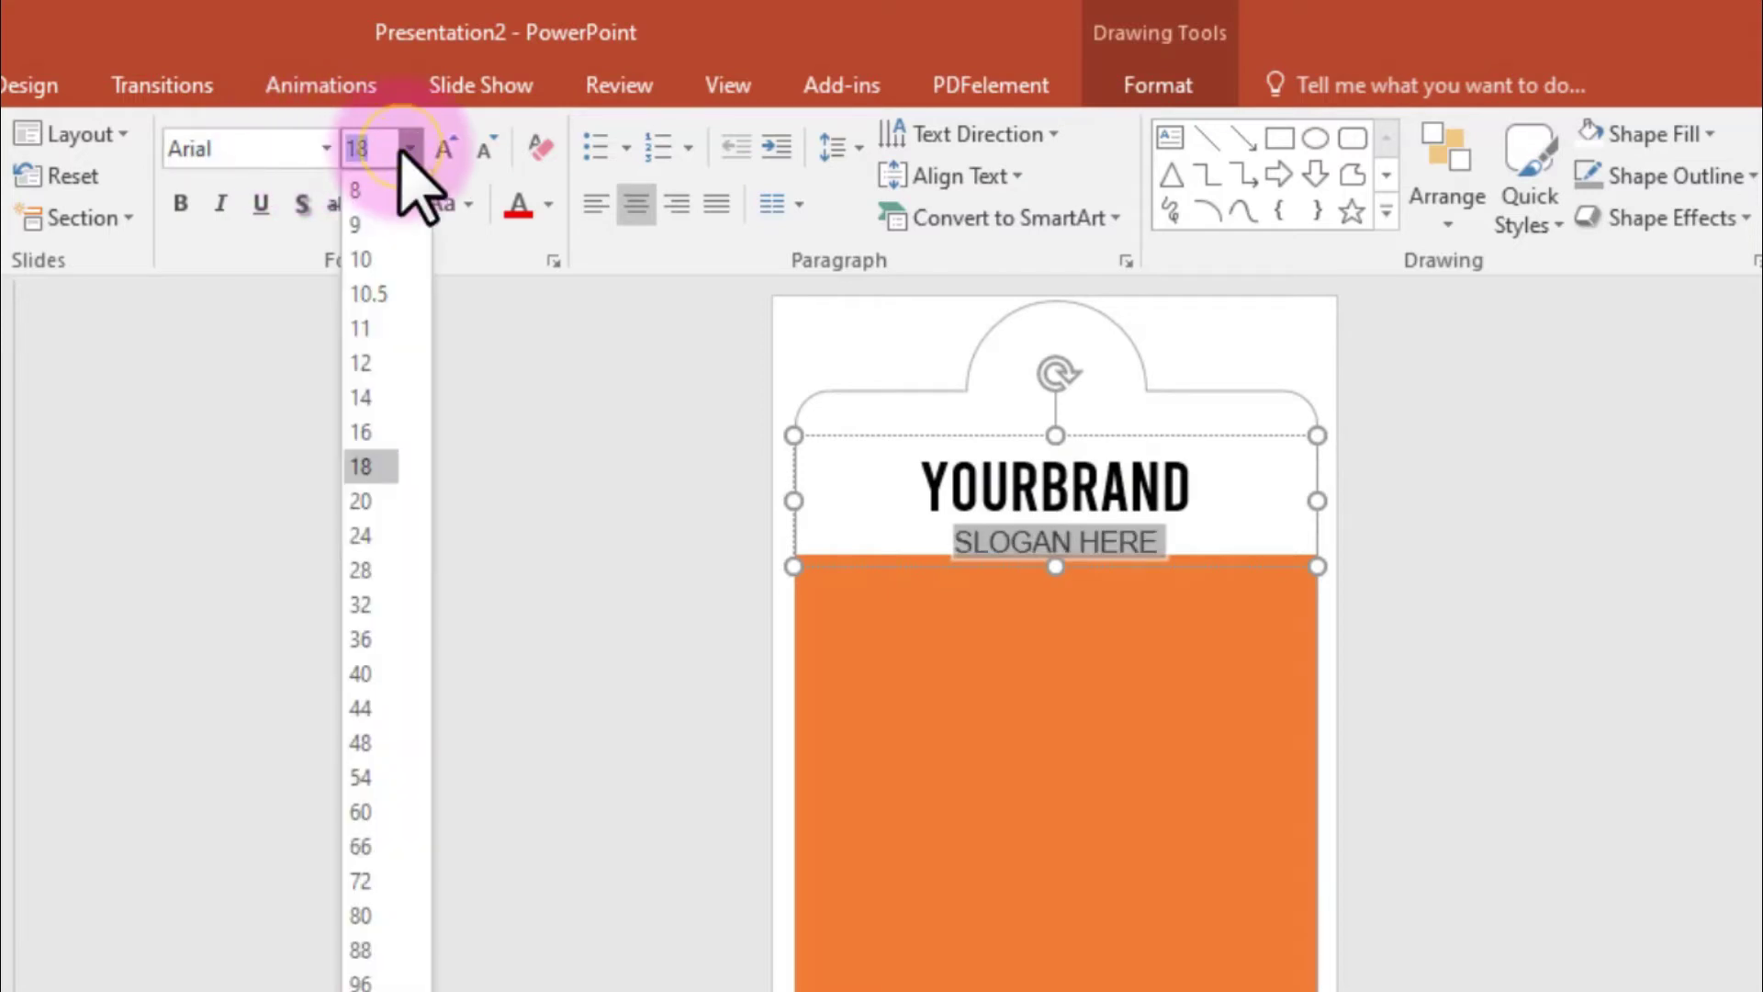
click(386, 397)
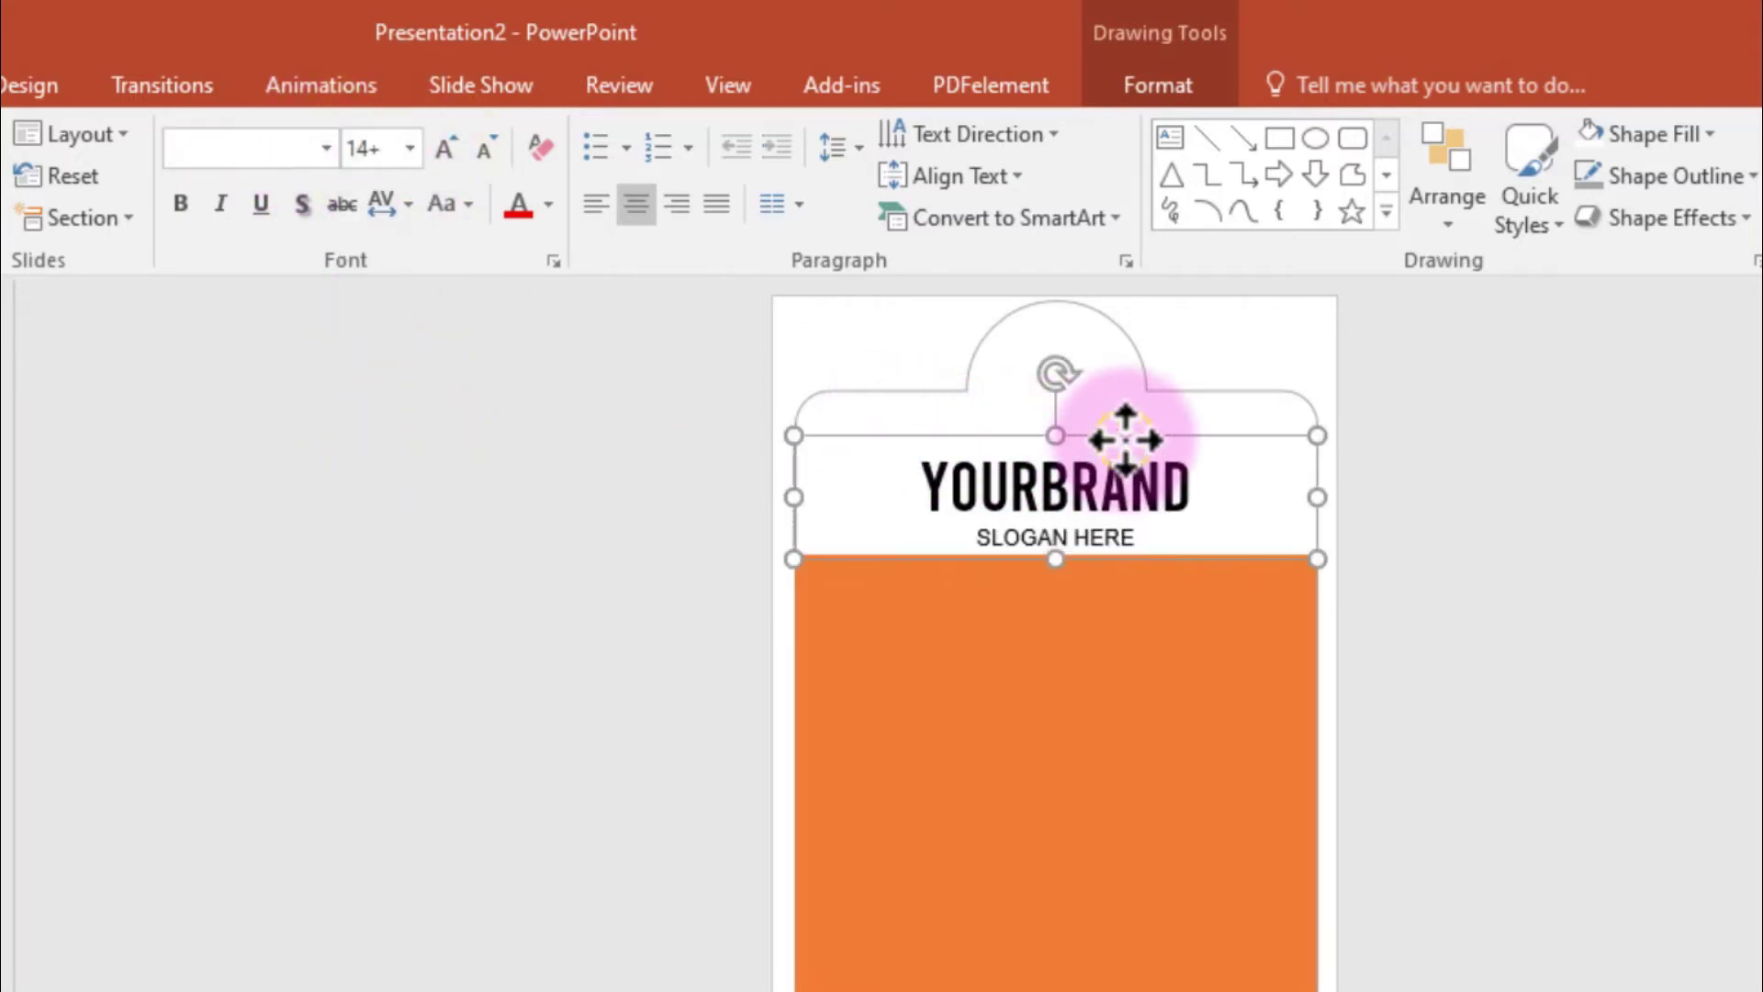
key(Up)
key(Up)
key(Up)
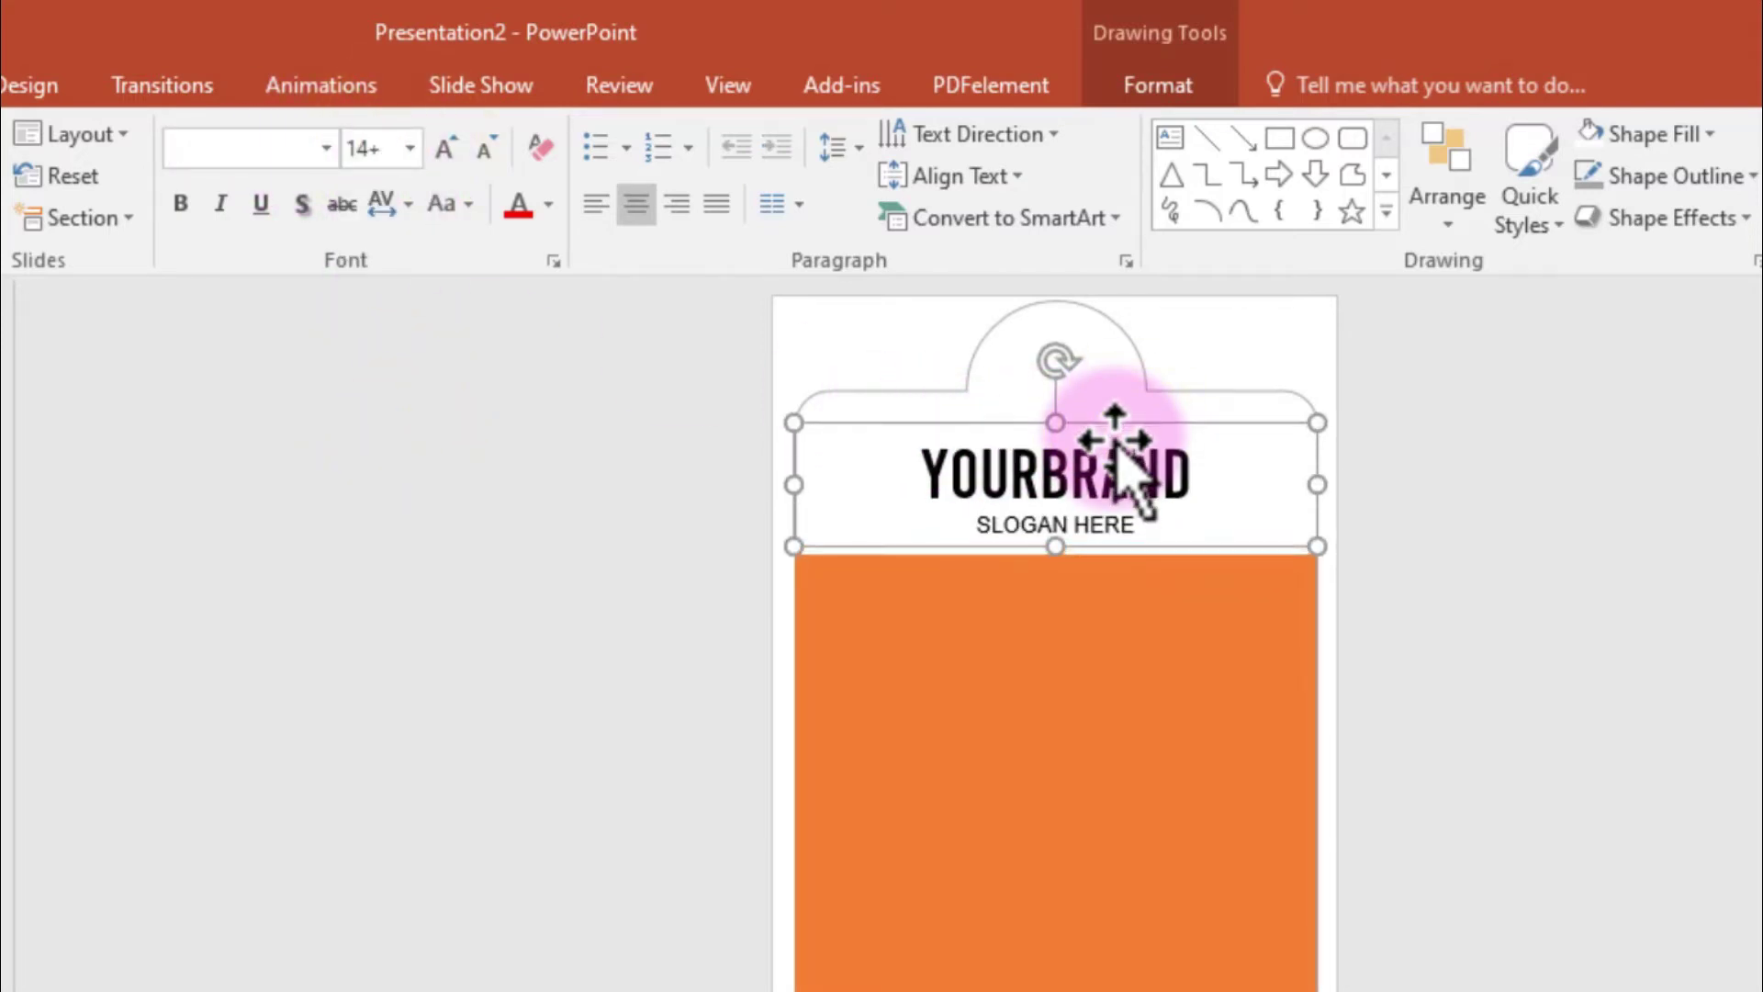
key(Up)
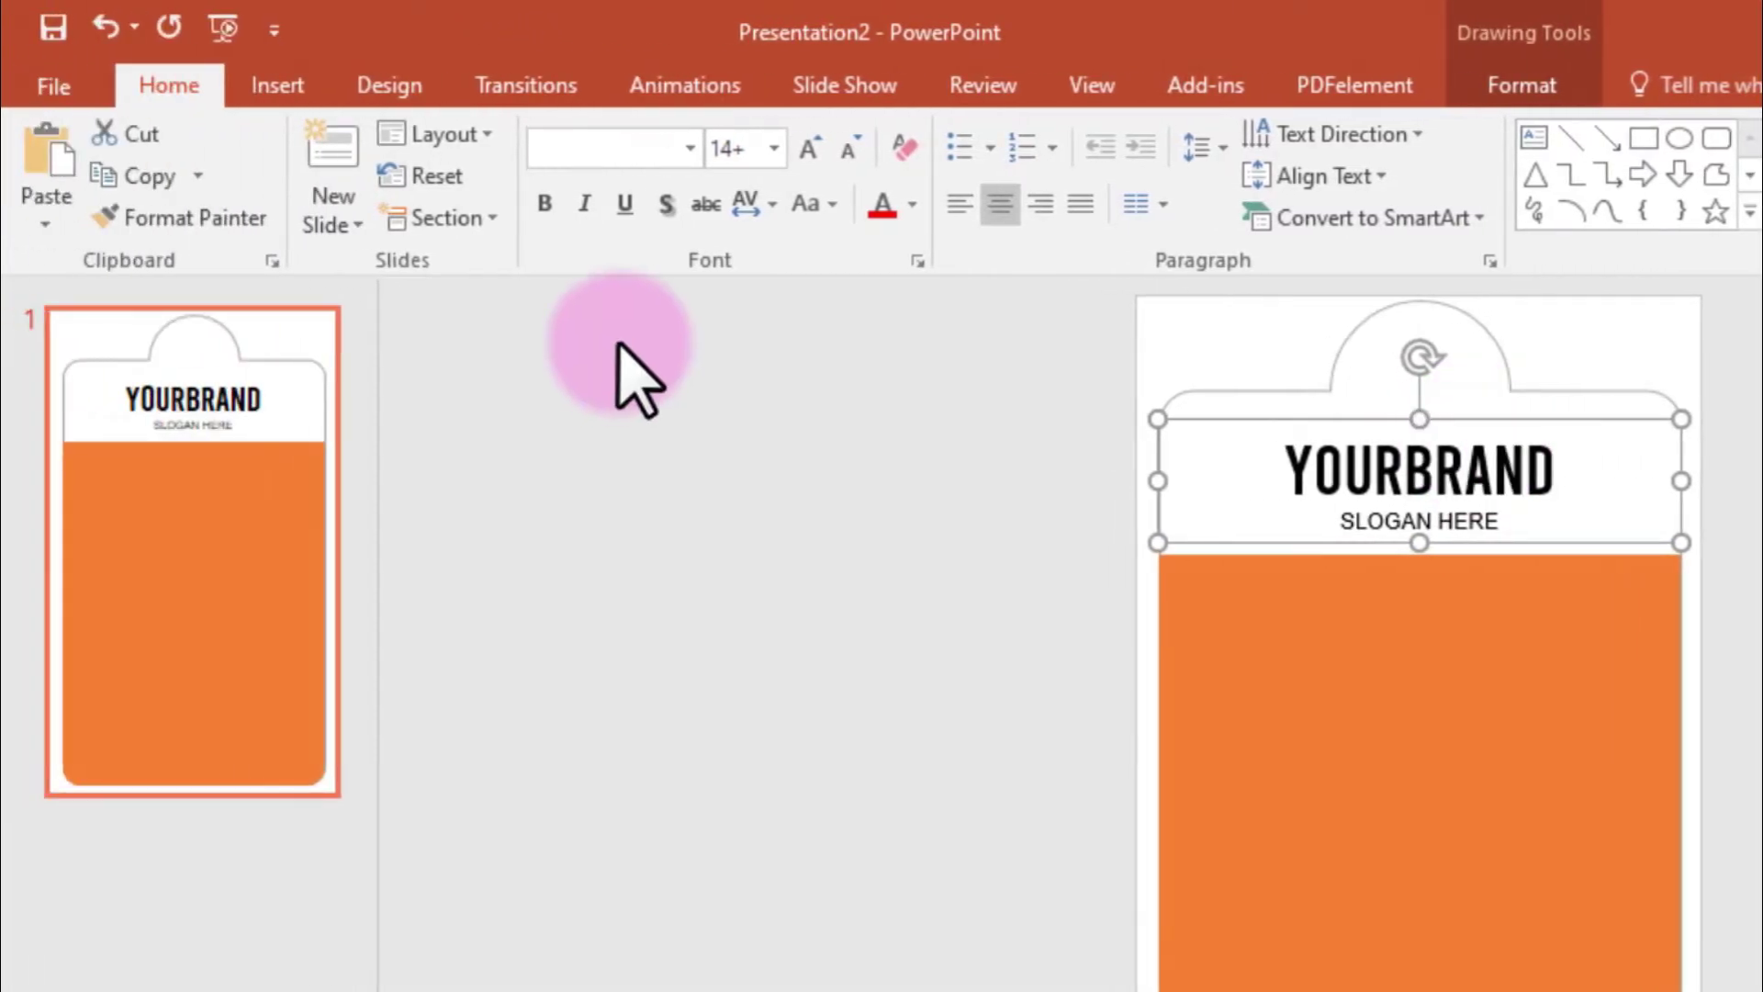
- Add a centred text box reading POTATO on the orange panel
click(310, 92)
click(611, 175)
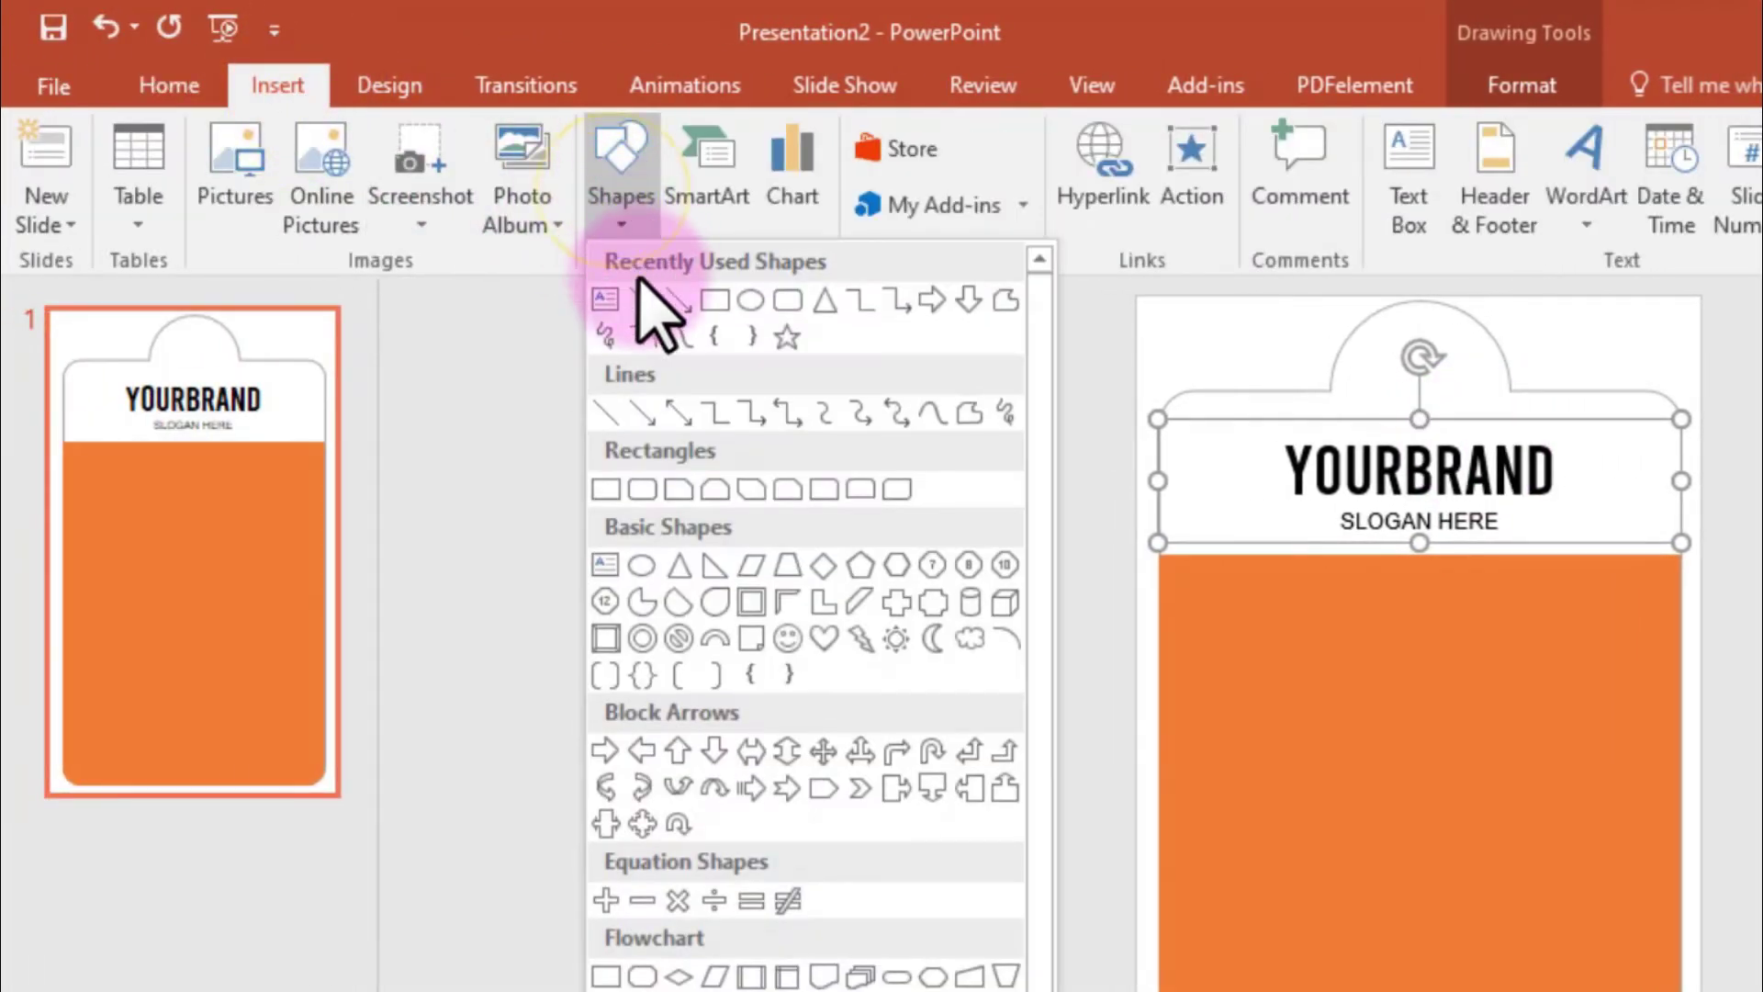
click(605, 298)
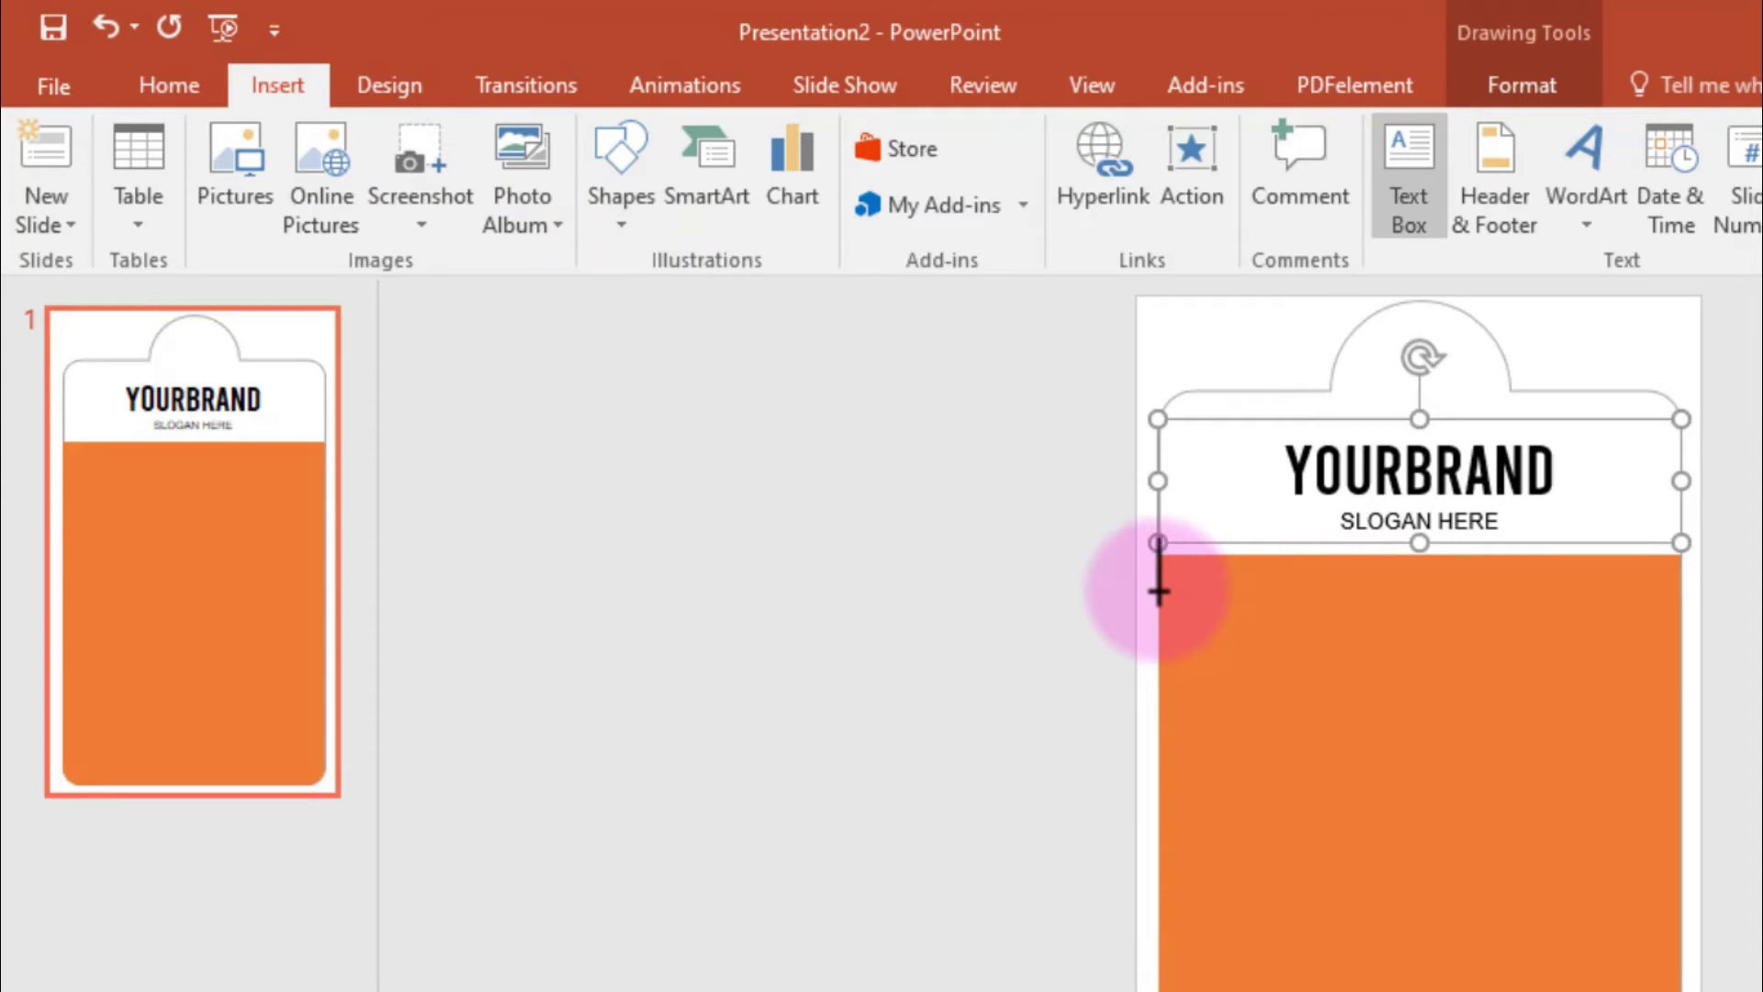
drag(1159, 593, 1692, 865)
text(POTATO)
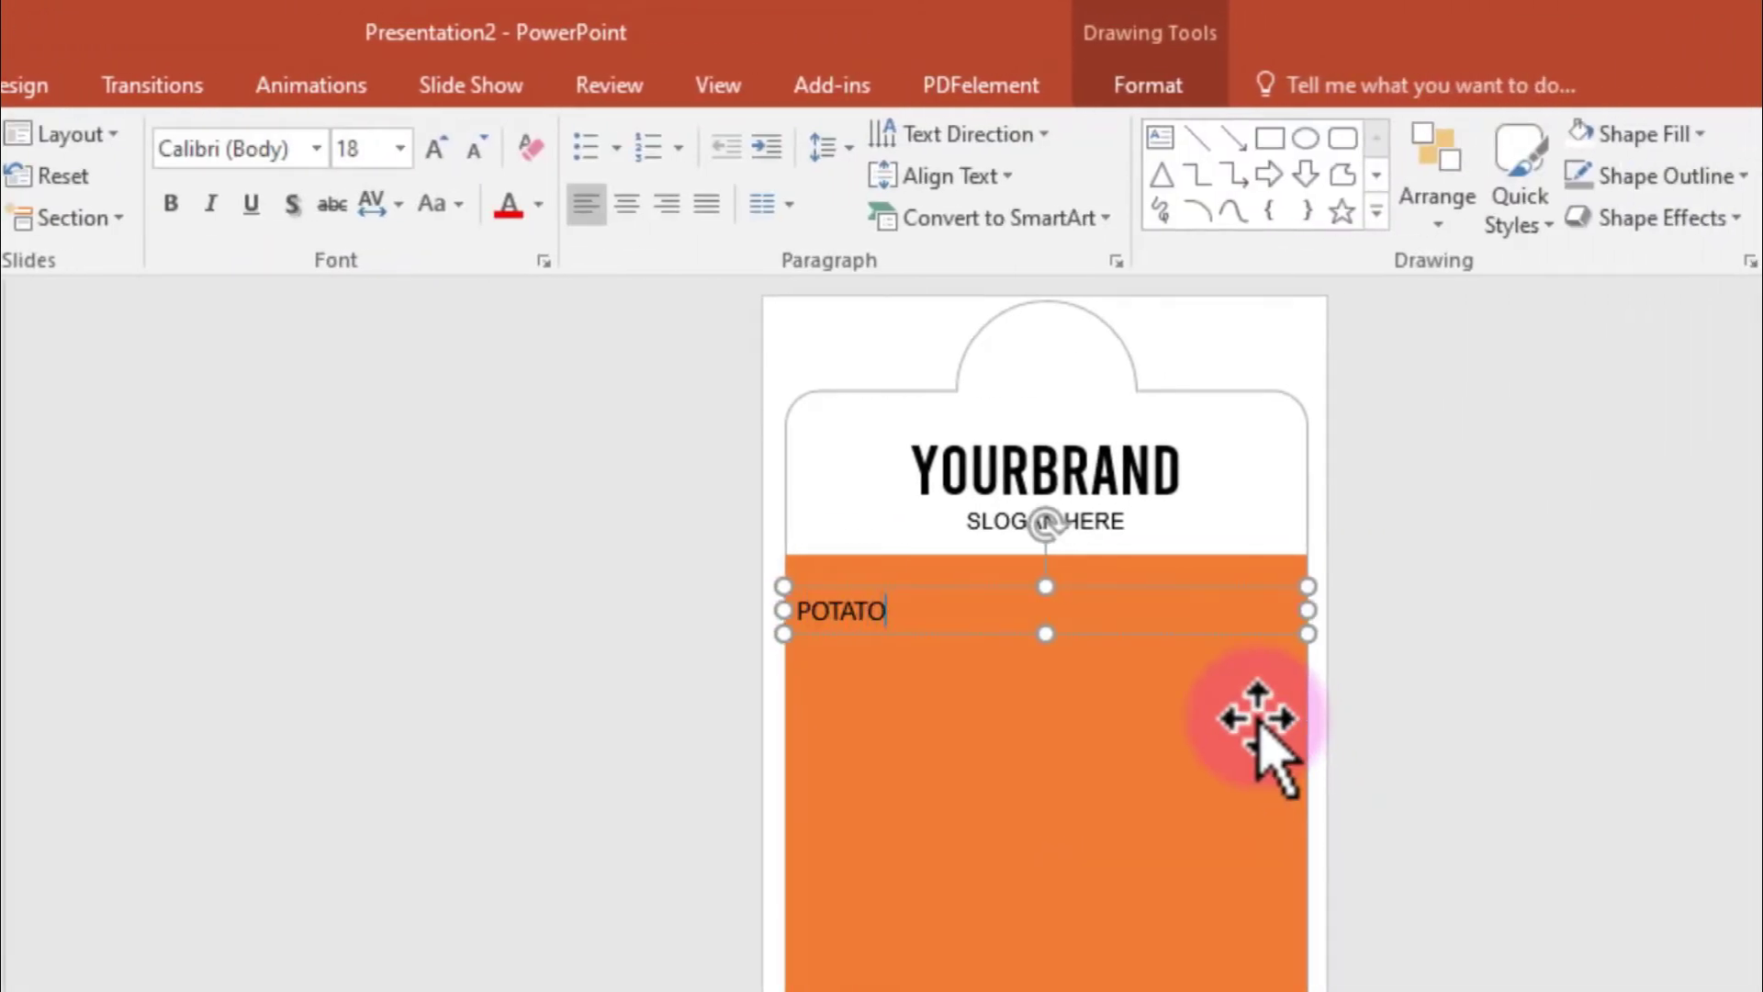
click(946, 586)
click(627, 205)
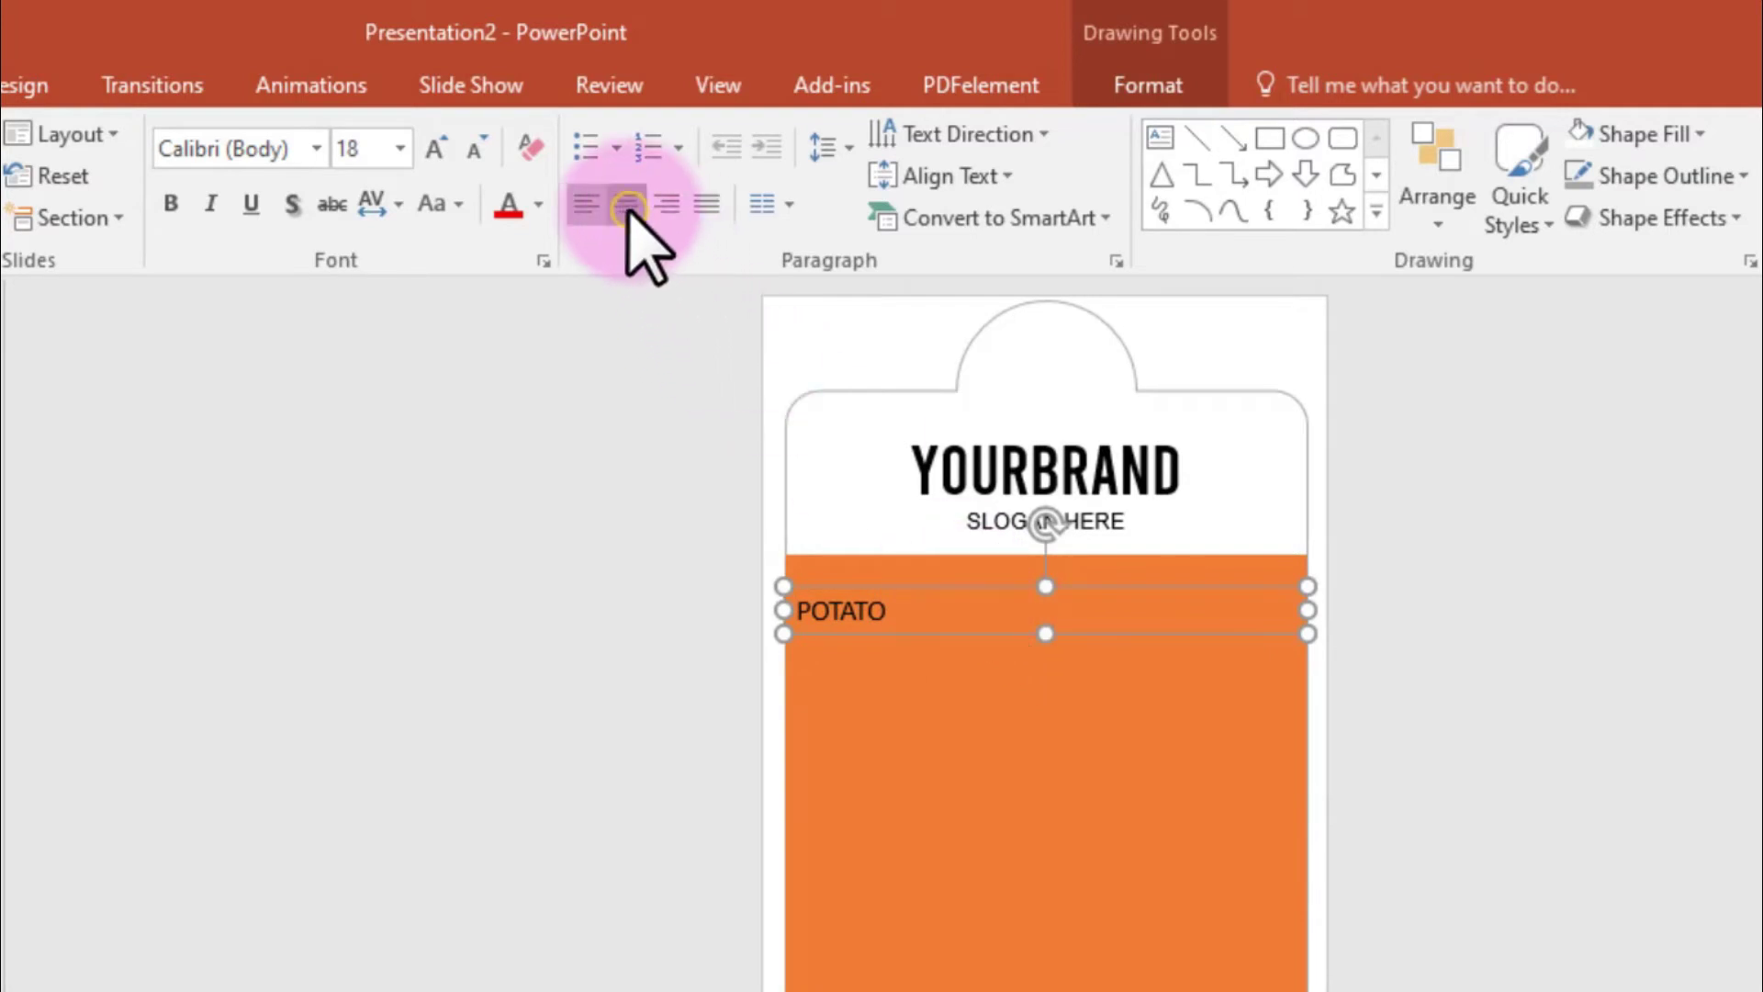
- Format POTATO as white Bebas at size 115 and move it to the panel's top
click(318, 149)
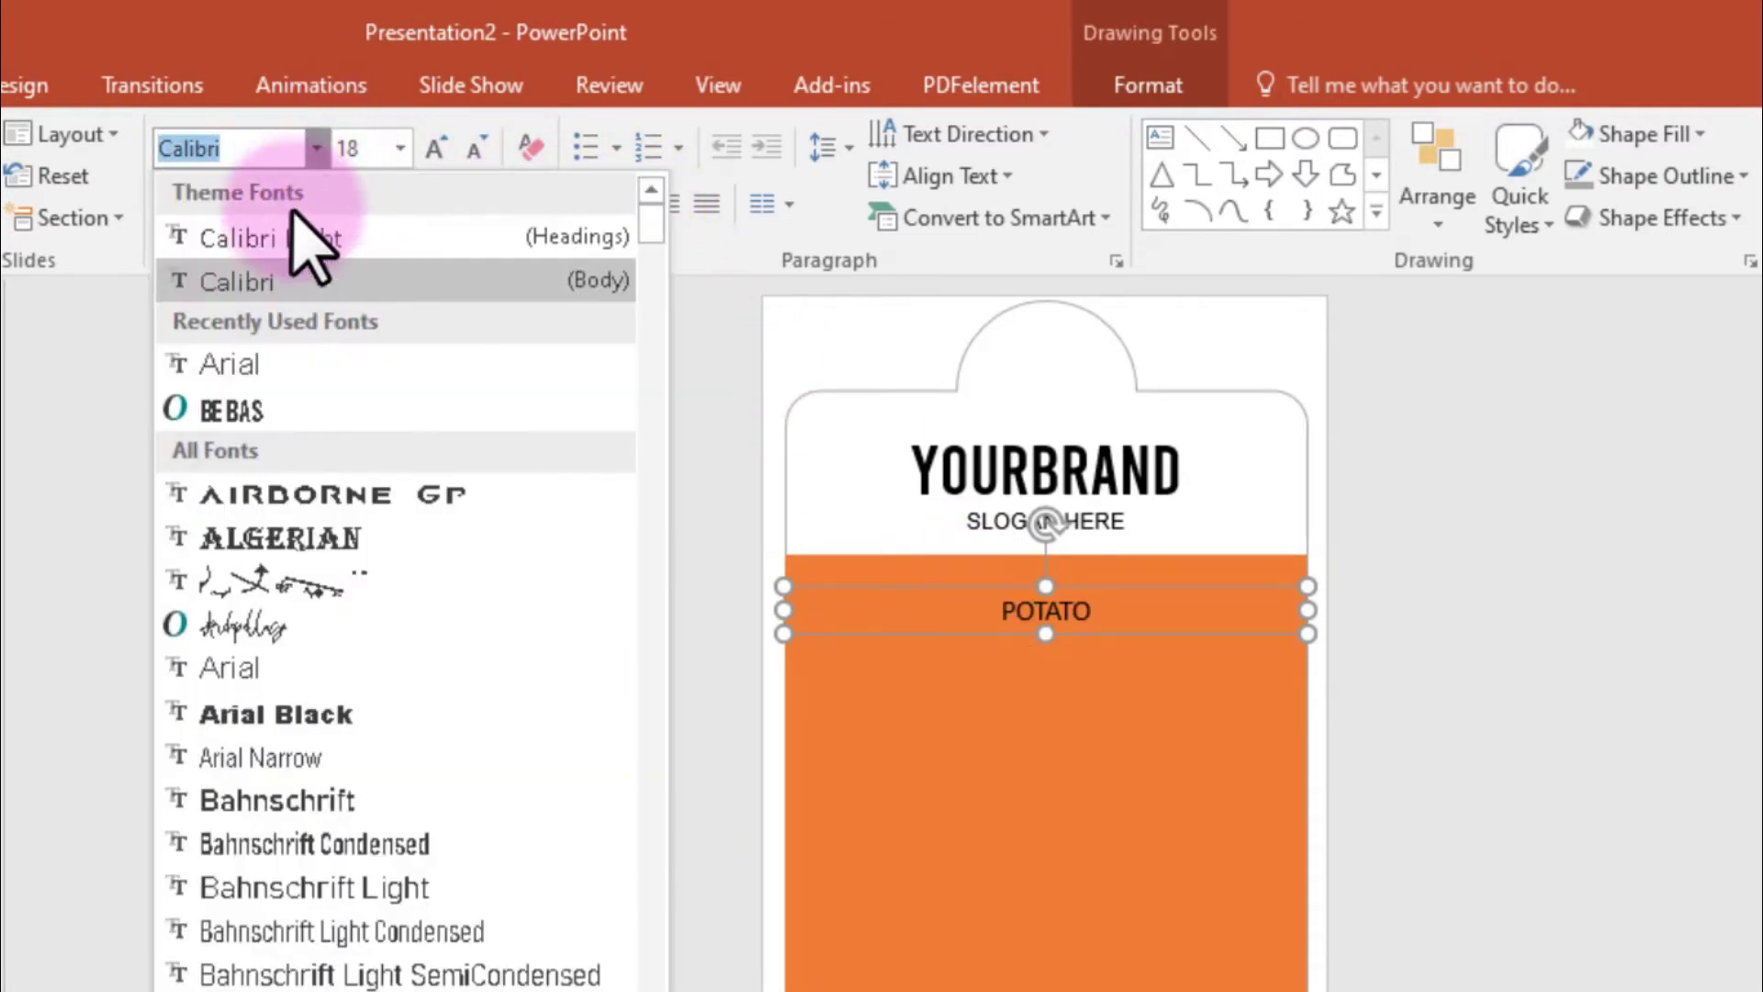
click(254, 407)
click(400, 149)
click(400, 149)
text(115)
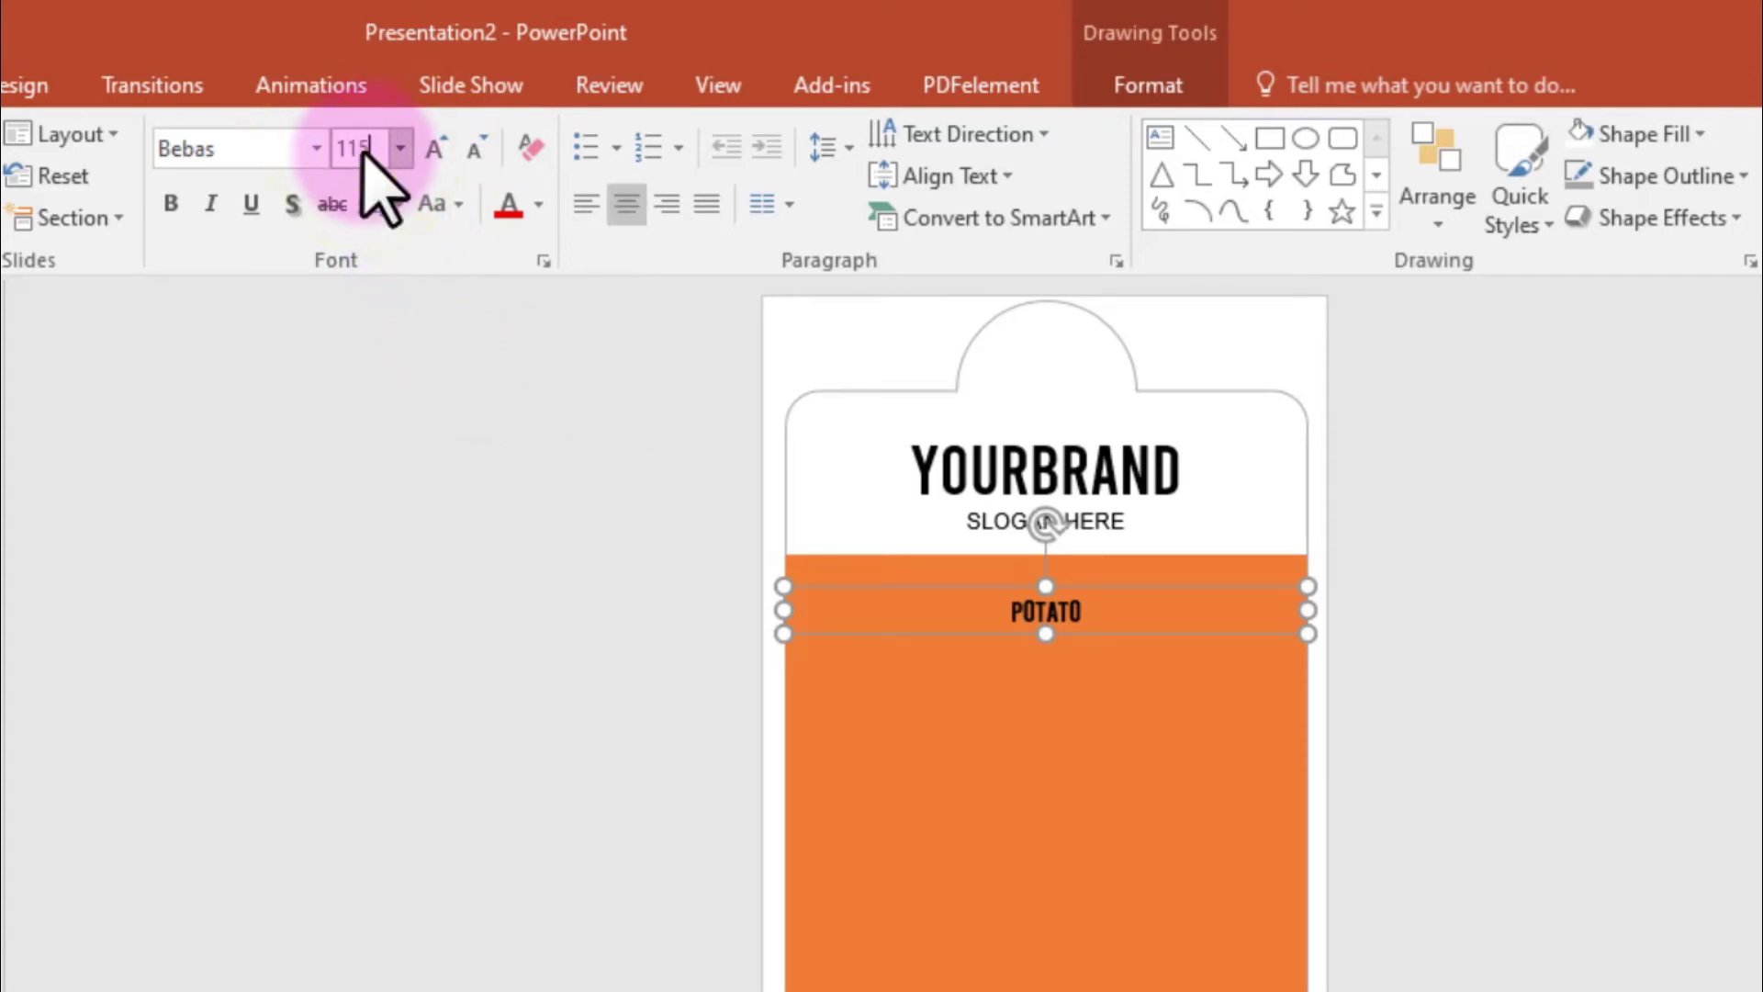
key(Return)
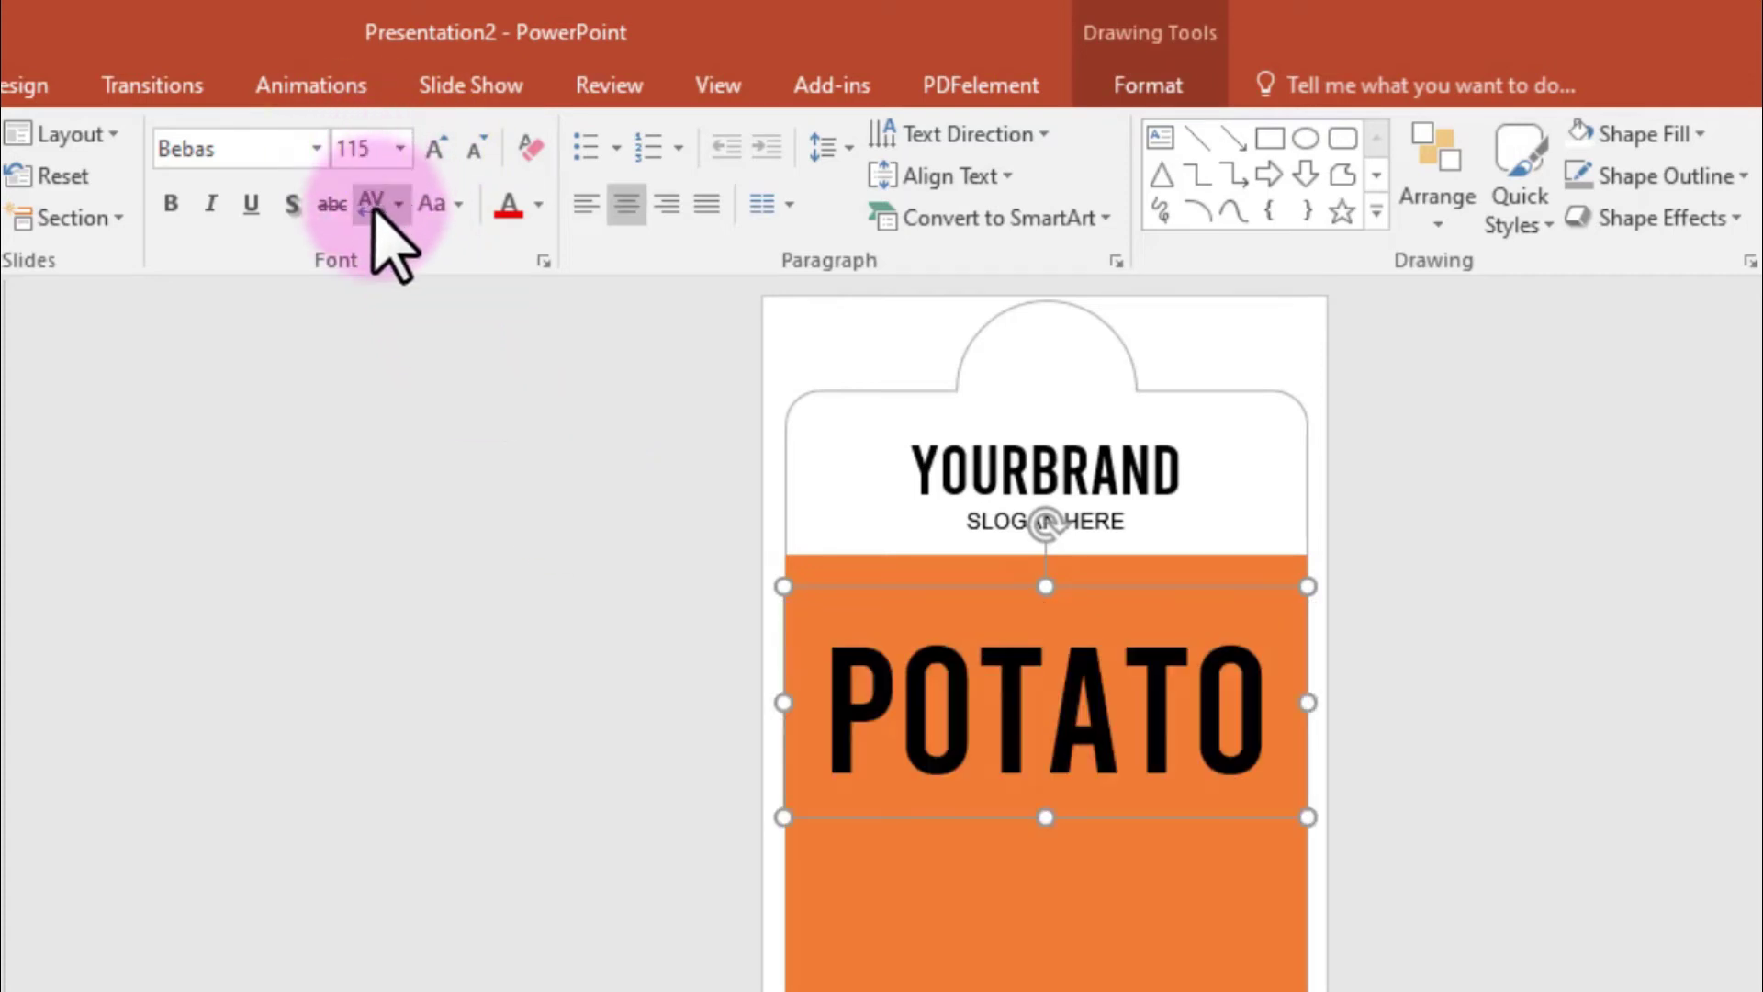
click(538, 204)
click(507, 287)
drag(1094, 603, 1094, 555)
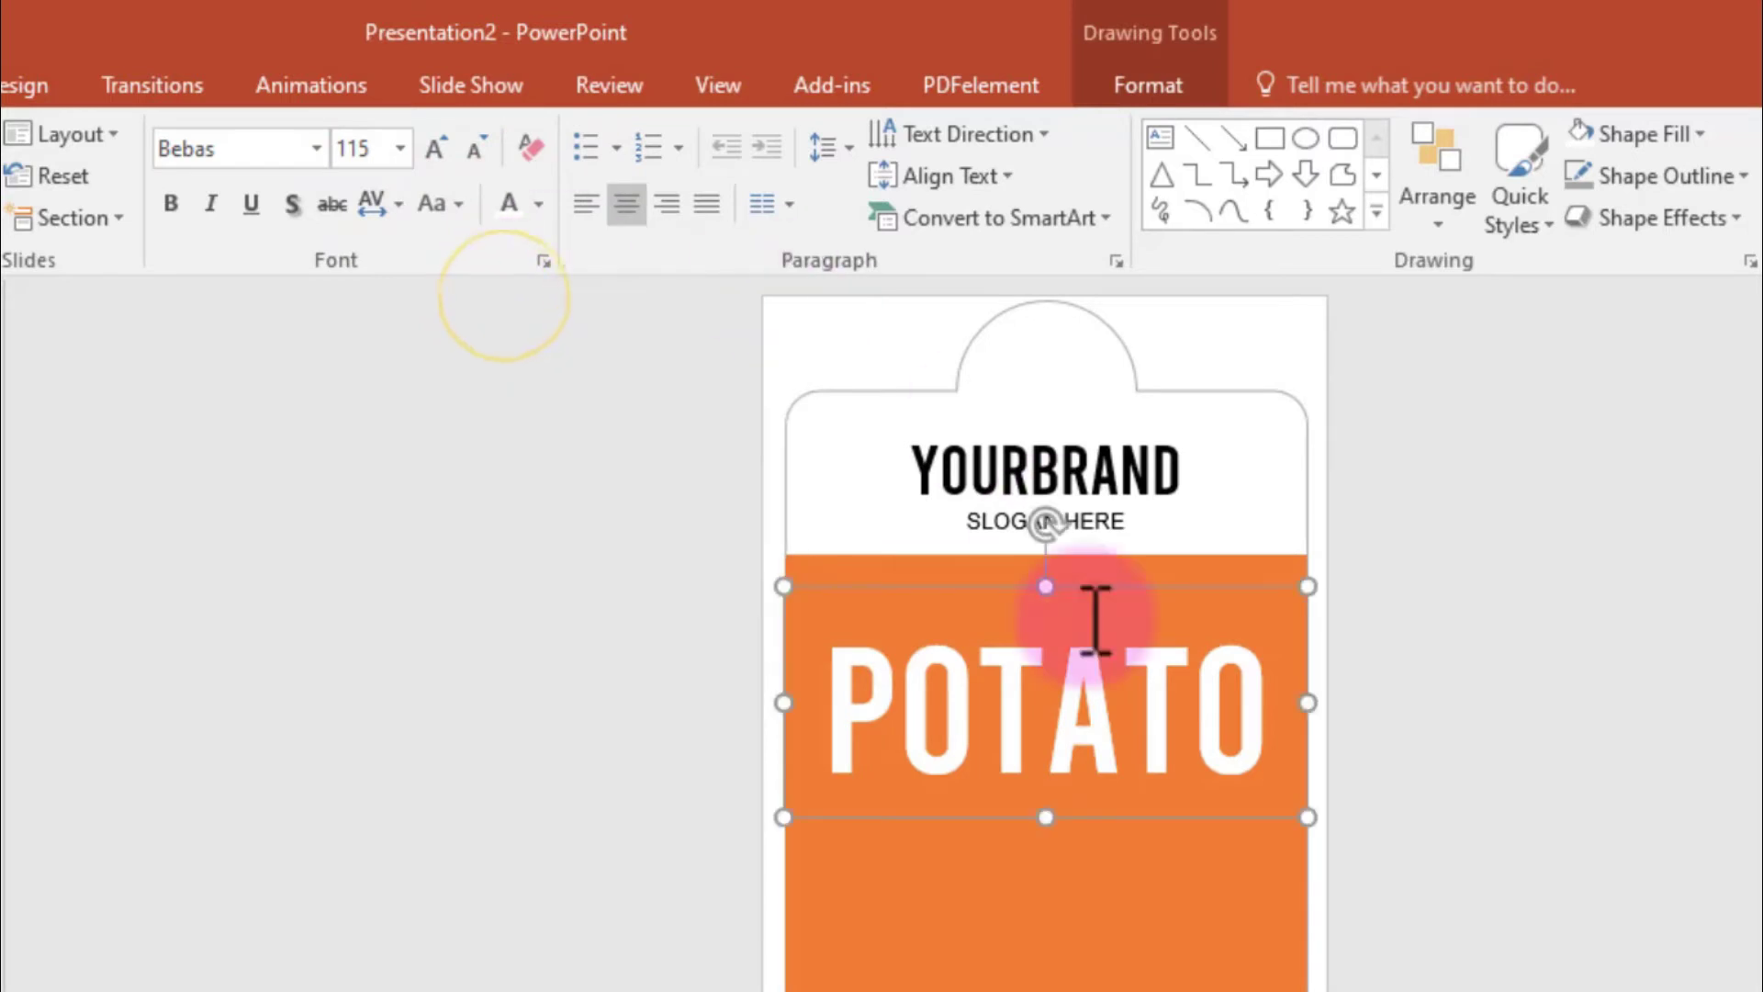
click(1118, 681)
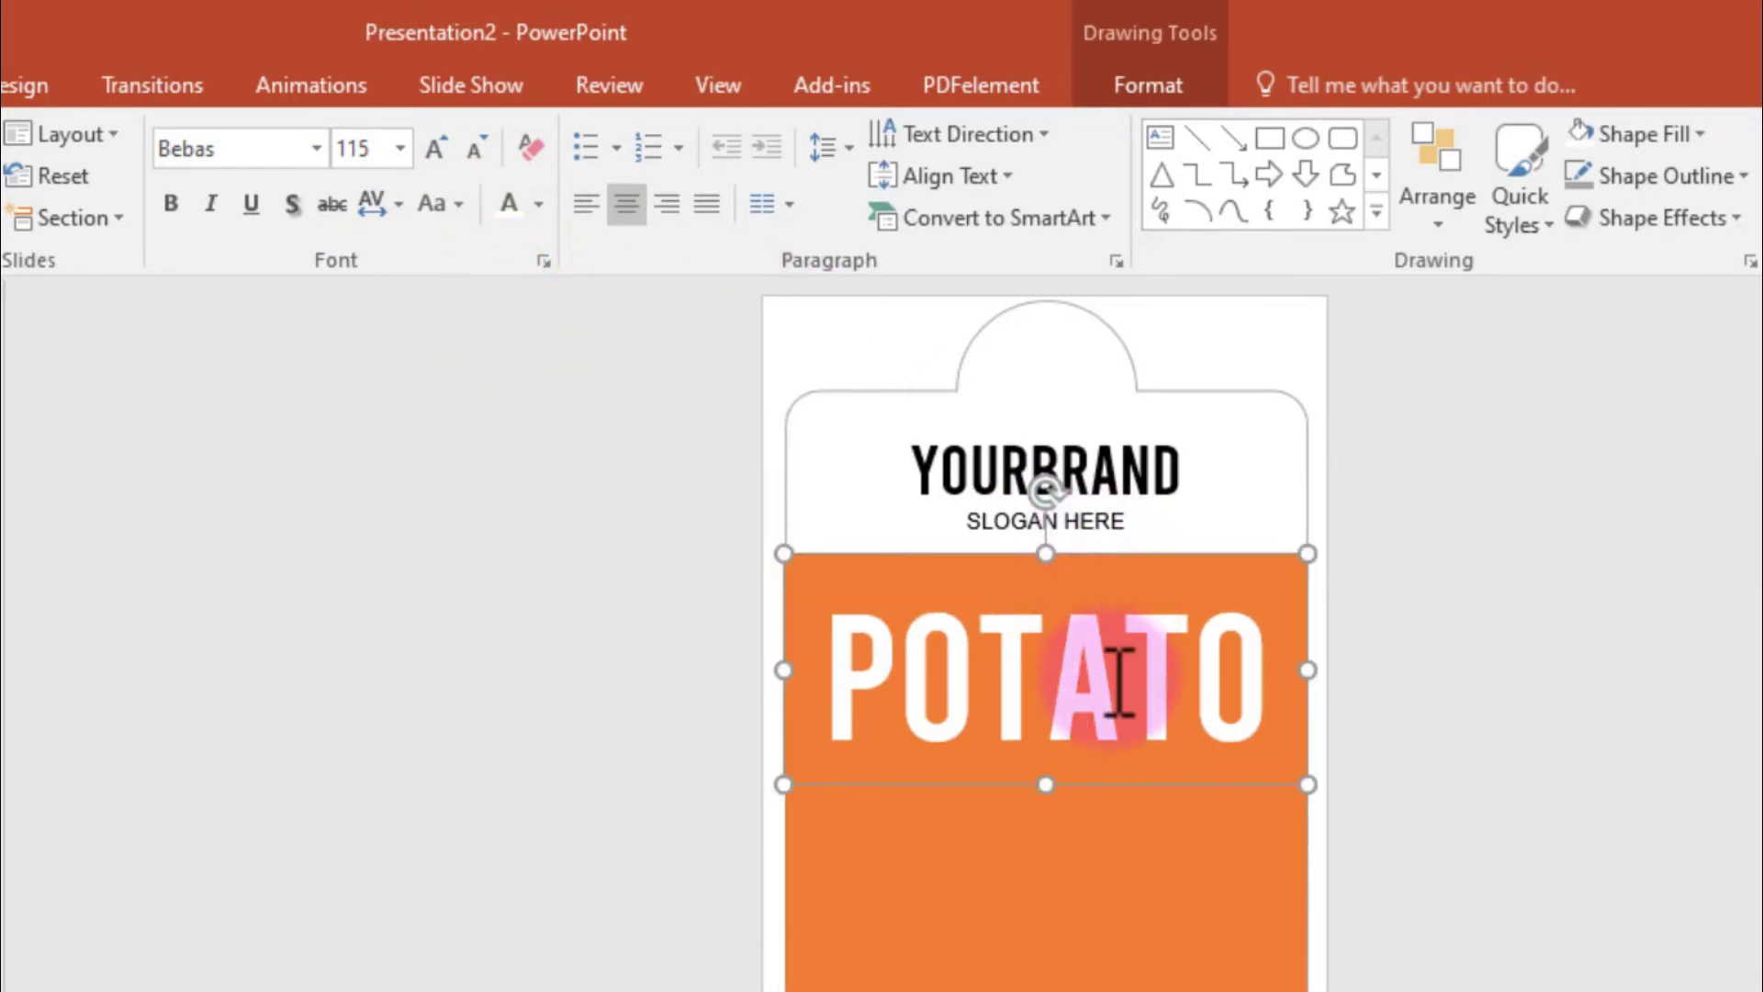
drag(1097, 564, 1098, 555)
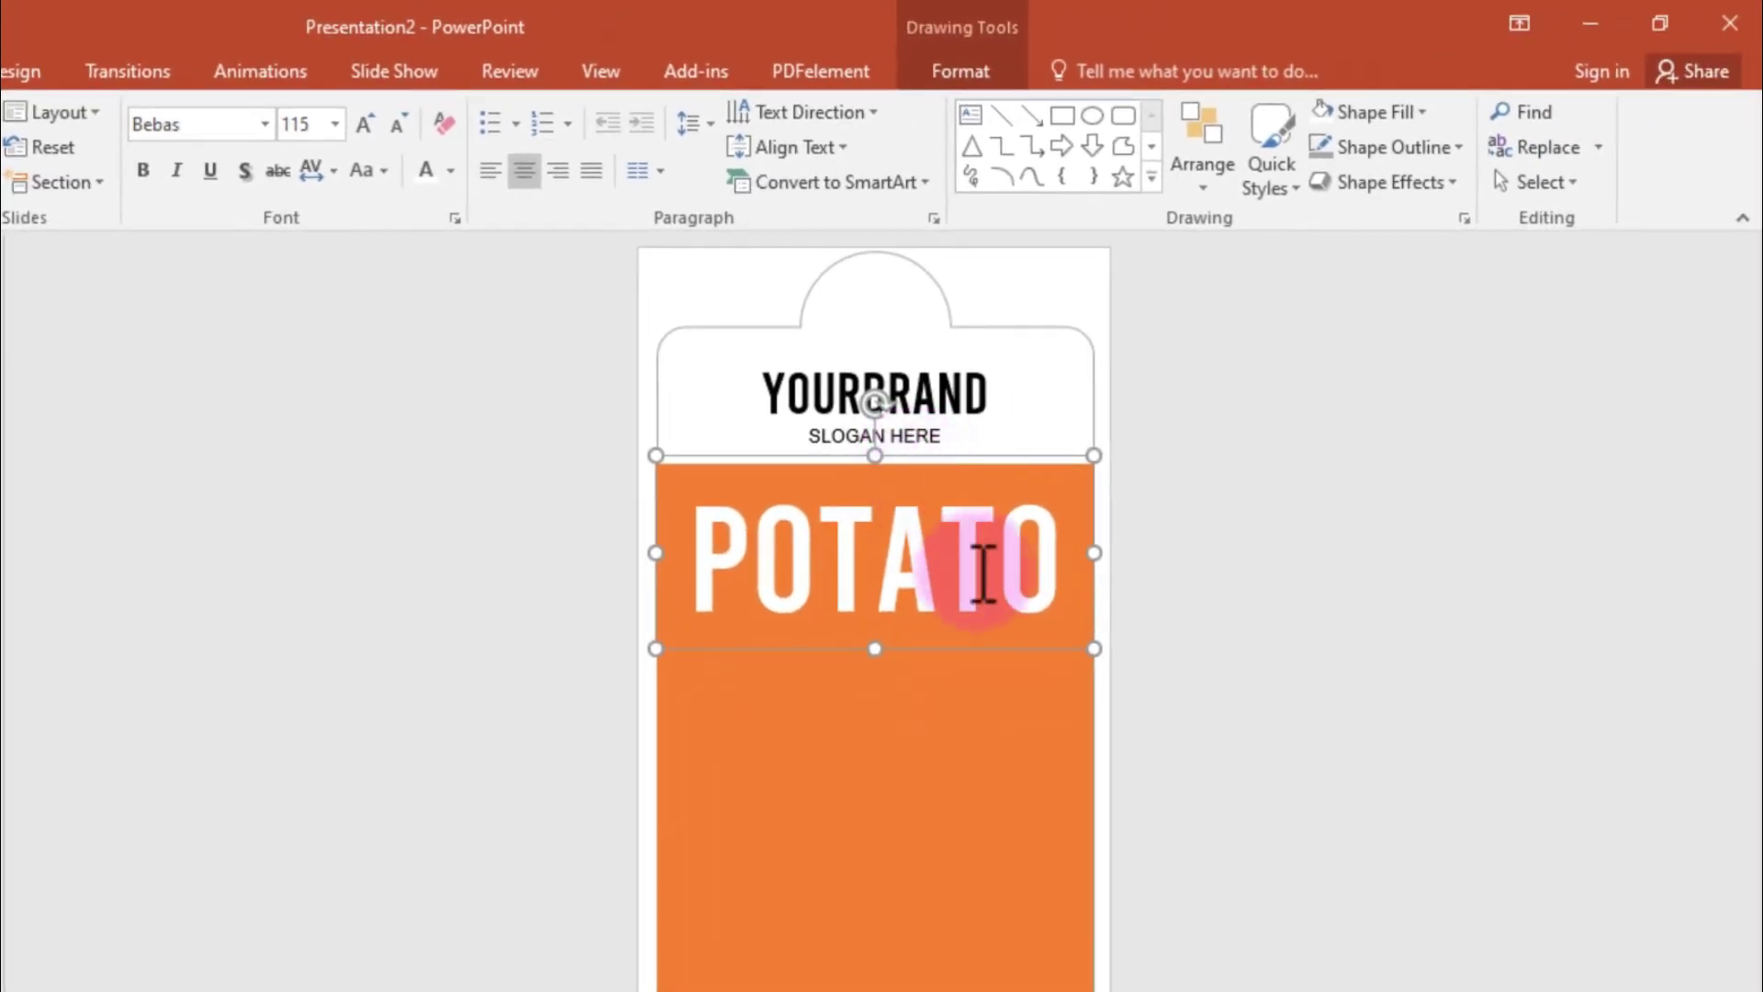
- Copy the POTATO box below itself, change the text to CHIPS, and set size 148
mouse_move(1062, 721)
mouse_down()
mouse_move(1033, 646)
mouse_move(1031, 783)
mouse_up()
double_click(927, 712)
text(CHIP)
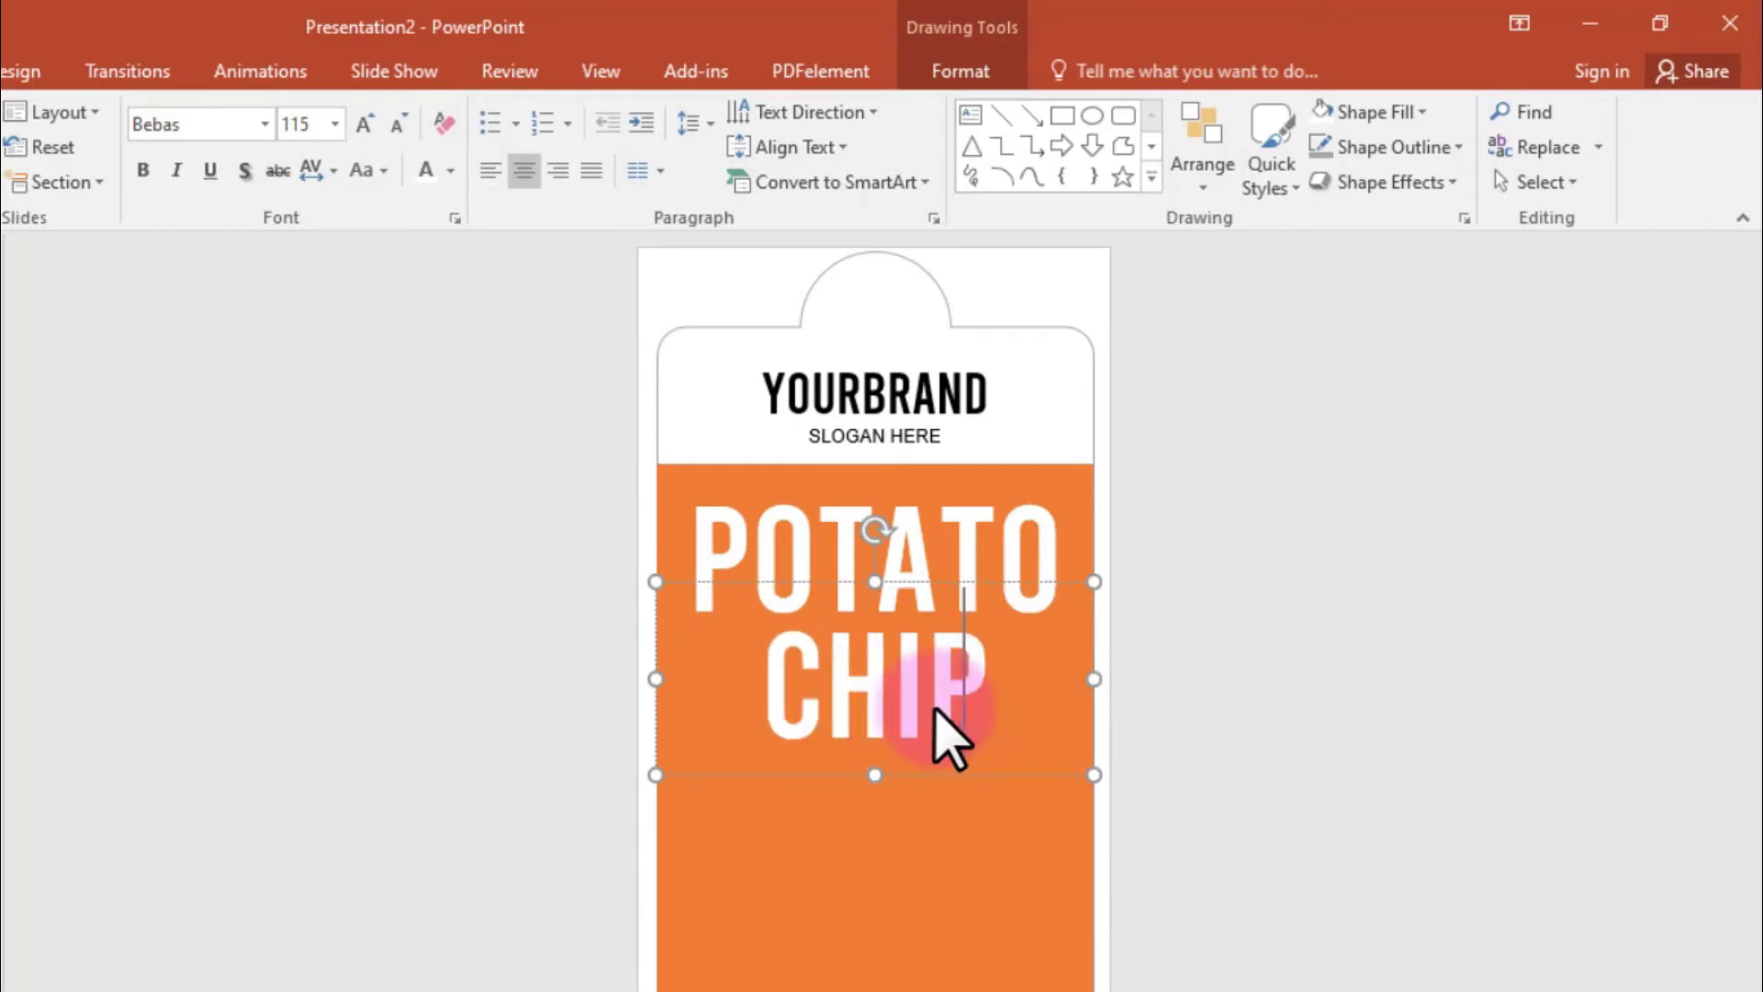
text(S)
click(927, 583)
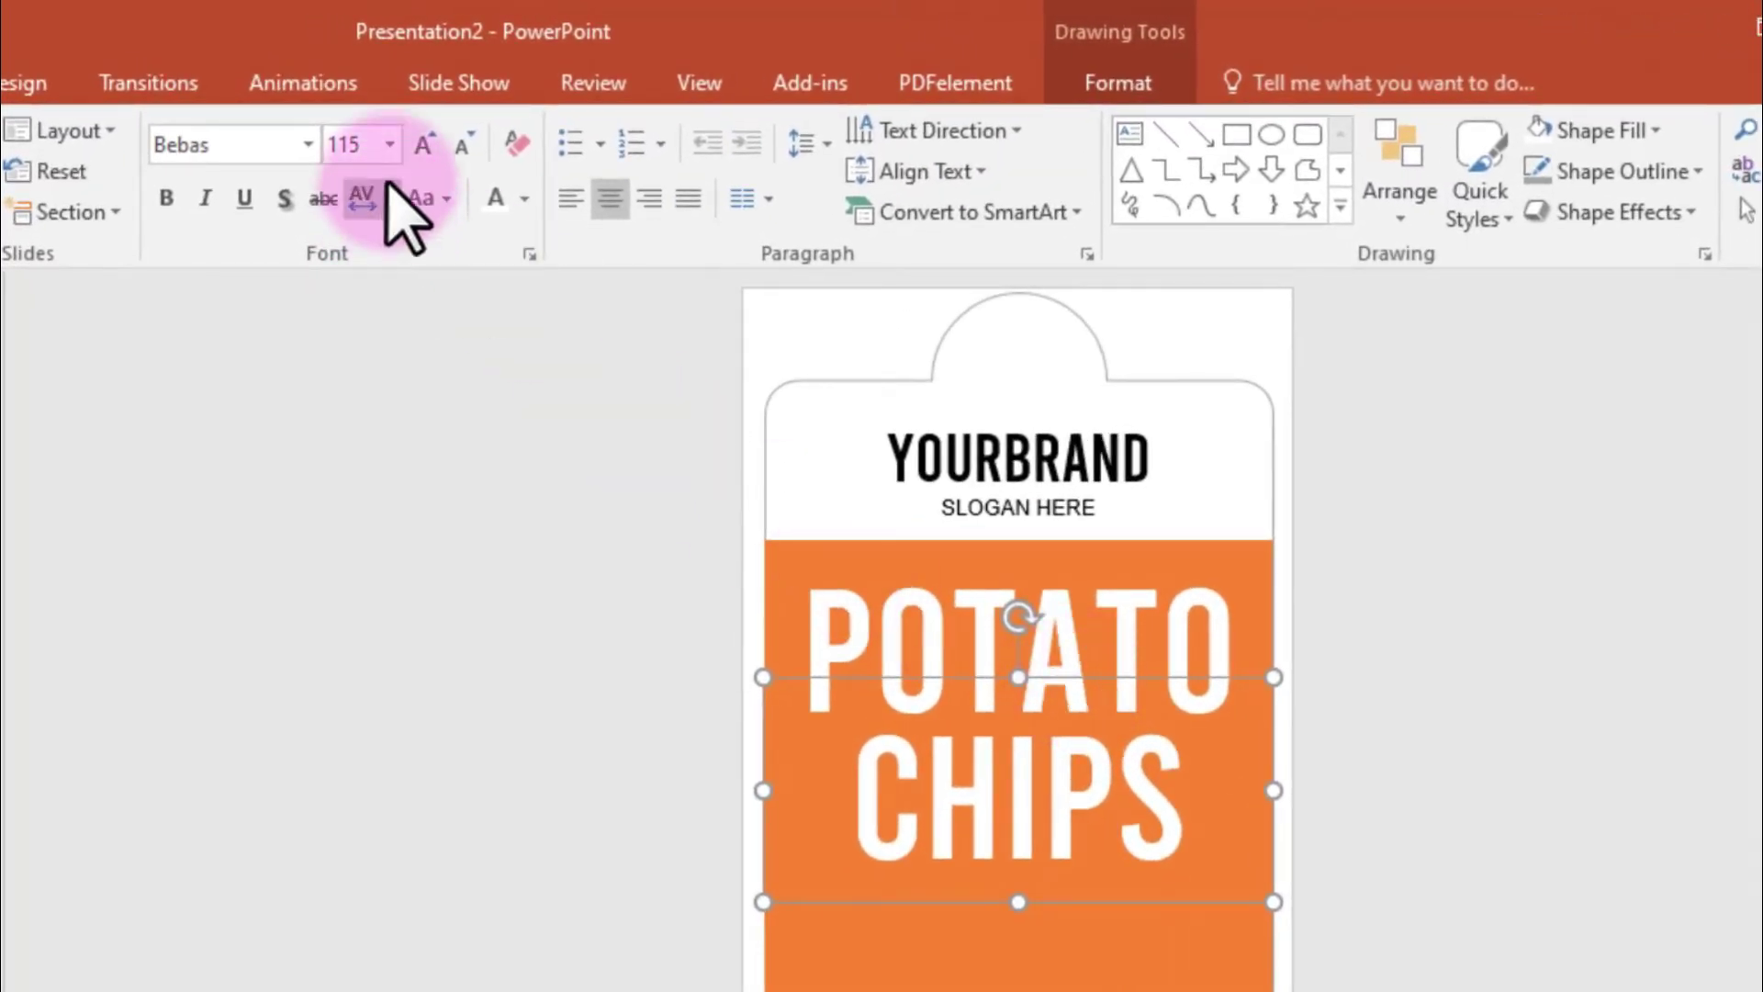
click(356, 145)
click(365, 200)
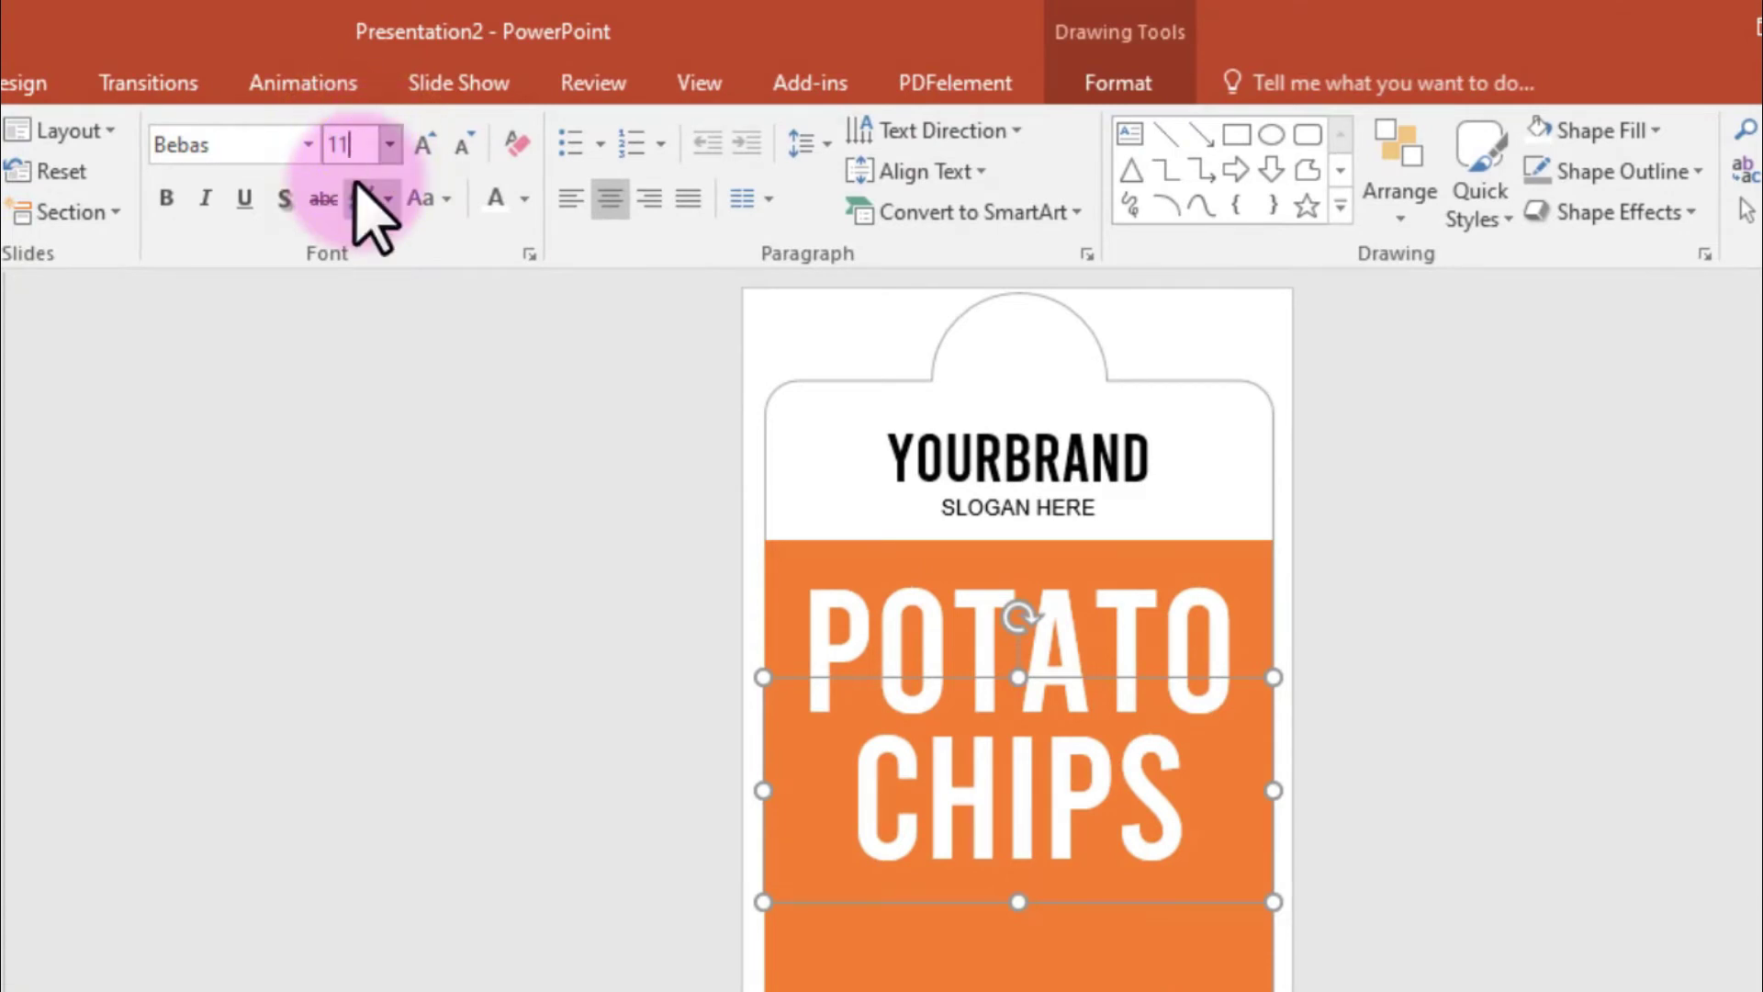
text(148)
key(Return)
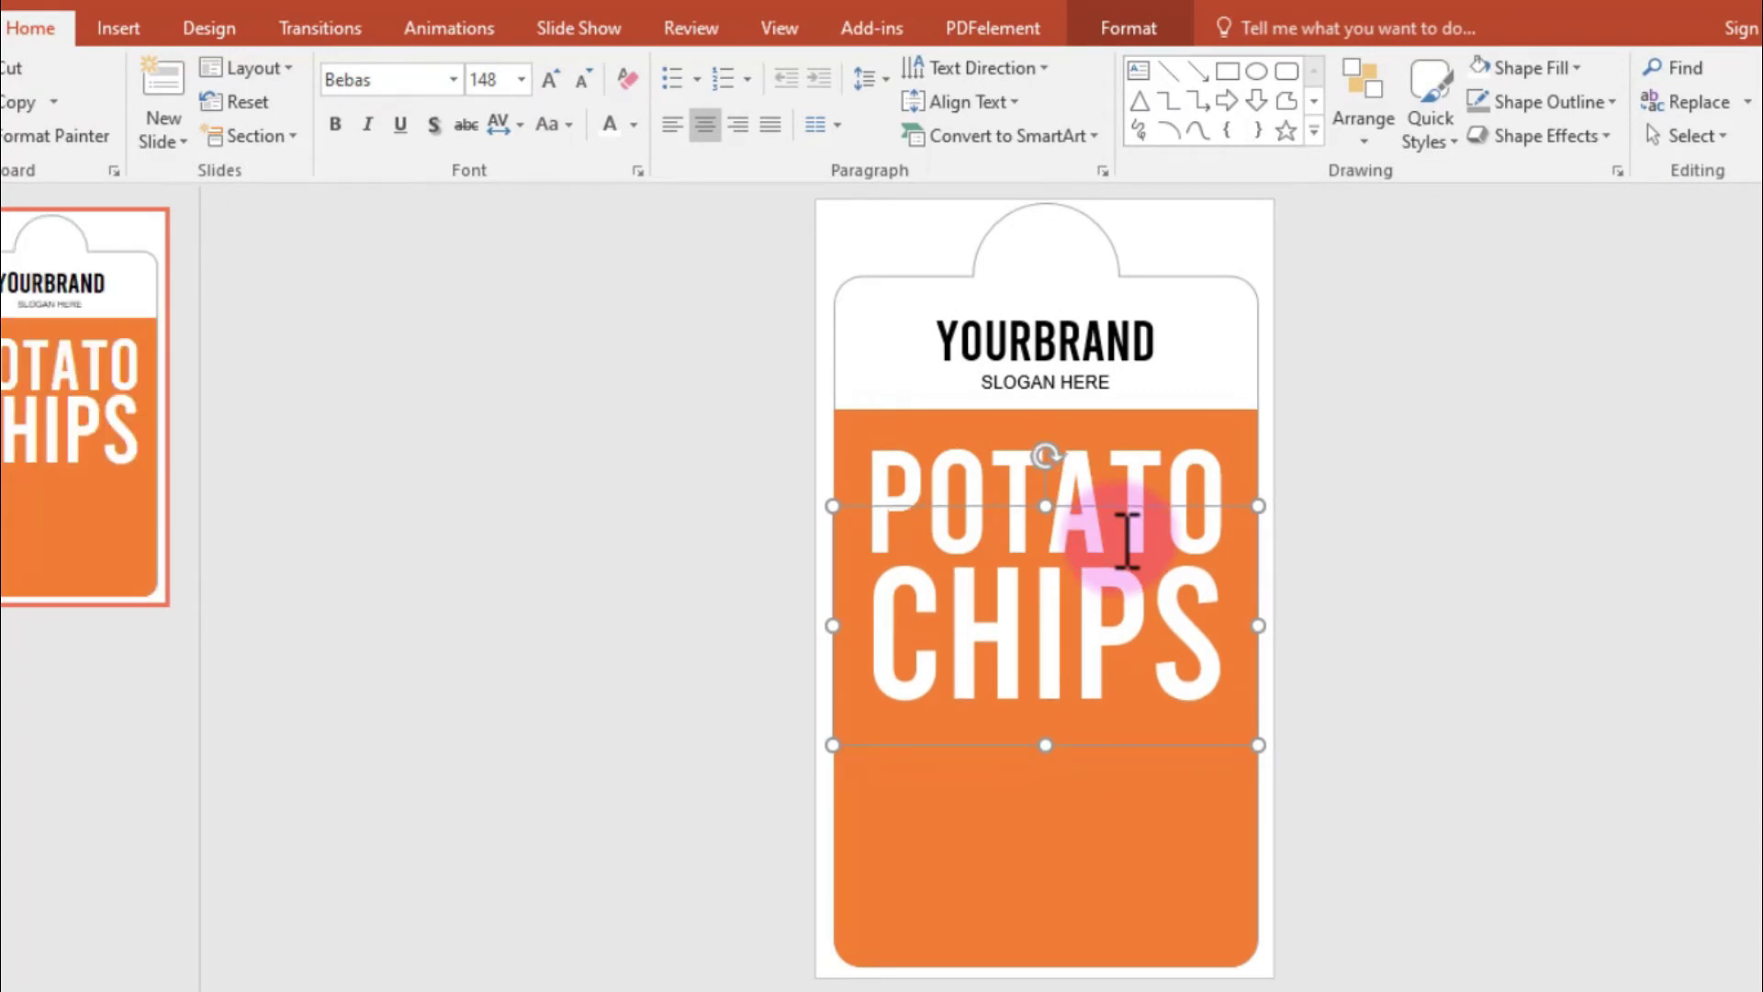
- Copy the CHIPS box further down and replace its text with the Original line
drag(1141, 755, 1138, 919)
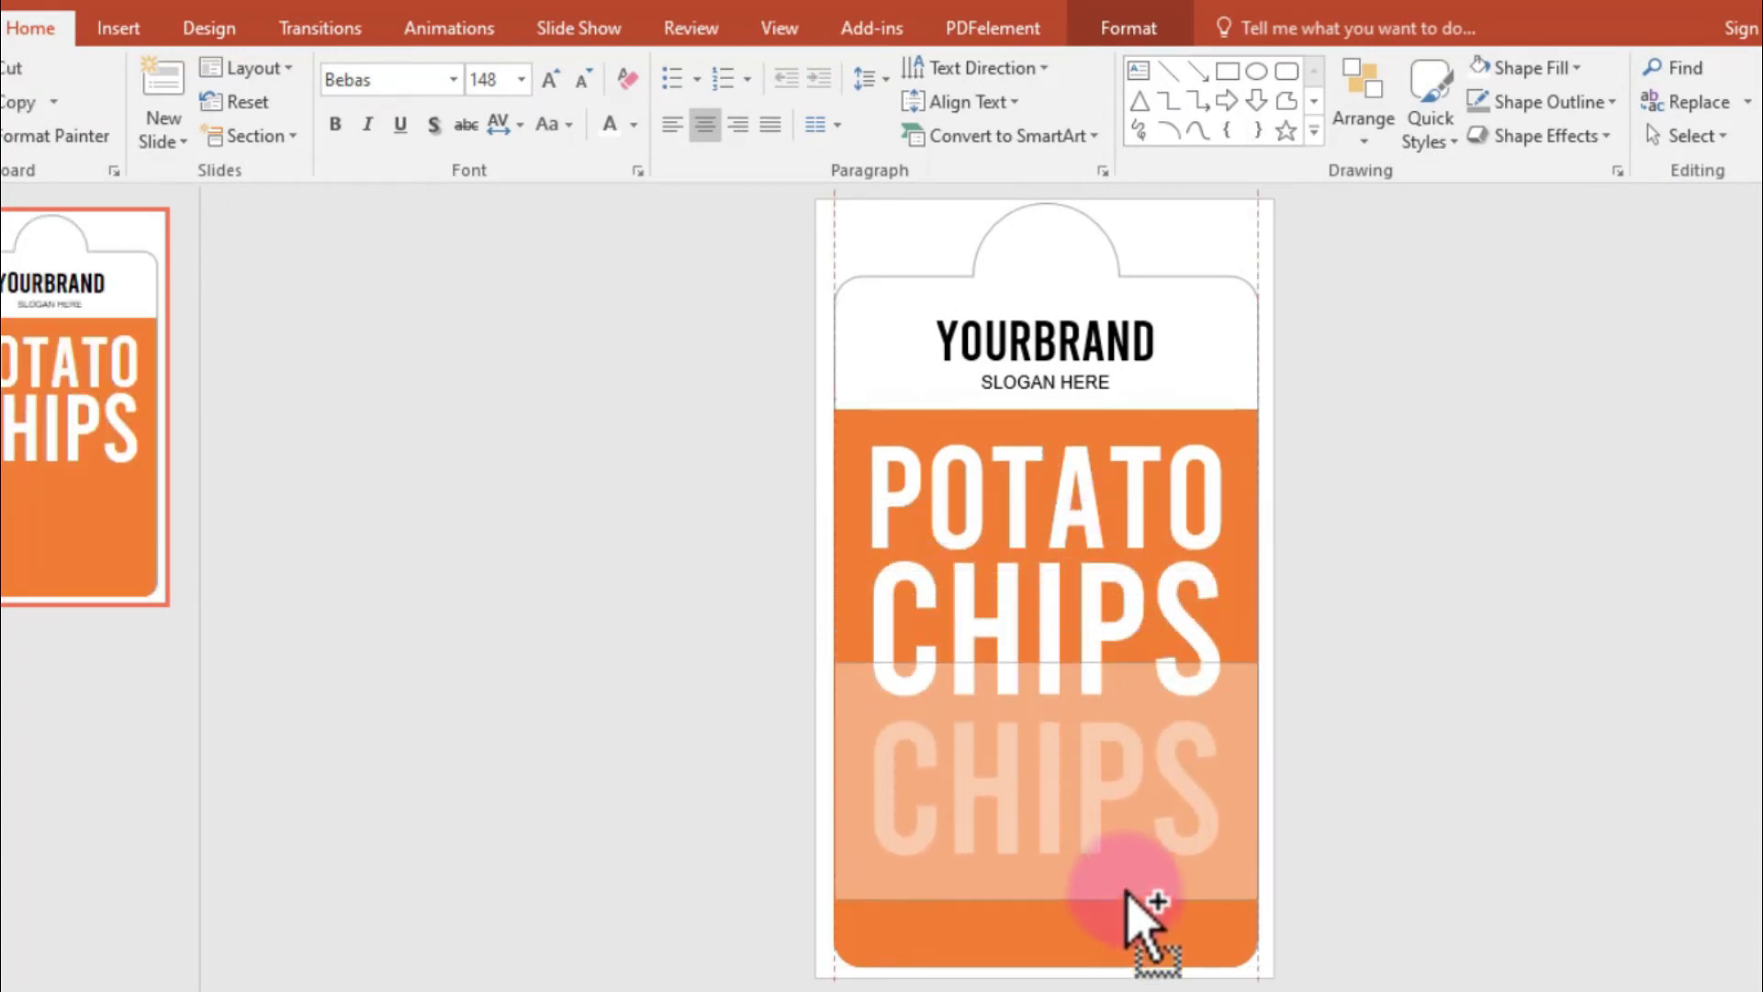
double_click(1088, 787)
key(BackSpace)
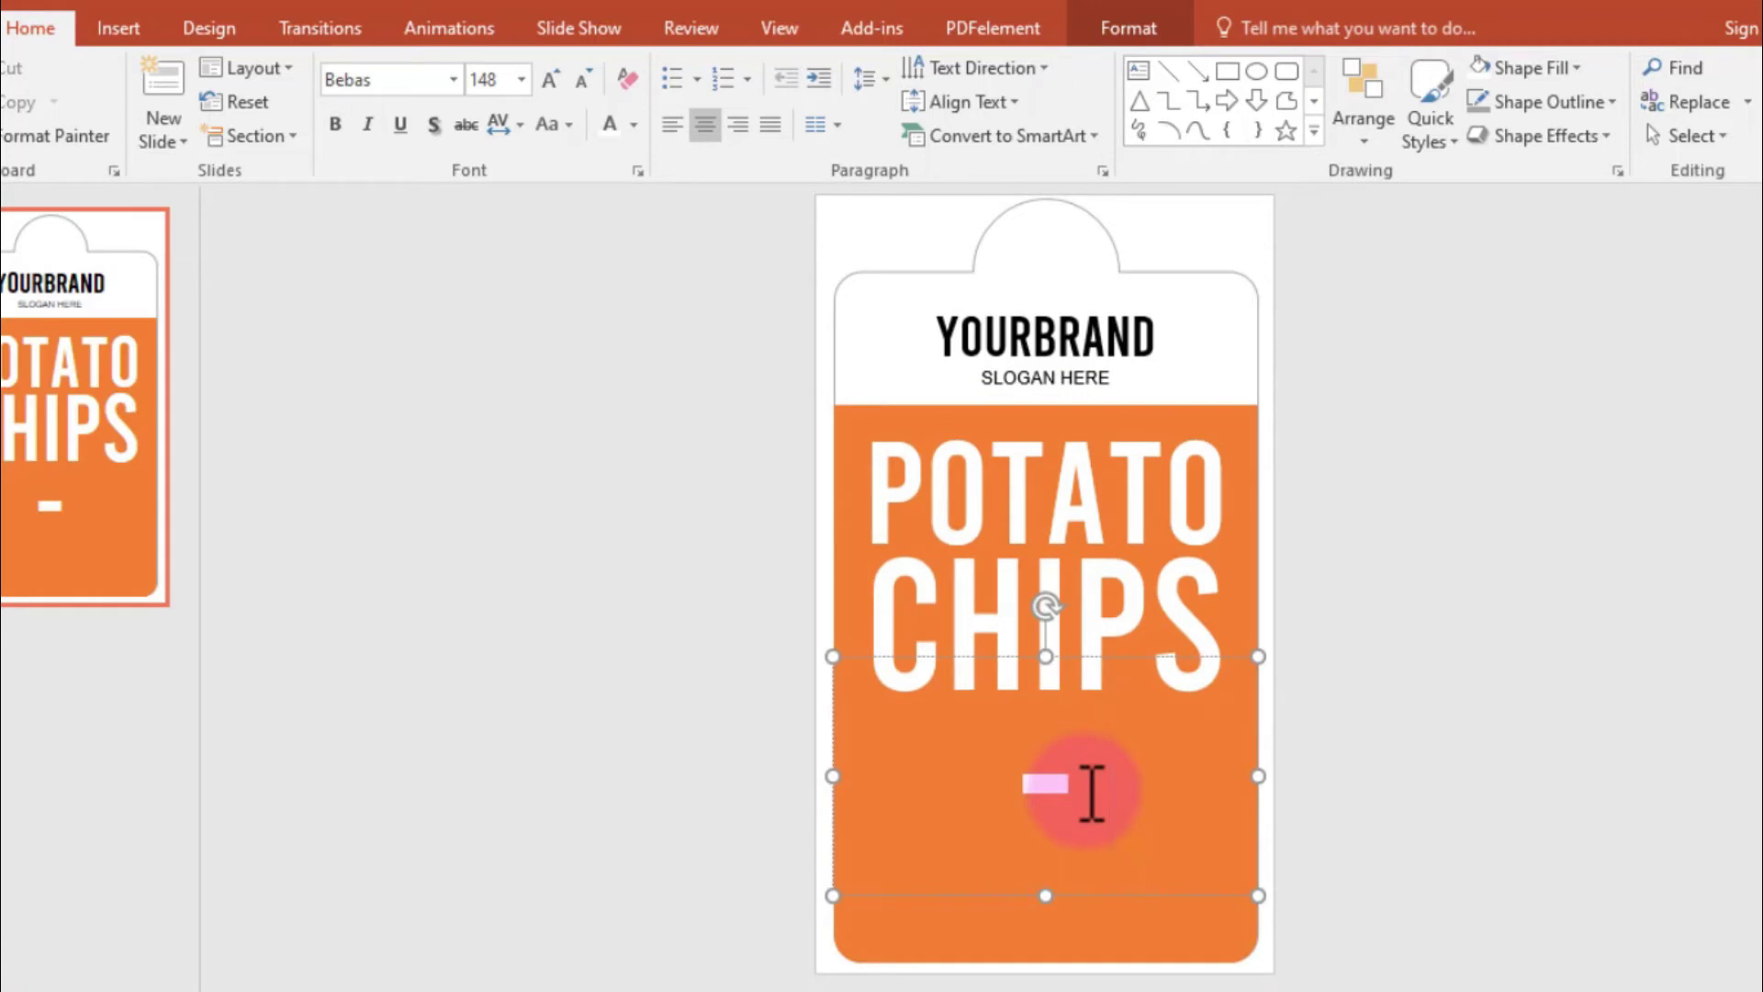
text(ORIGINAL)
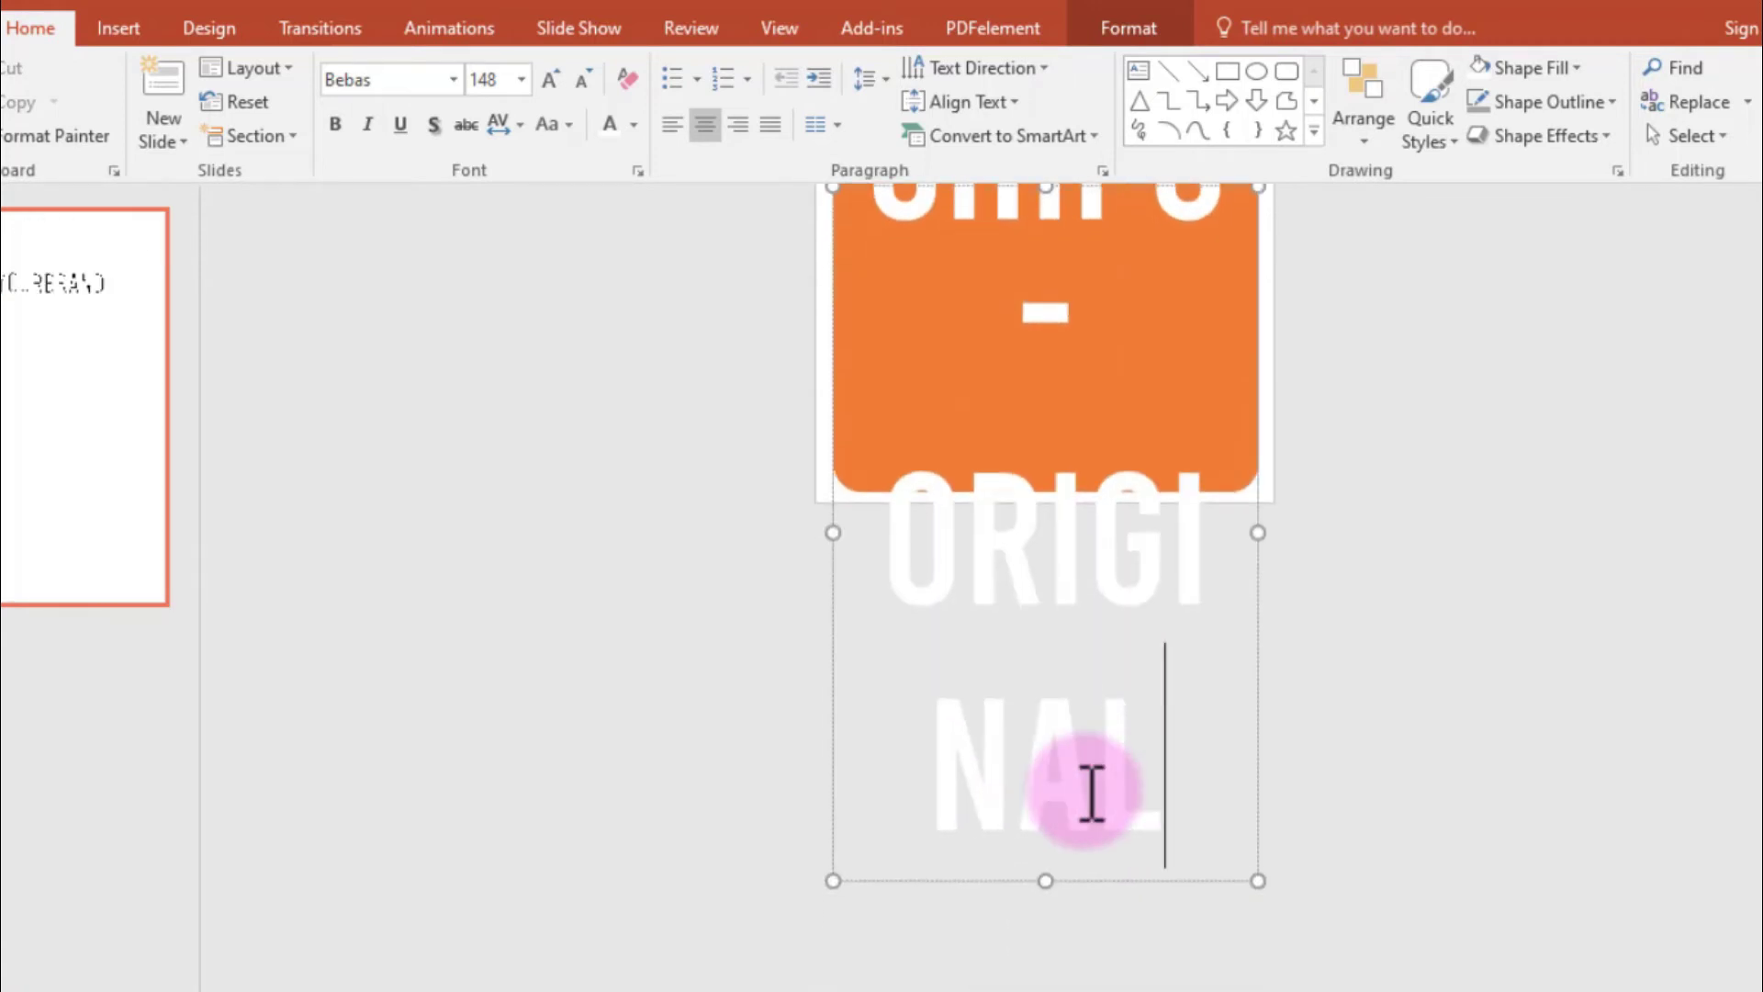
text( -)
- Set the Original line in a script font at size 80 and place it beneath CHIPS
scroll(1090, 808, up, 1)
scroll(1065, 643, up, 3)
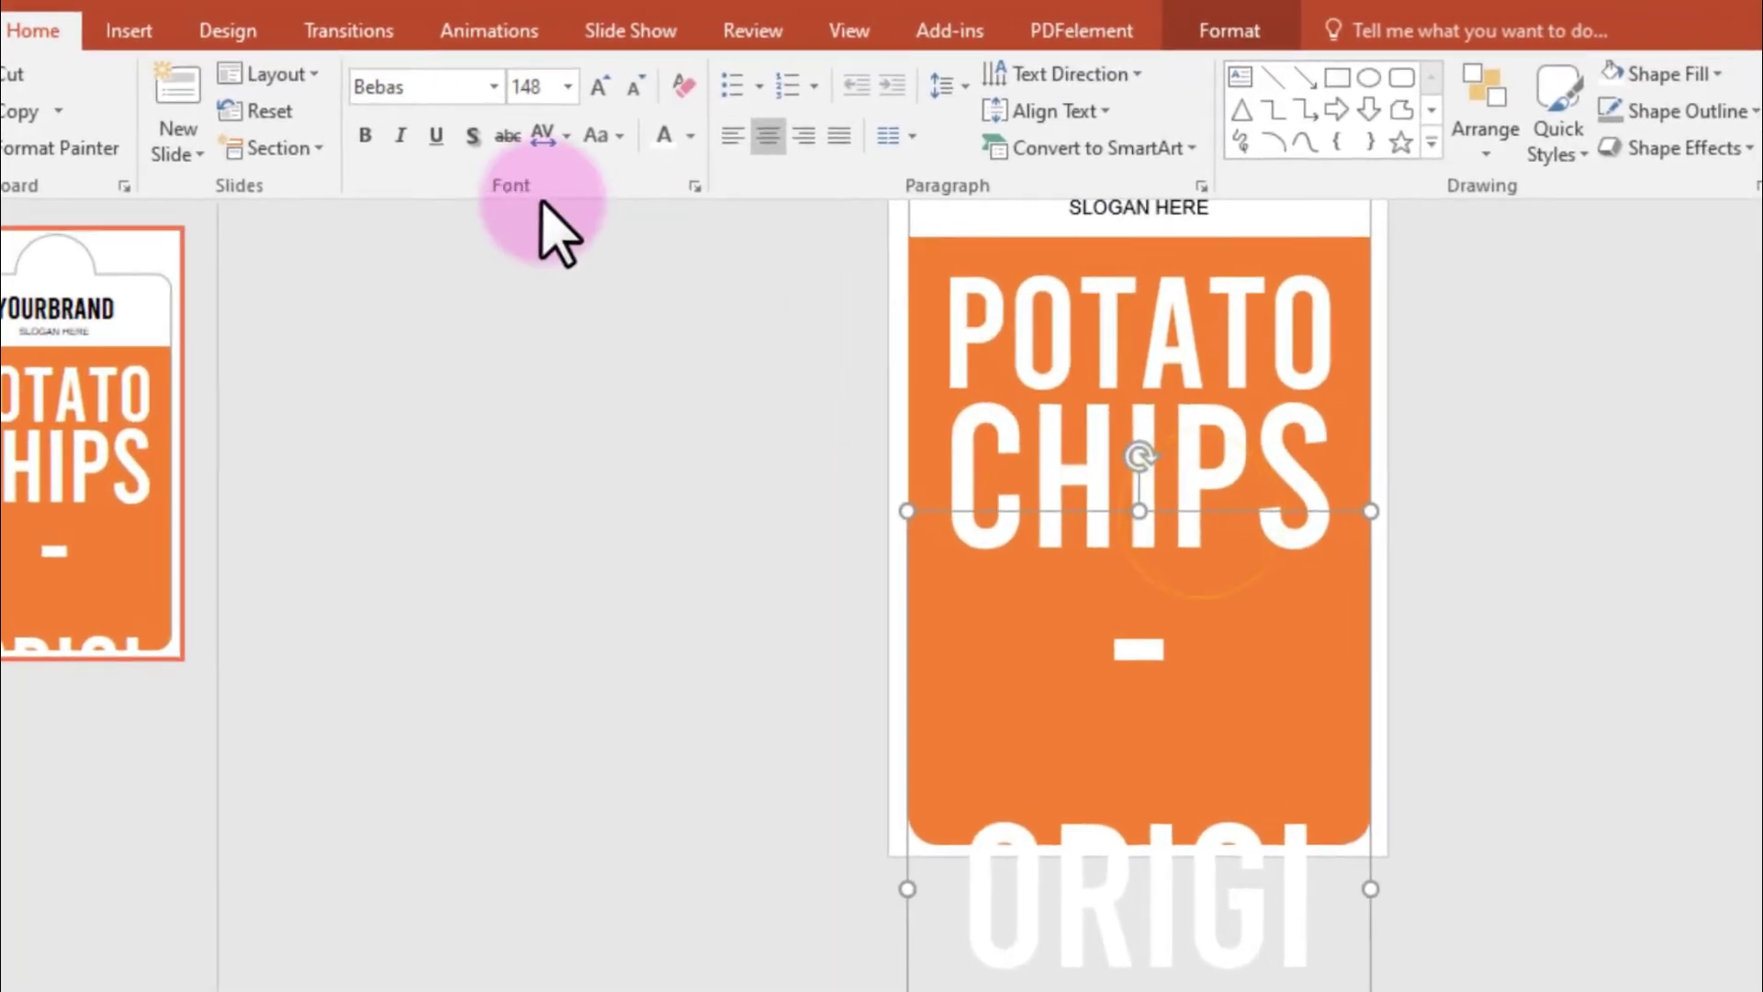
click(491, 87)
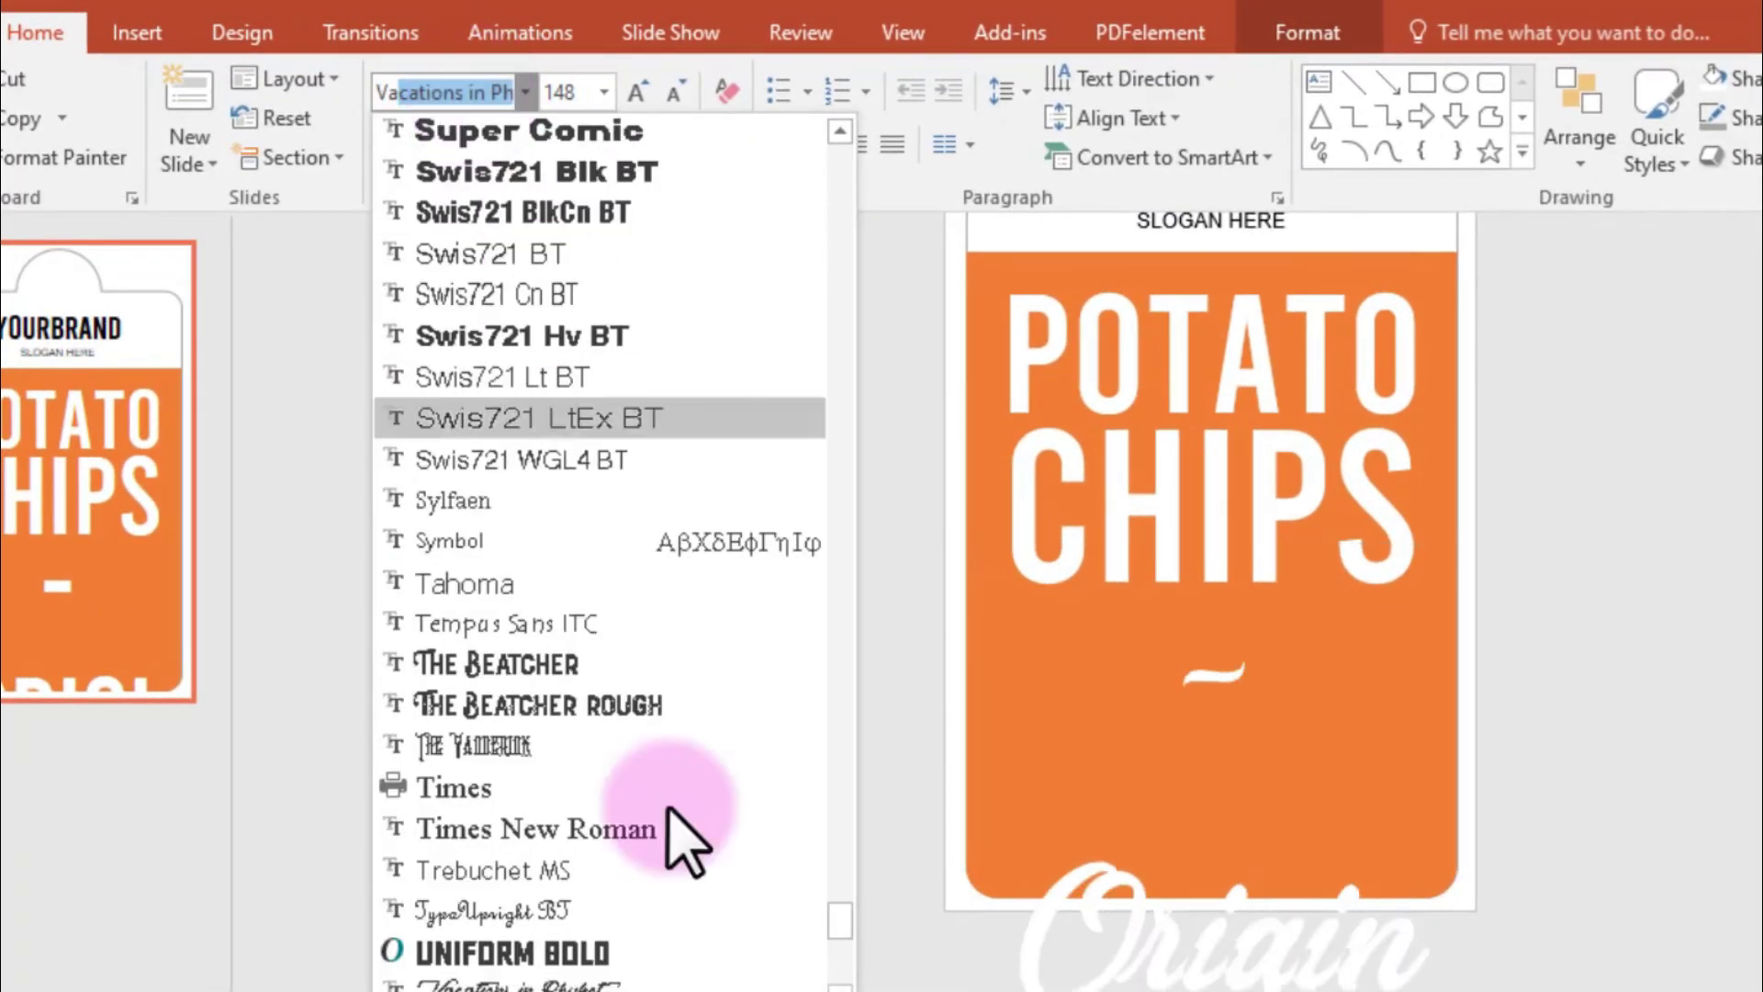
click(668, 968)
click(585, 91)
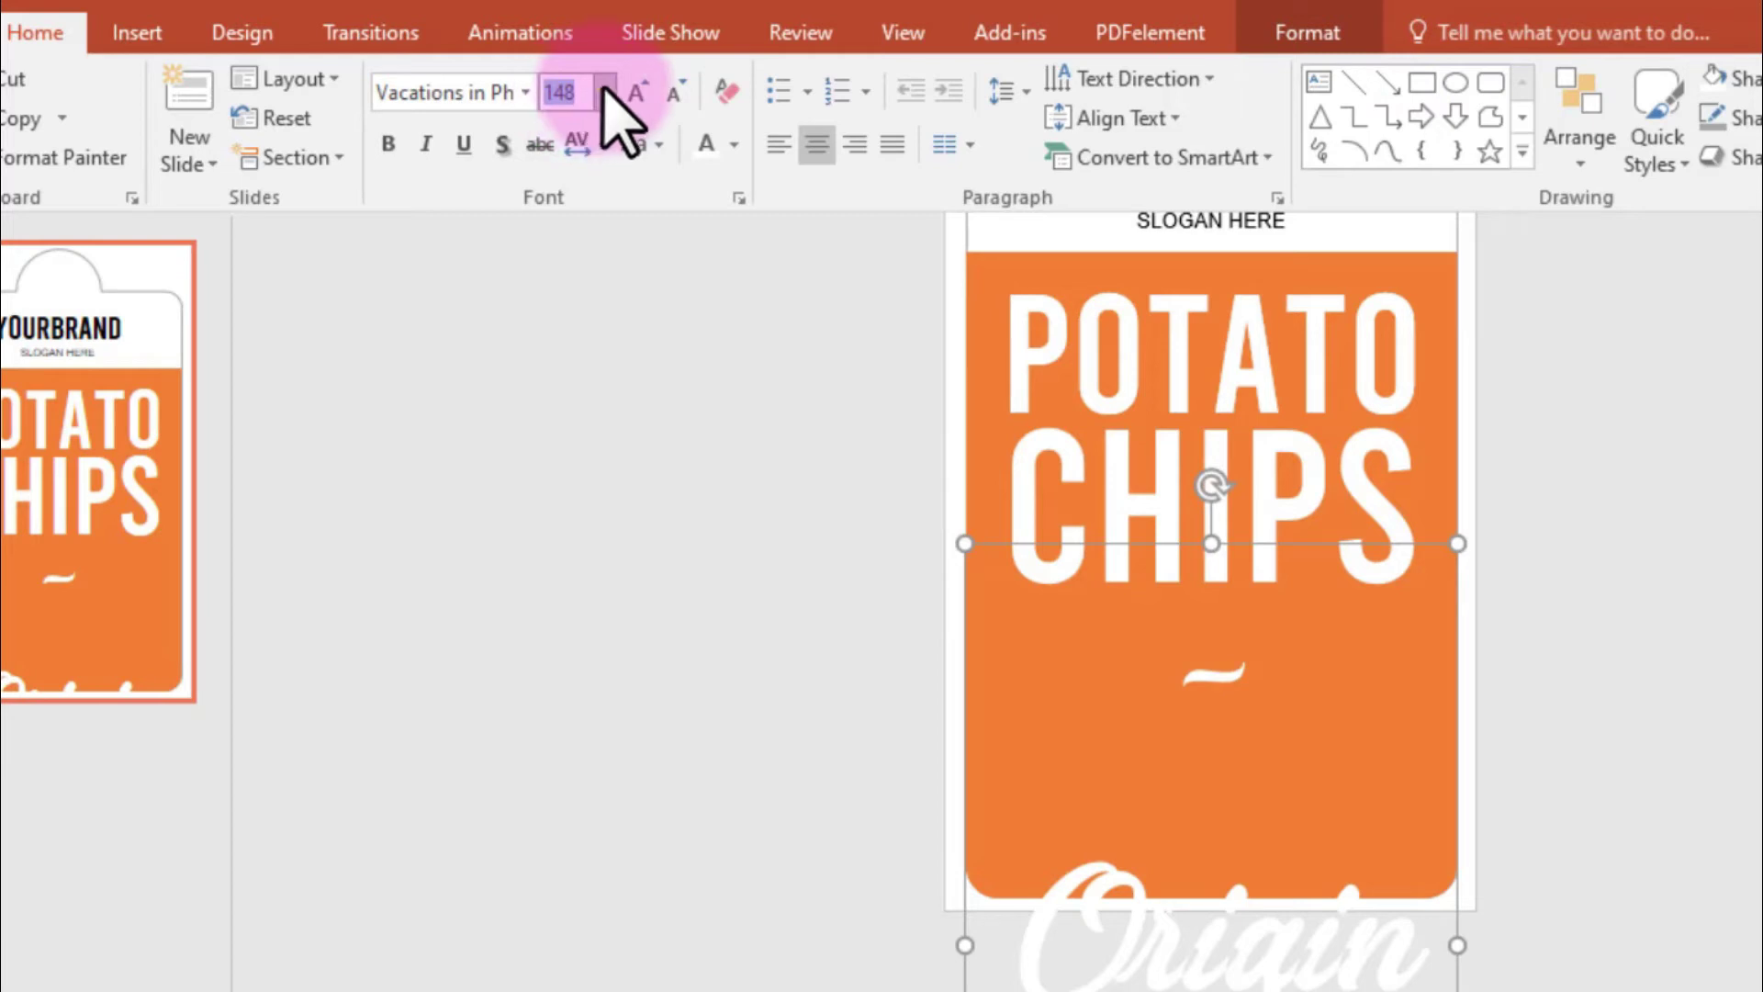
click(605, 92)
click(555, 806)
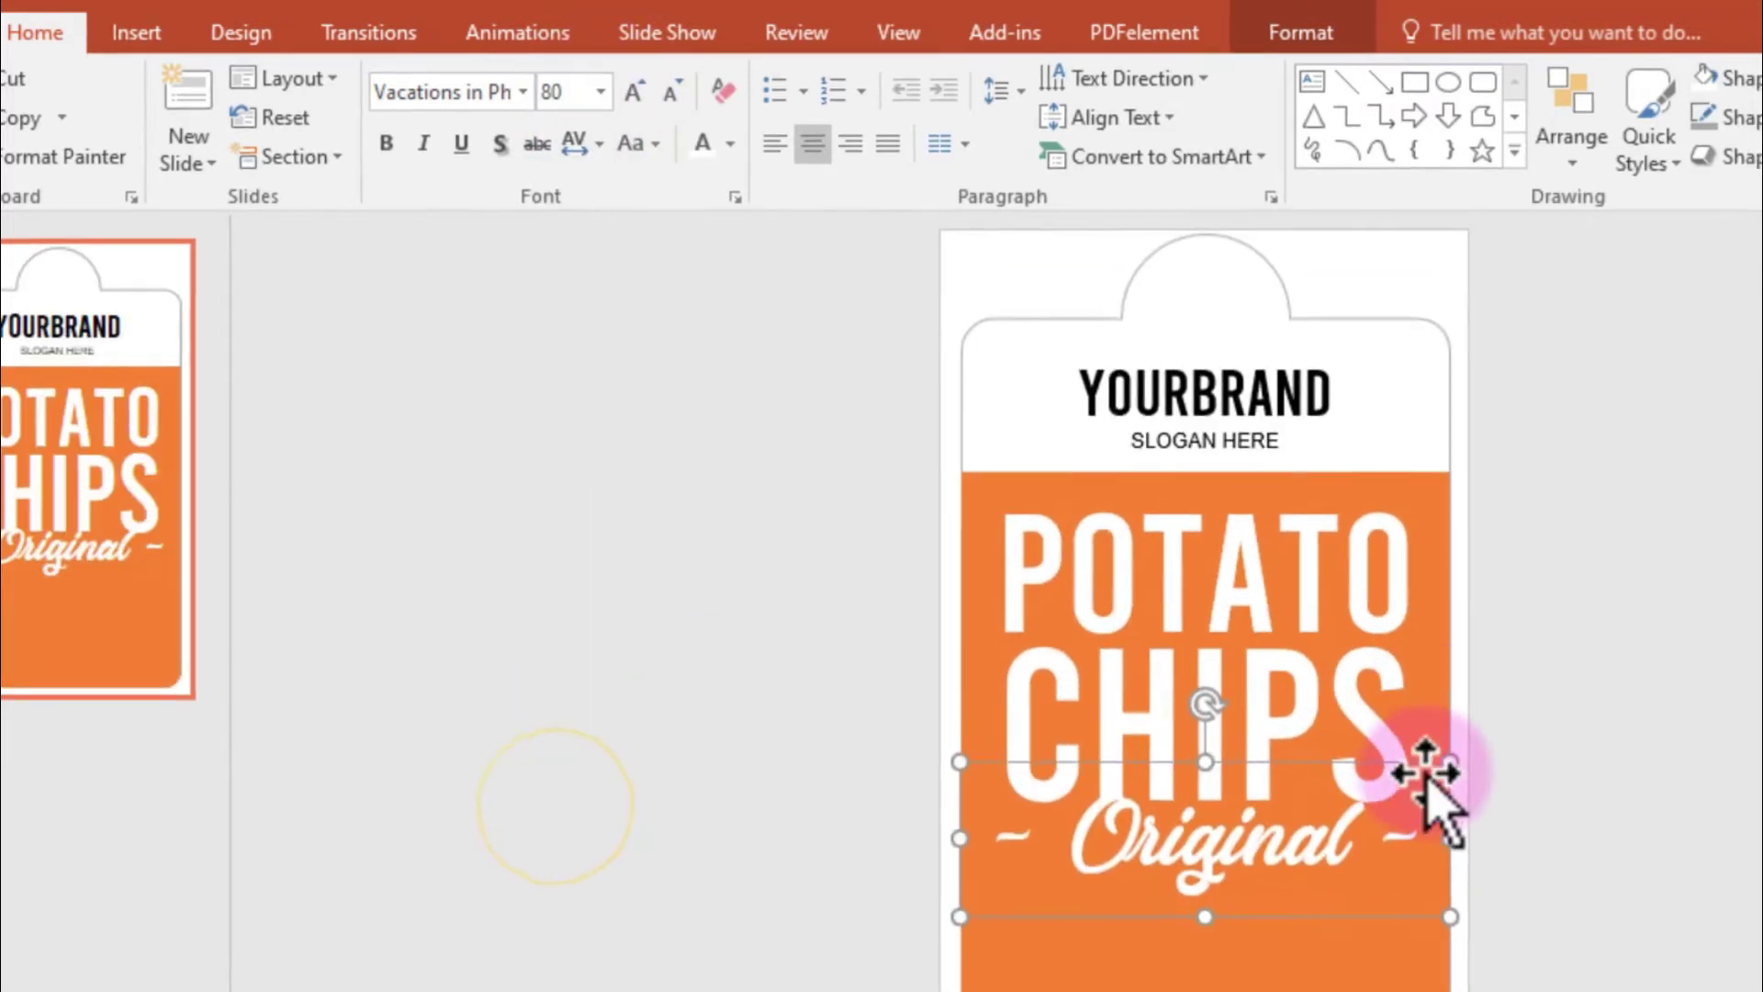
drag(1425, 776, 1425, 839)
click(781, 704)
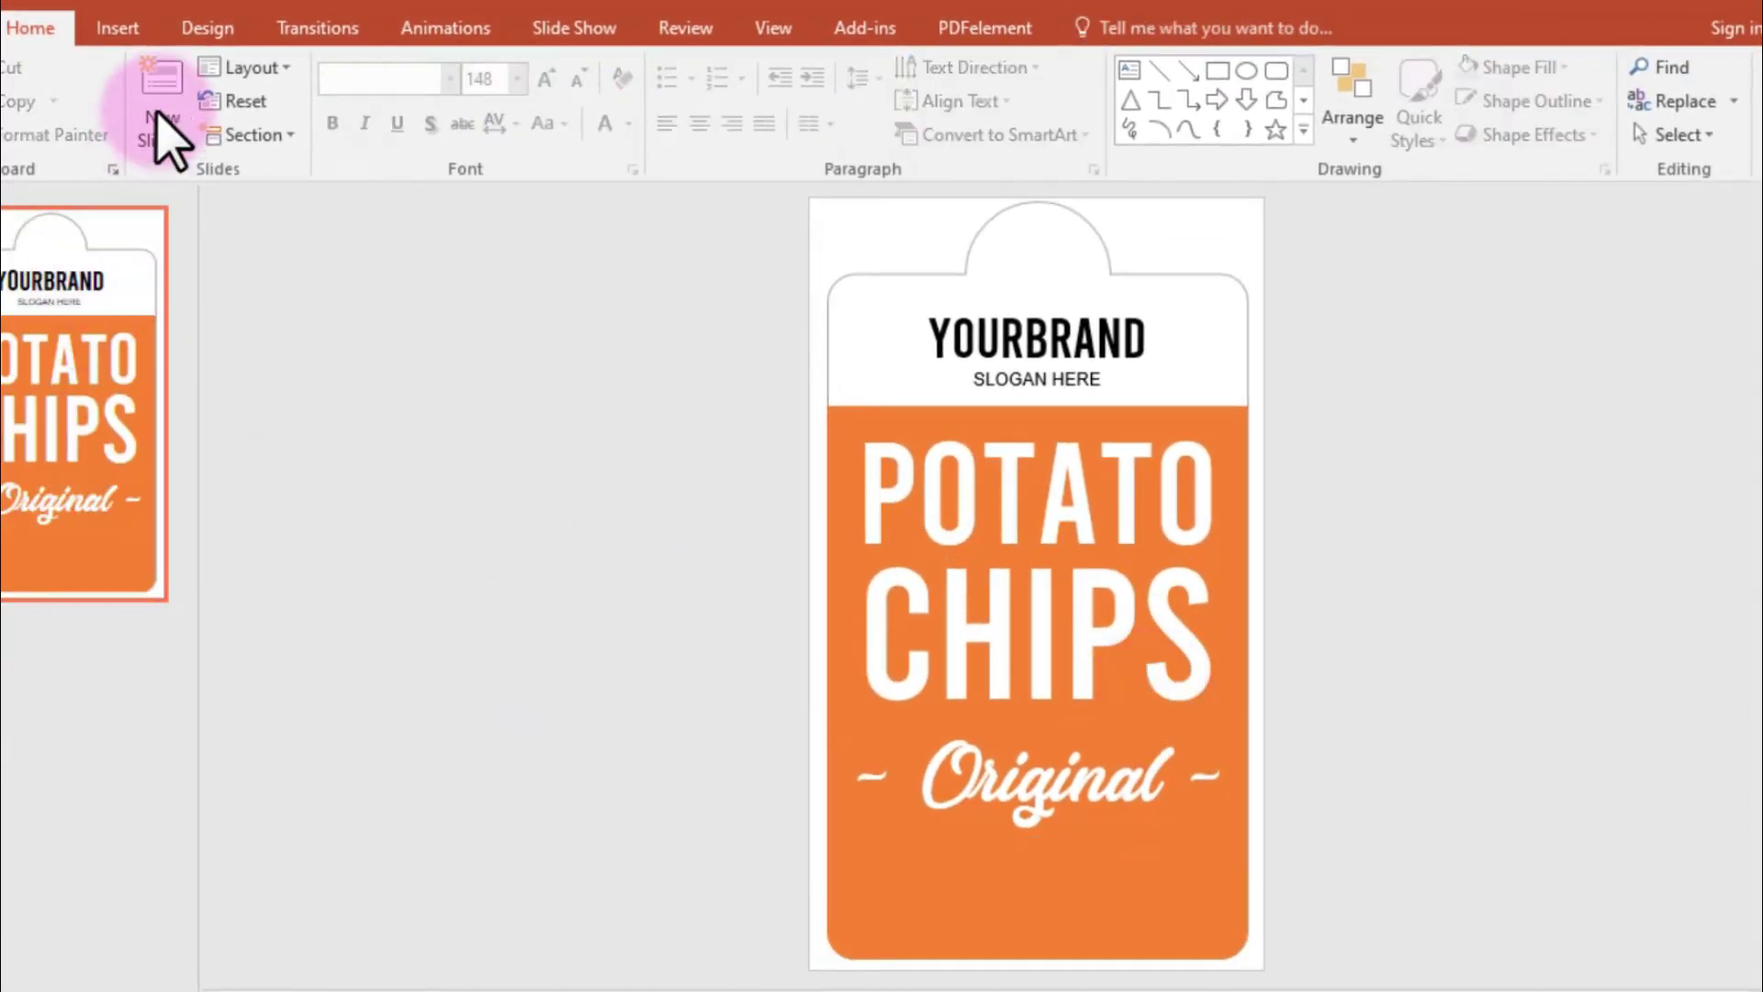
- Add a text box below Original with the social handle and page name on two lines
click(117, 28)
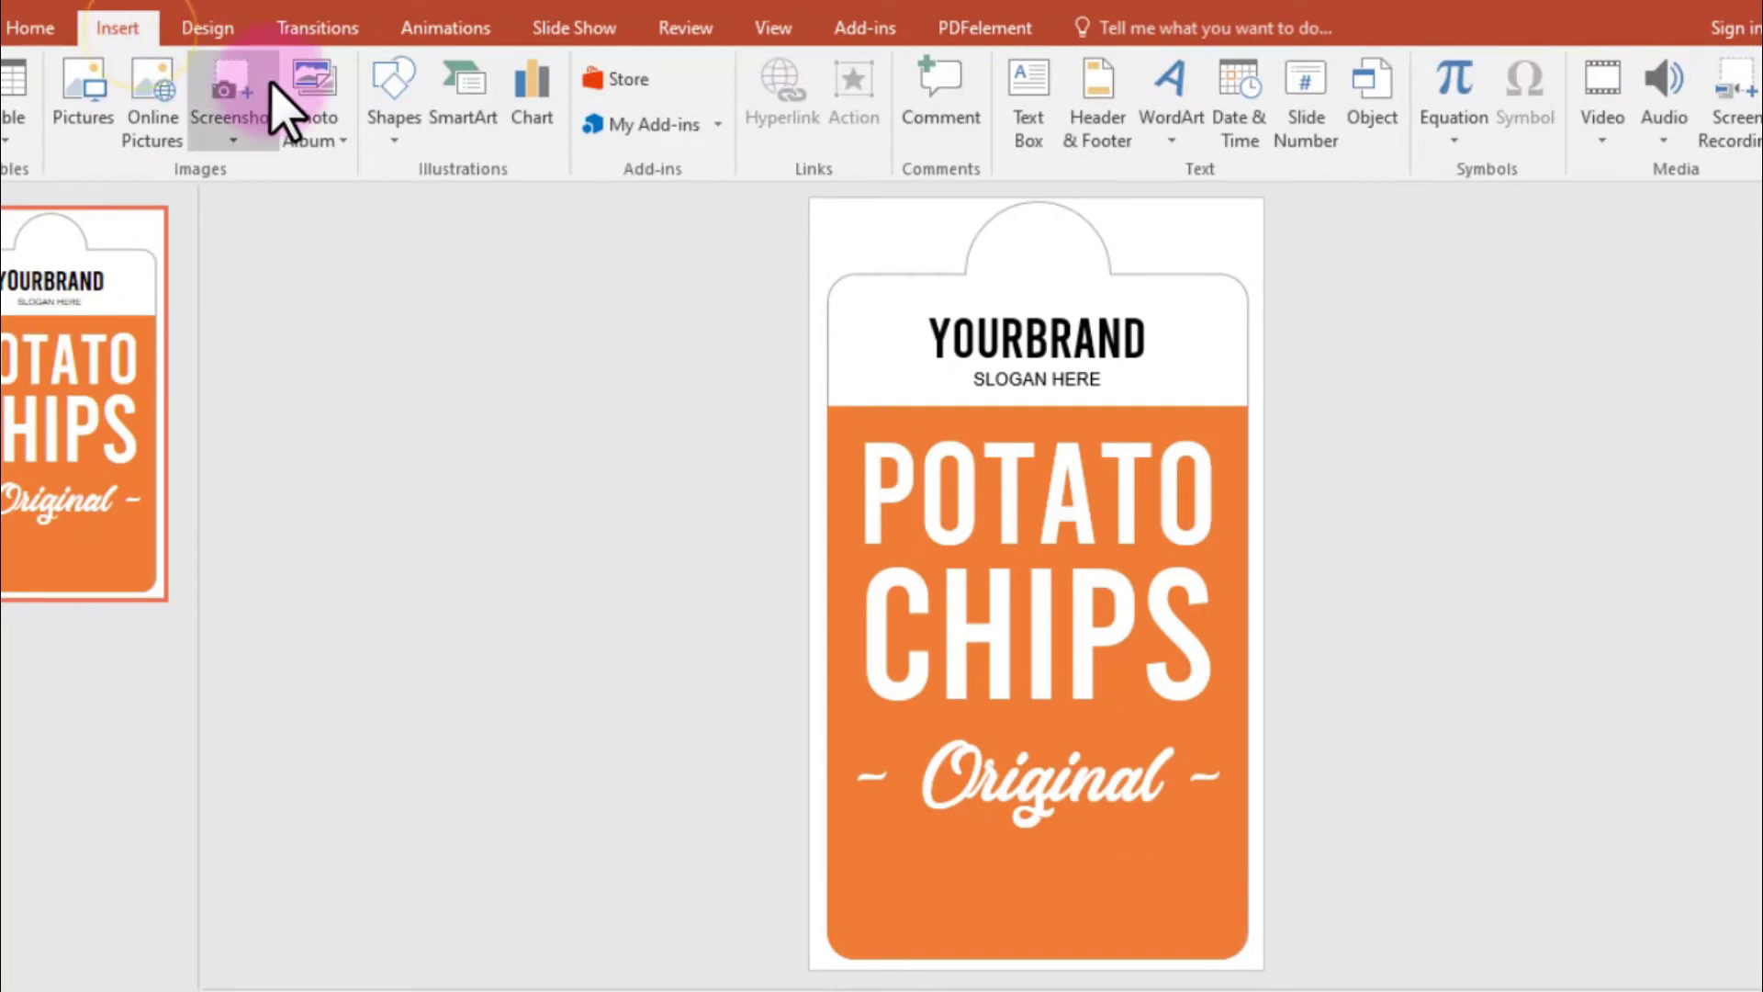
click(397, 137)
click(405, 196)
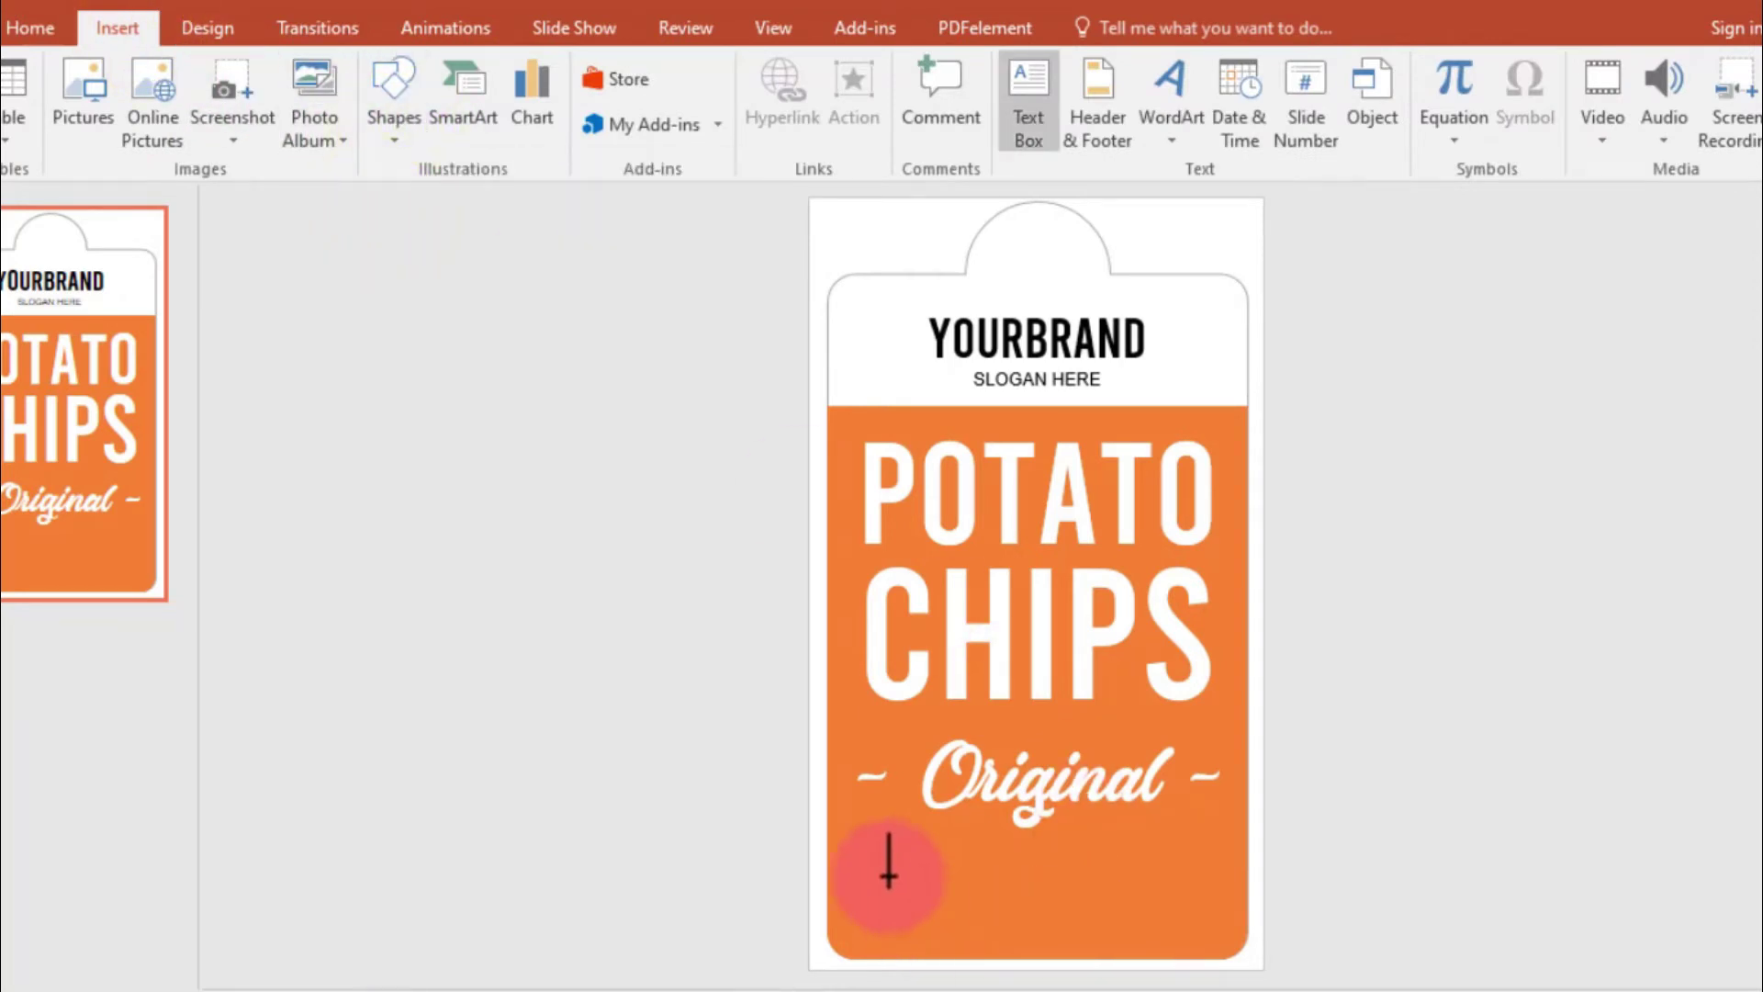
drag(888, 863, 1010, 931)
text(@b)
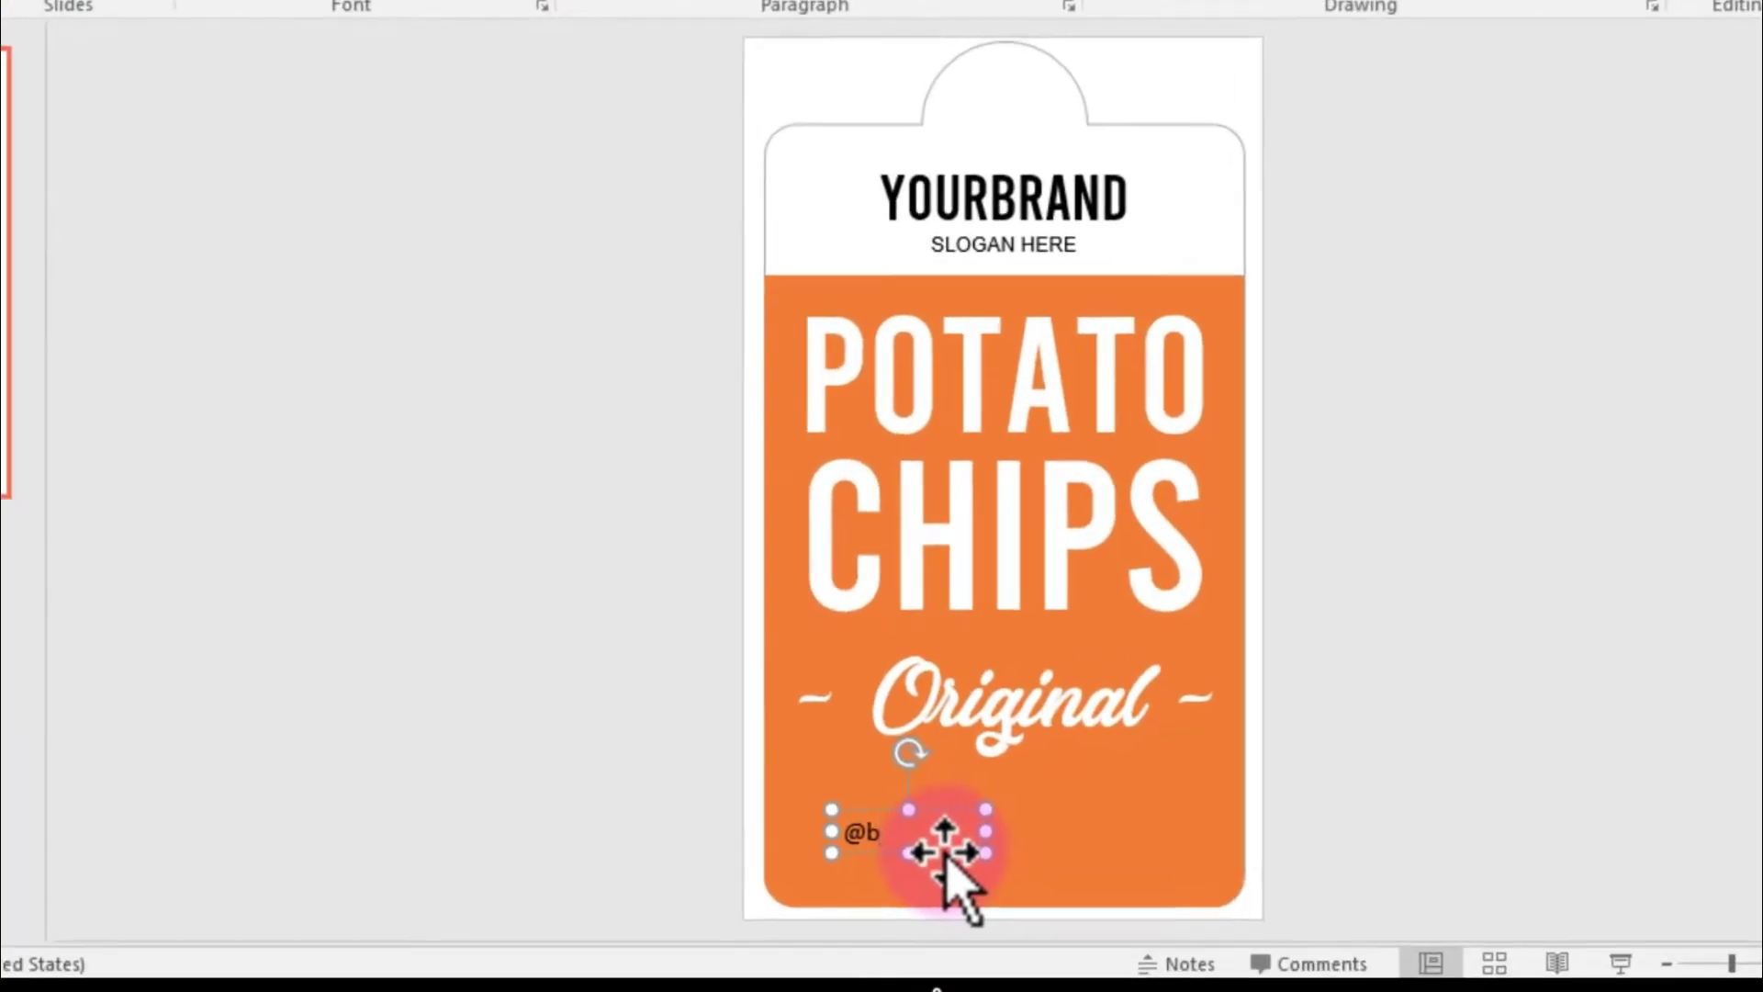
text(onigraphic)
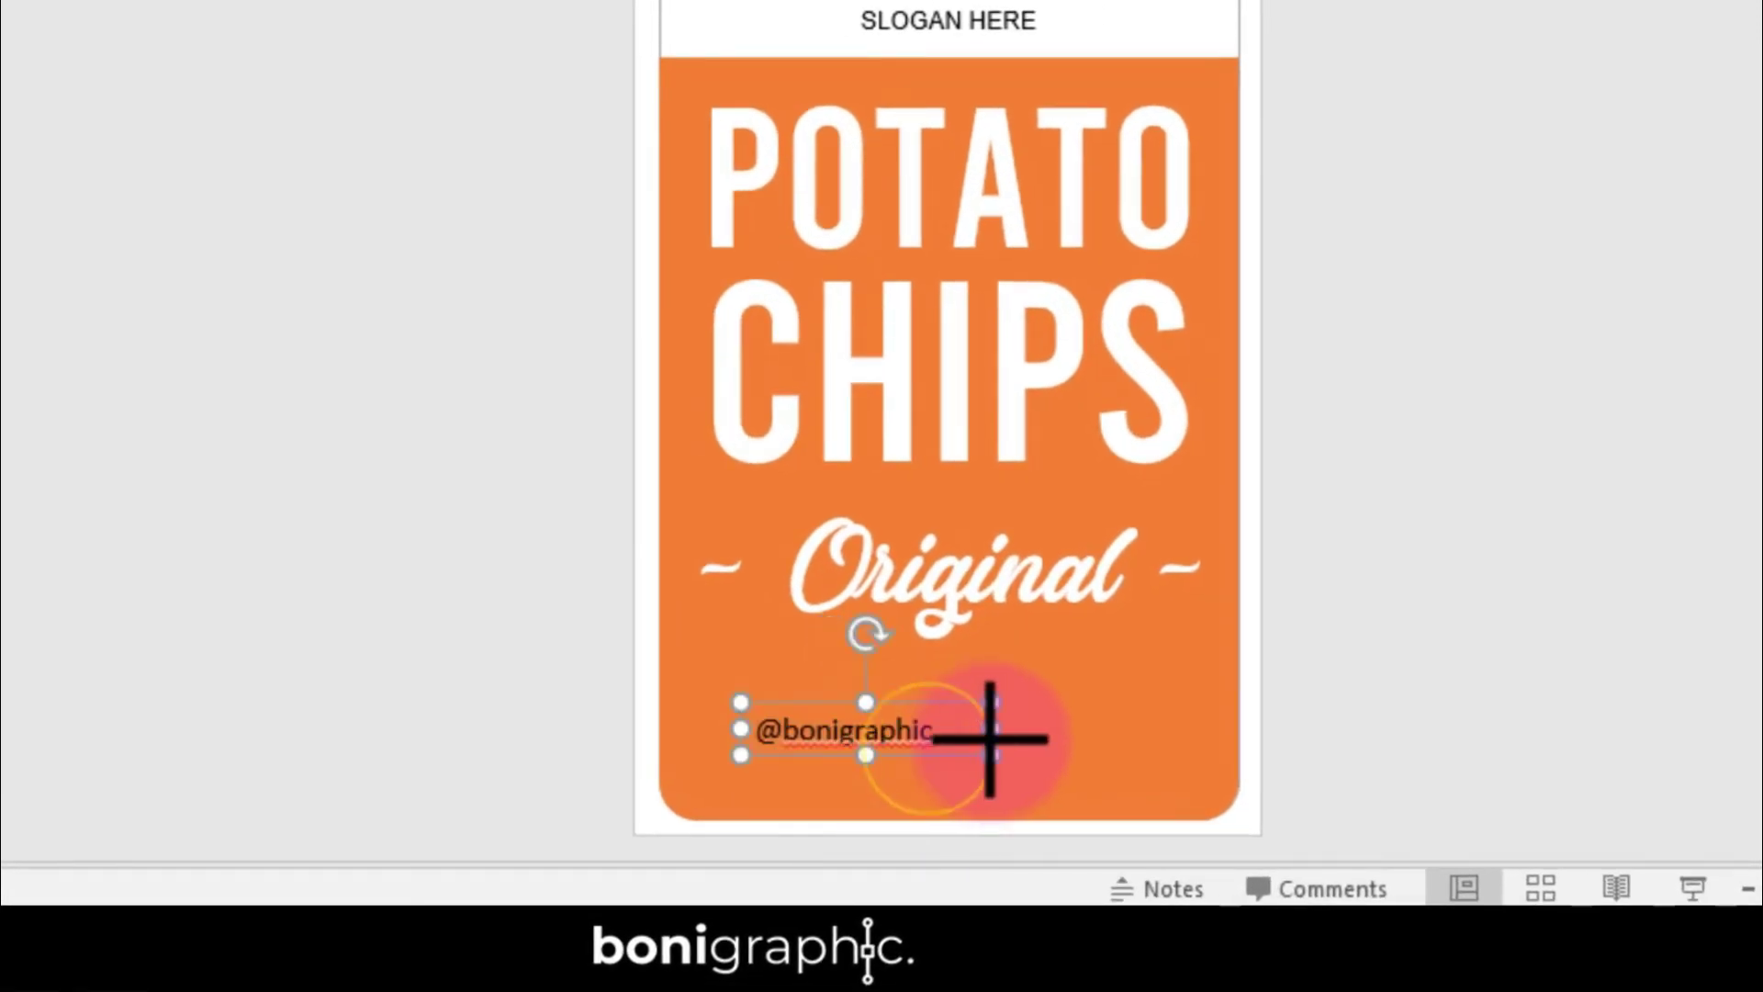
key(Return)
text(Boni Graphic)
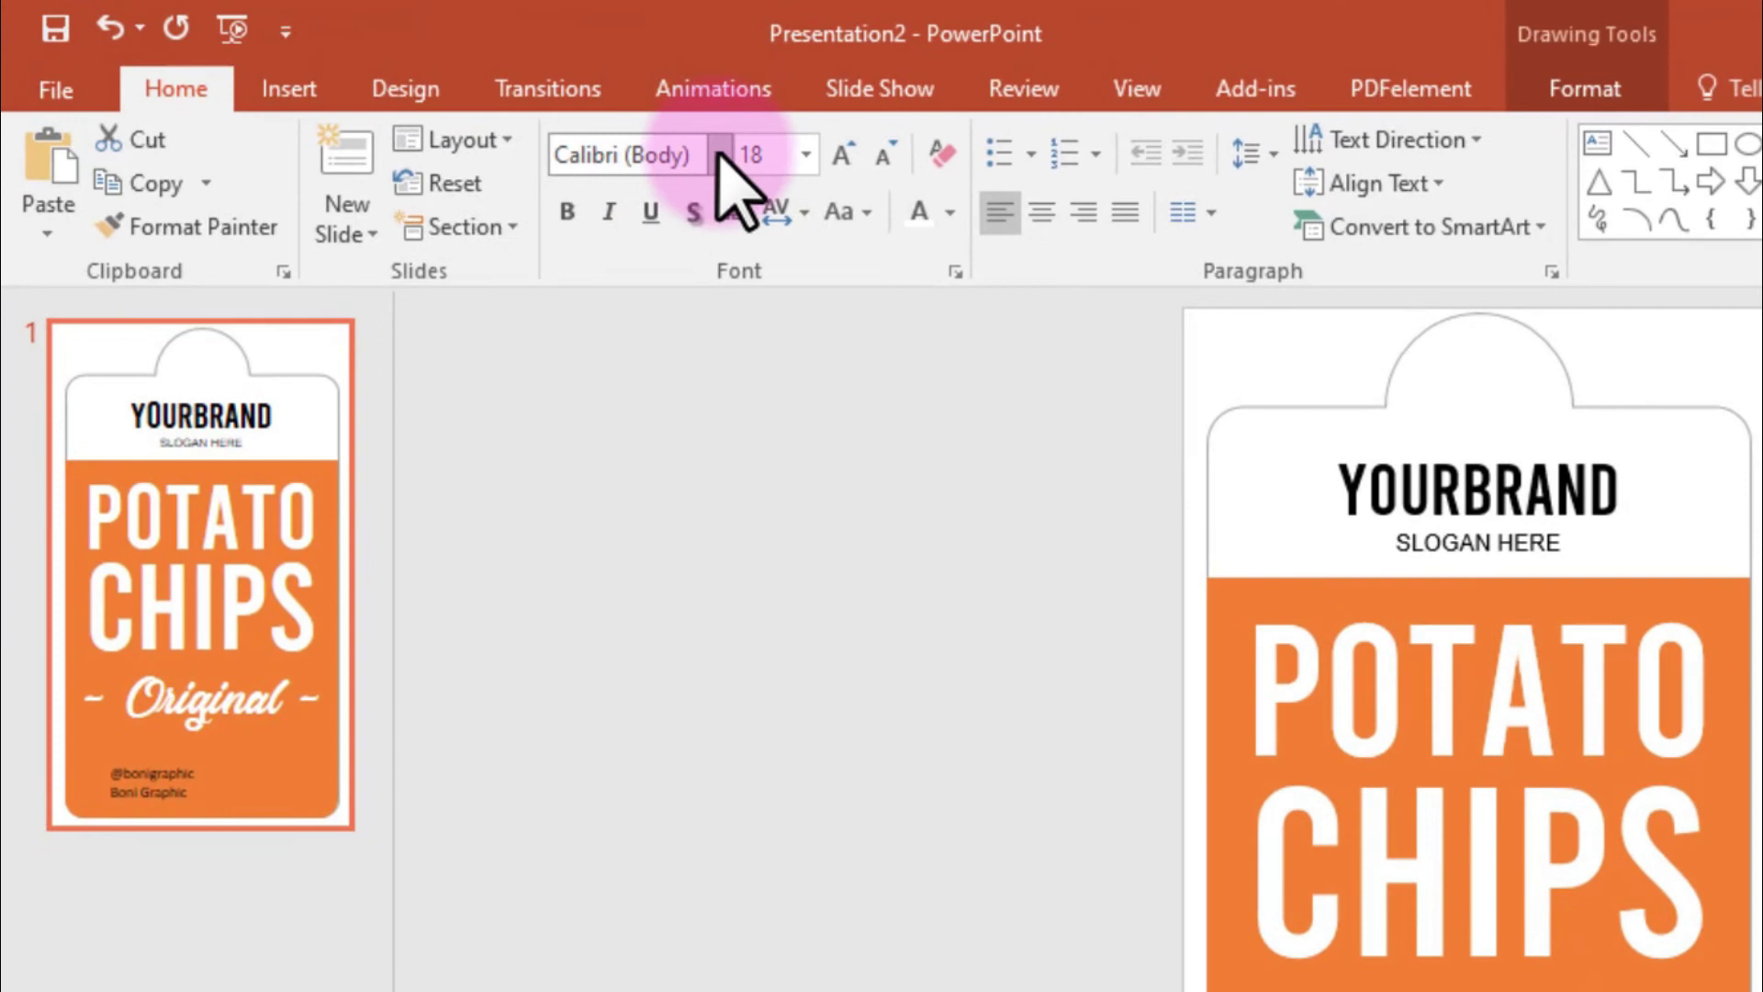
- Format the handle text as Arial 14 with 1.5 line spacing
click(719, 154)
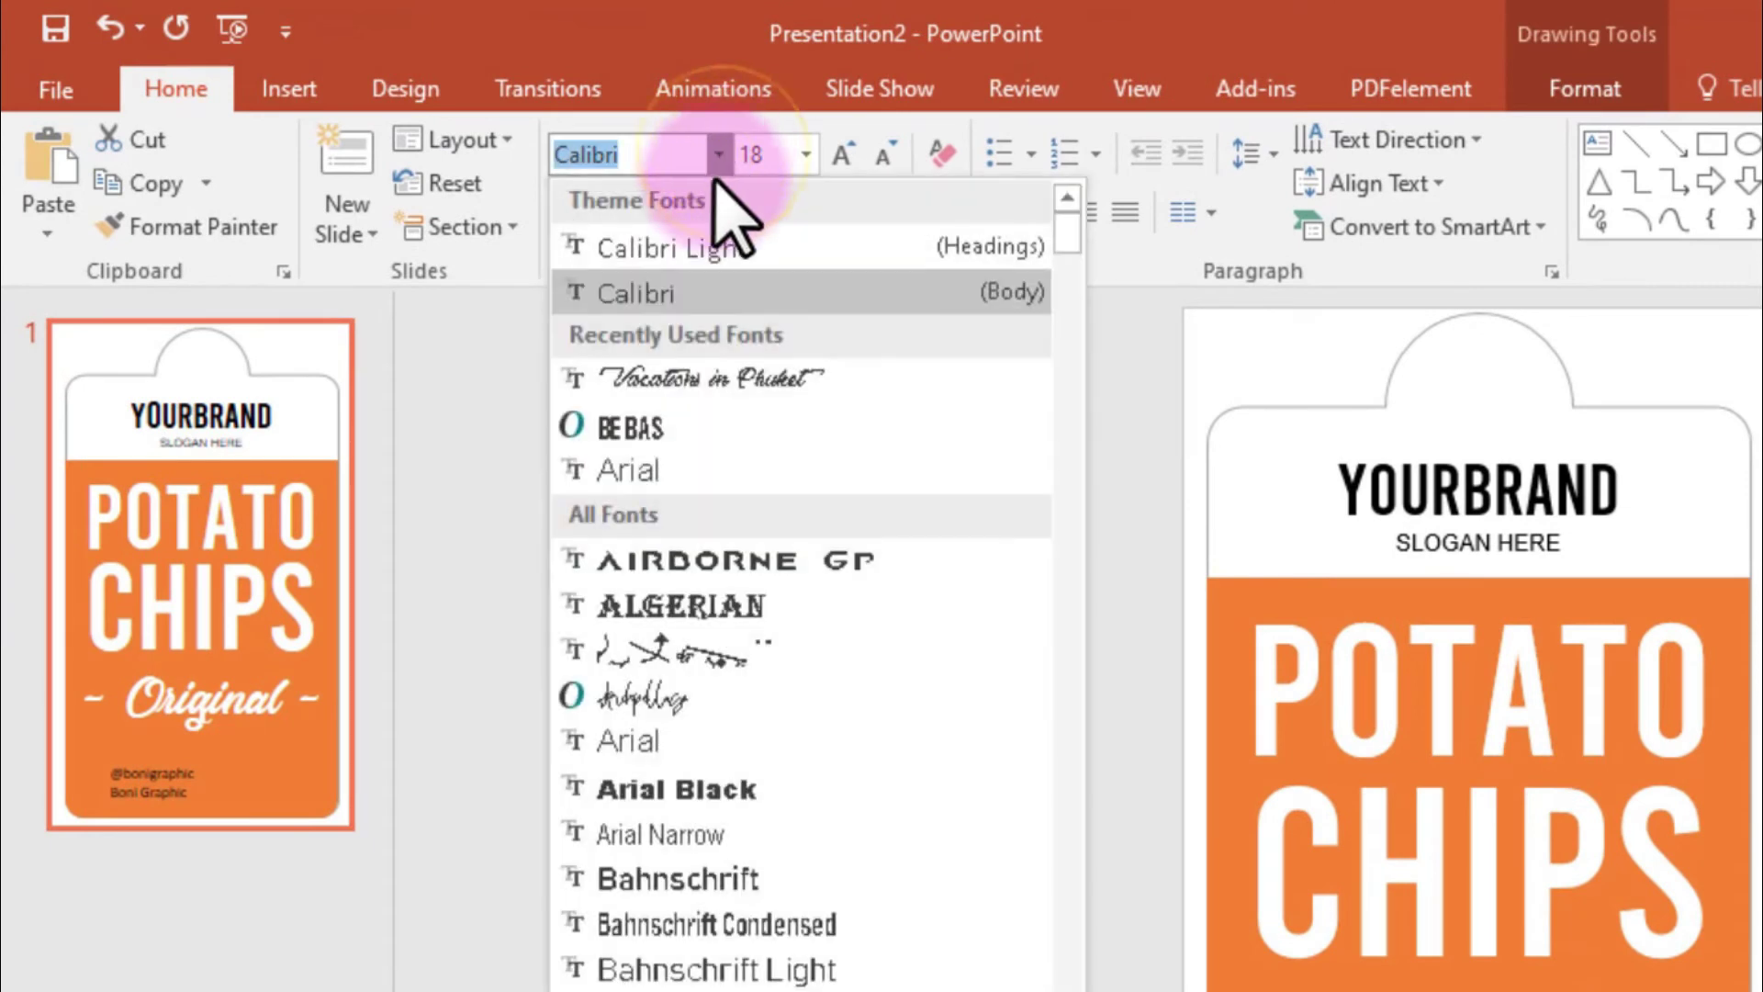
click(647, 466)
click(805, 154)
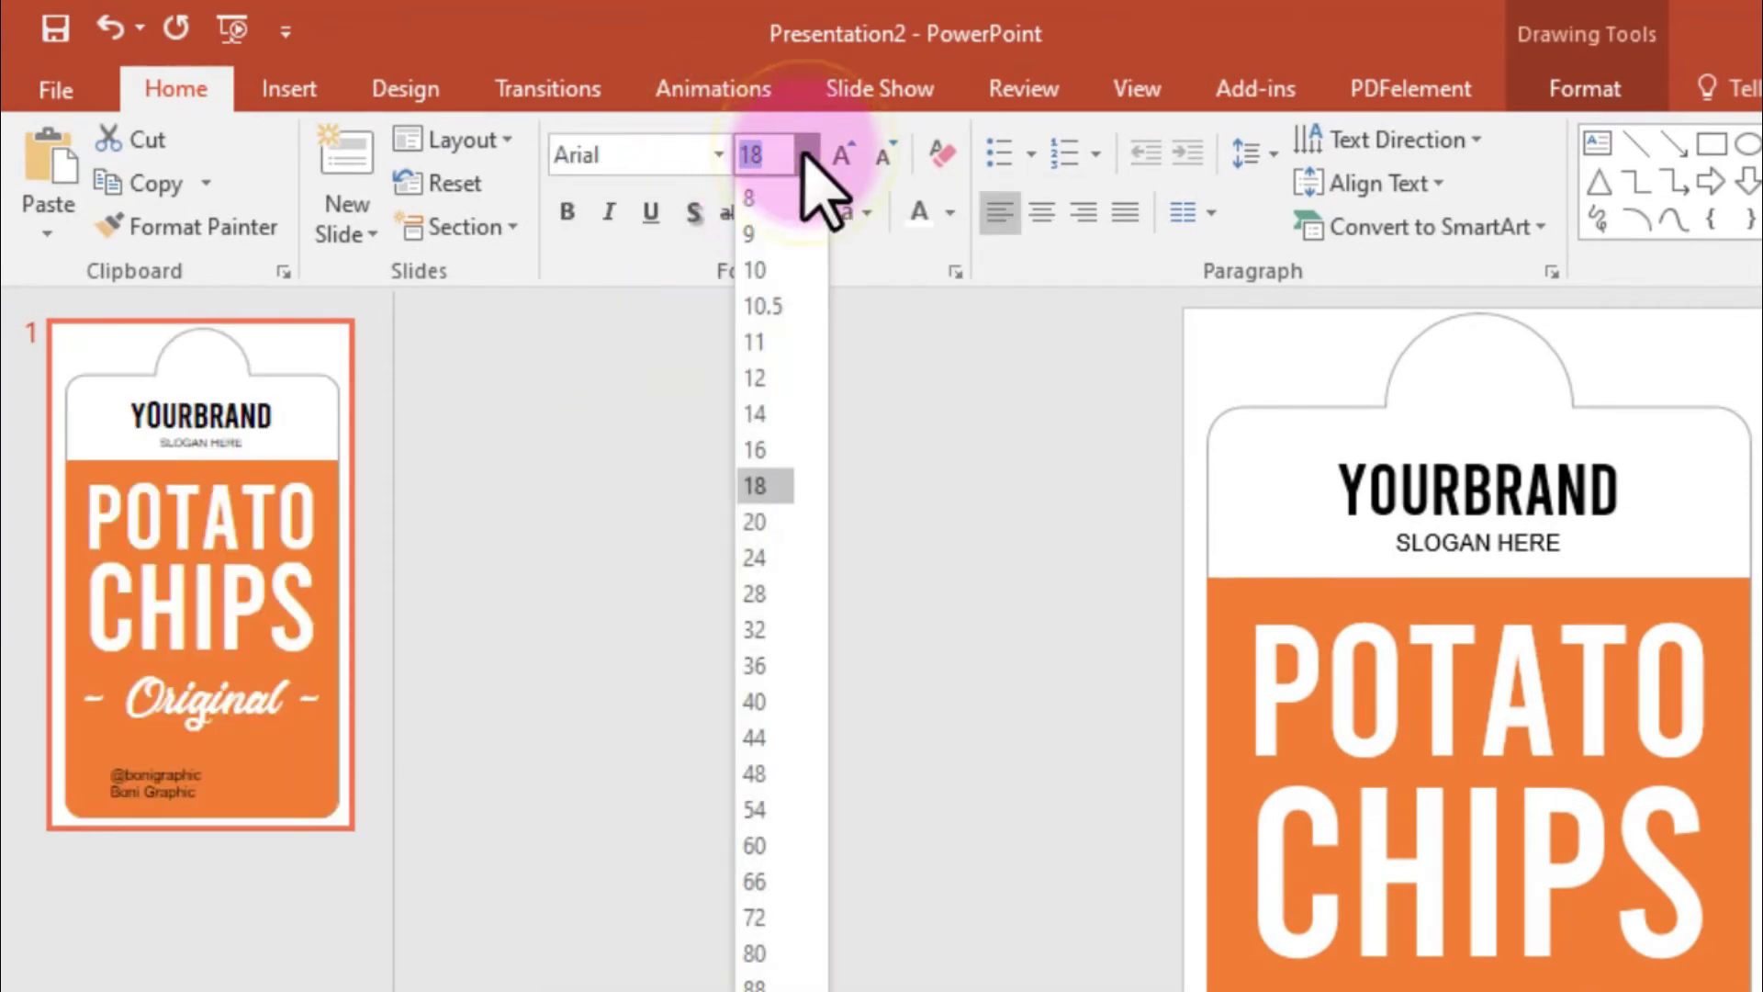
click(745, 419)
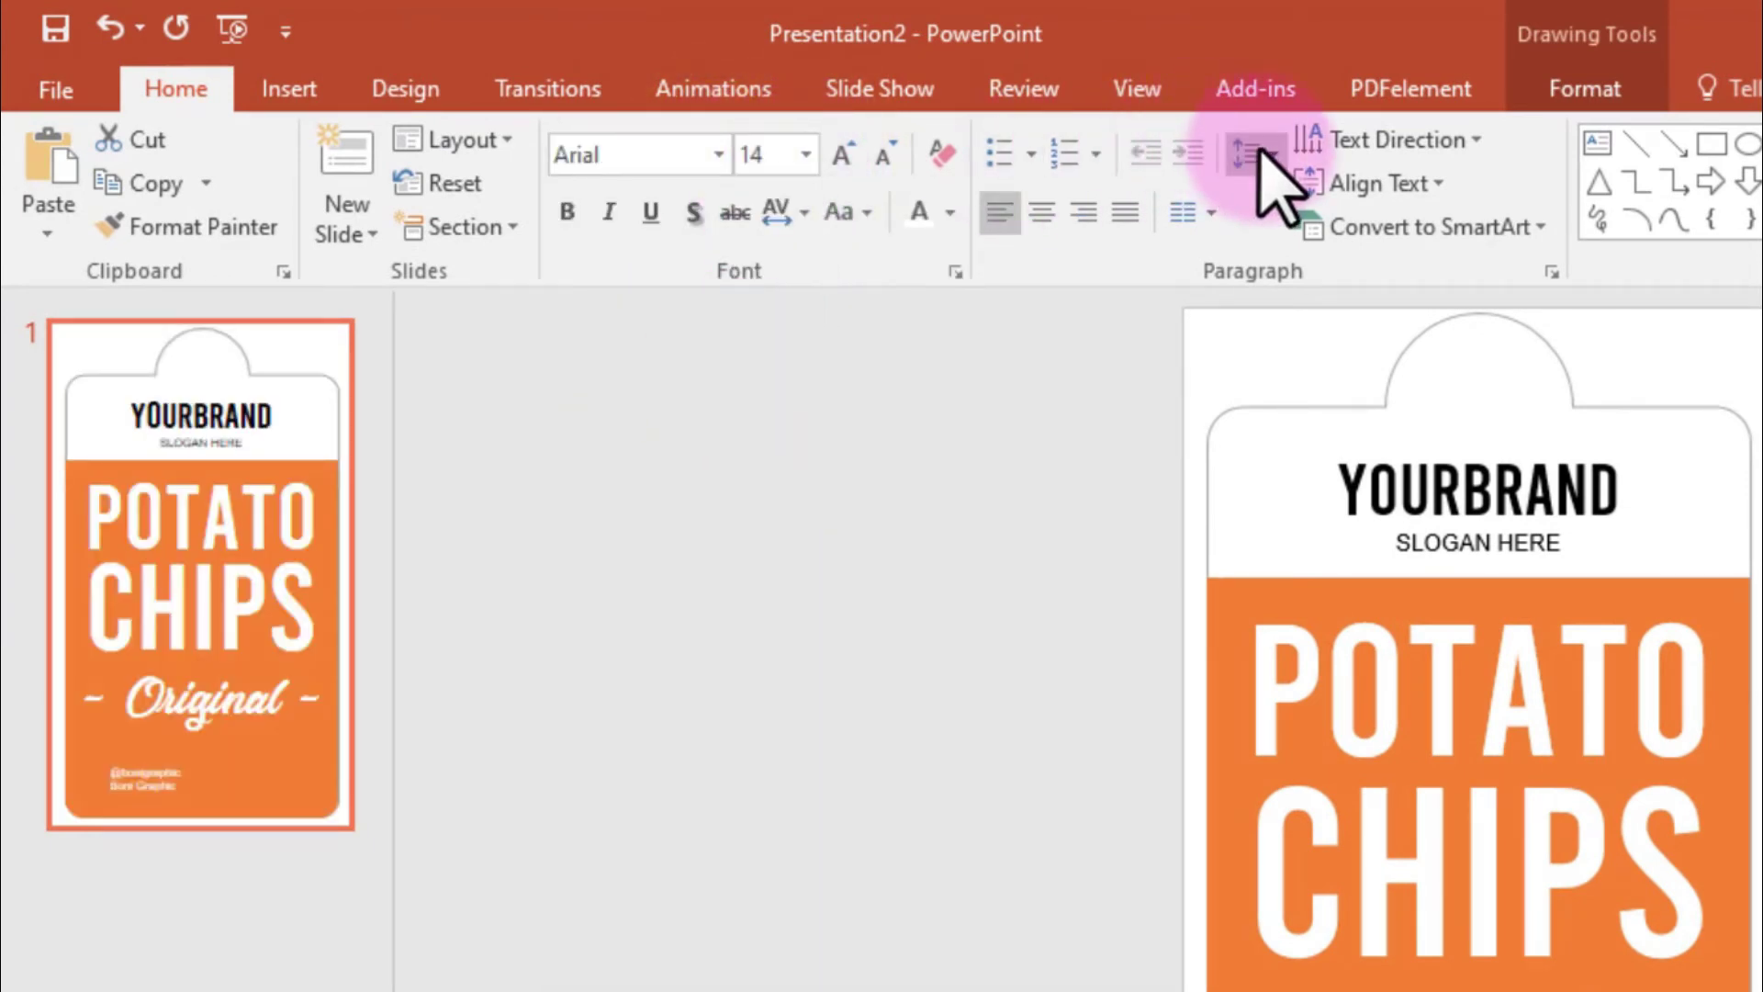
click(1261, 151)
click(1285, 246)
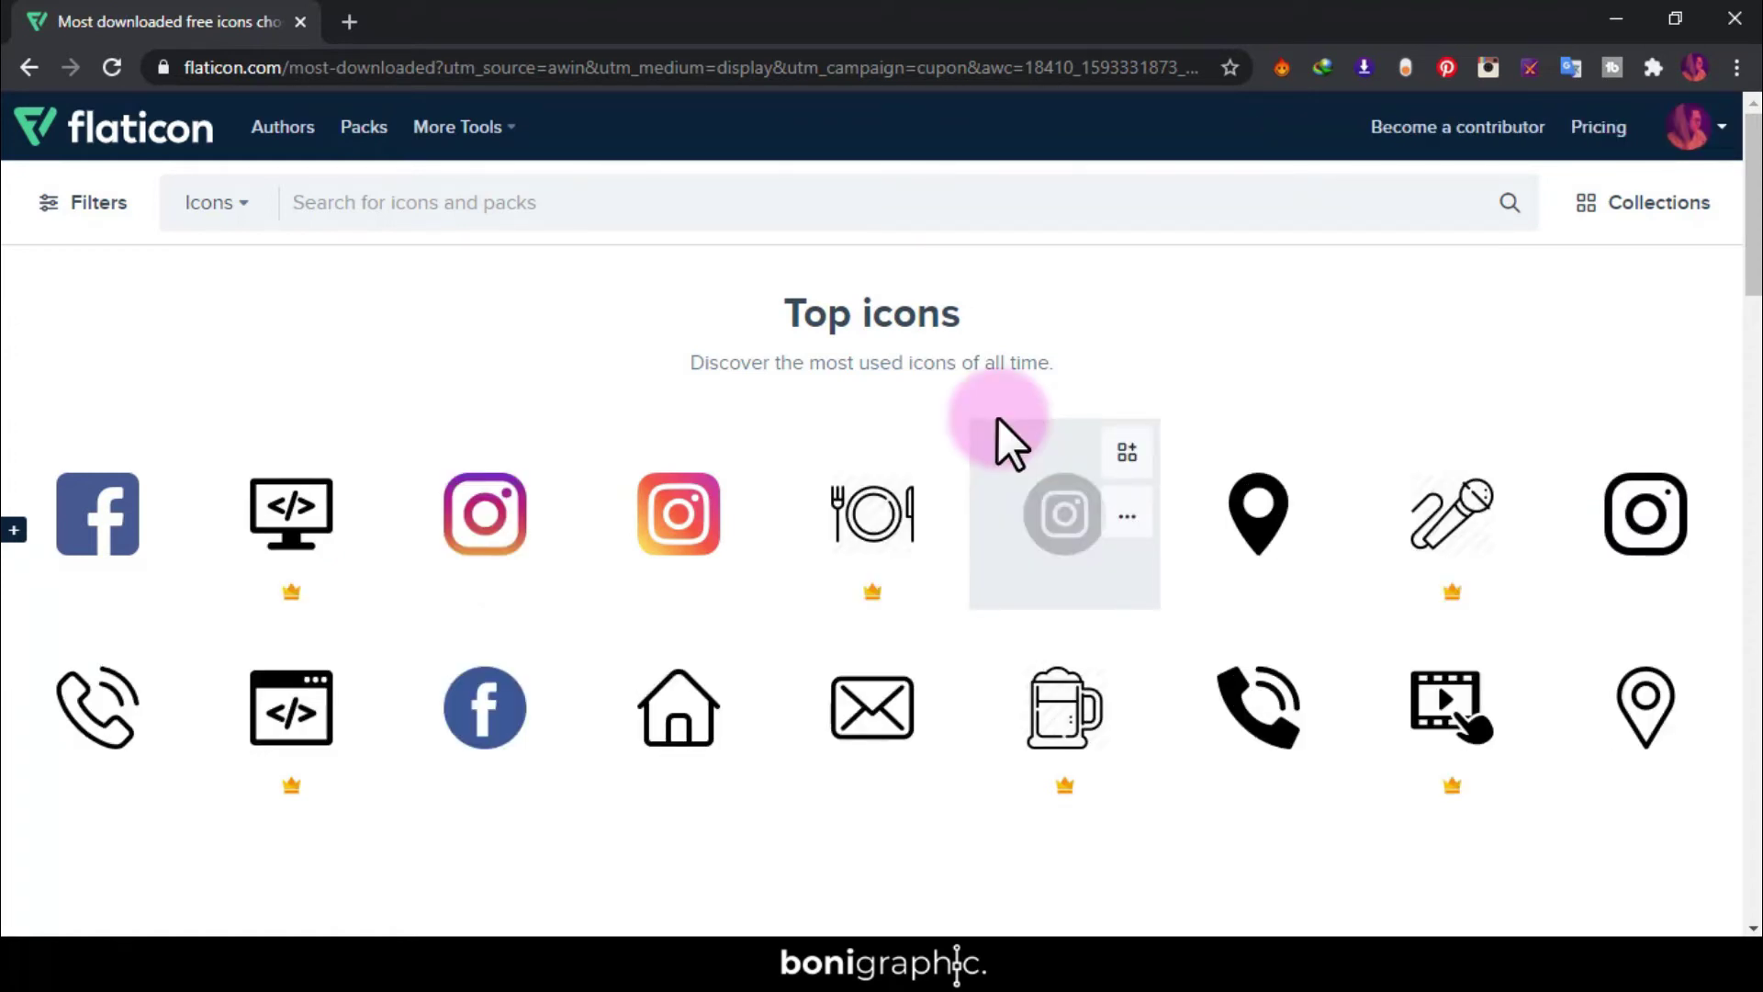
- Download Flaticon's circular Facebook icon as a 512px PNG into the Label folder
scroll(928, 478, down, 3)
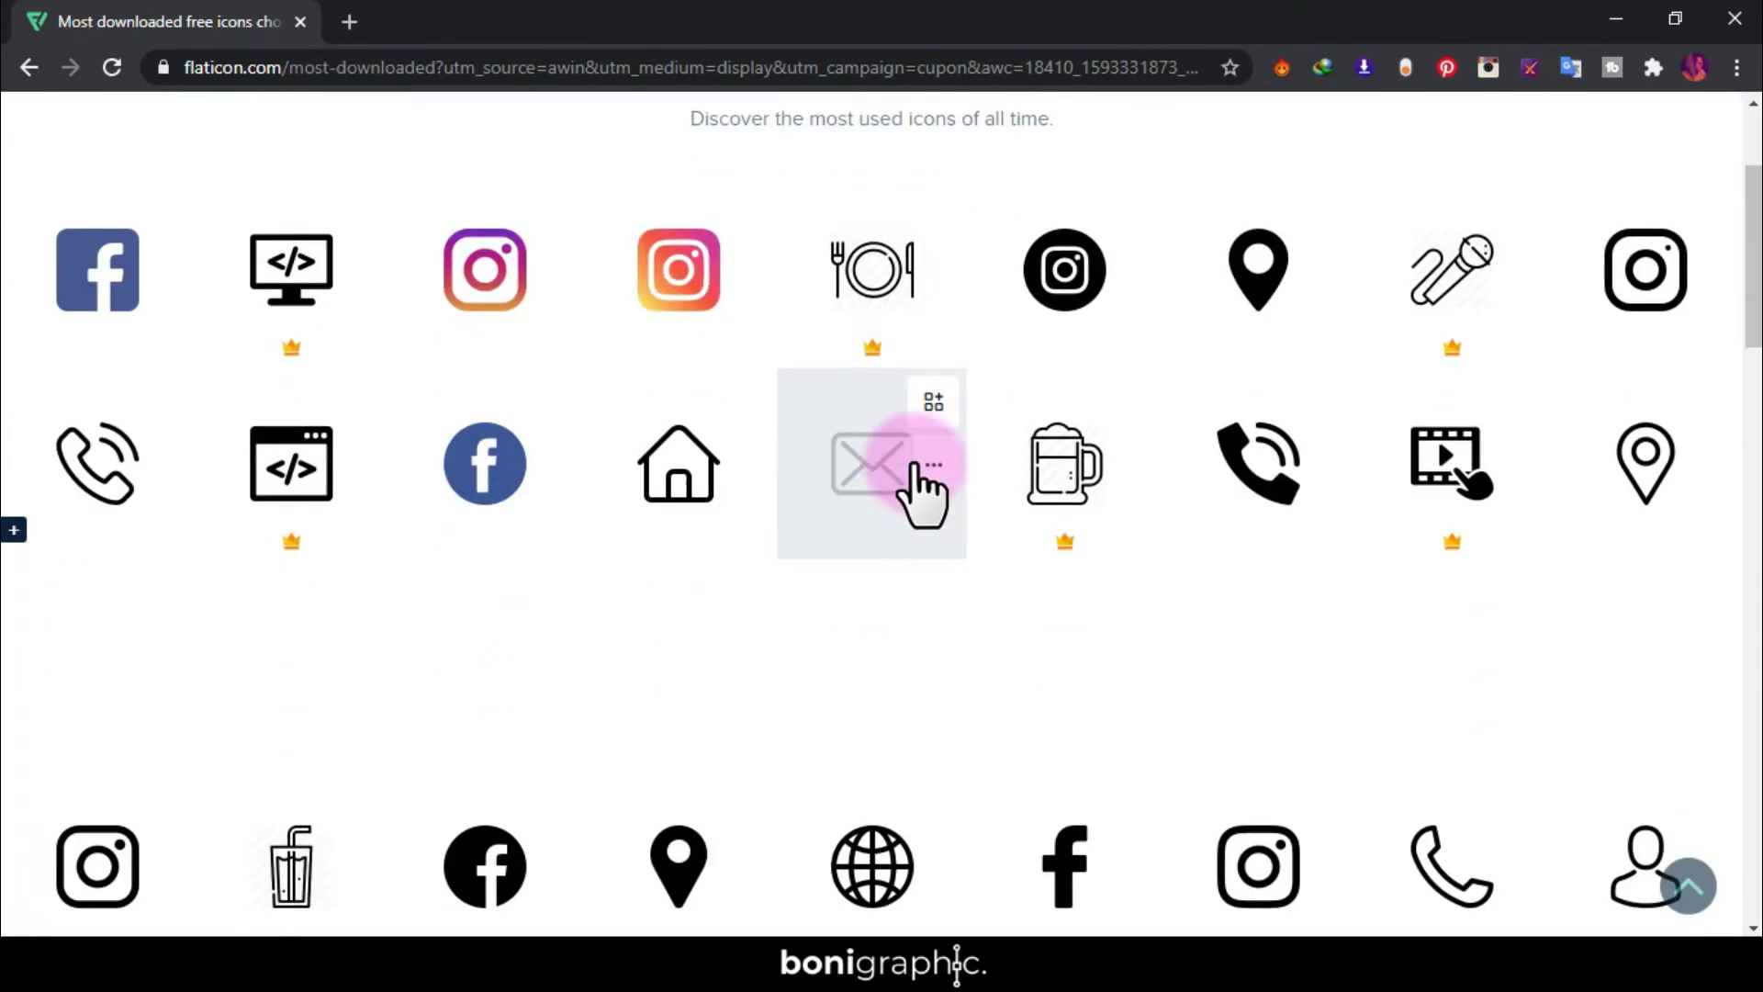
scroll(918, 489, down, 3)
click(470, 657)
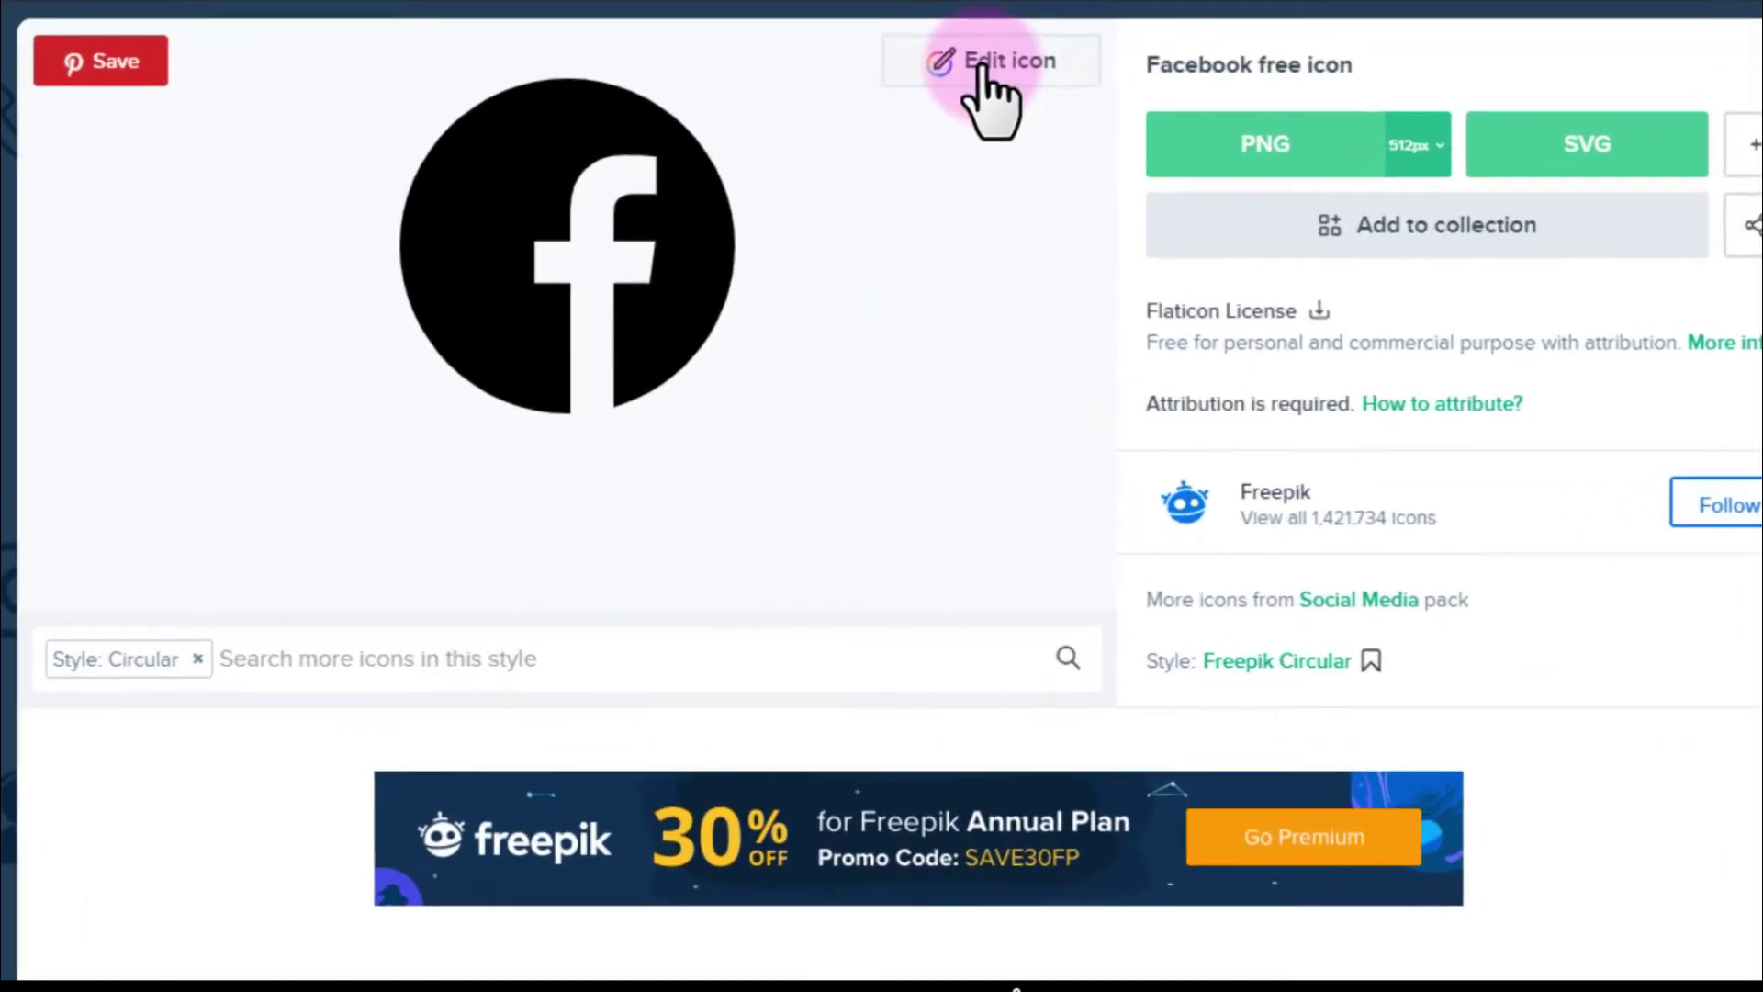
click(980, 69)
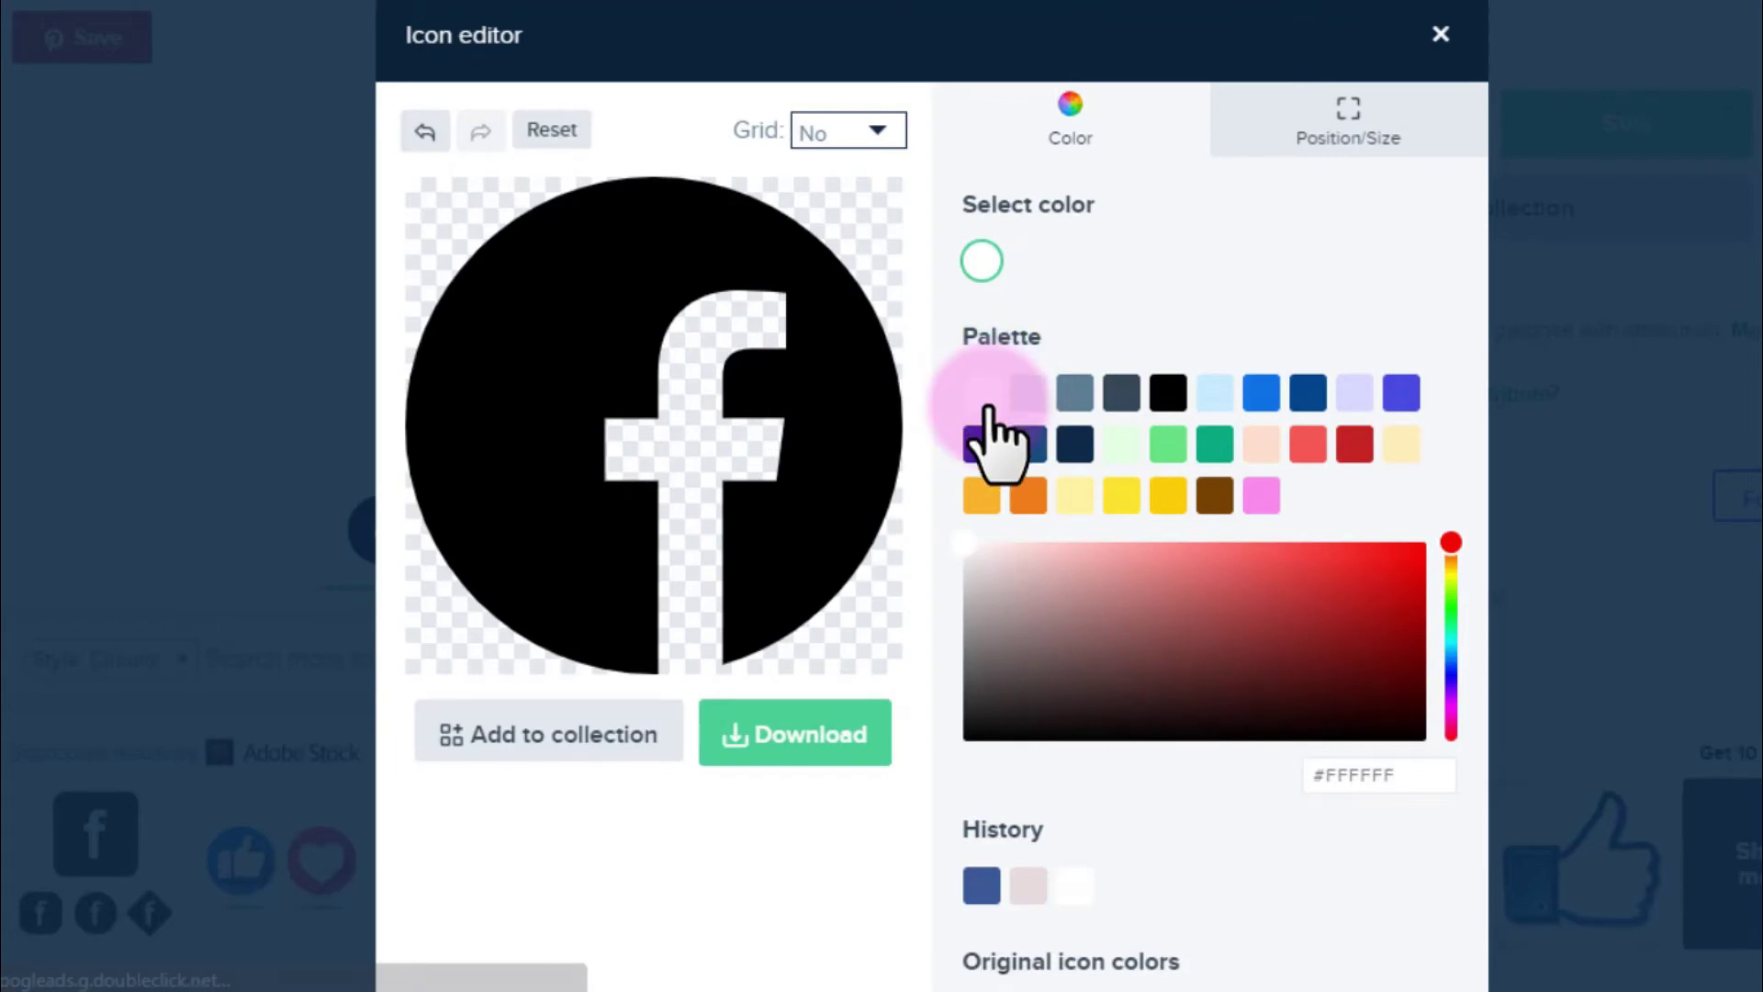
click(795, 739)
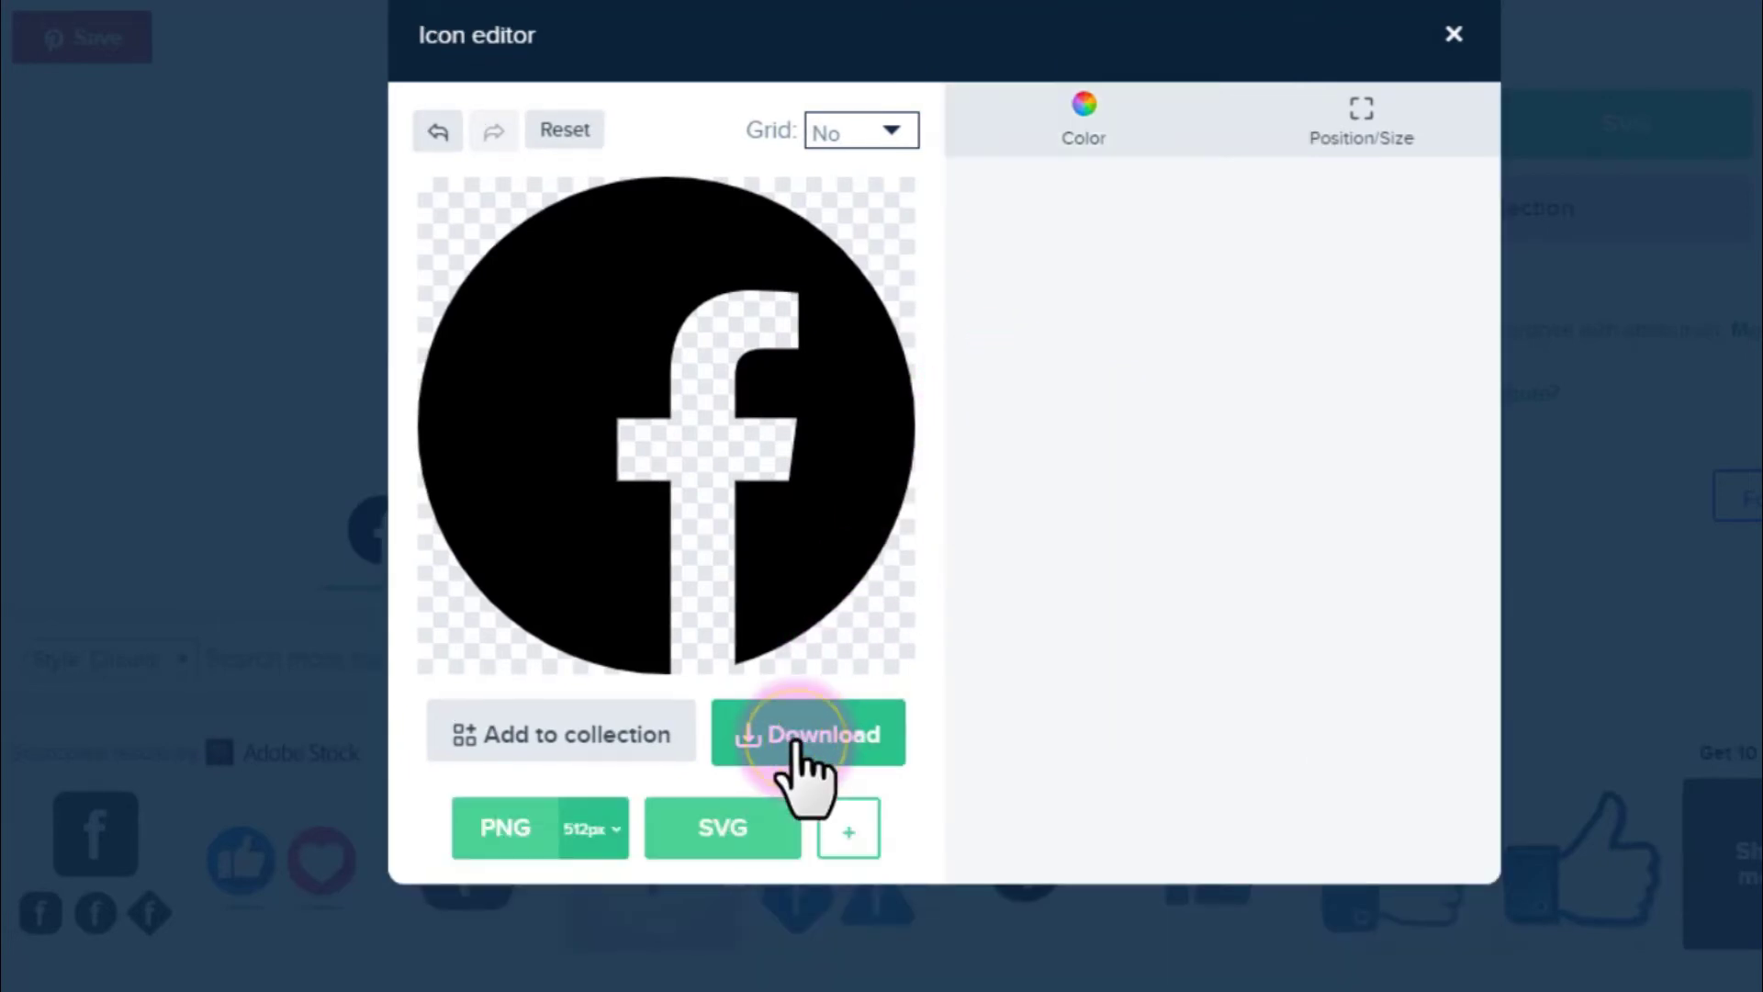
click(515, 824)
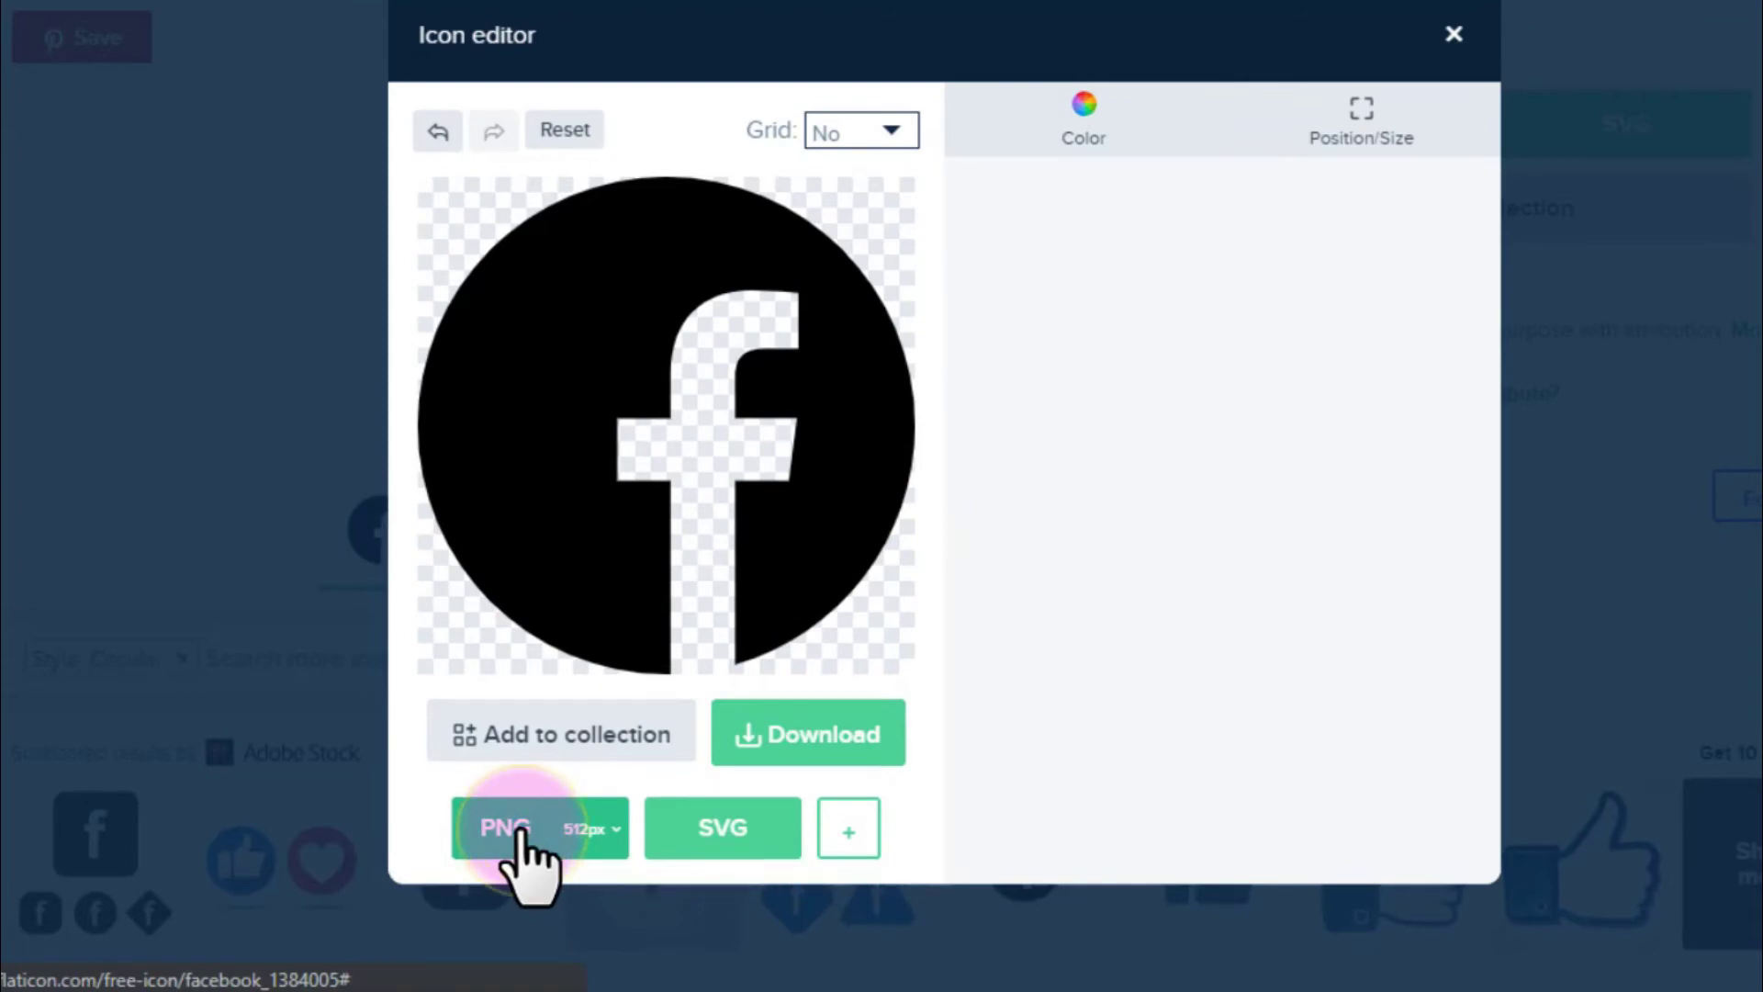
click(55, 959)
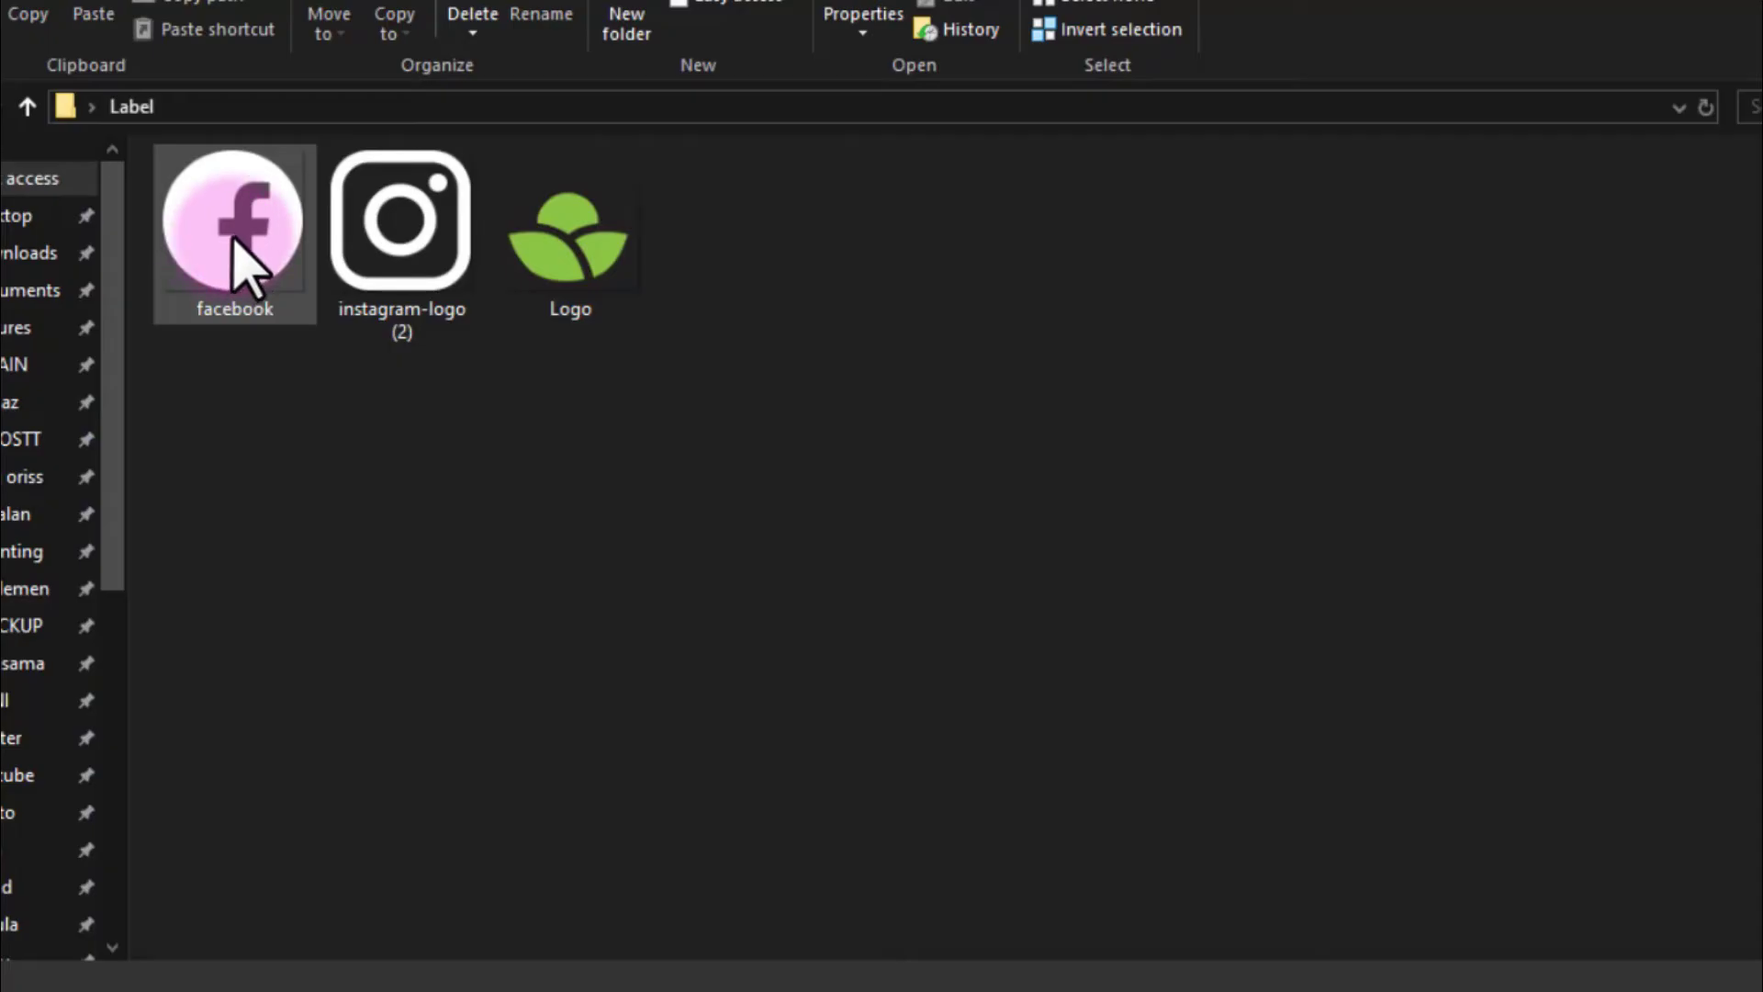
click(266, 262)
- Drag the facebook image from Label onto the slide, shrunk beside the page-name line
drag(276, 286, 371, 984)
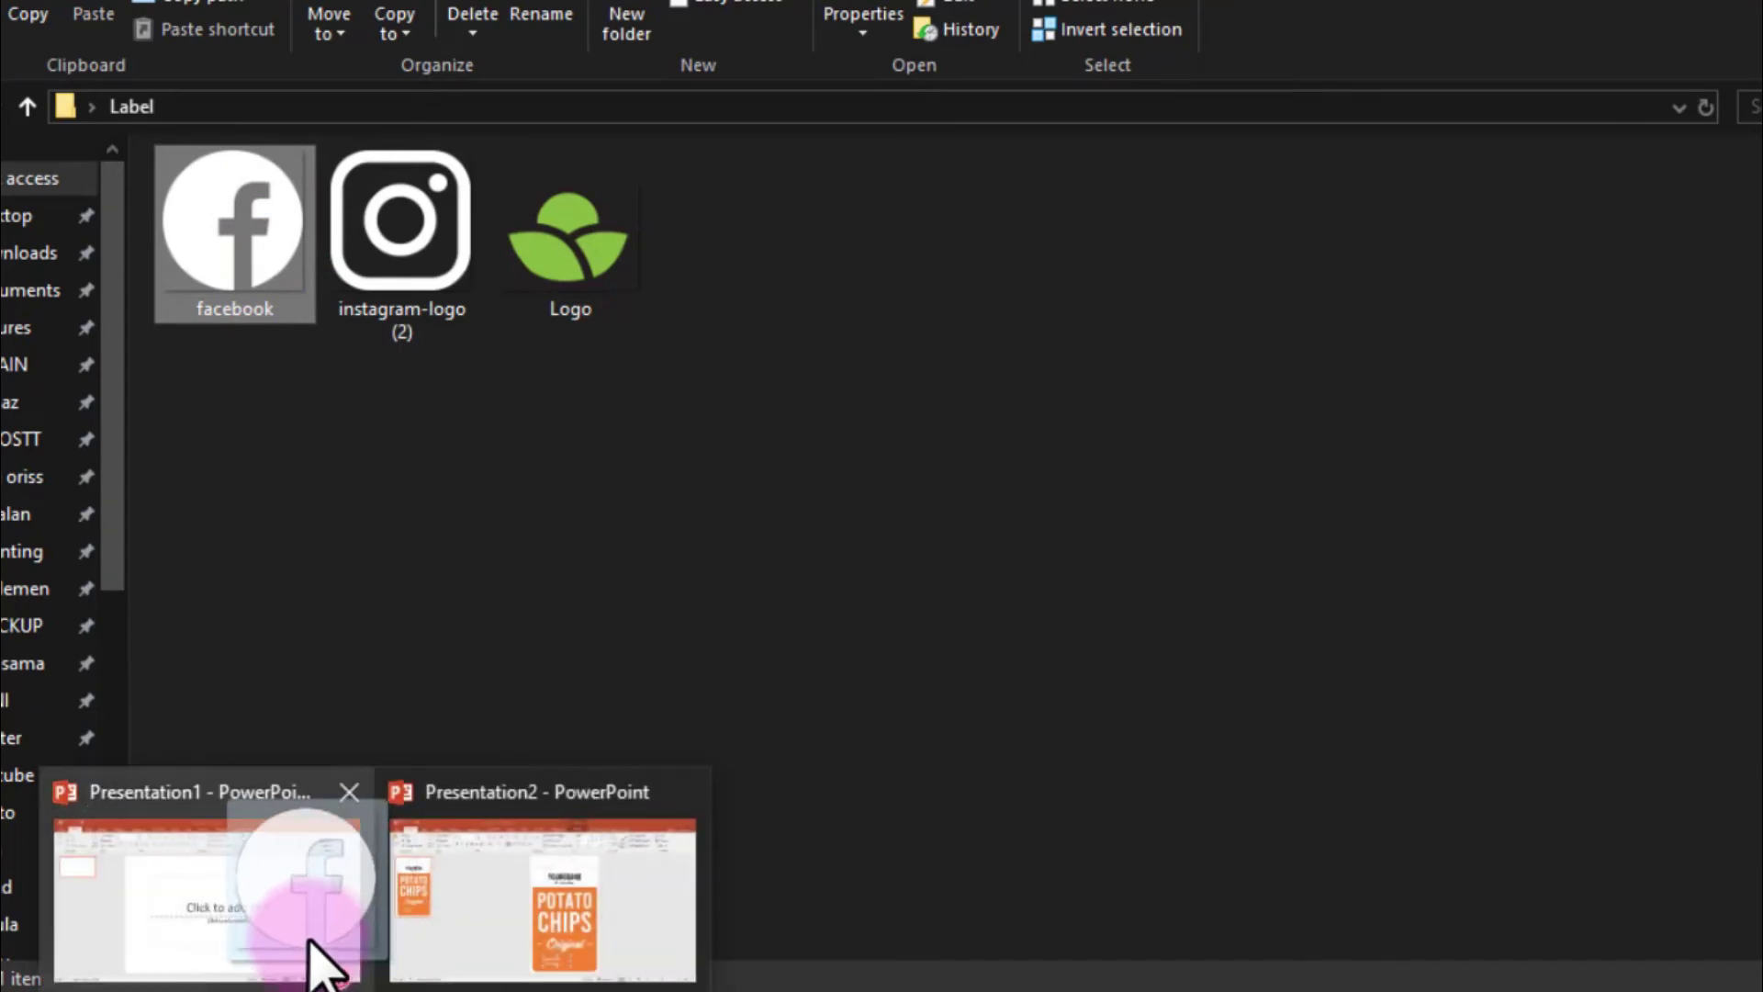
mouse_move(372, 984)
mouse_down()
mouse_move(452, 918)
mouse_move(992, 708)
mouse_up()
mouse_move(1334, 283)
mouse_down()
mouse_move(934, 681)
mouse_move(923, 858)
mouse_up()
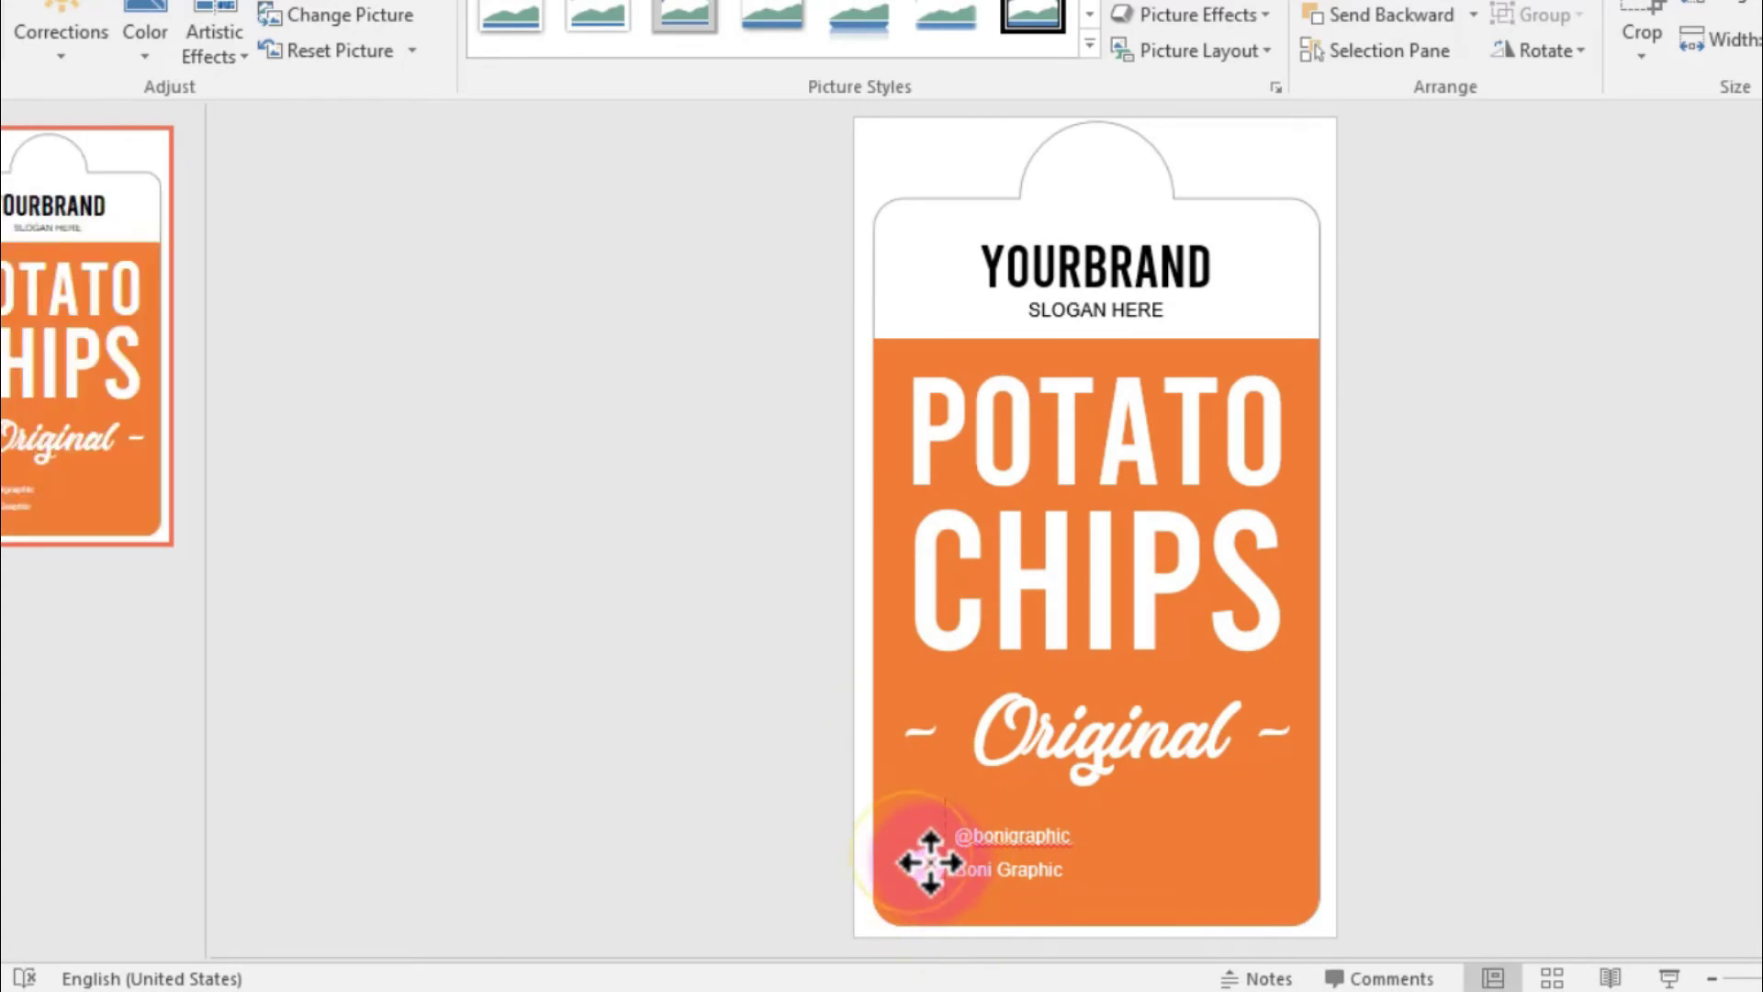
- Drop instagram-logo onto the slide and shrink it to match the Facebook icon
click(372, 985)
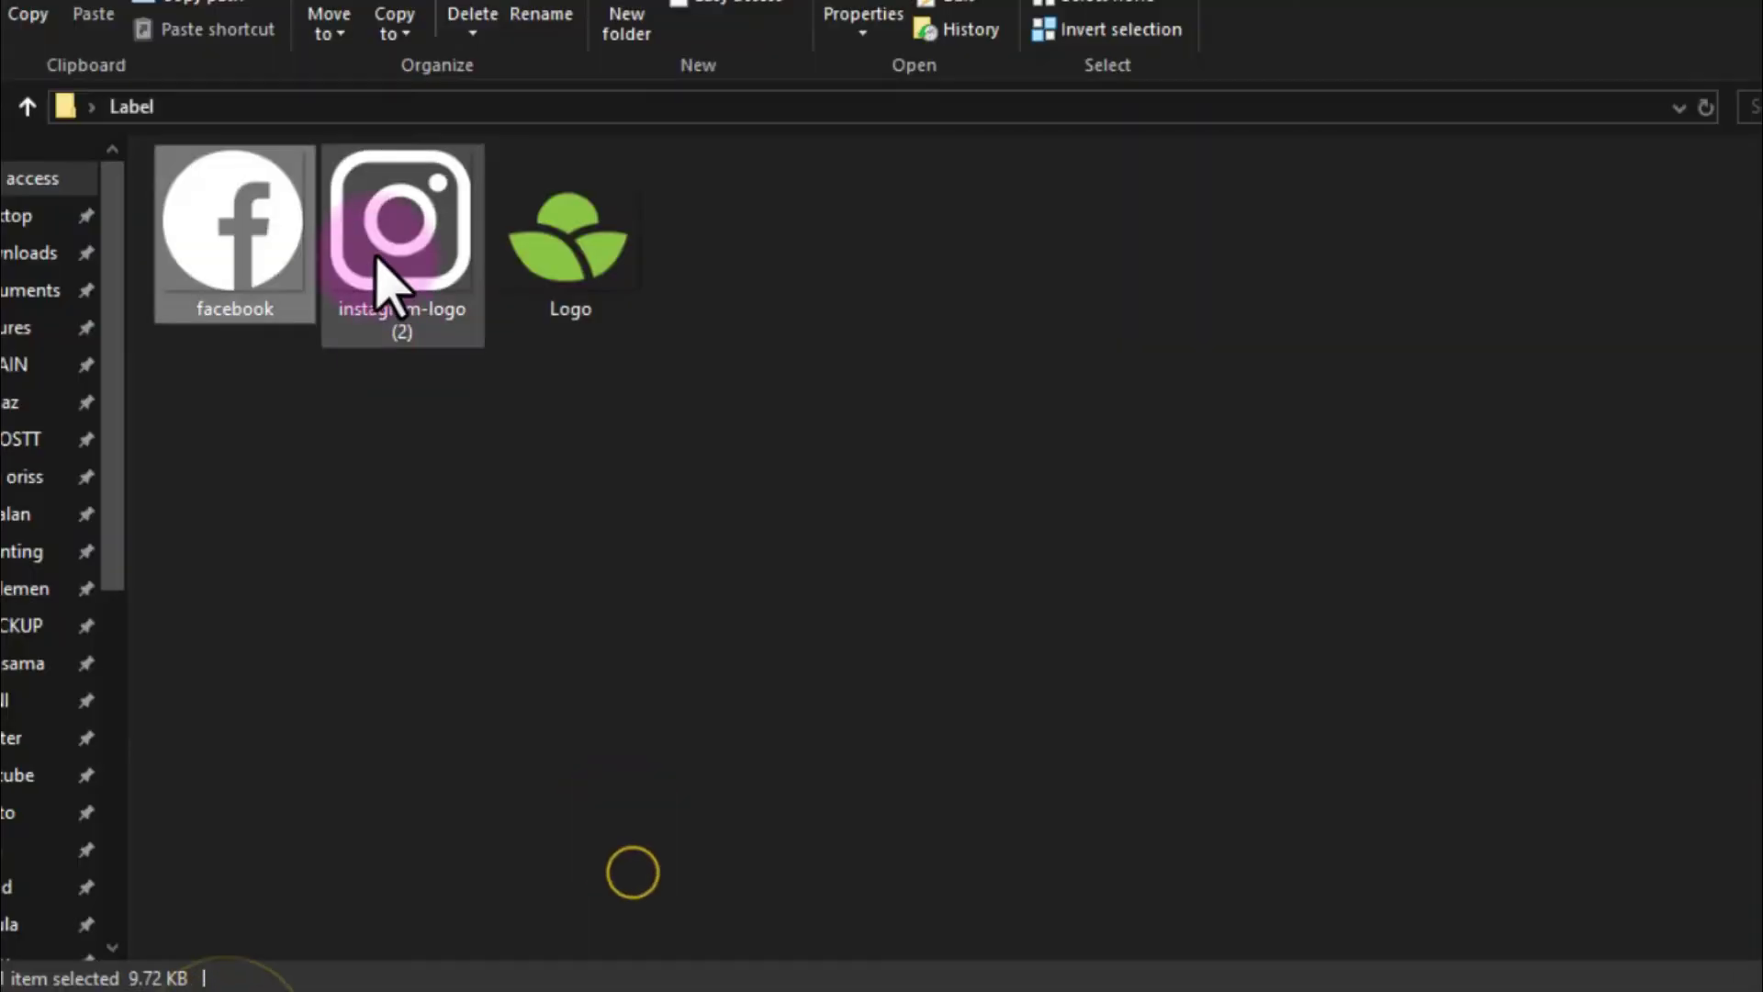
mouse_move(395, 266)
mouse_down()
mouse_move(367, 978)
mouse_move(1318, 236)
mouse_move(964, 598)
mouse_move(932, 826)
mouse_up()
scroll(932, 827, up, 2)
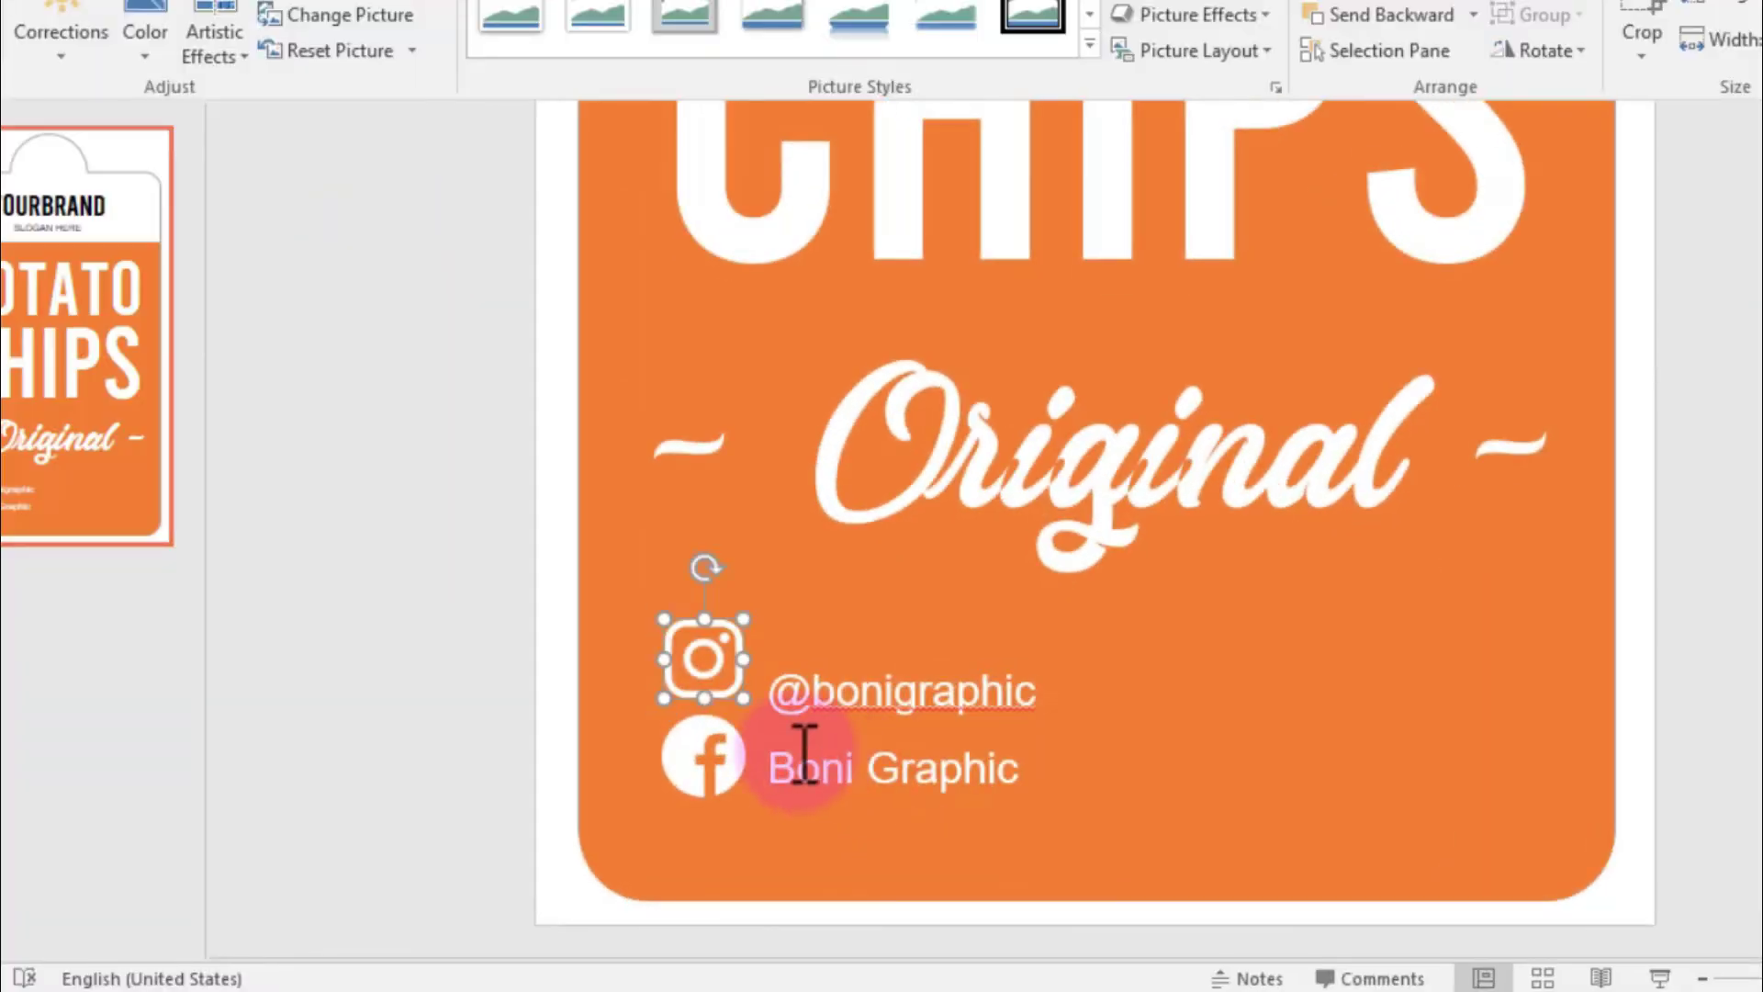
scroll(802, 747, up, 2)
click(714, 632)
click(707, 596)
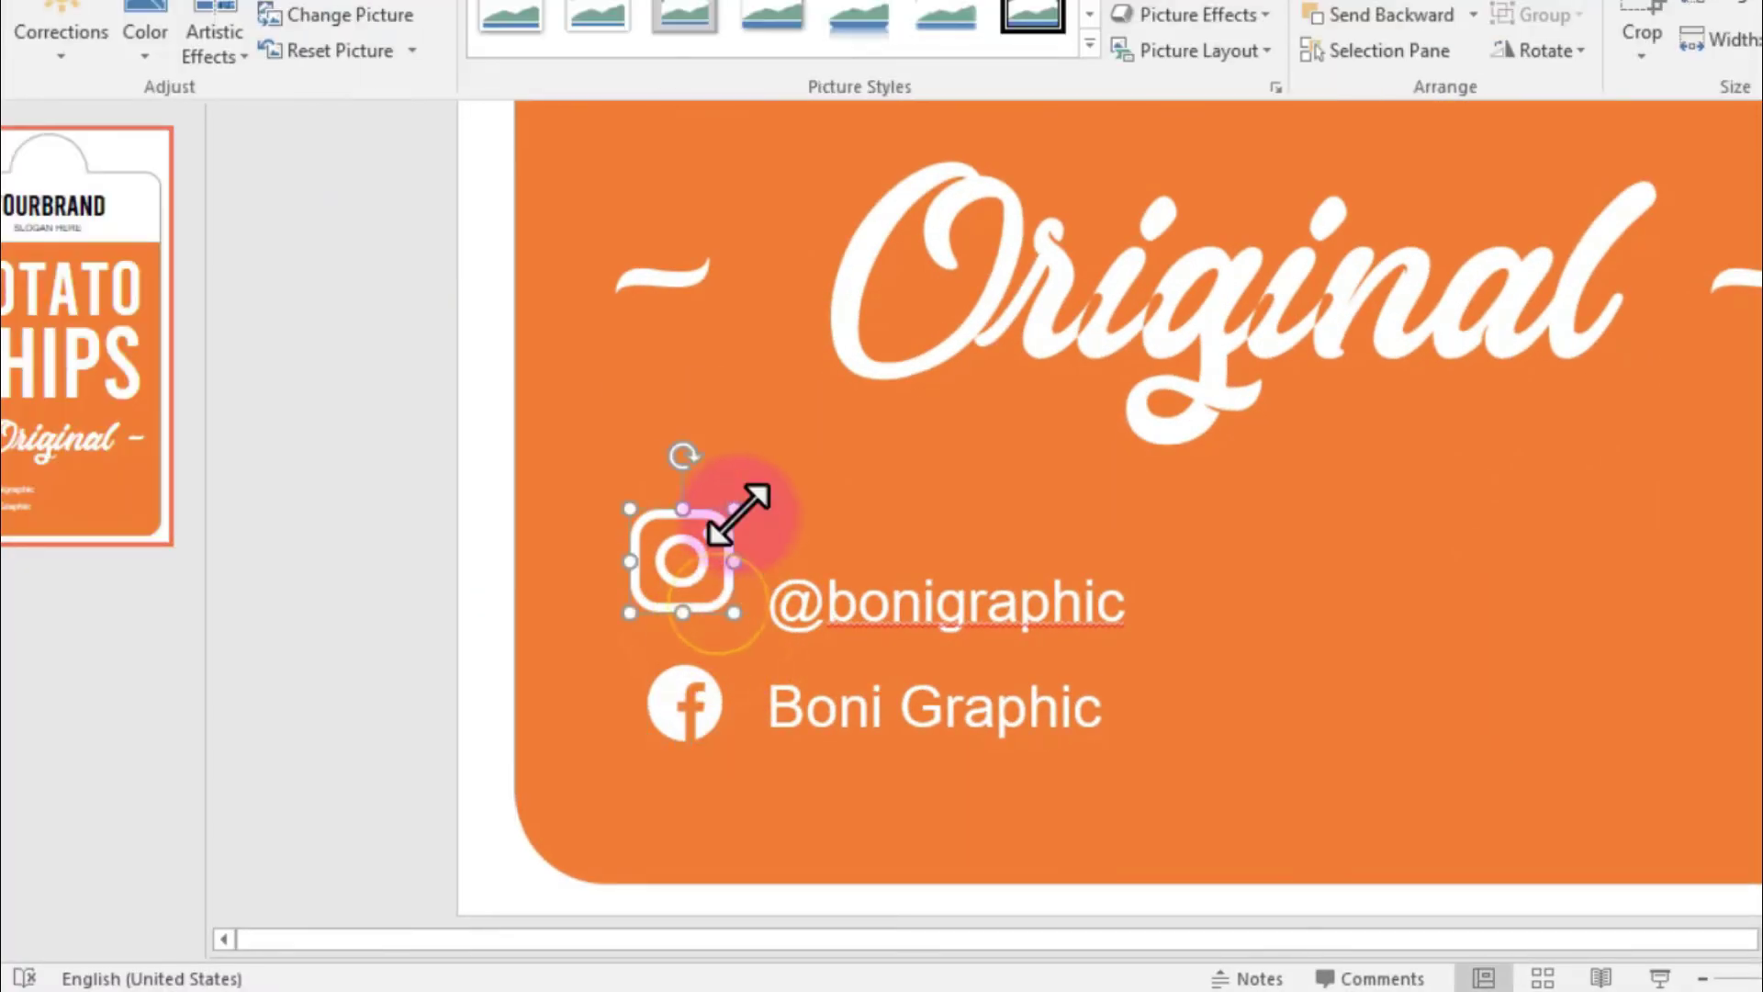
mouse_move(735, 504)
mouse_down()
mouse_move(697, 575)
mouse_move(705, 608)
mouse_up()
- Align the Facebook icon directly under the Instagram icon beside the social text
click(709, 708)
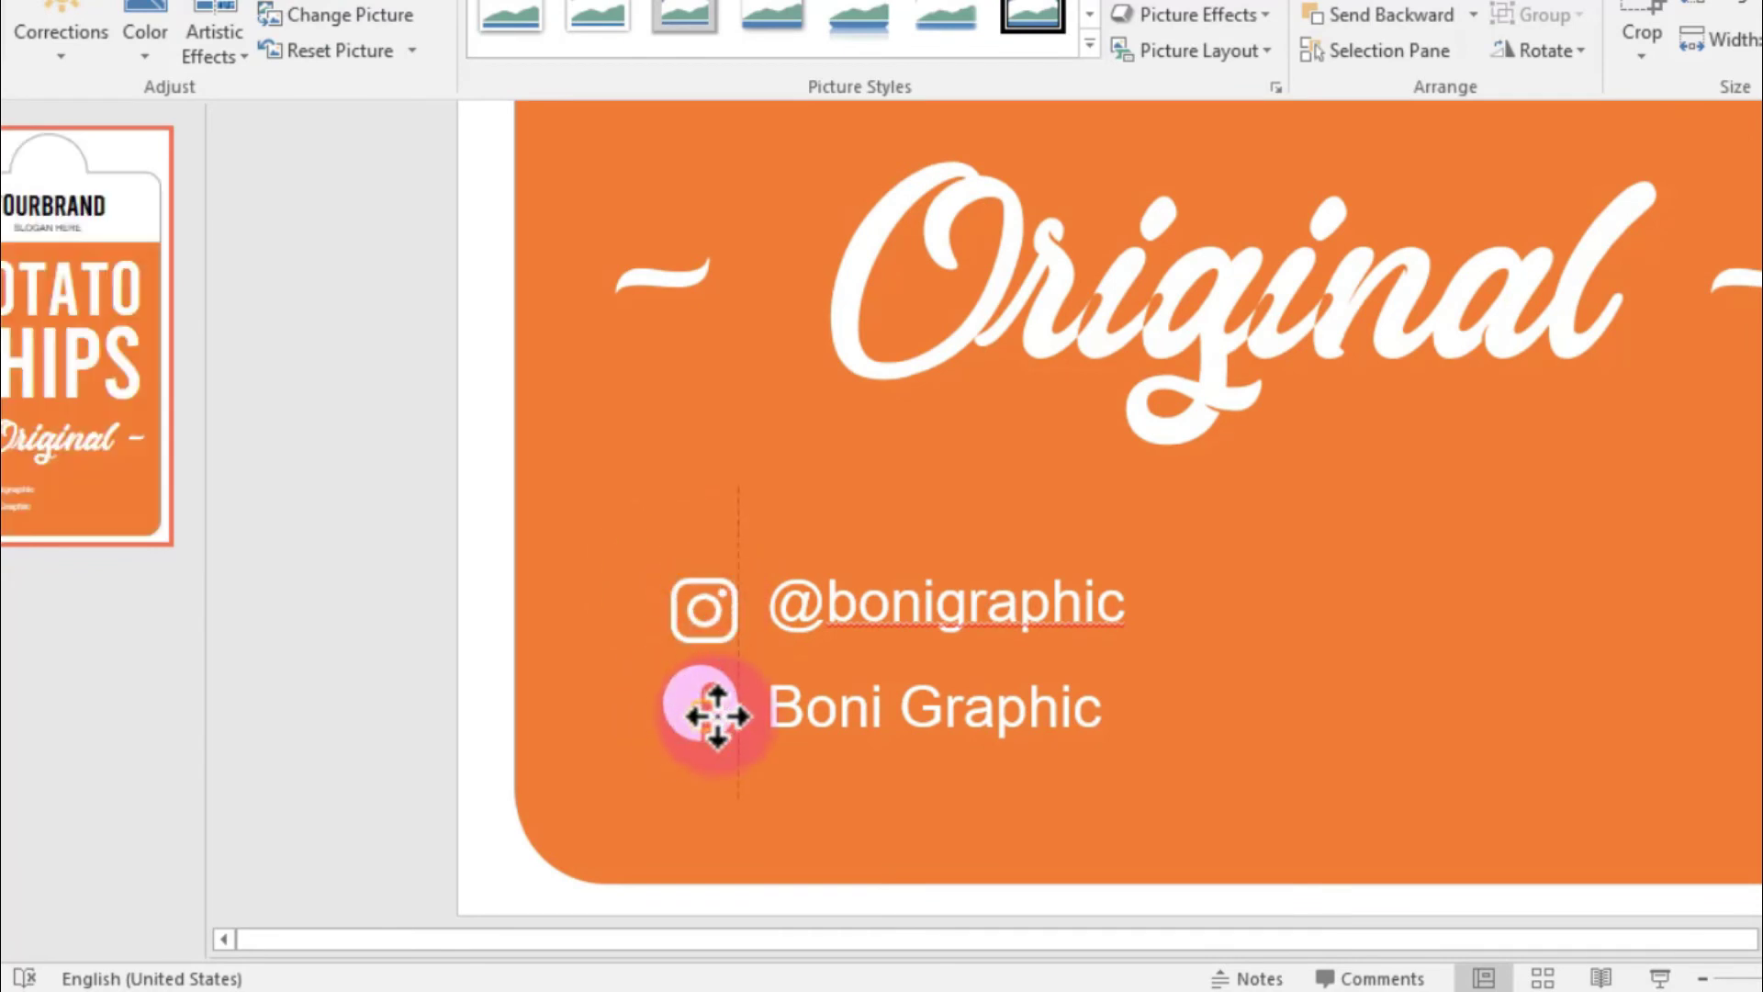
drag(700, 739, 714, 709)
scroll(1548, 650, down, 4)
click(1548, 650)
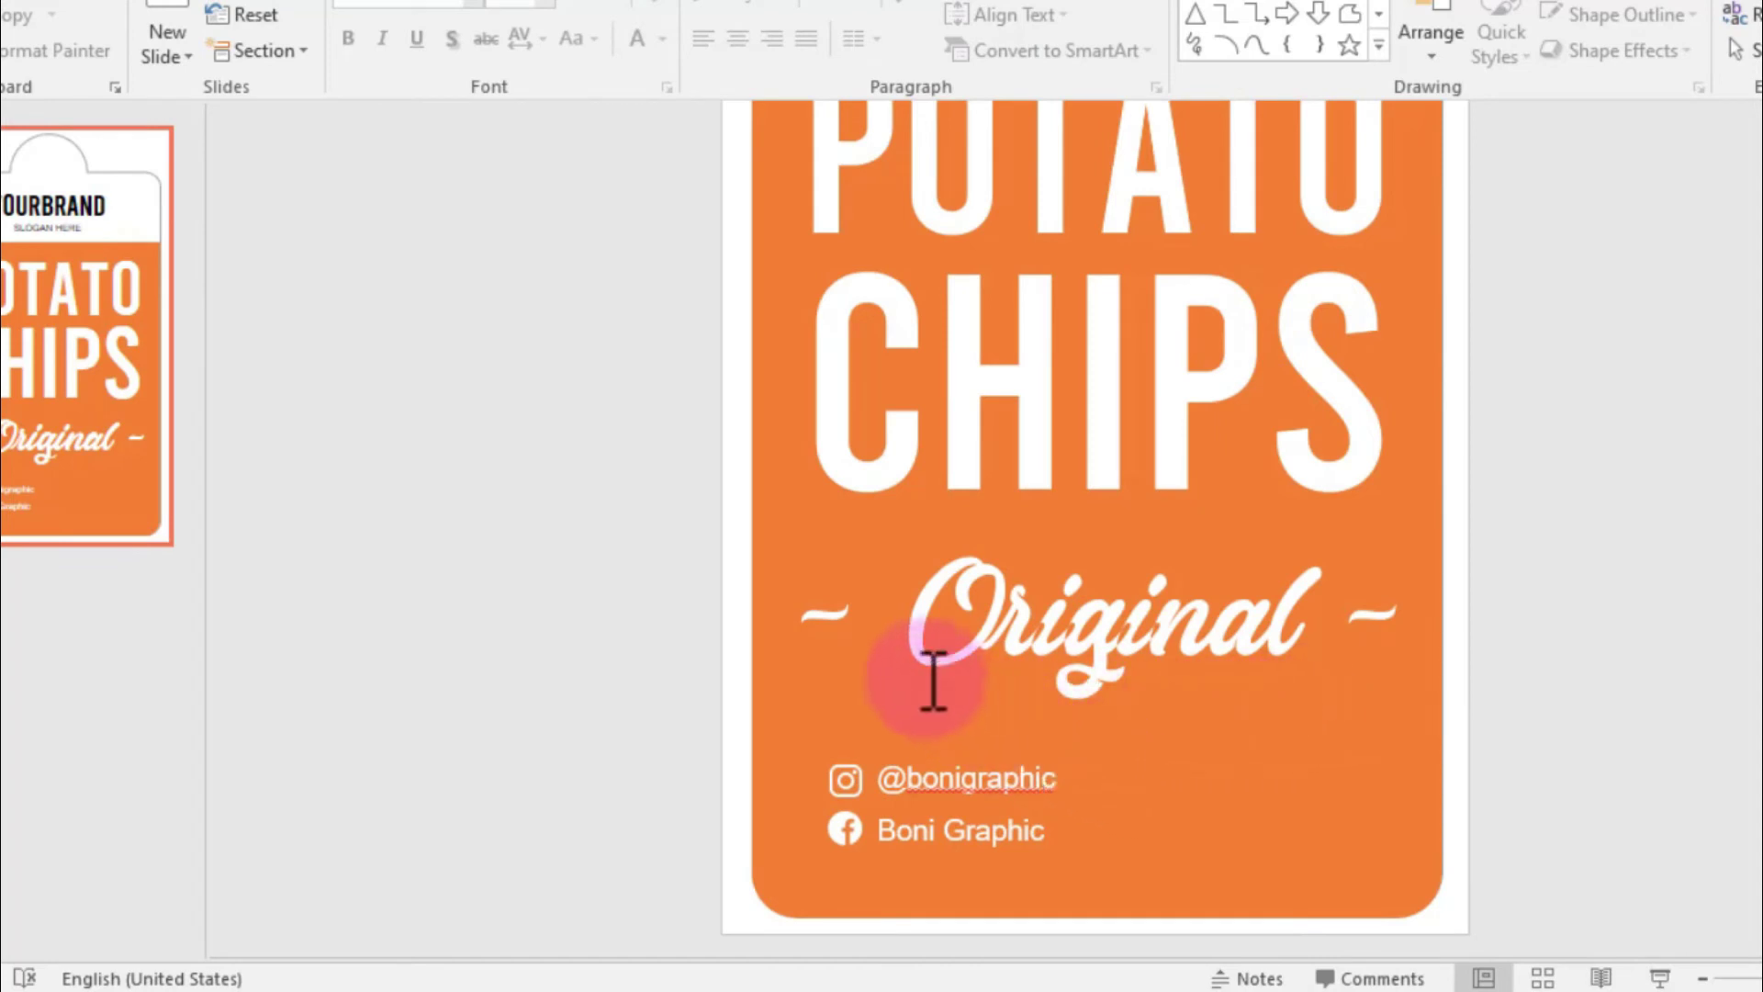
- Duplicate the social text box as a 12 pt 'Berat bersih:' caption at lower right
click(968, 791)
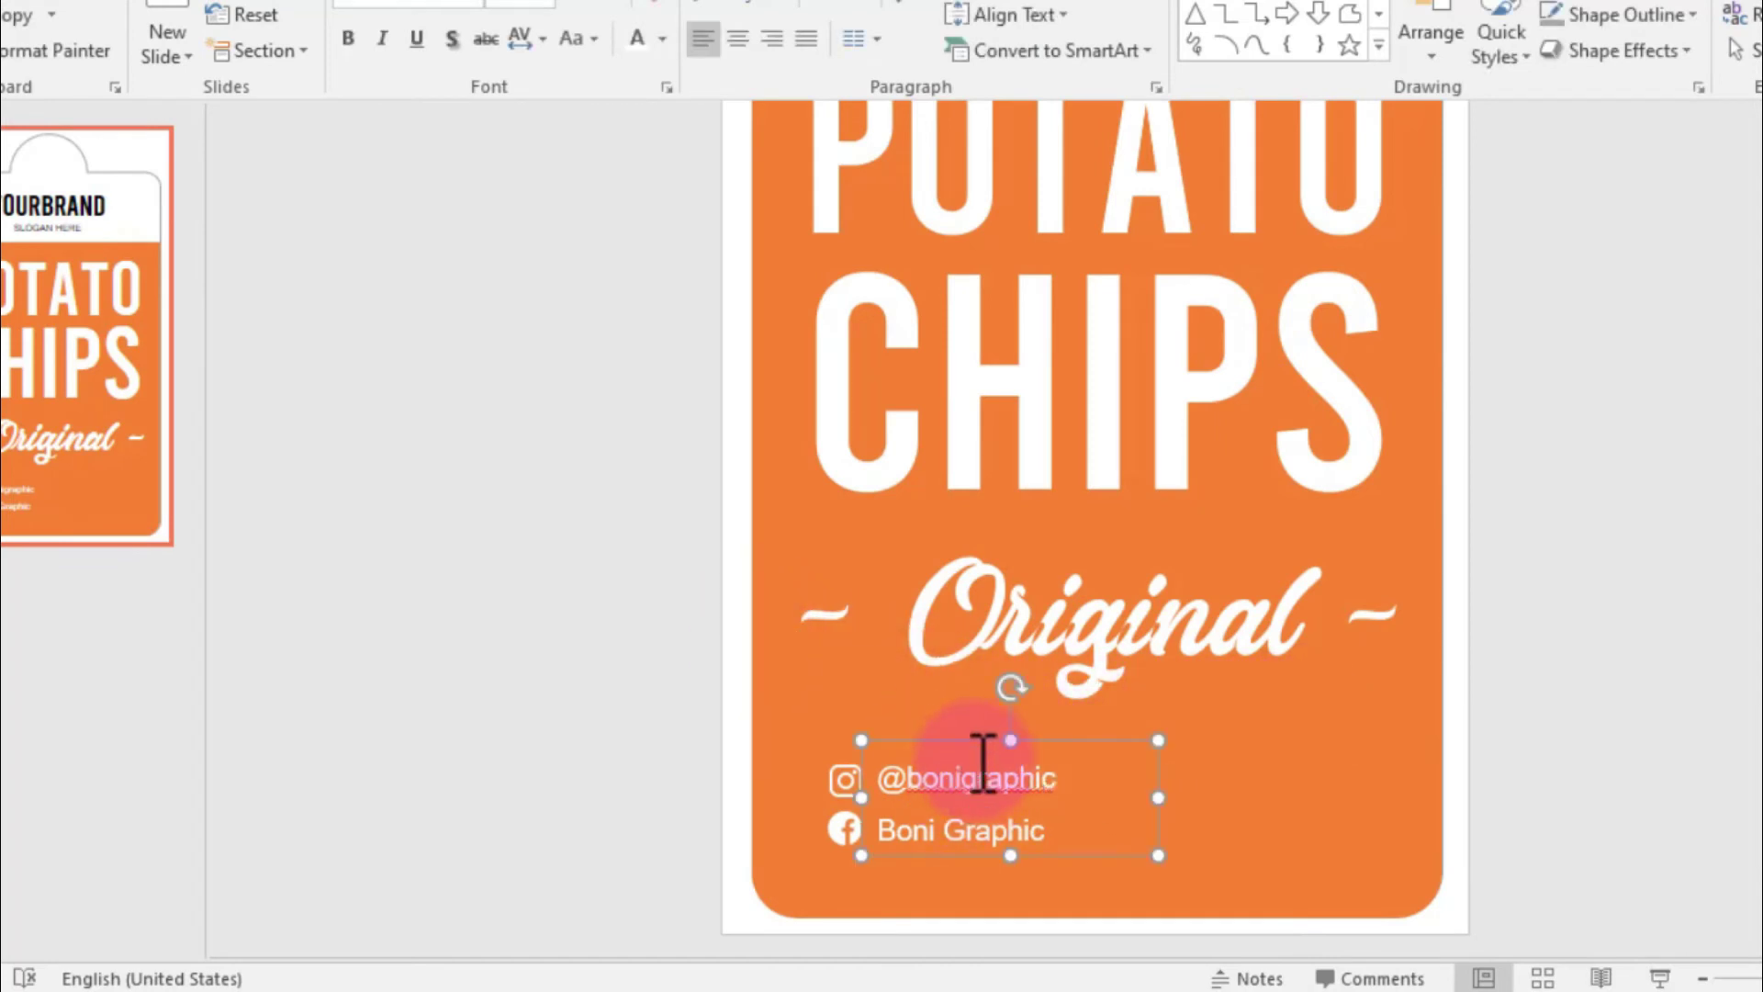
drag(987, 767, 1245, 766)
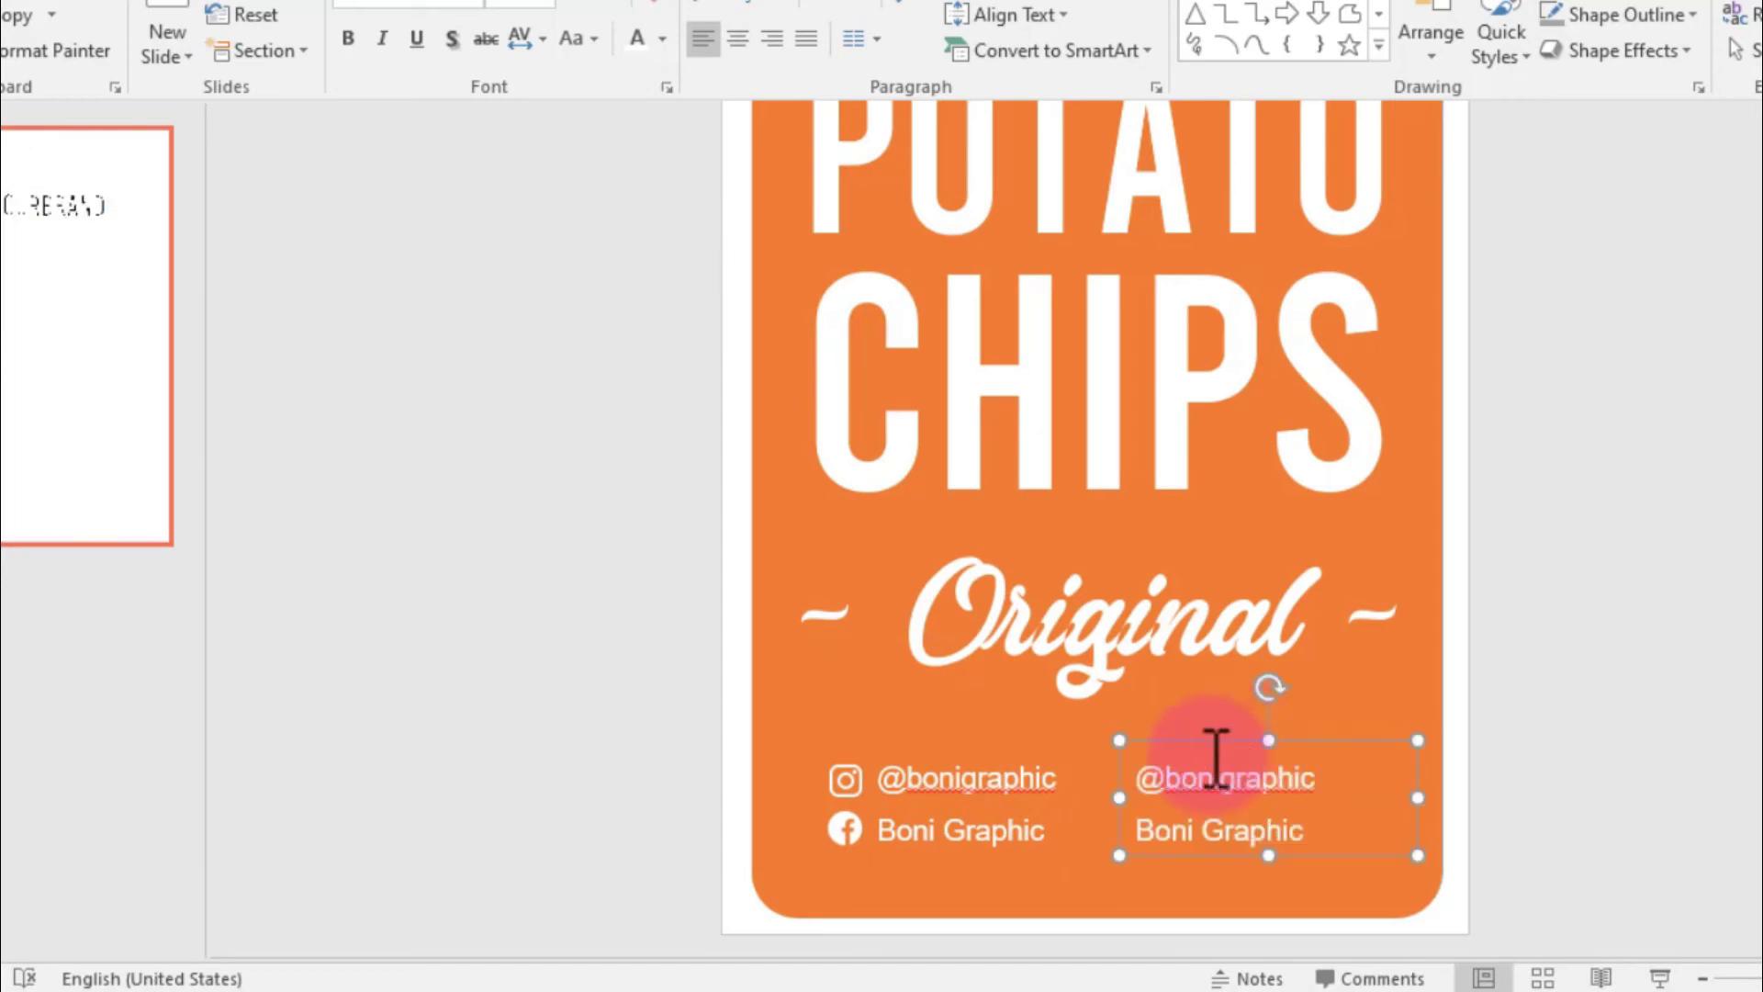
text(Berat bersih:)
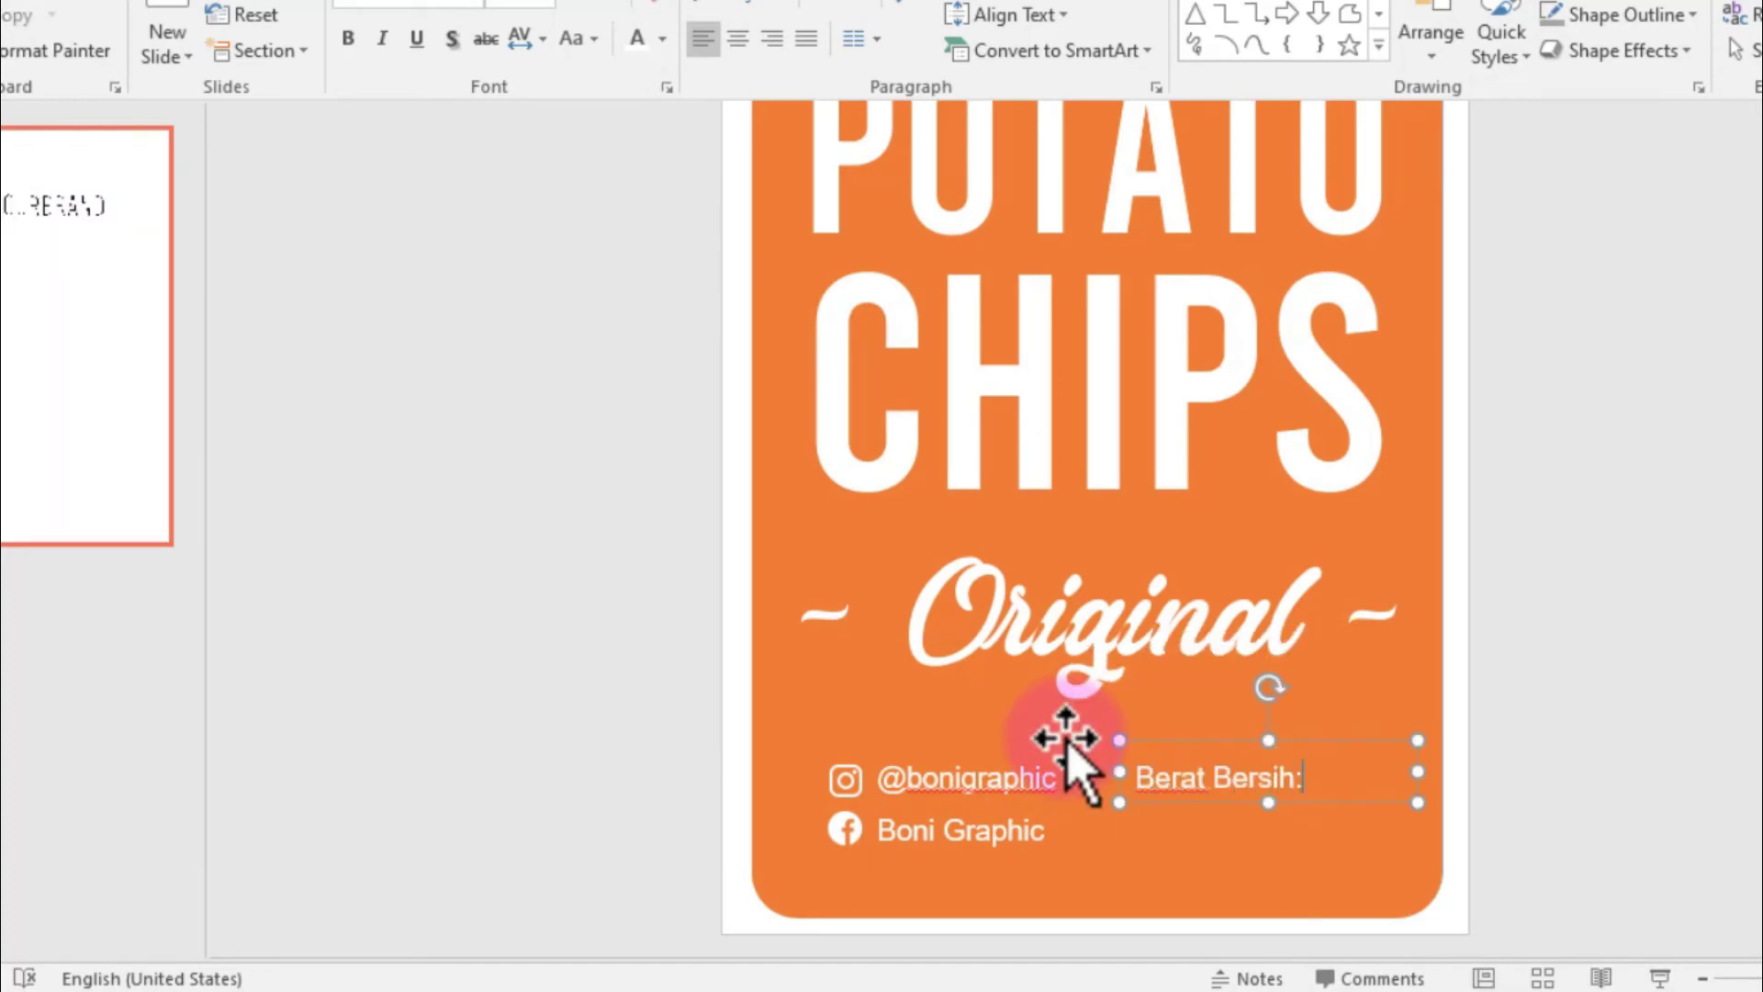
key(shift+F3)
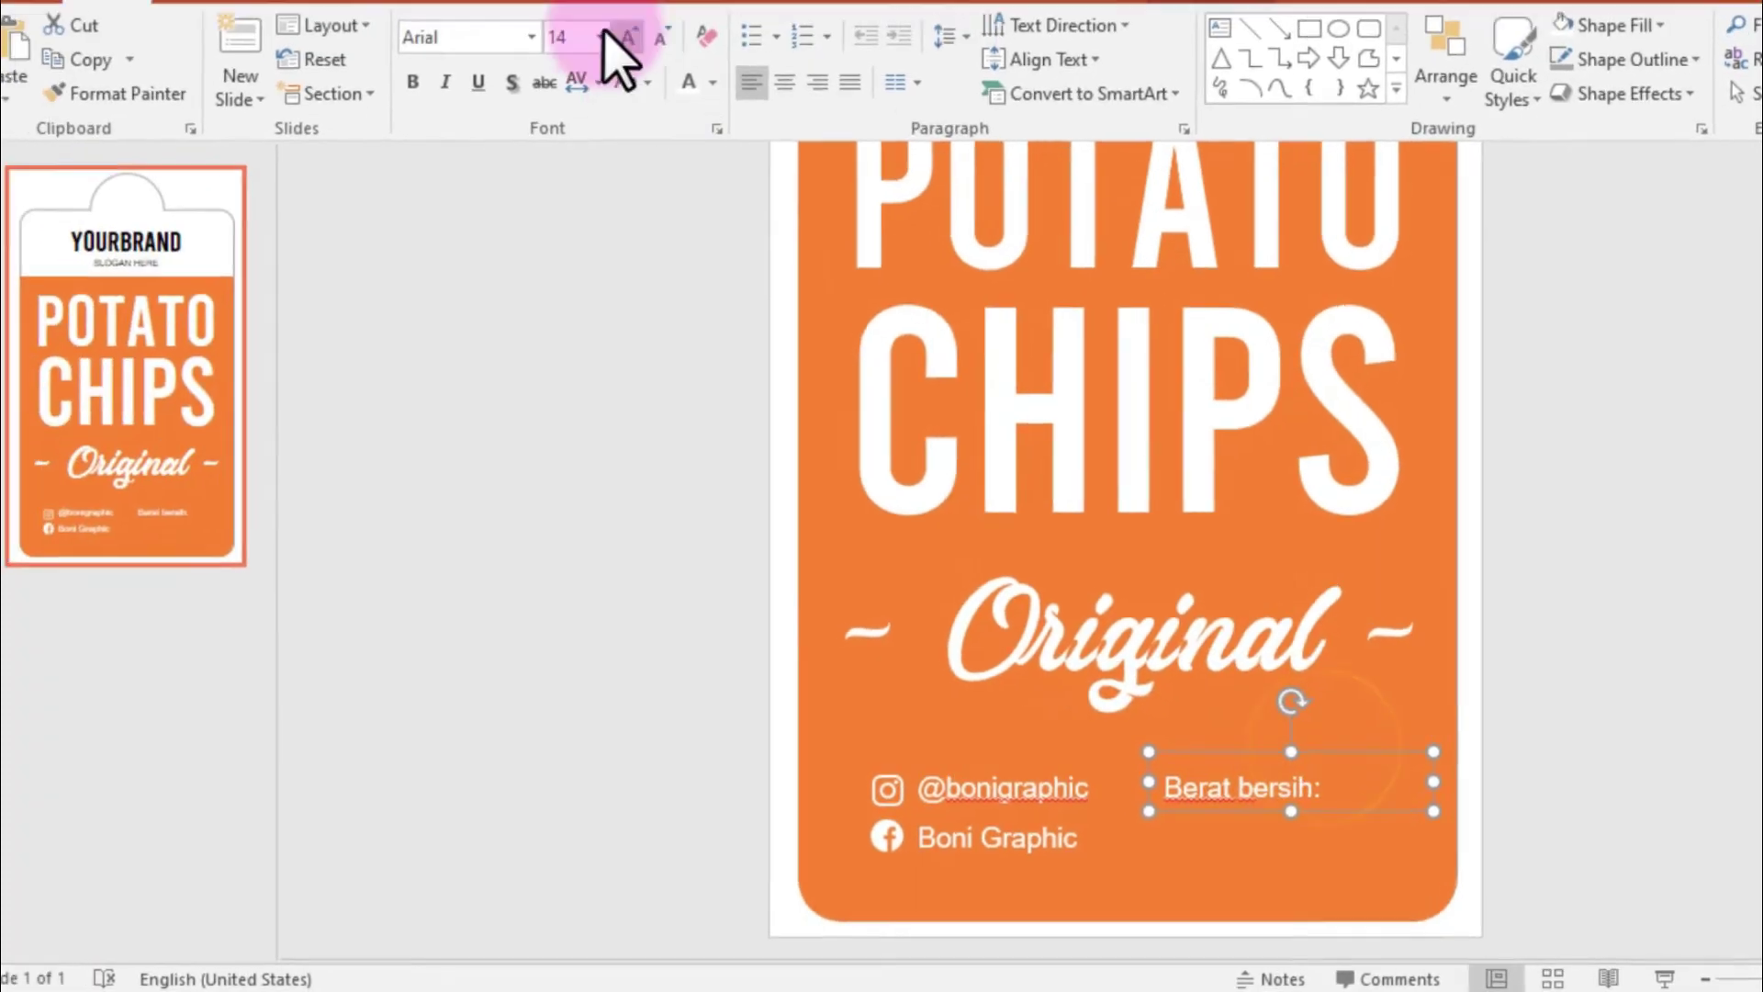
click(552, 8)
click(528, 205)
mouse_move(1195, 749)
mouse_down()
mouse_move(1284, 741)
mouse_move(1313, 814)
mouse_move(1424, 841)
mouse_up()
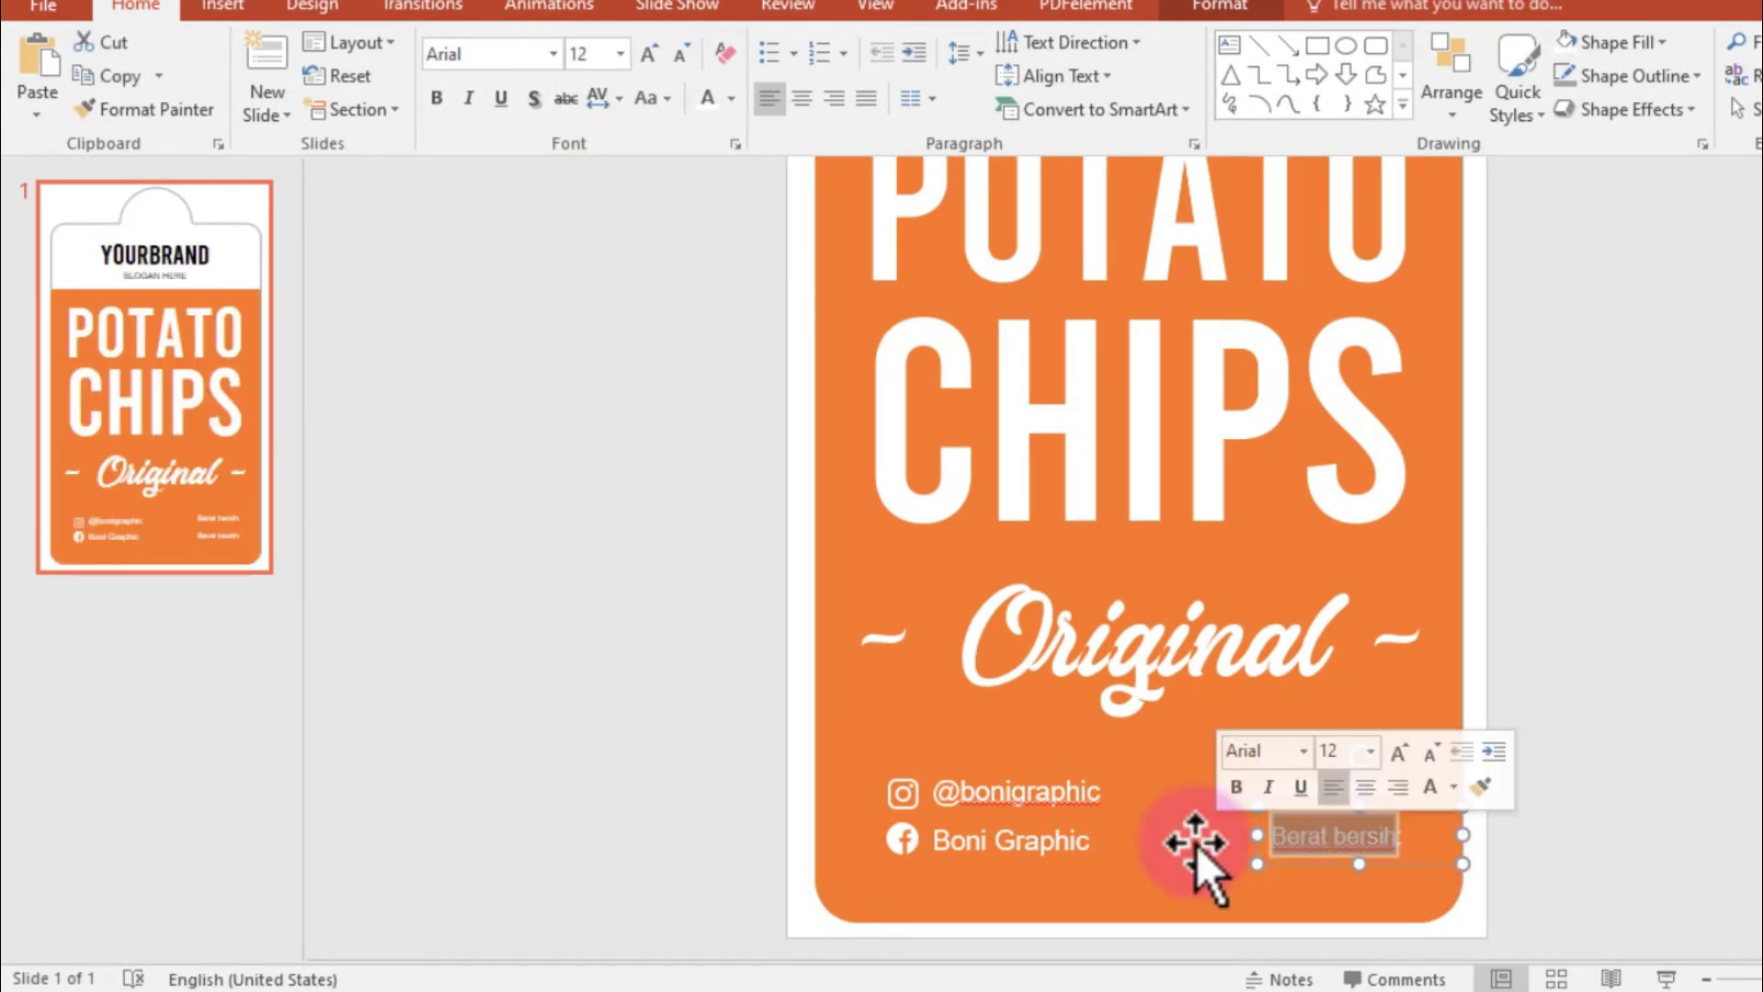
- Add a bold 40 pt '25g' under the caption and place the leaf logo on the top tab
text(25g)
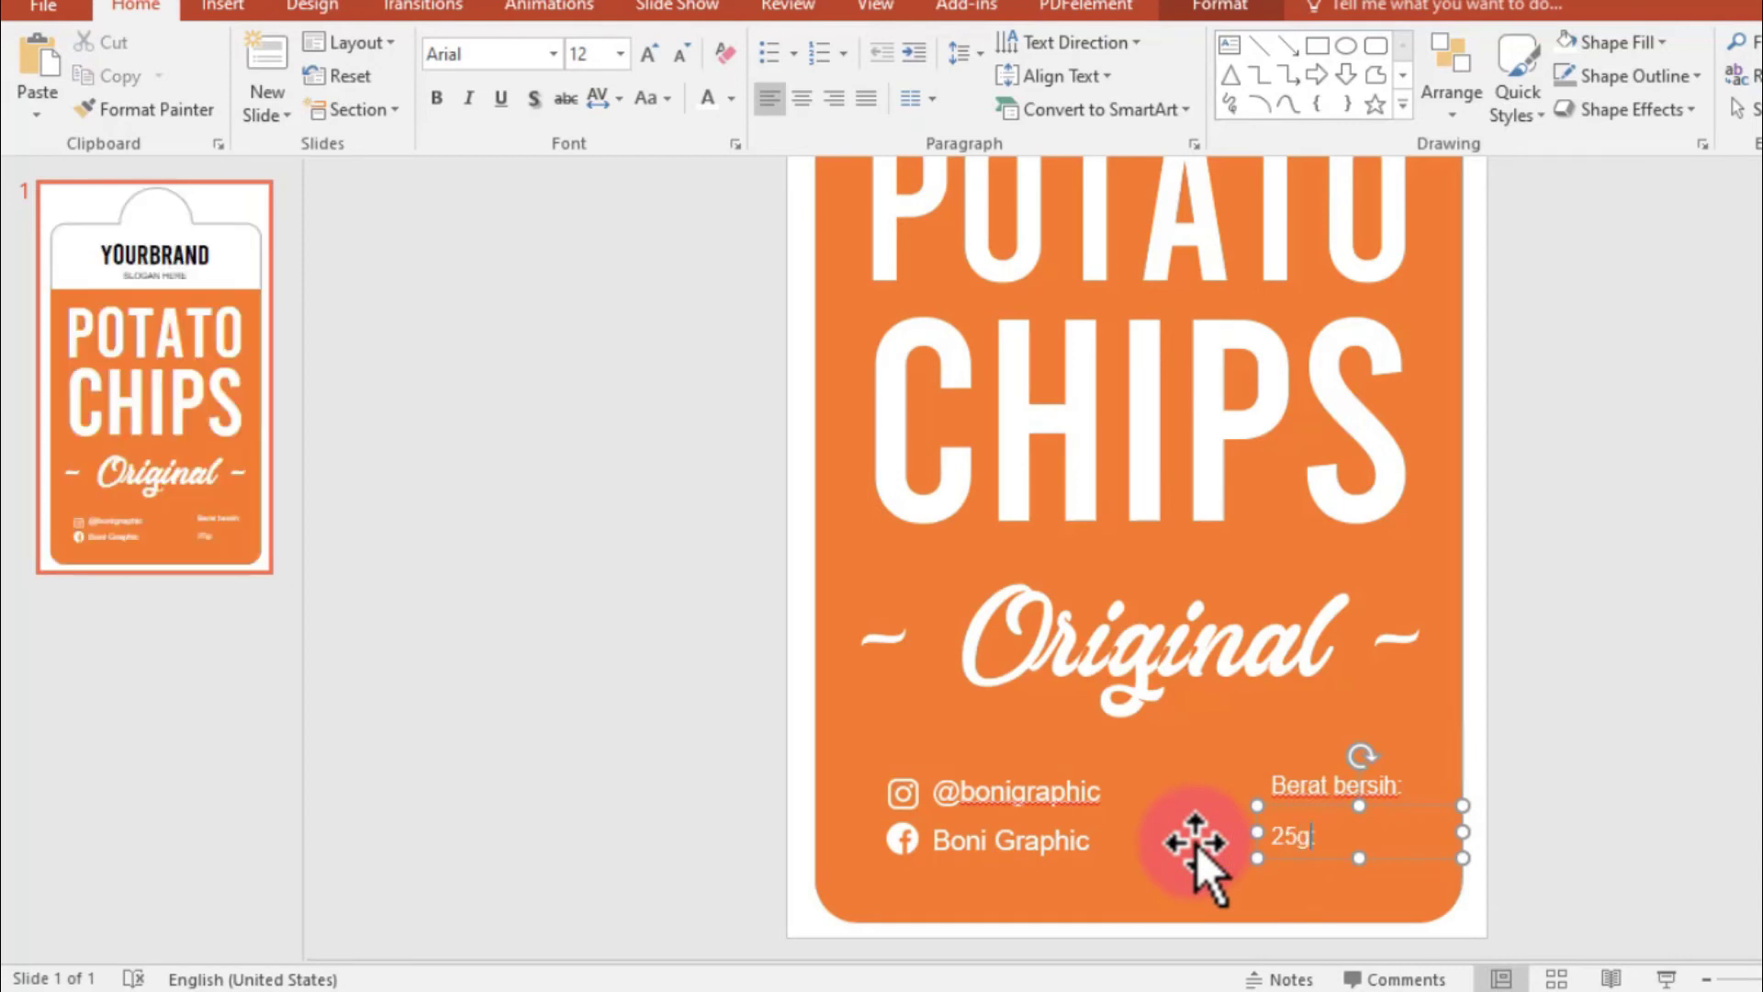
text(:)
key(BackSpace)
click(1226, 843)
click(436, 97)
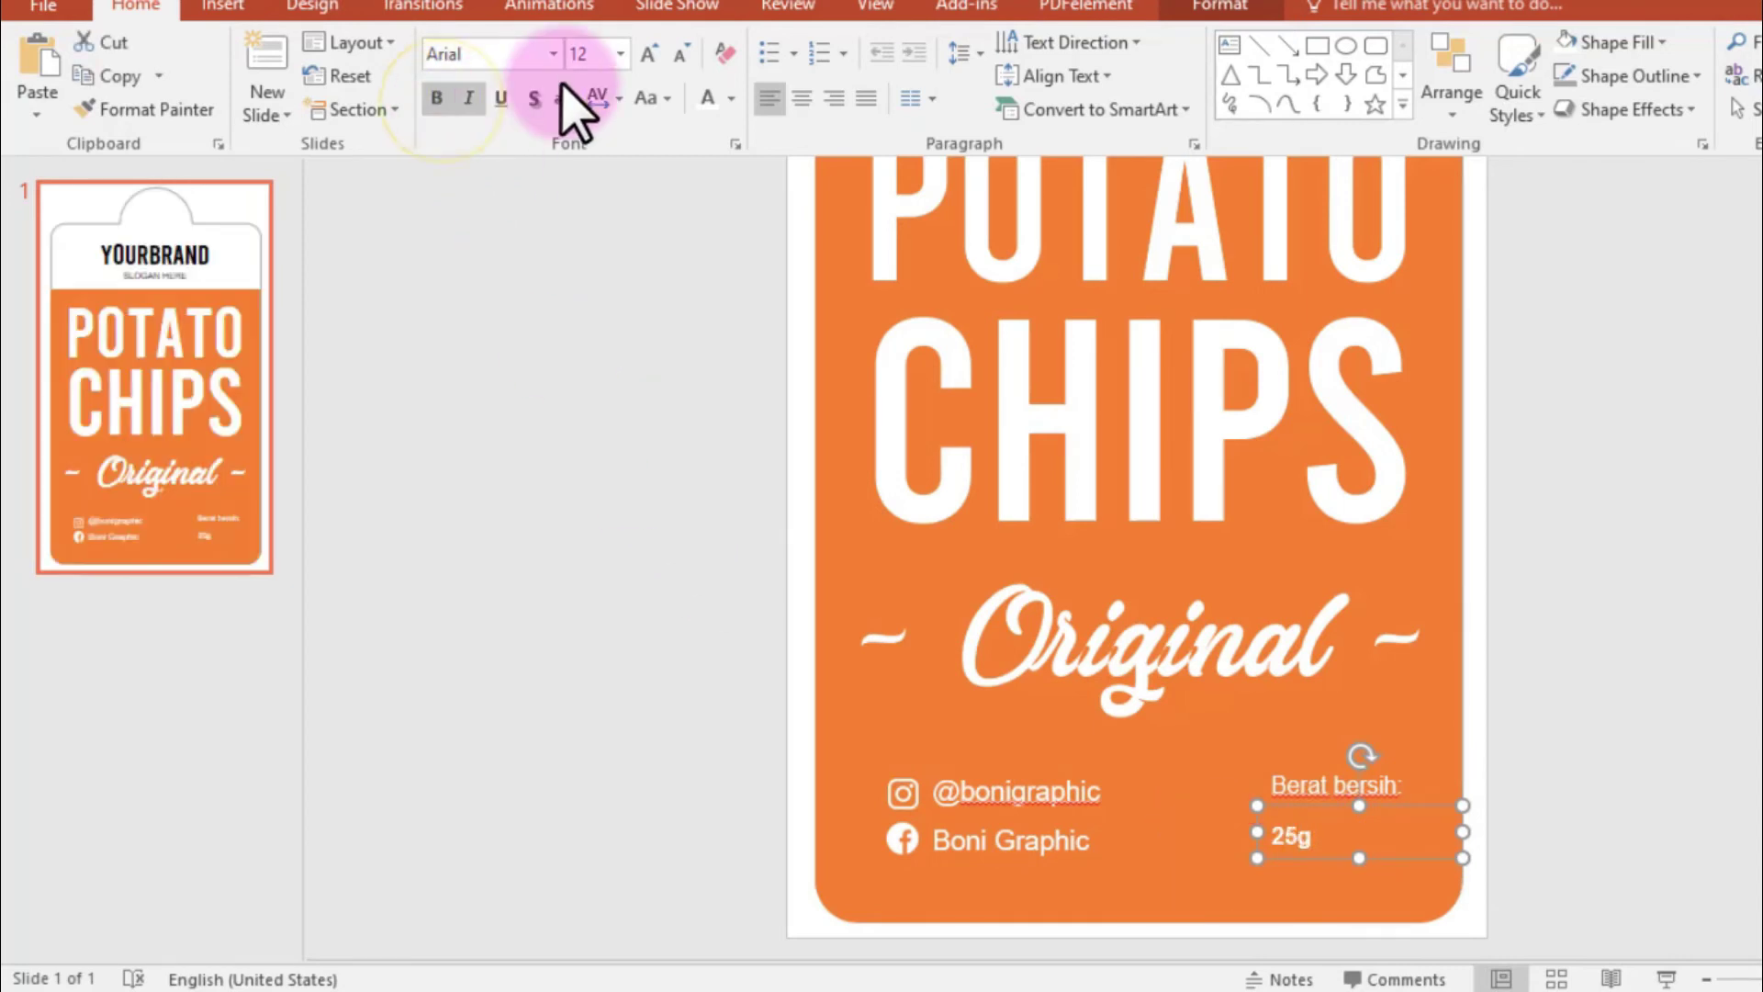
click(622, 53)
click(609, 492)
click(1430, 815)
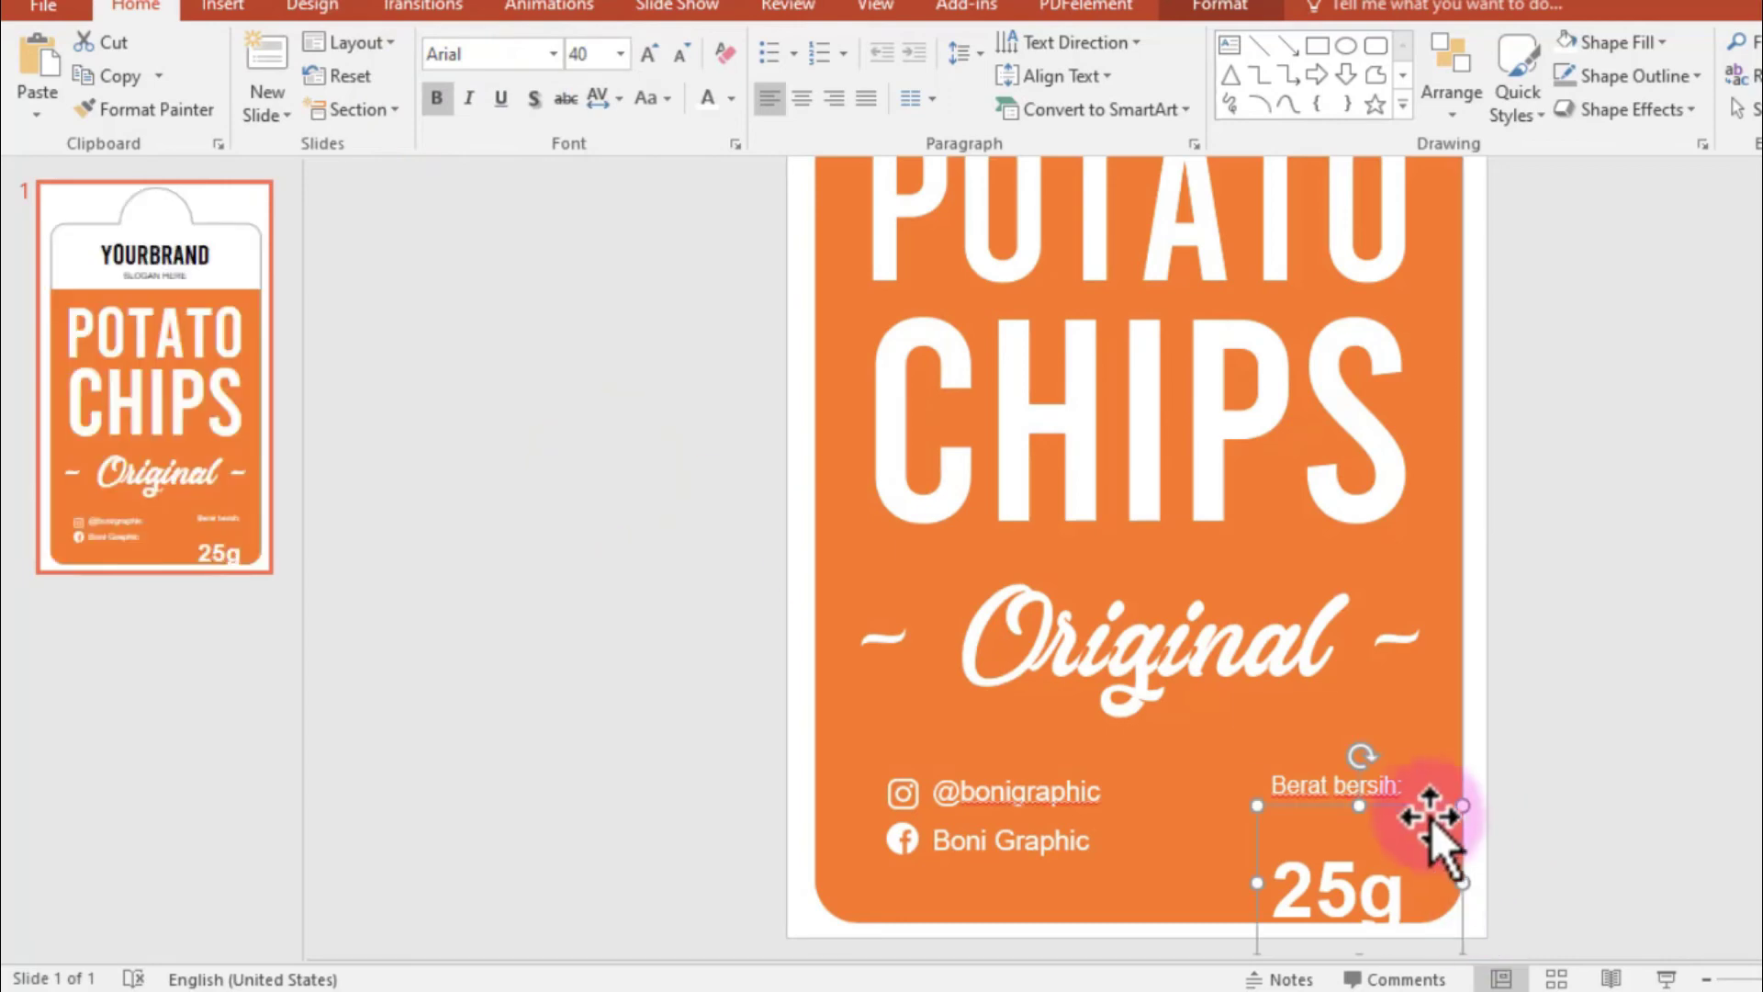
drag(1423, 797, 1424, 763)
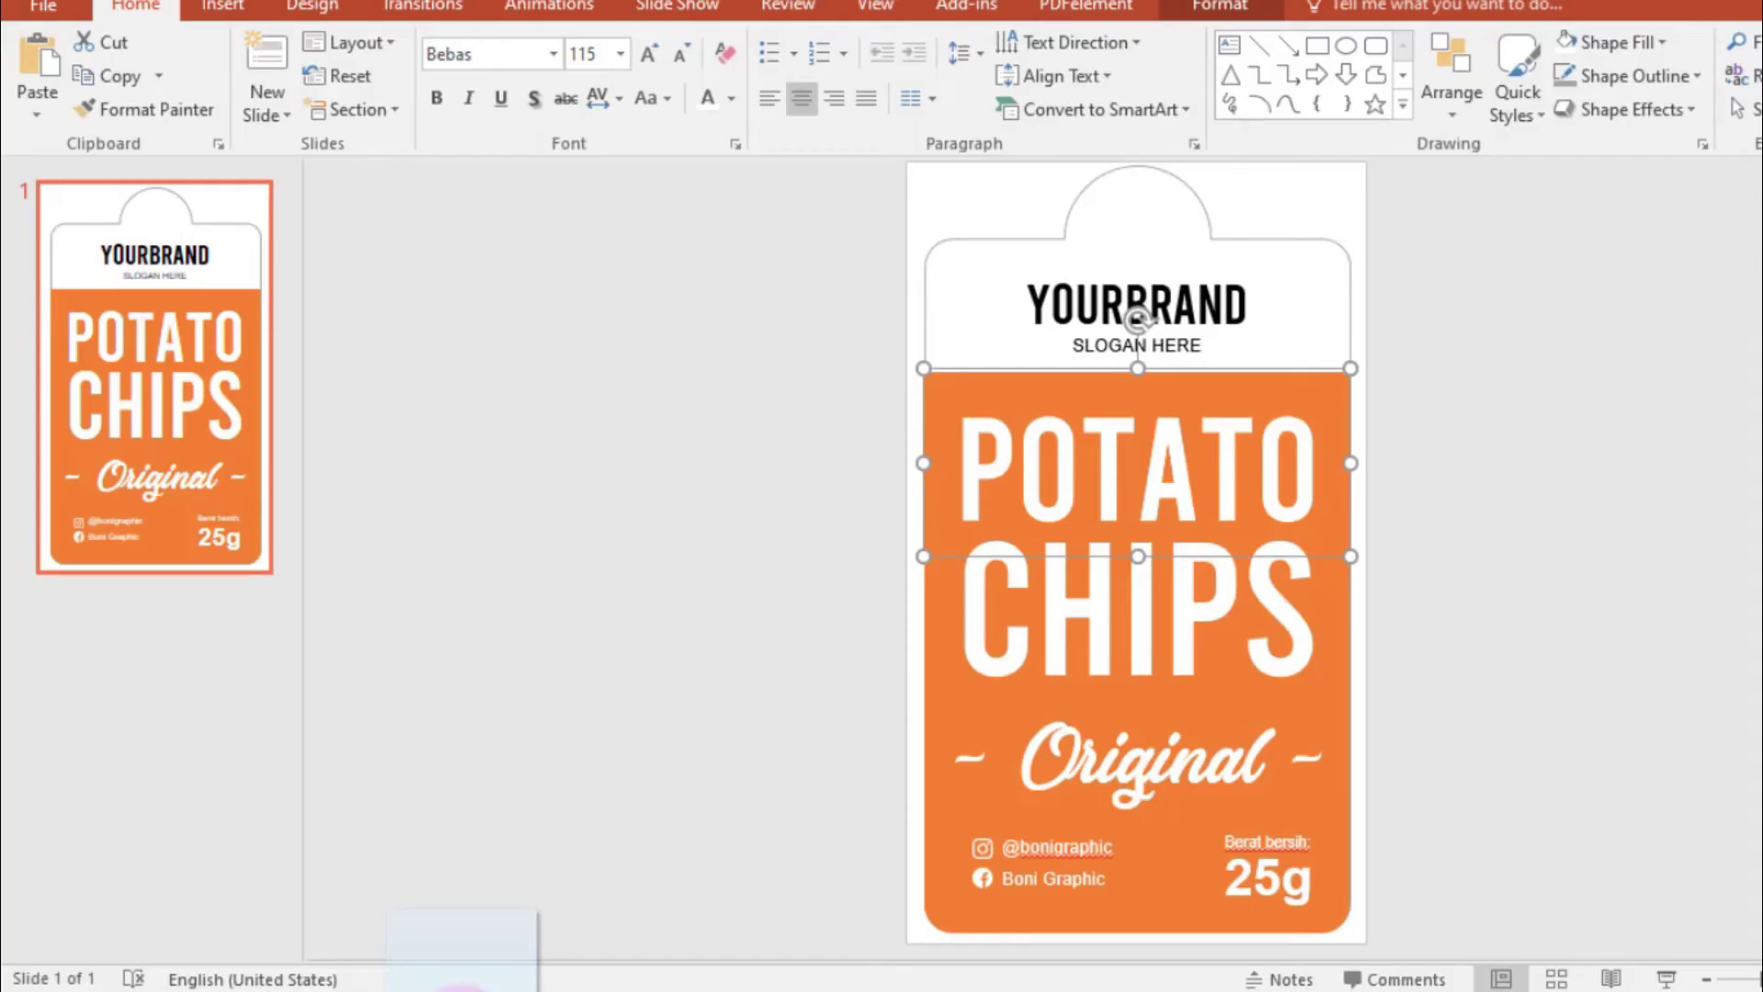
mouse_move(643, 276)
mouse_down()
mouse_move(1136, 748)
mouse_move(1235, 654)
mouse_move(972, 413)
mouse_move(1153, 228)
mouse_up()
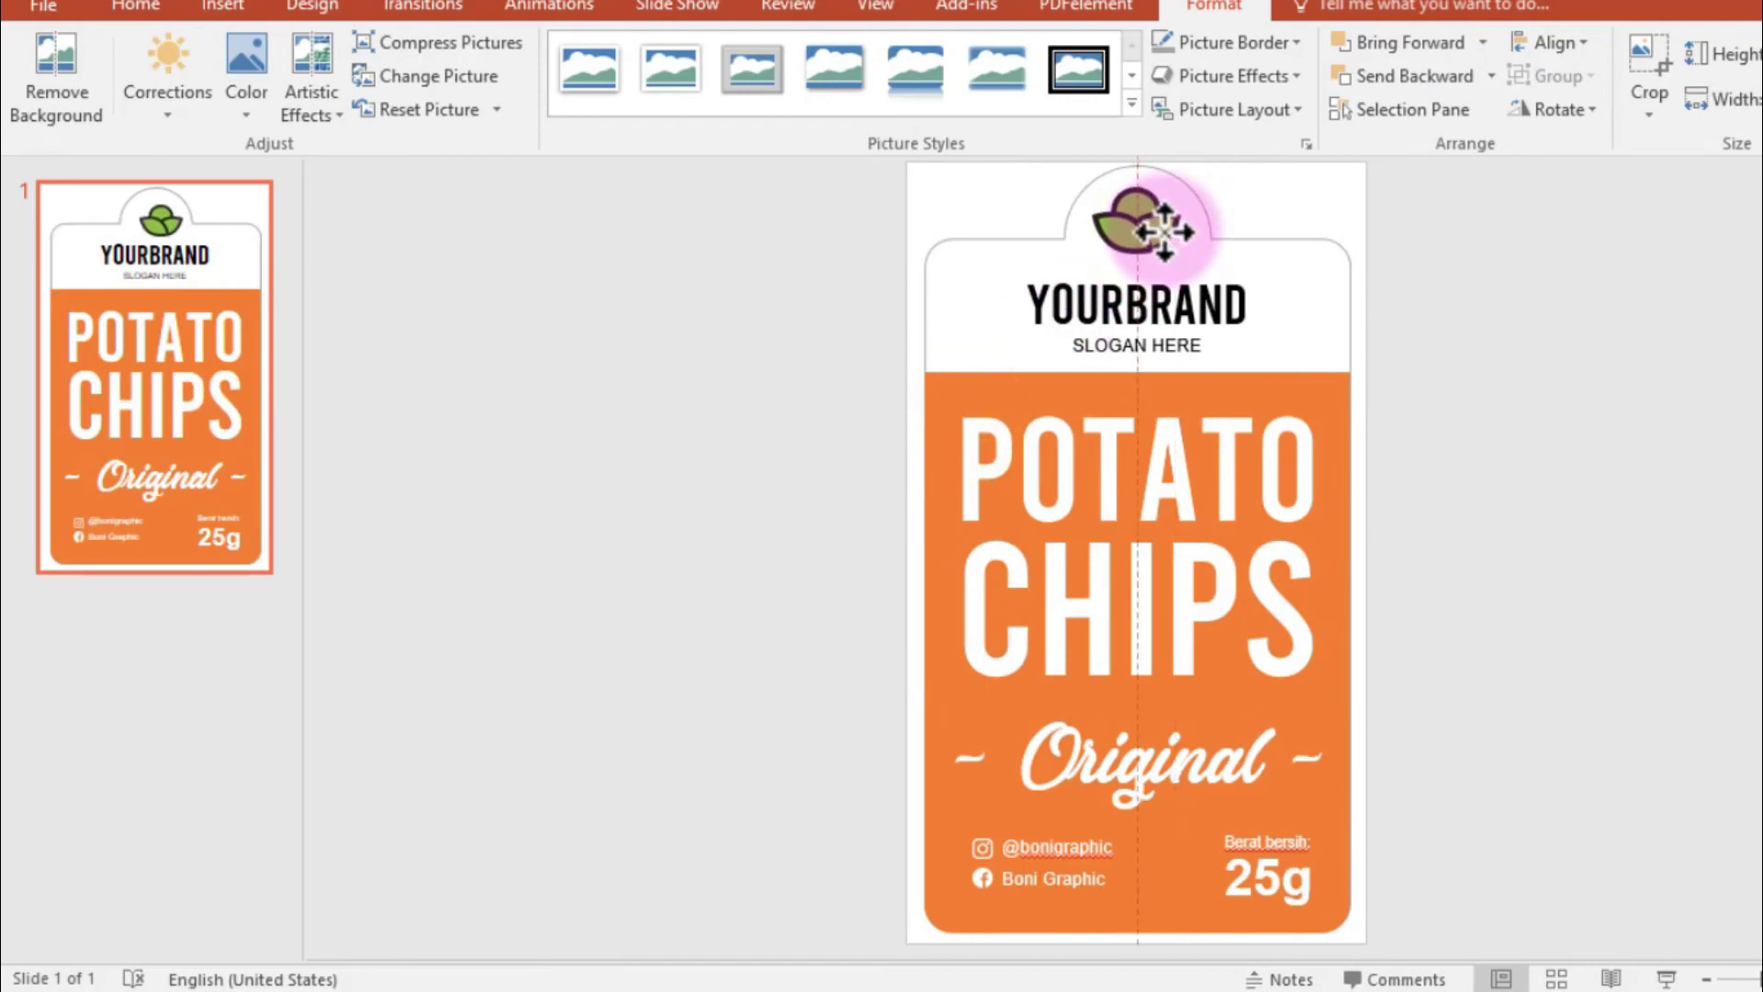
- Deselect the logo, then select all objects on the slide with Ctrl+A
click(1515, 409)
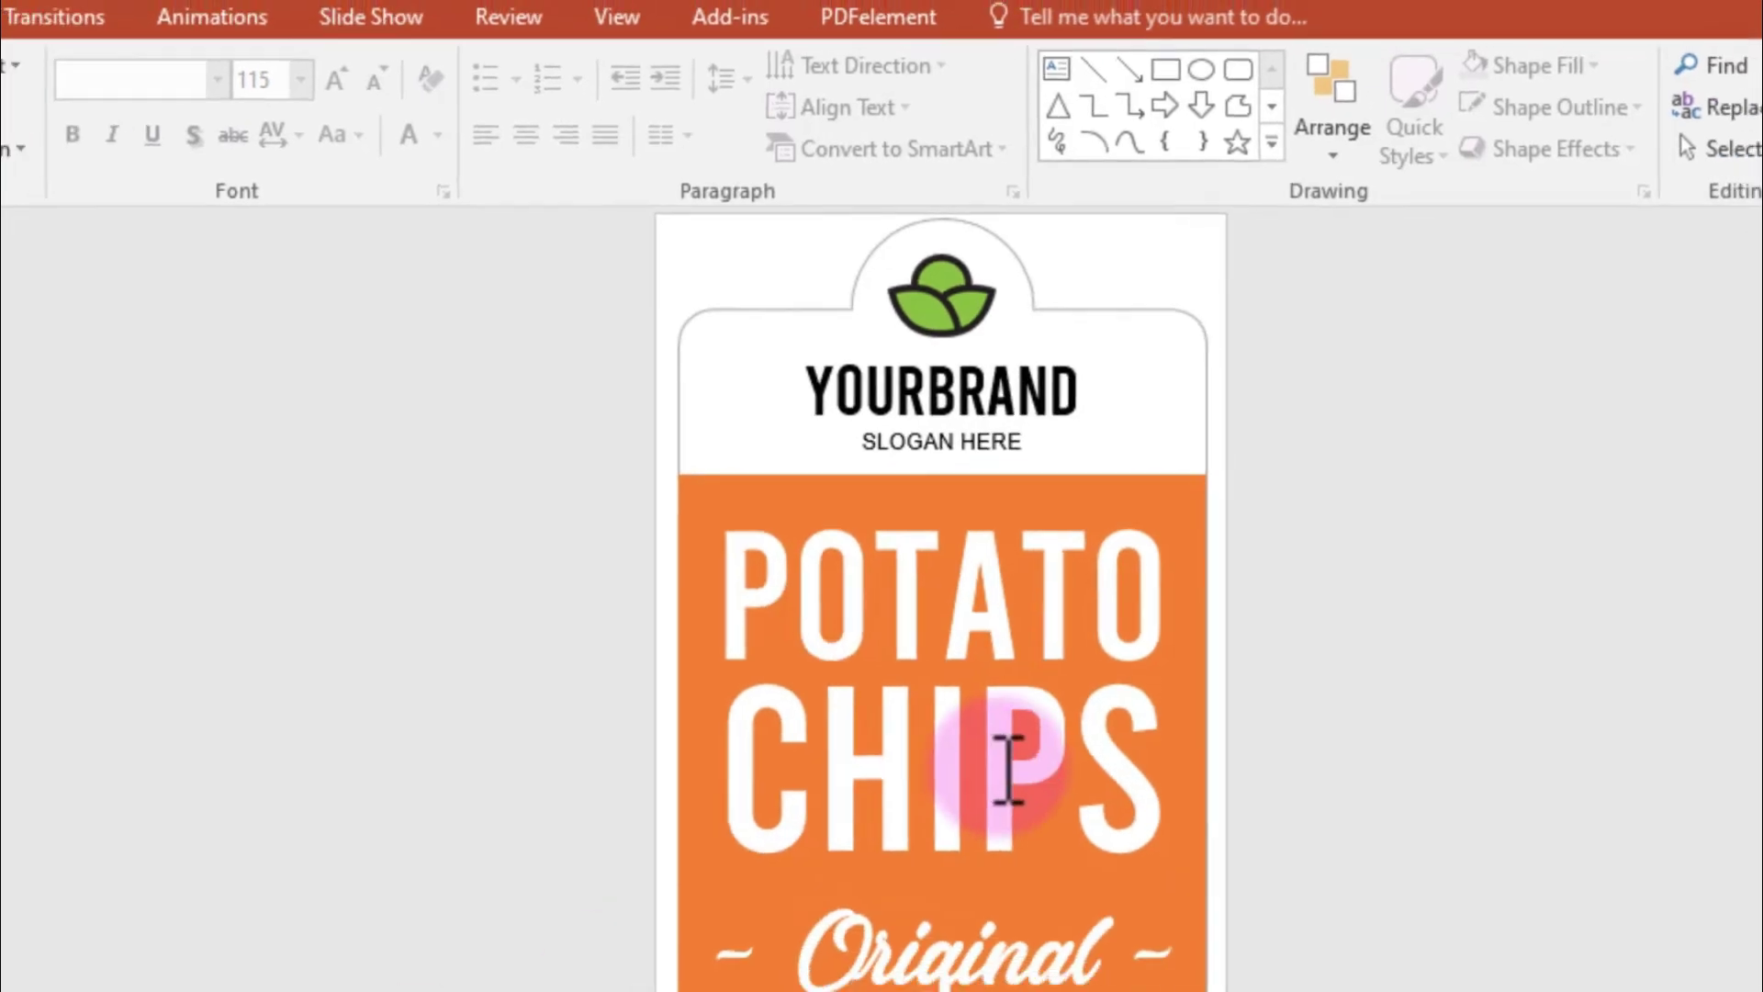
key(ctrl+a)
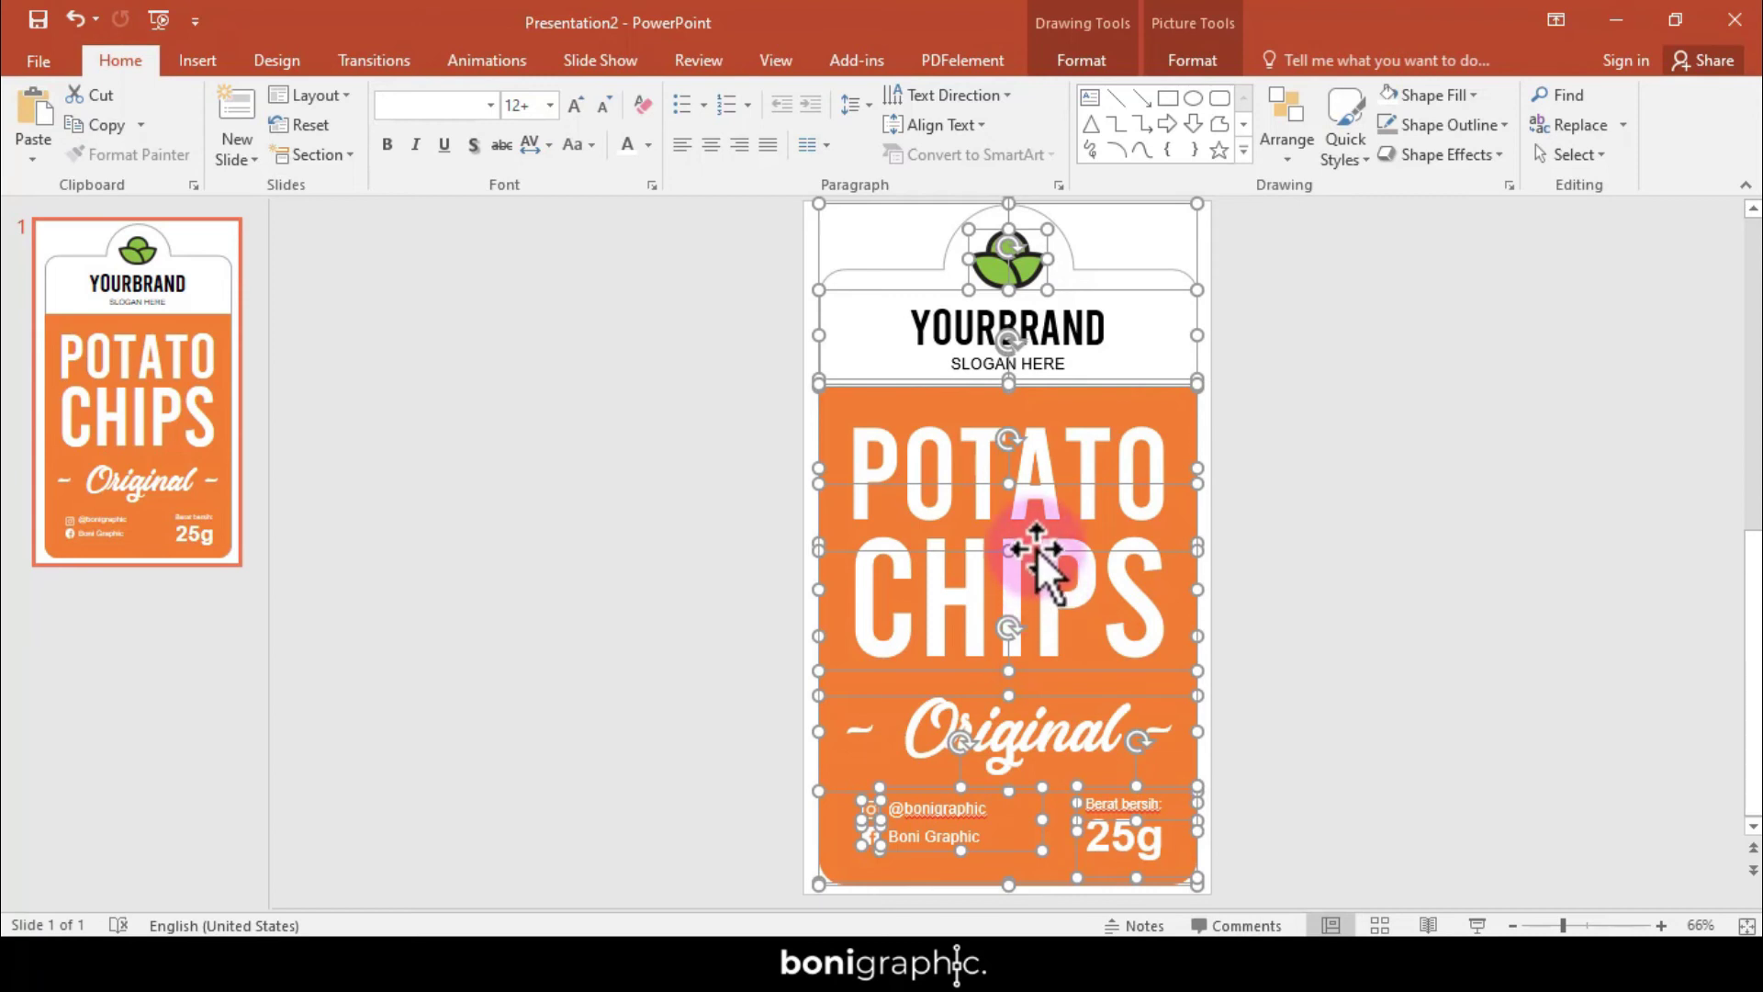
- Save the selected label objects as a PNG picture named Label in Desktop\Label
right_click(1037, 551)
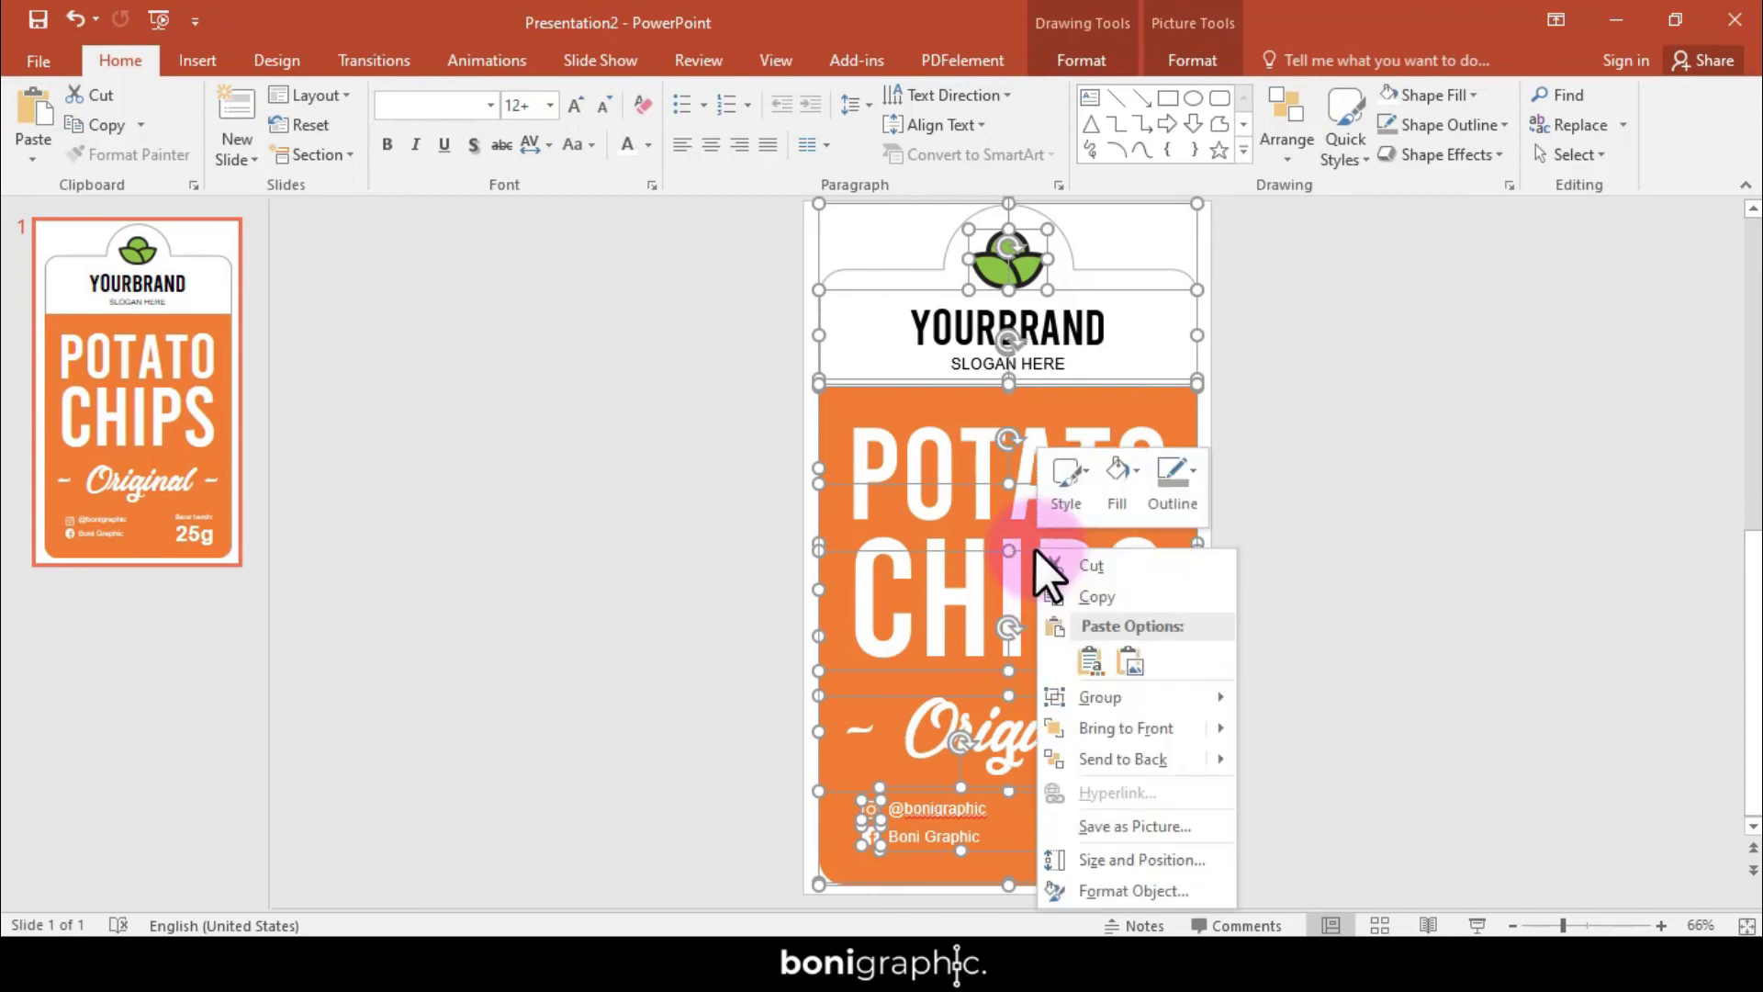
click(1092, 826)
click(504, 688)
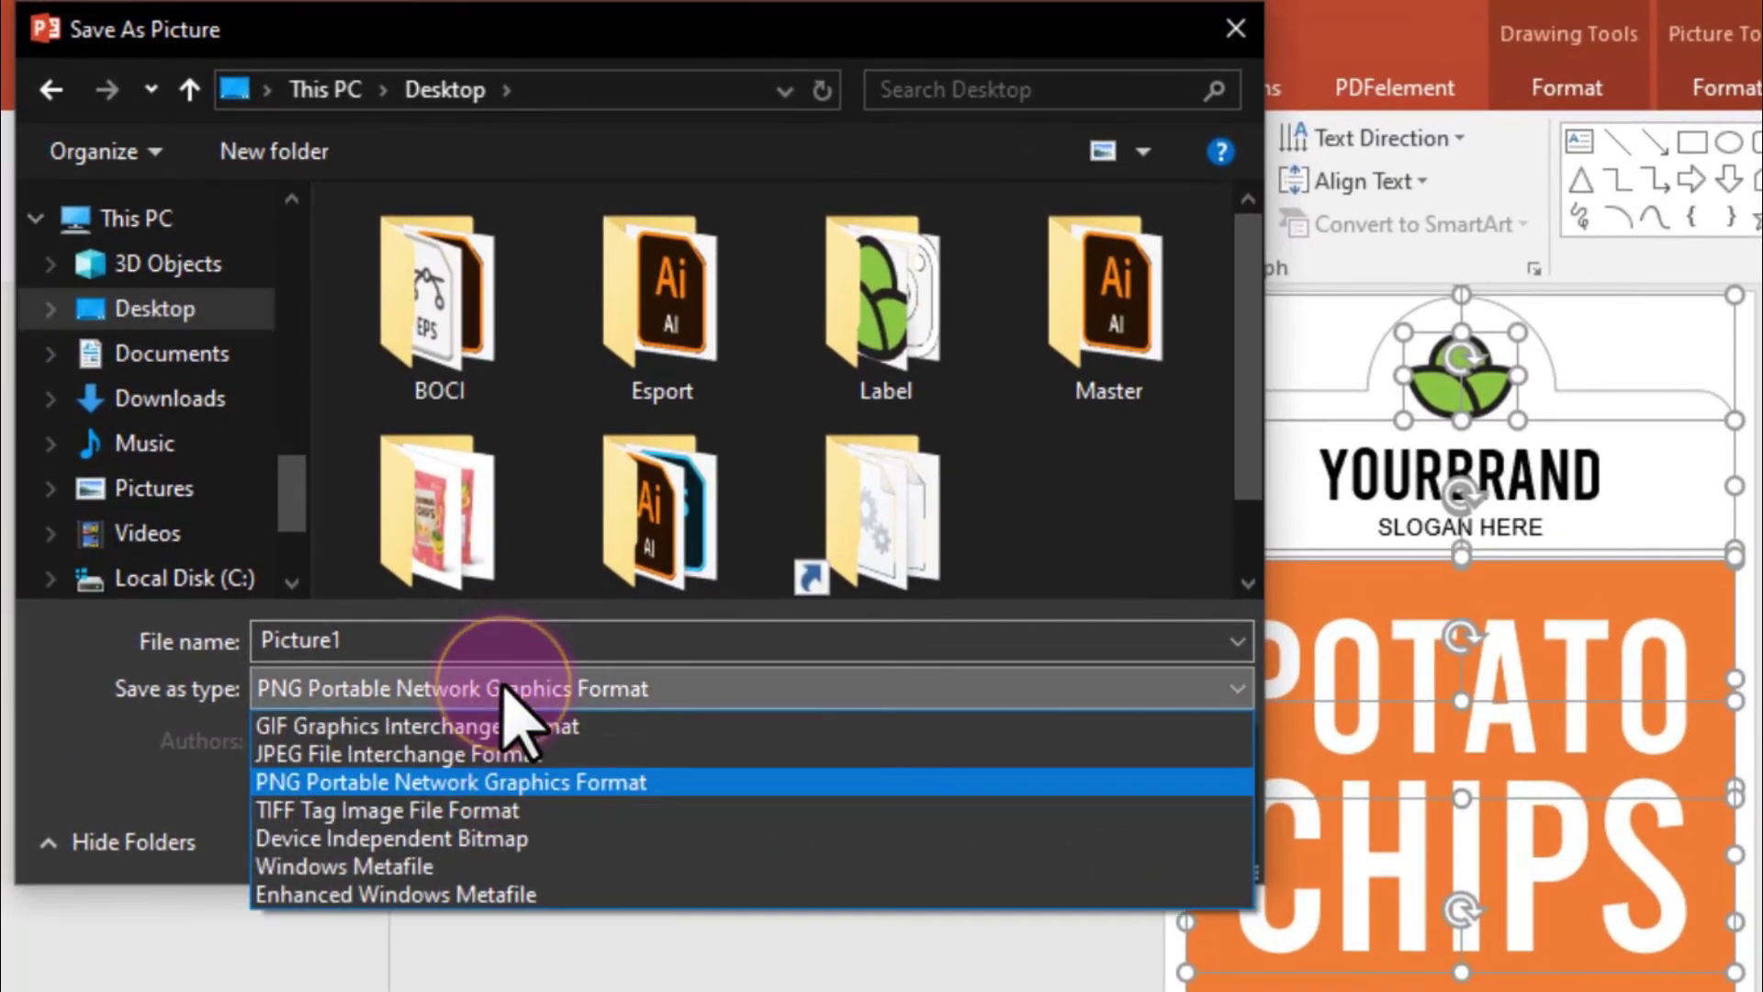
click(463, 783)
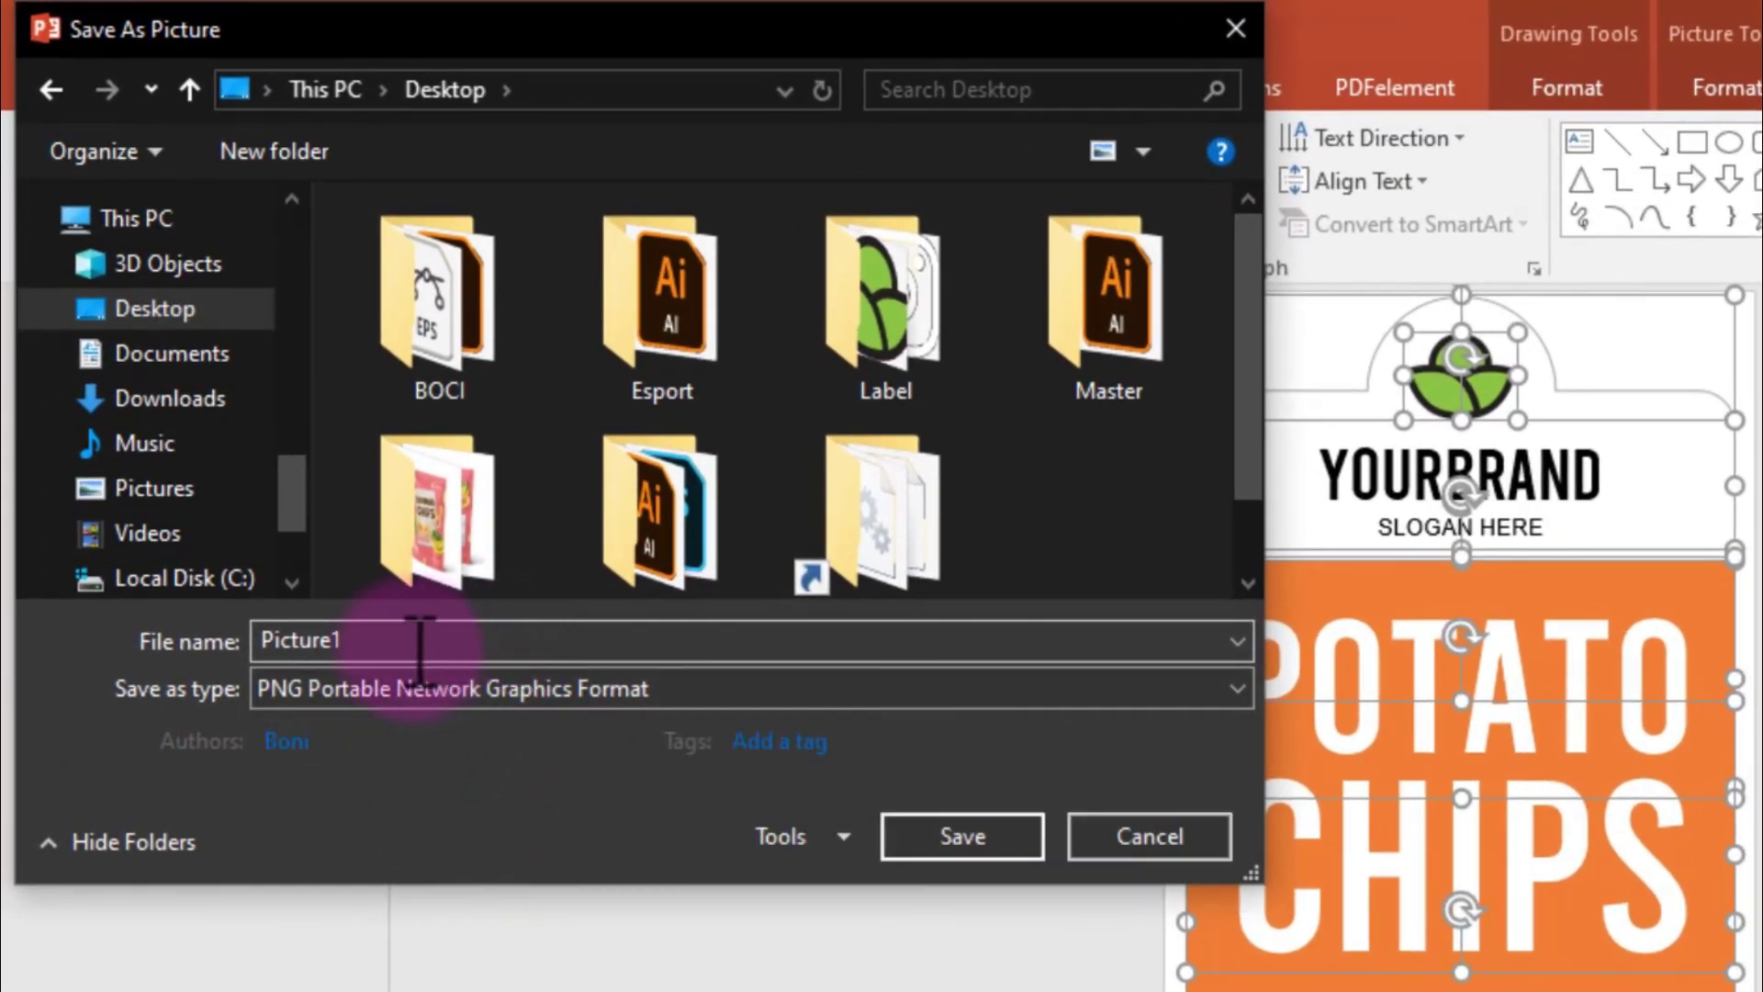
text(Label)
key(Return)
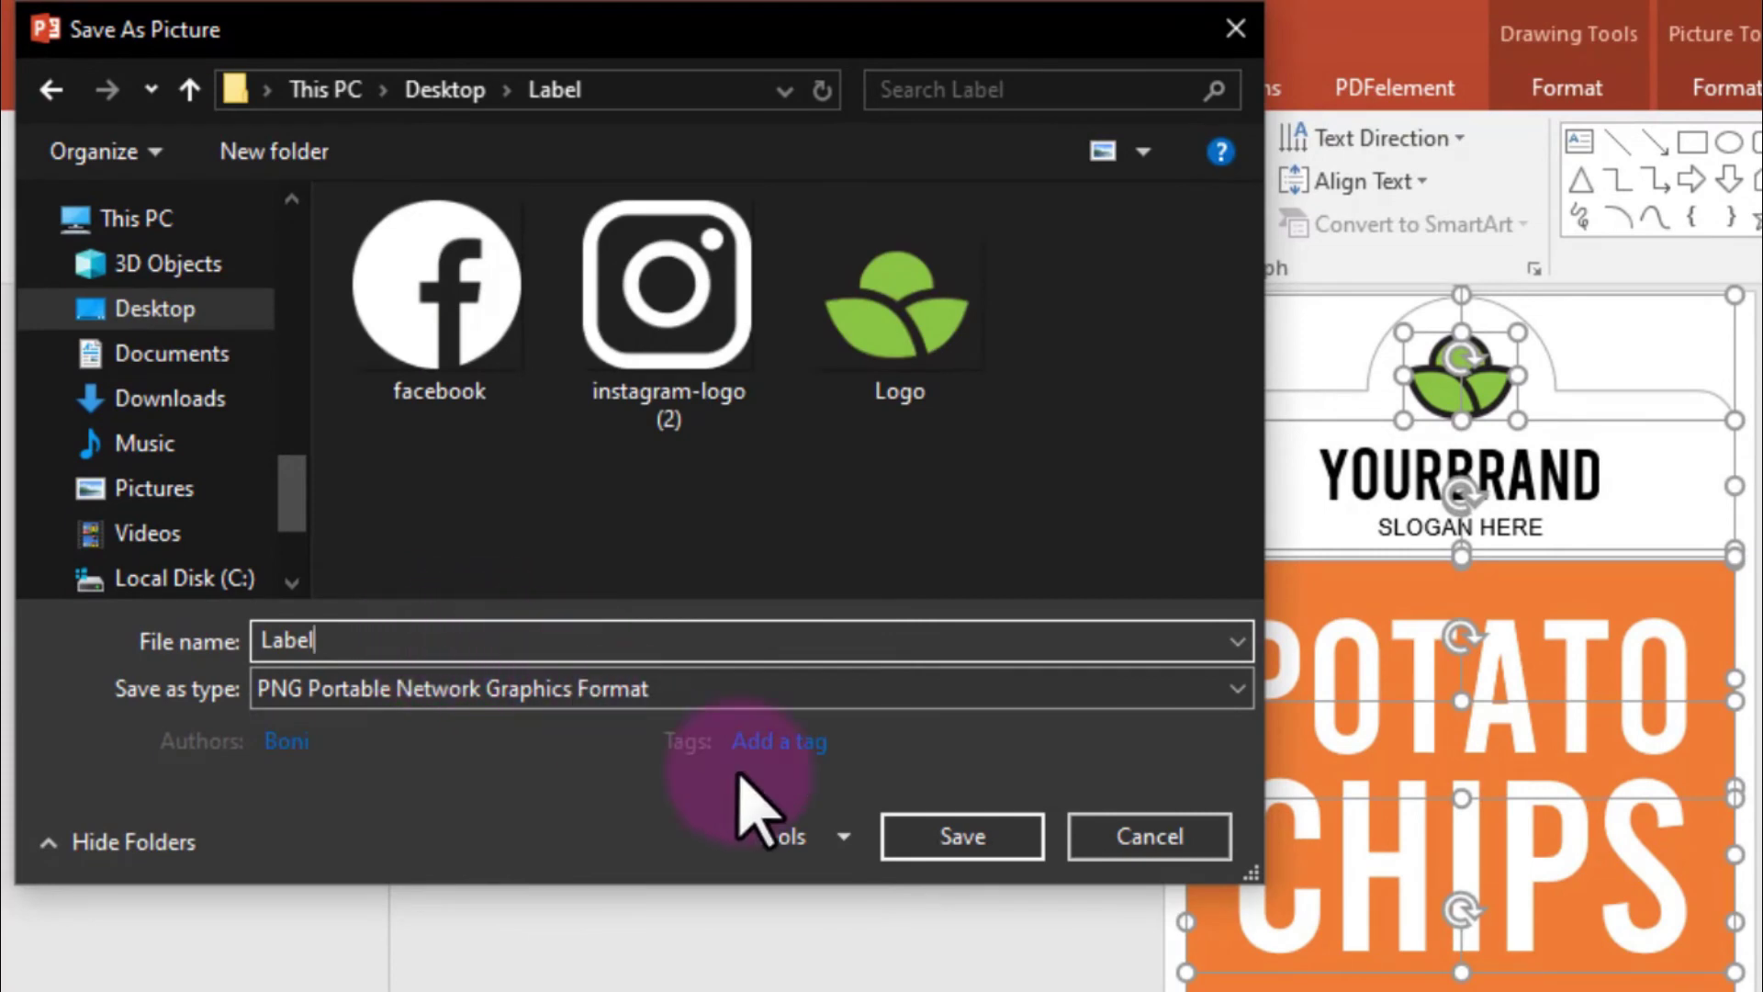
click(955, 835)
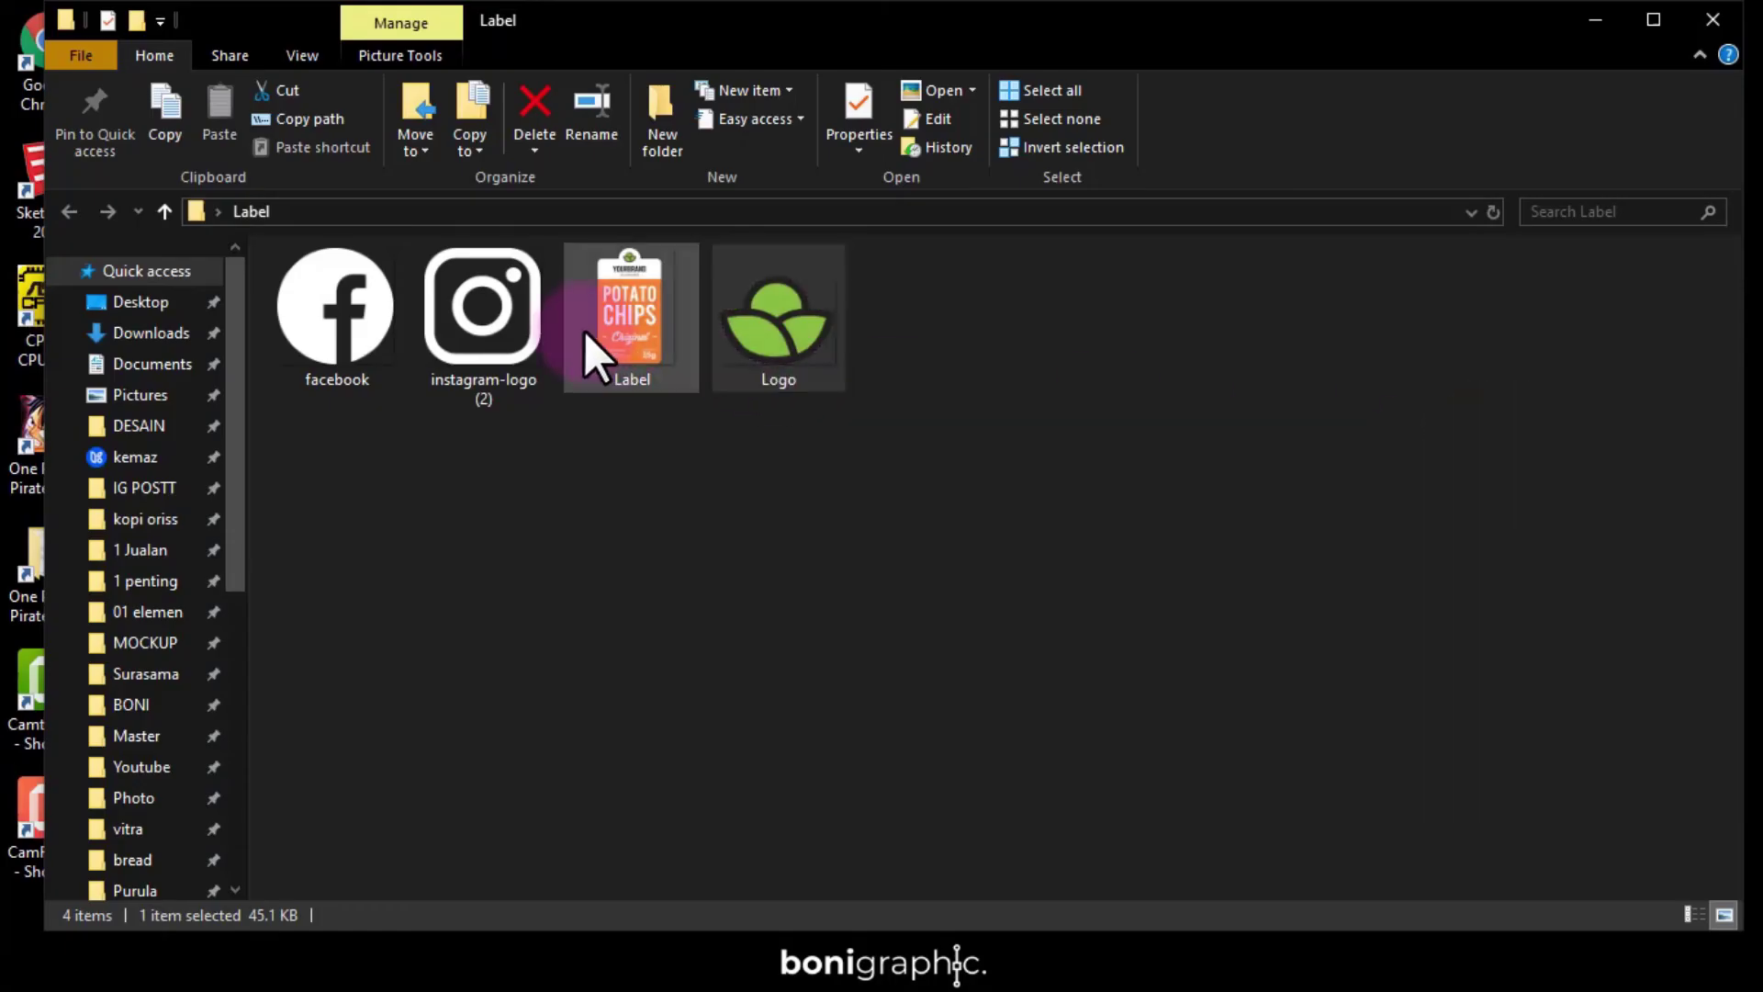
- Open the exported Label image from Explorer to preview it
double_click(617, 317)
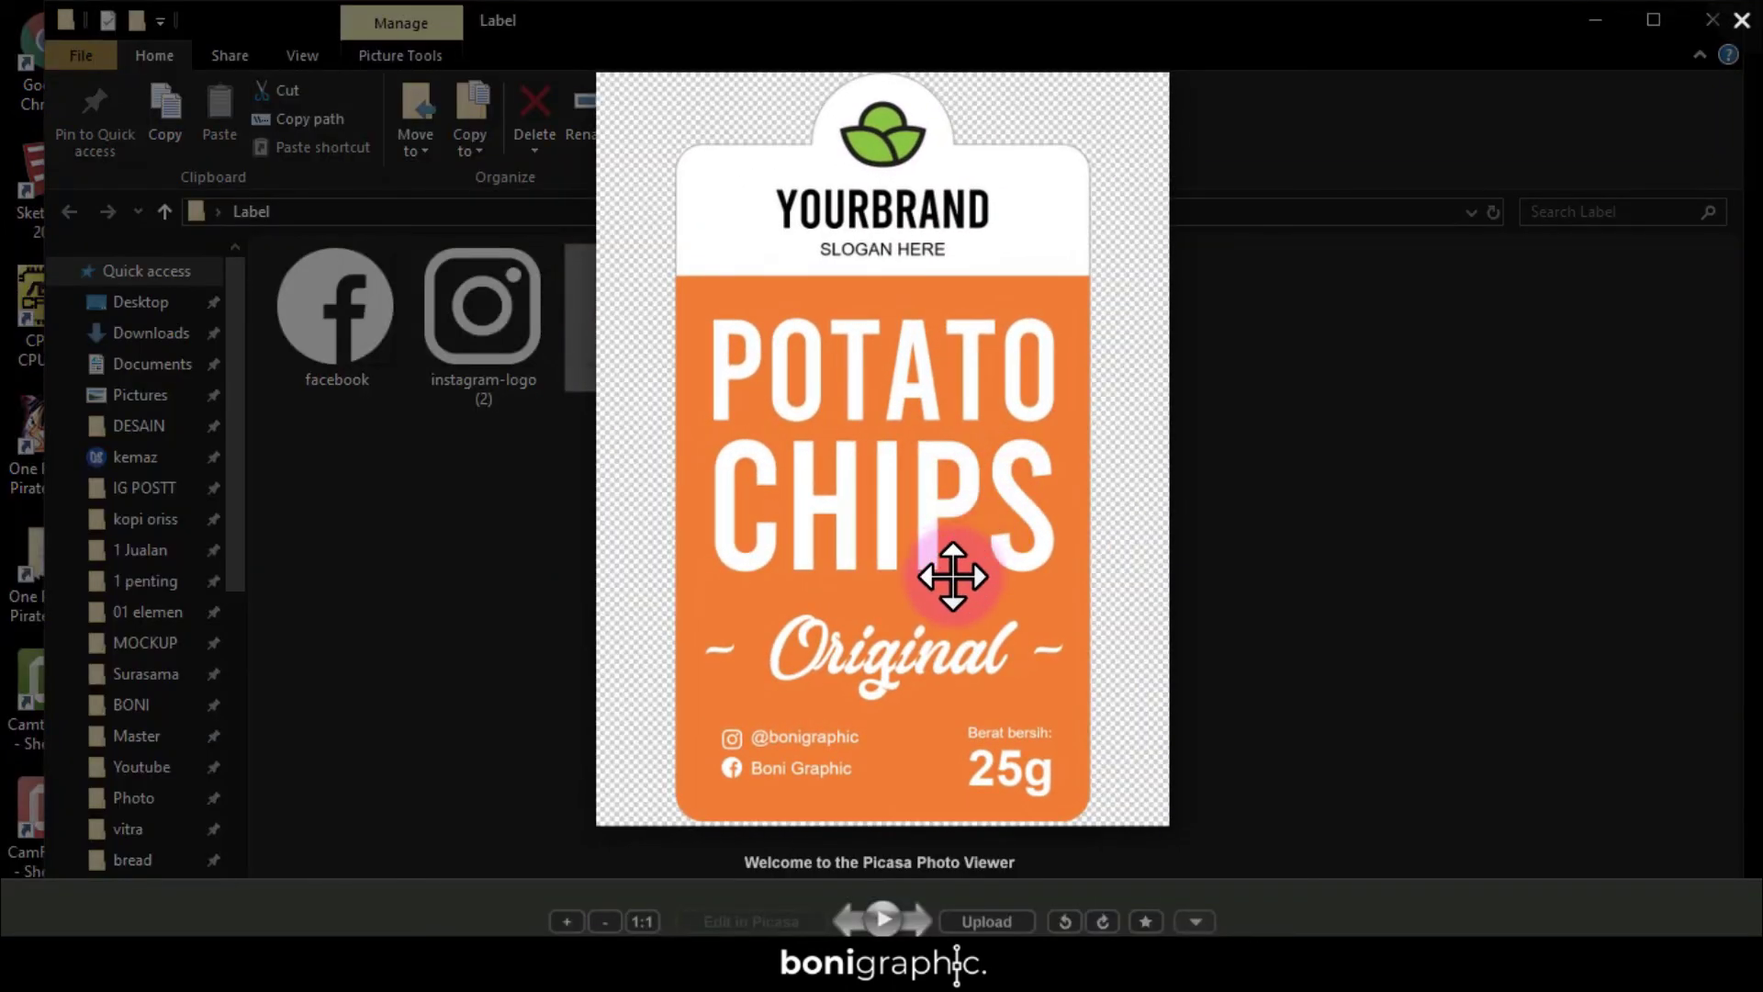
scroll(951, 578, up, 1)
scroll(948, 526, down, 2)
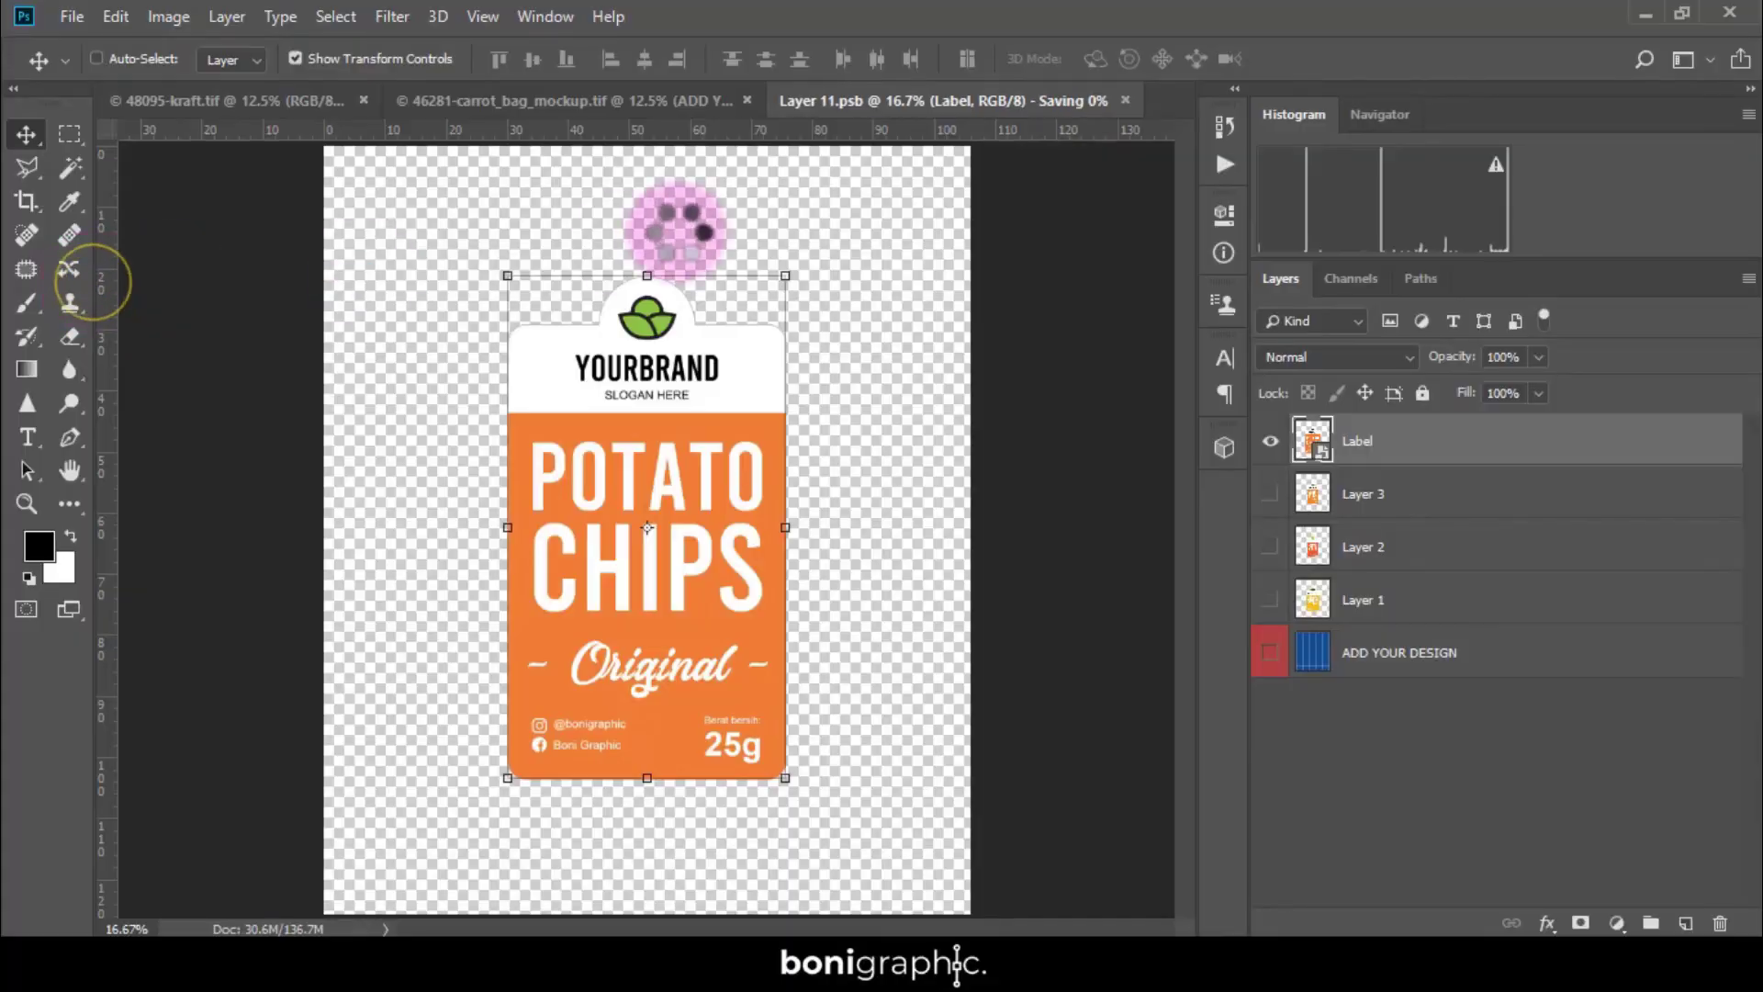
- Turn on the white backdrop layer behind the chips bag mockup
click(677, 91)
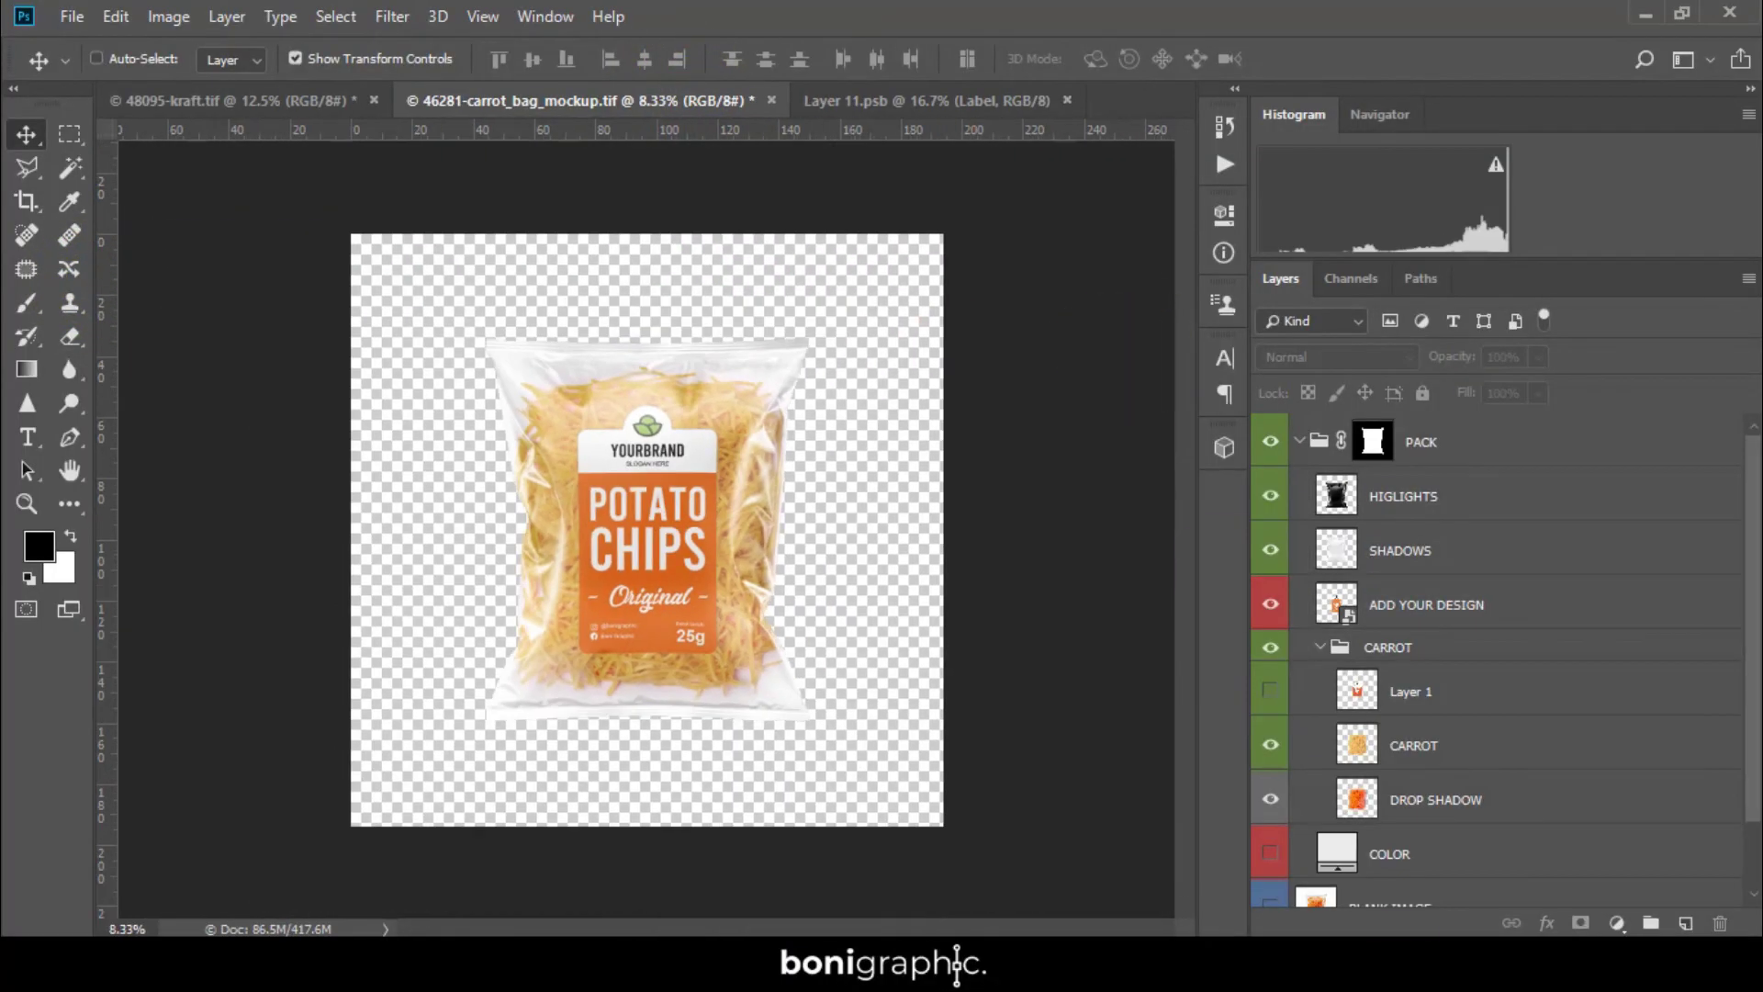
scroll(1265, 859, down, 2)
click(1270, 826)
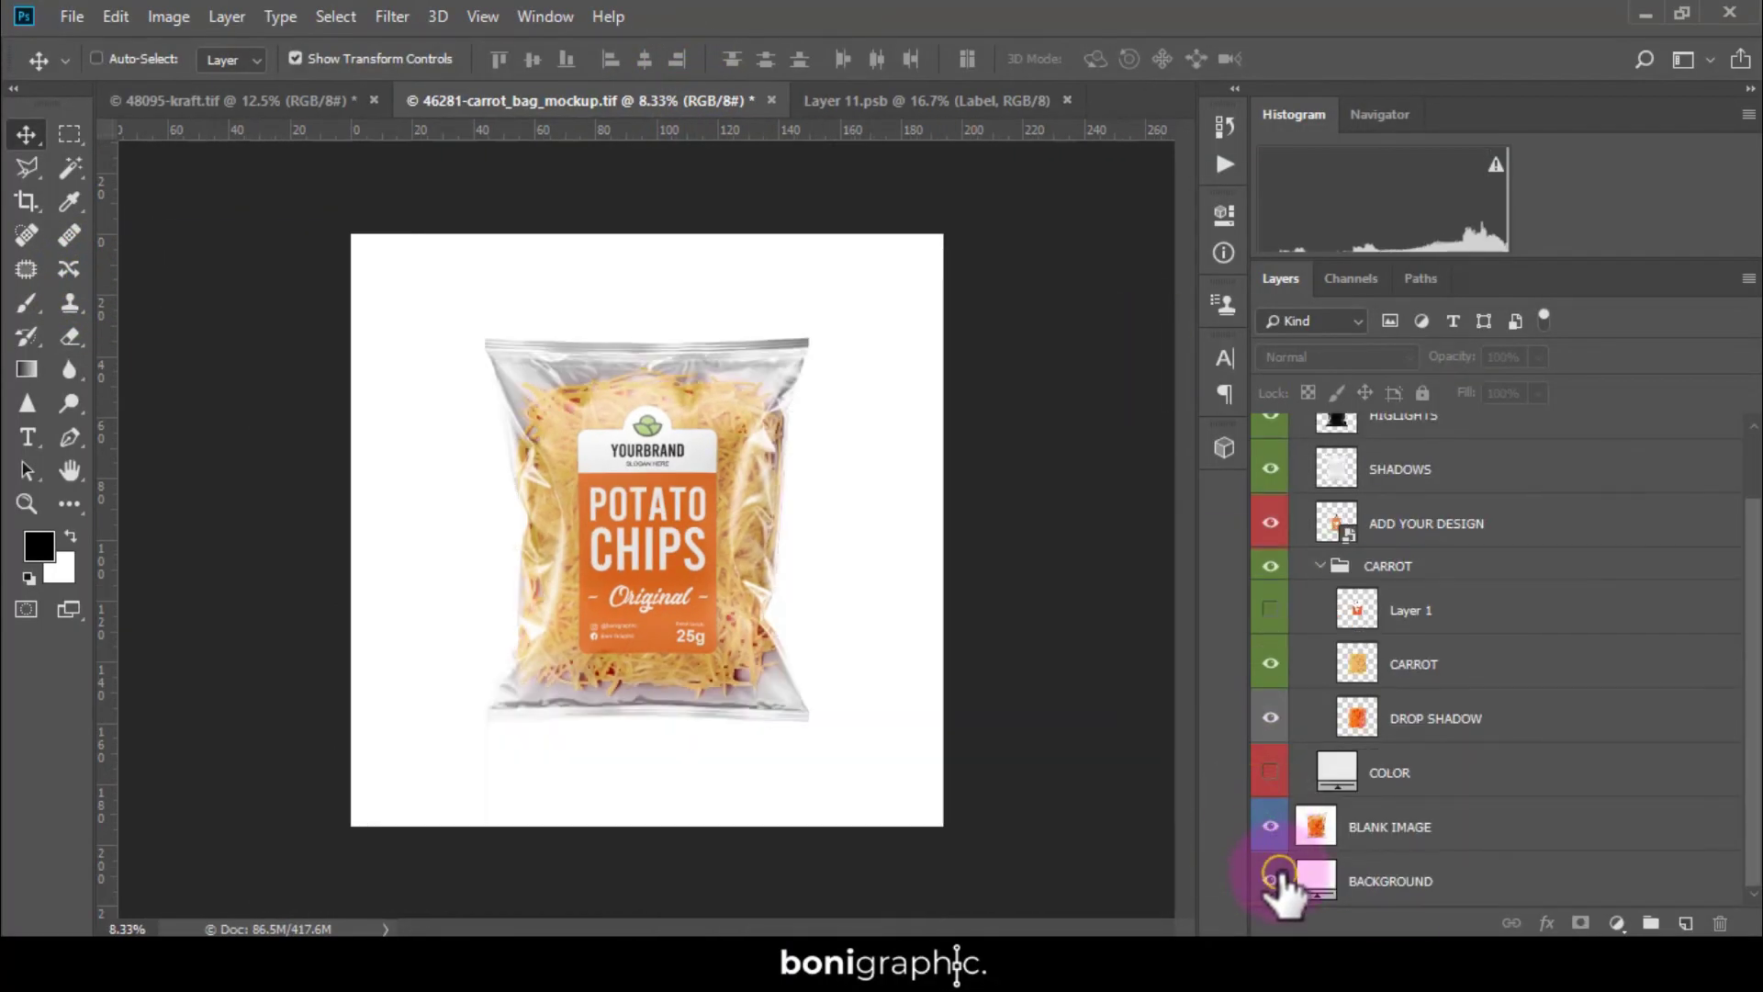
- Enable the white BACKGROUND layer on the kraft pouch mockup, zoom in, then return
click(293, 101)
click(1269, 864)
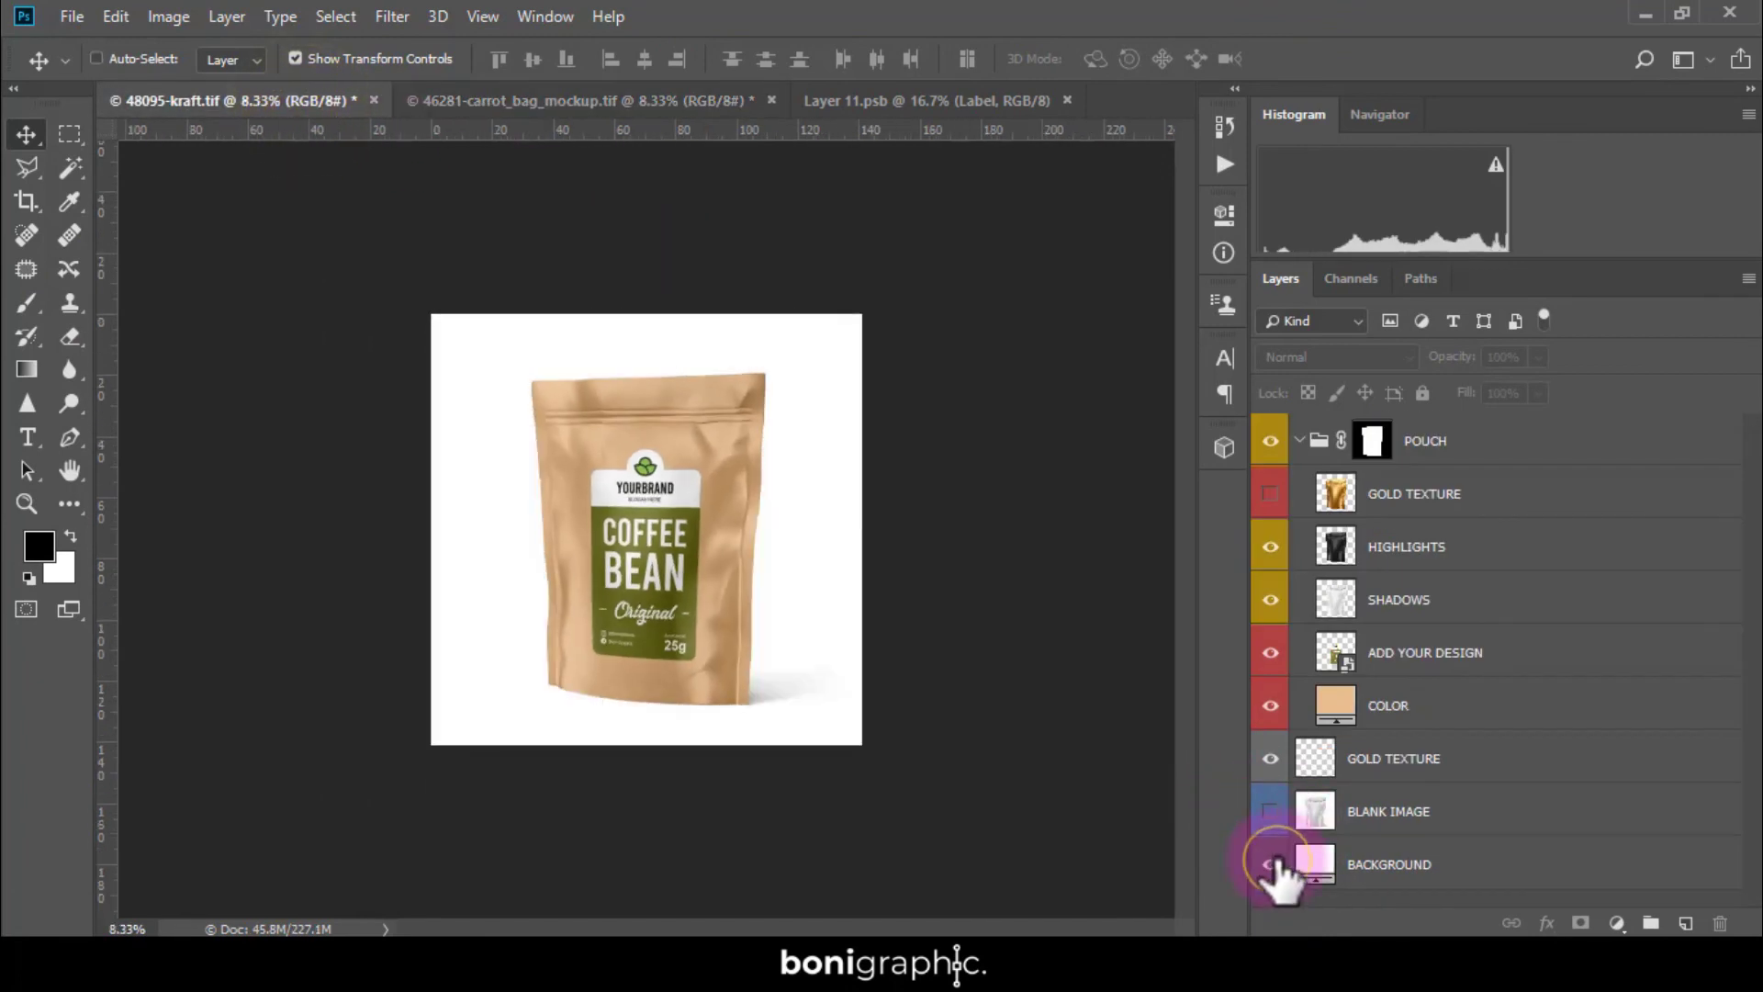
key(ctrl+plus)
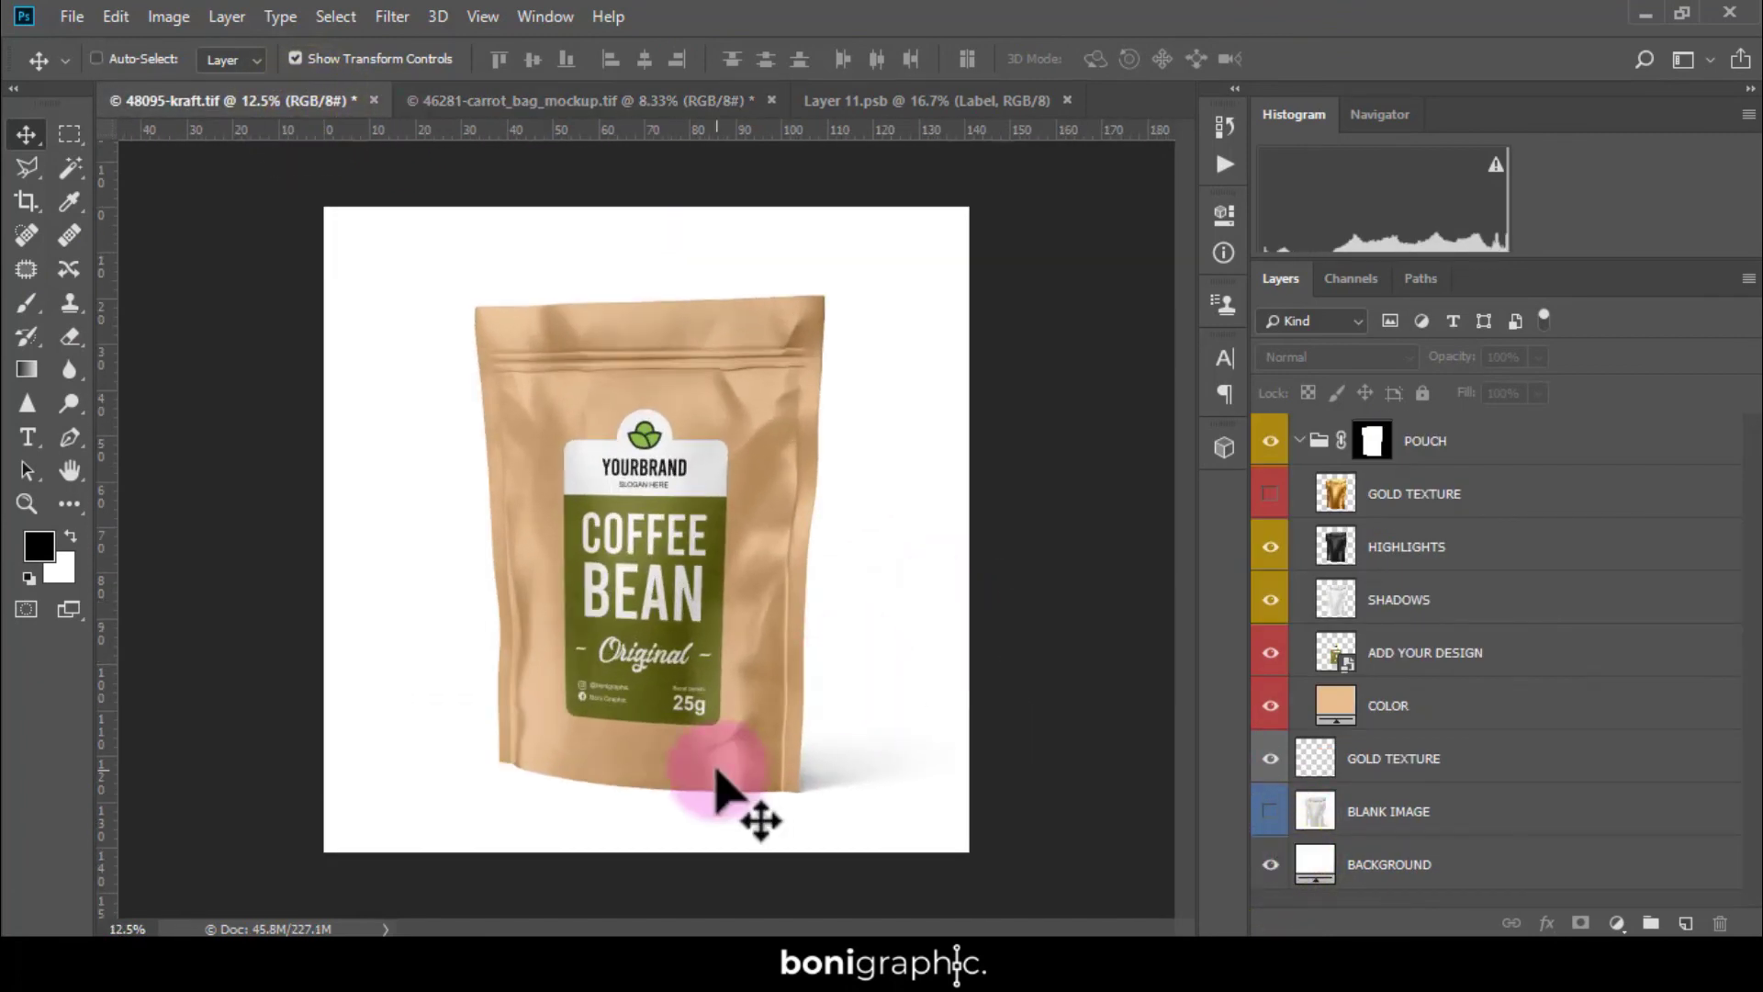
click(648, 103)
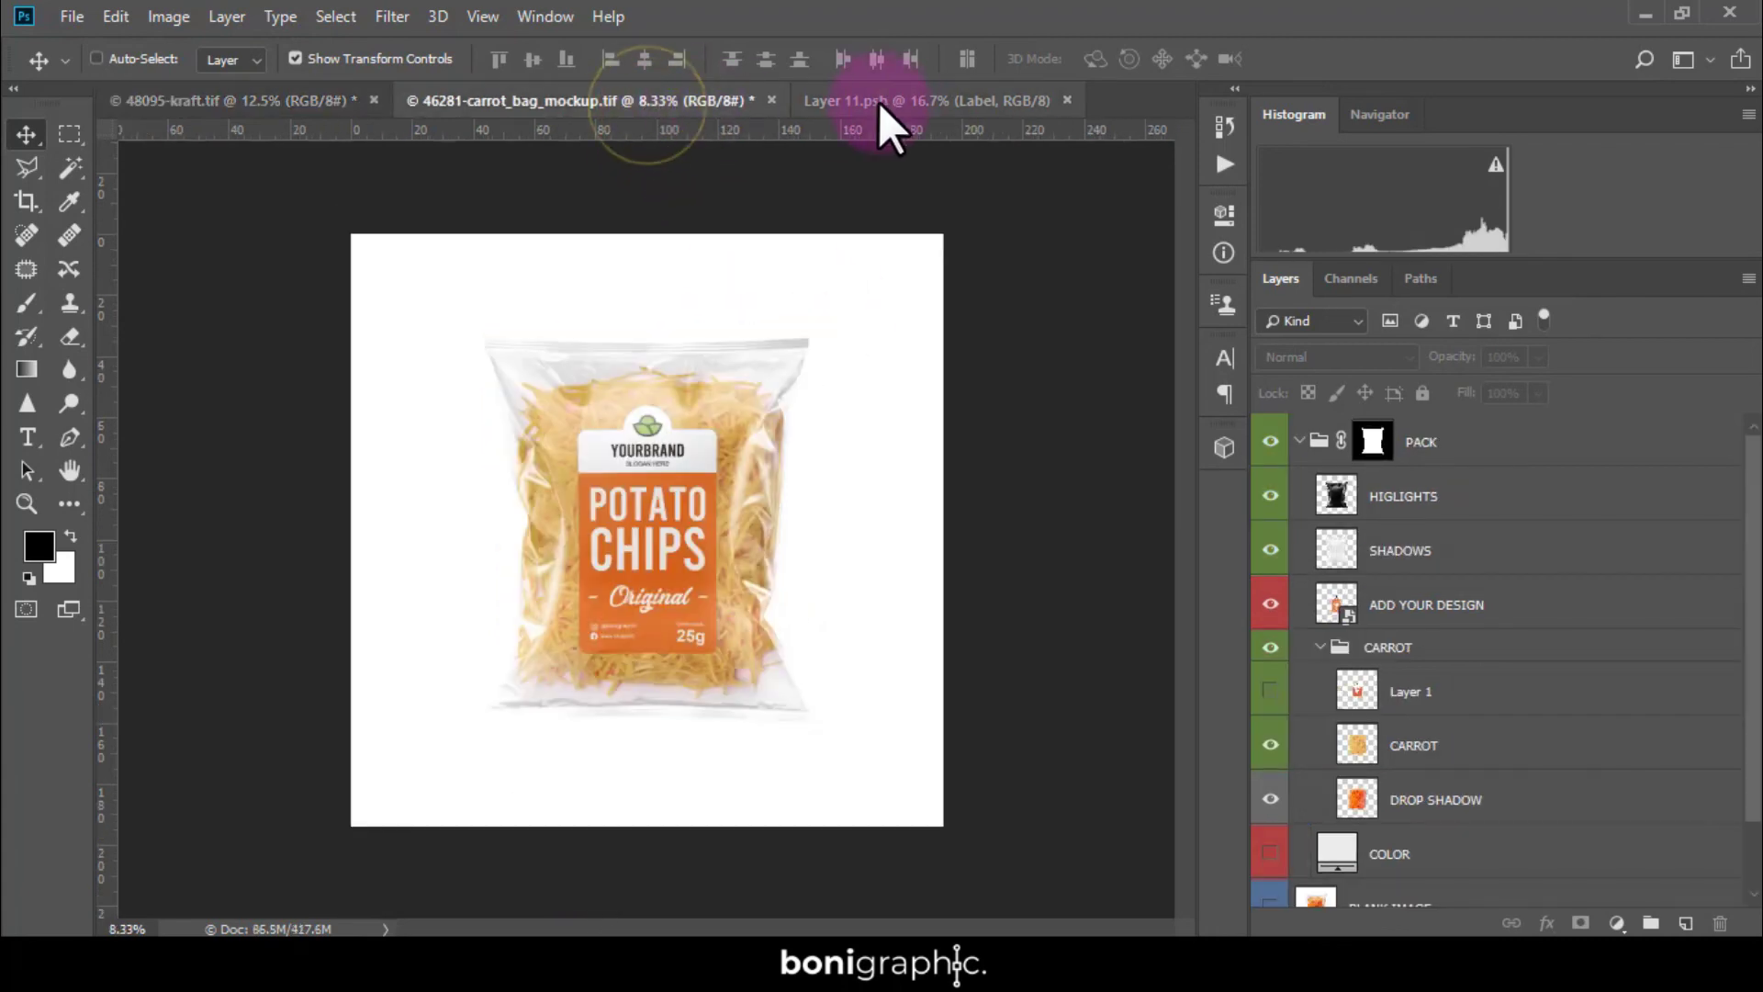
click(888, 101)
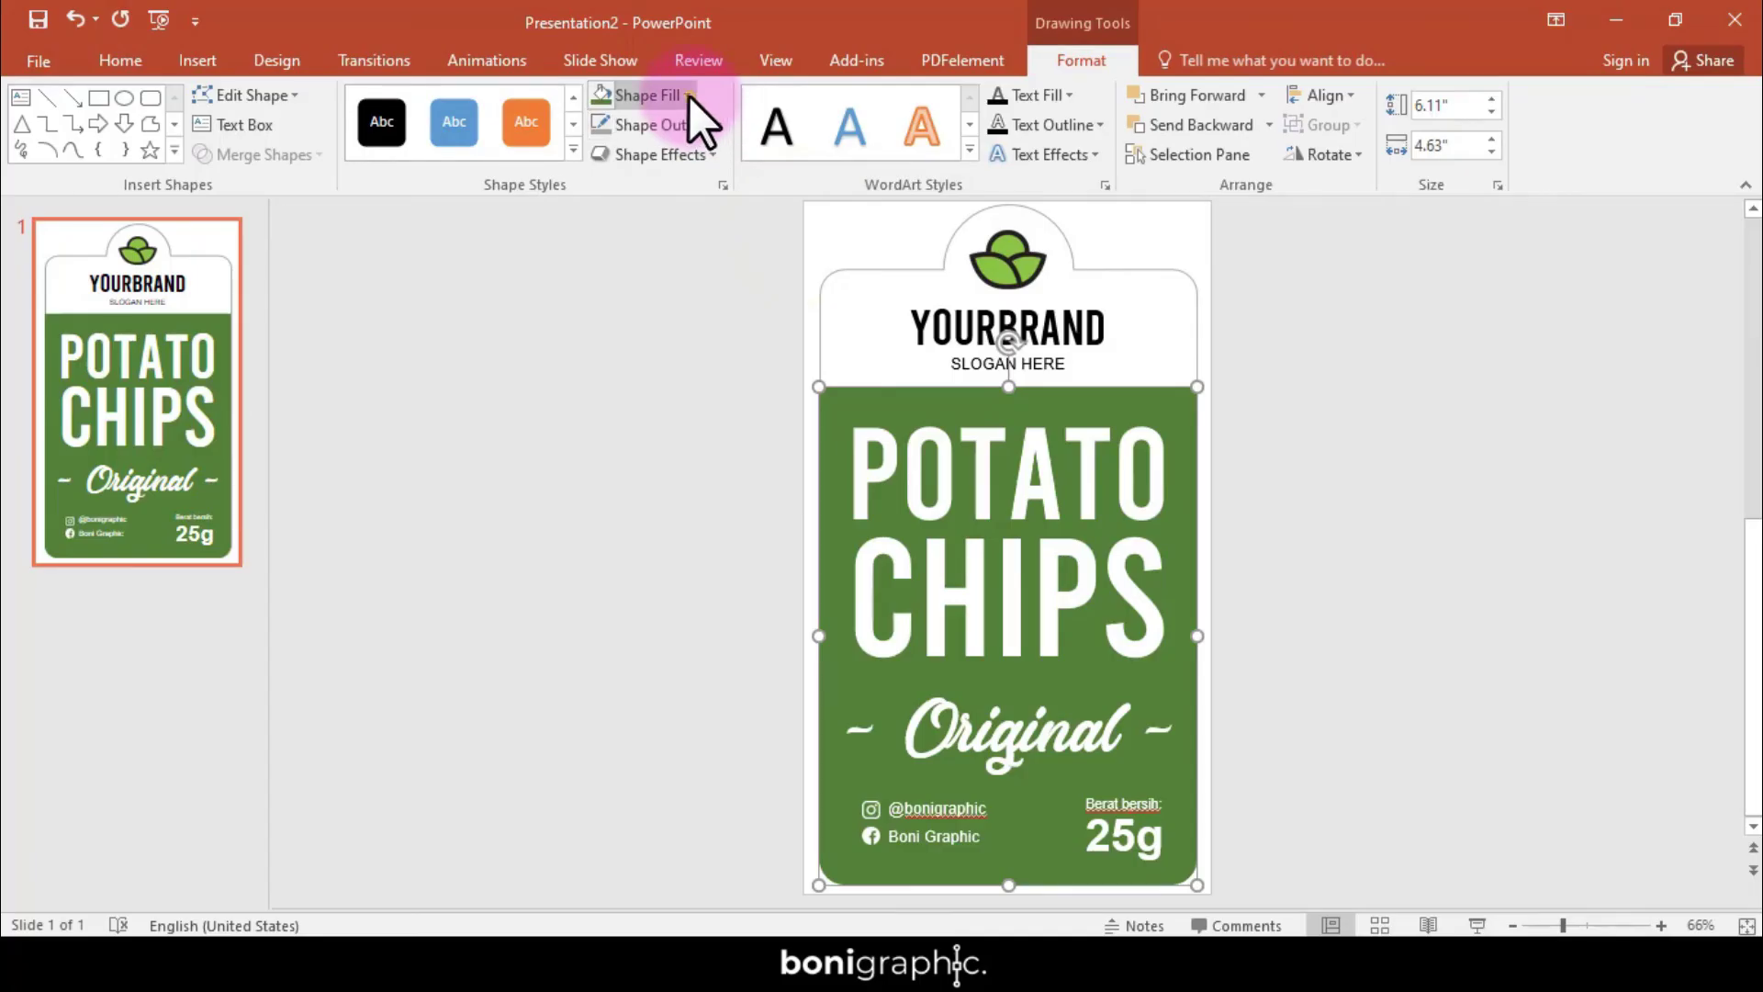
- Fill the label's green main panel with an orange theme colour via Shape Fill
click(688, 96)
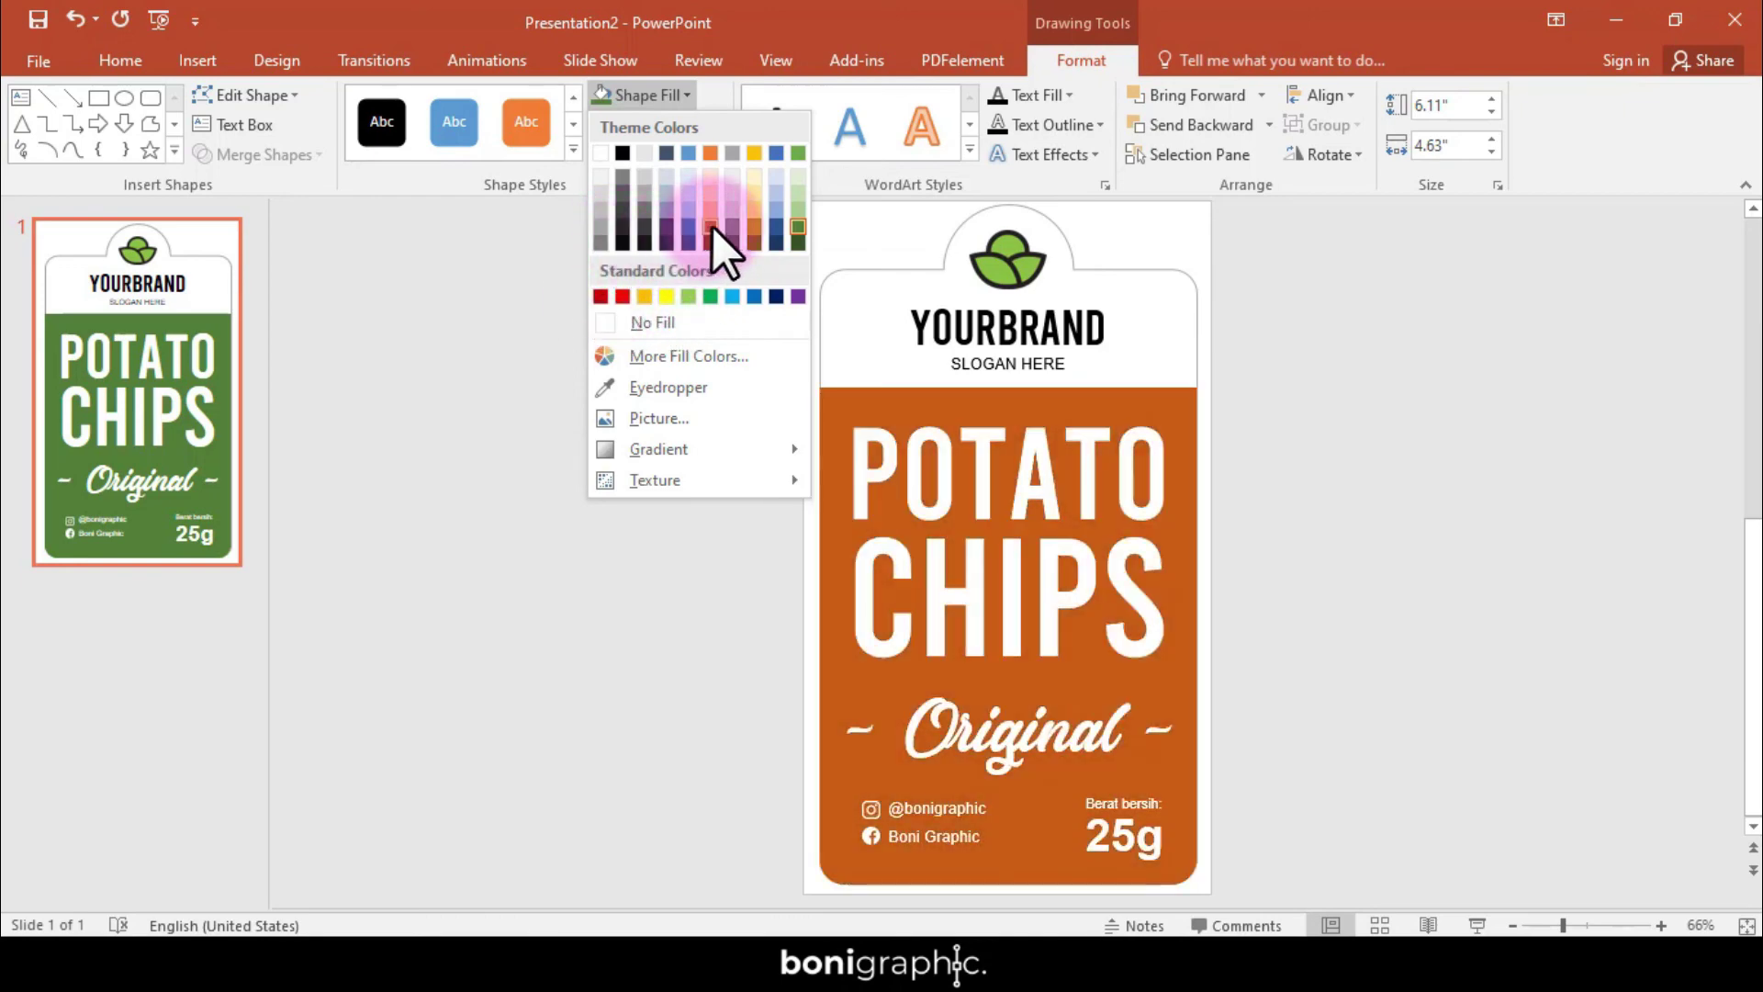
click(712, 224)
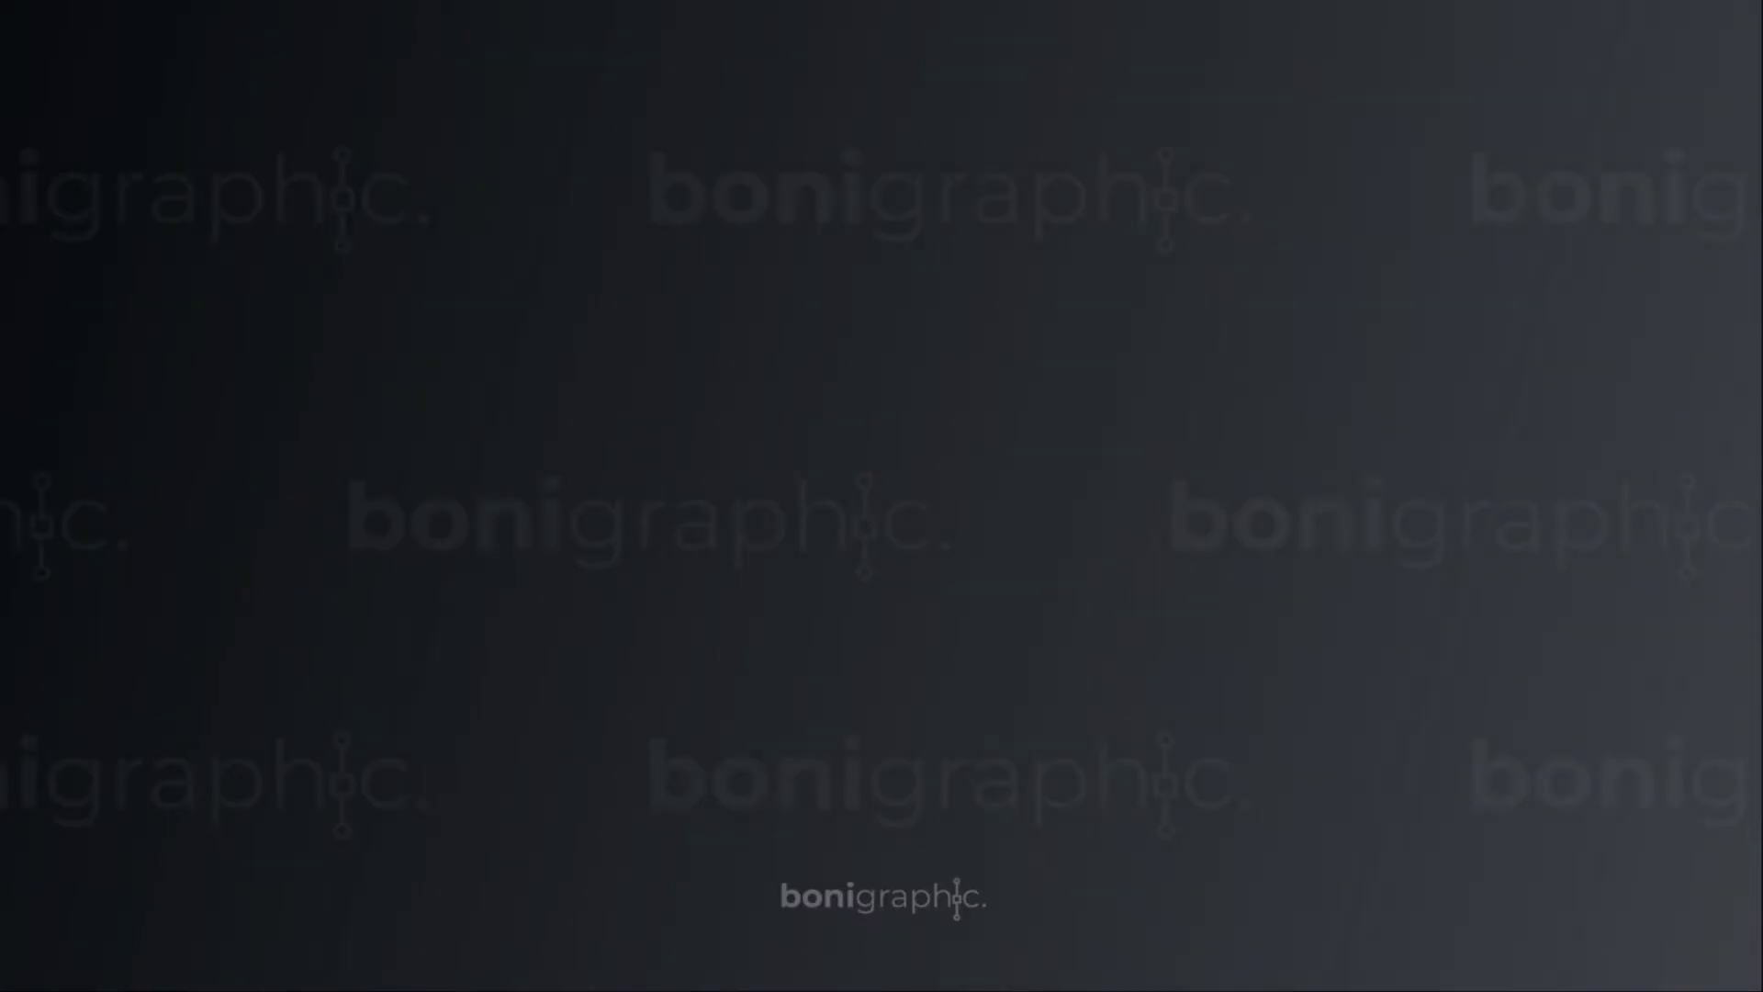